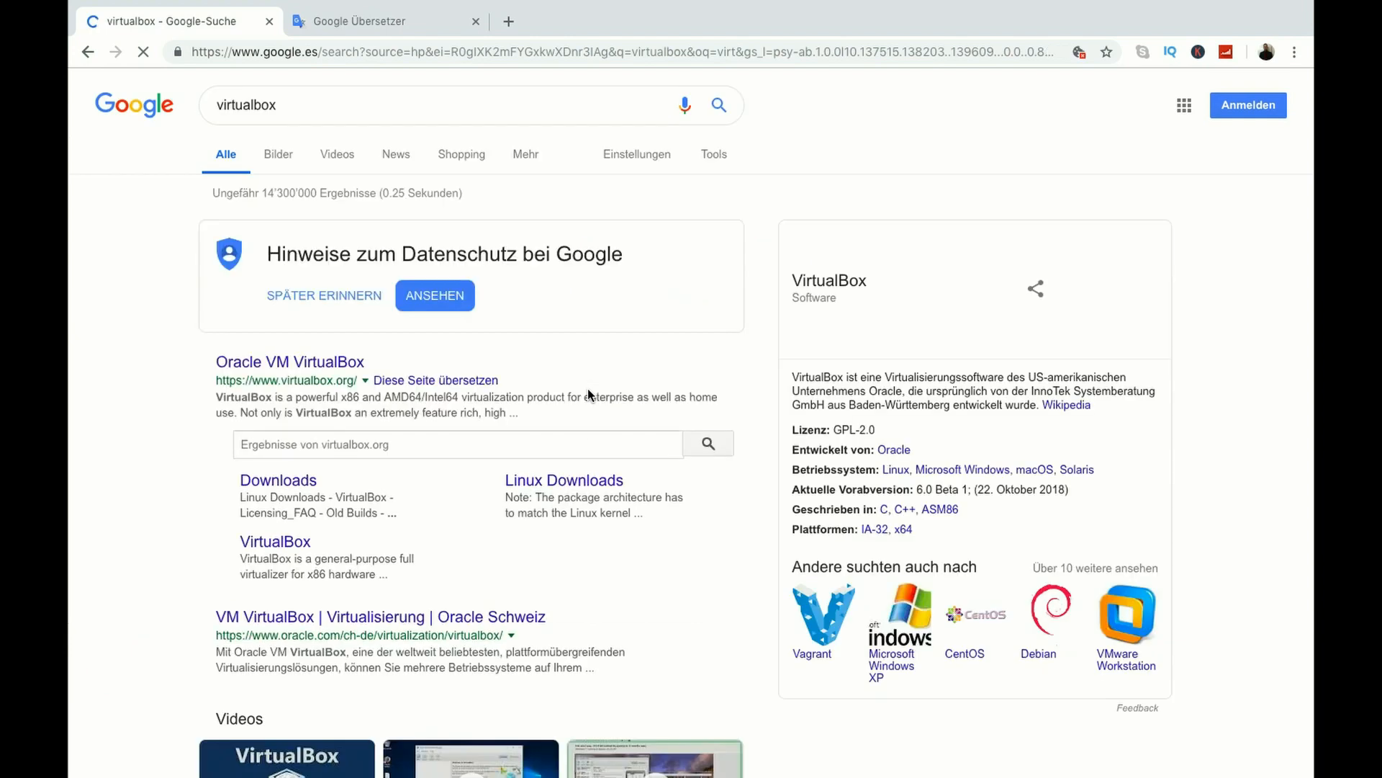
Step: Open the VirtualBox Downloads page, request the OS X hosts package and cancel saving the installer
{"action": "left_click", "coordinate": [286, 480]}
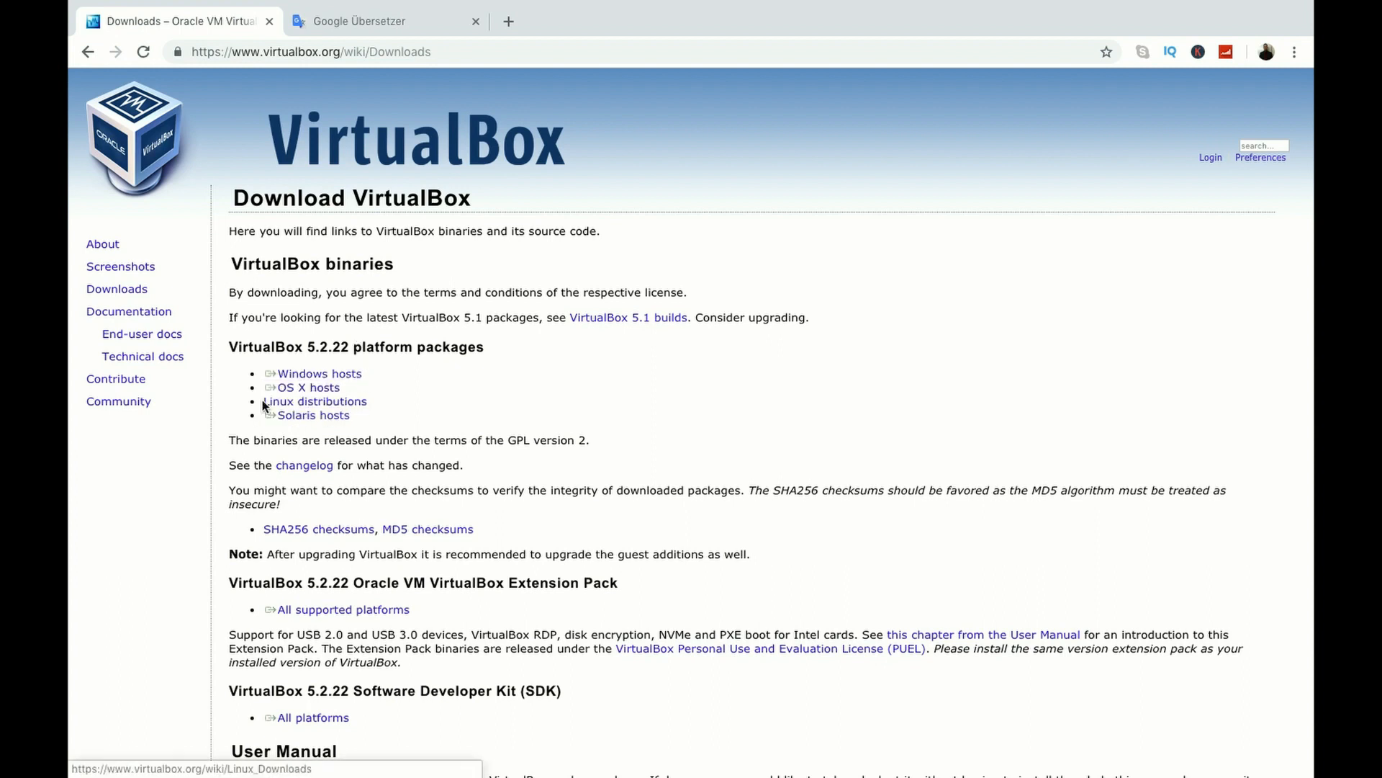
{"action": "left_click", "coordinate": [302, 390]}
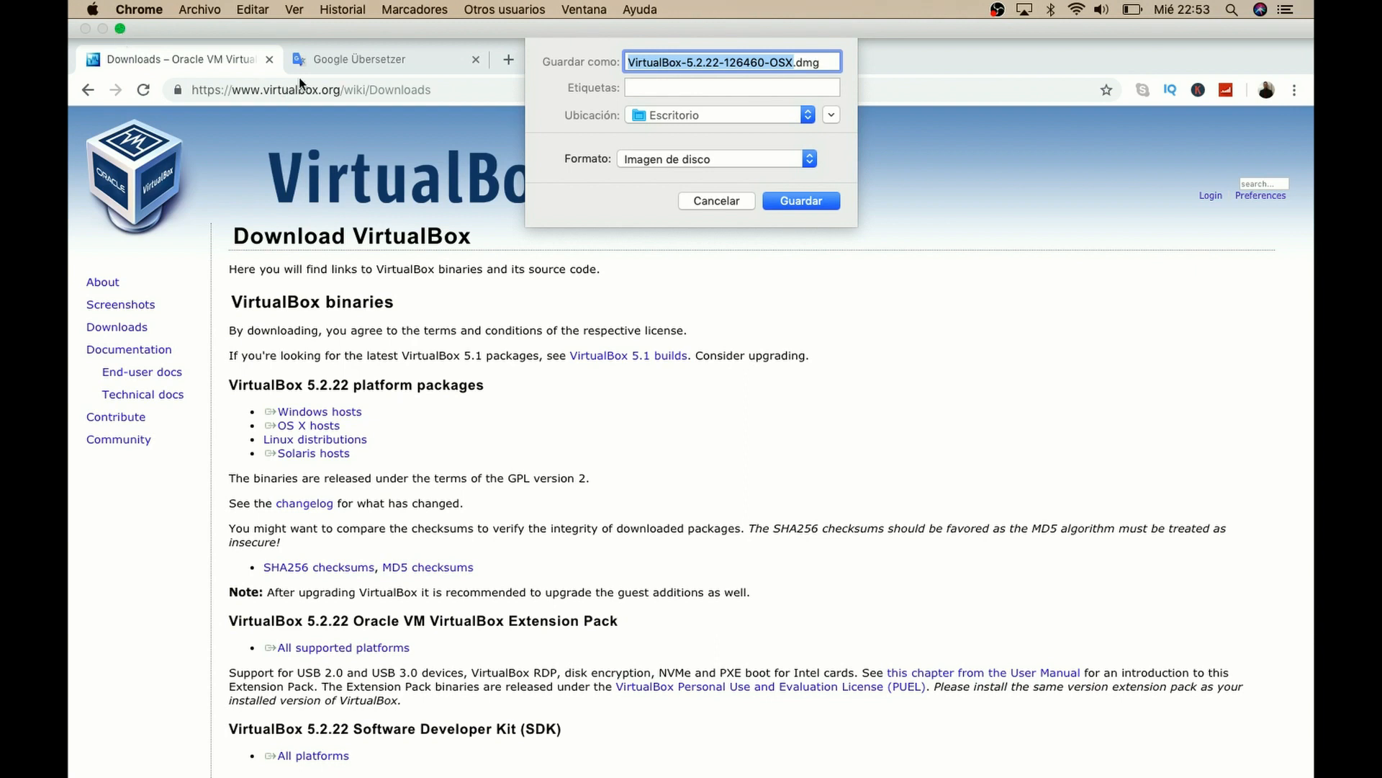
{"action": "left_click", "coordinate": [95, 91]}
{"action": "left_click", "coordinate": [737, 205]}
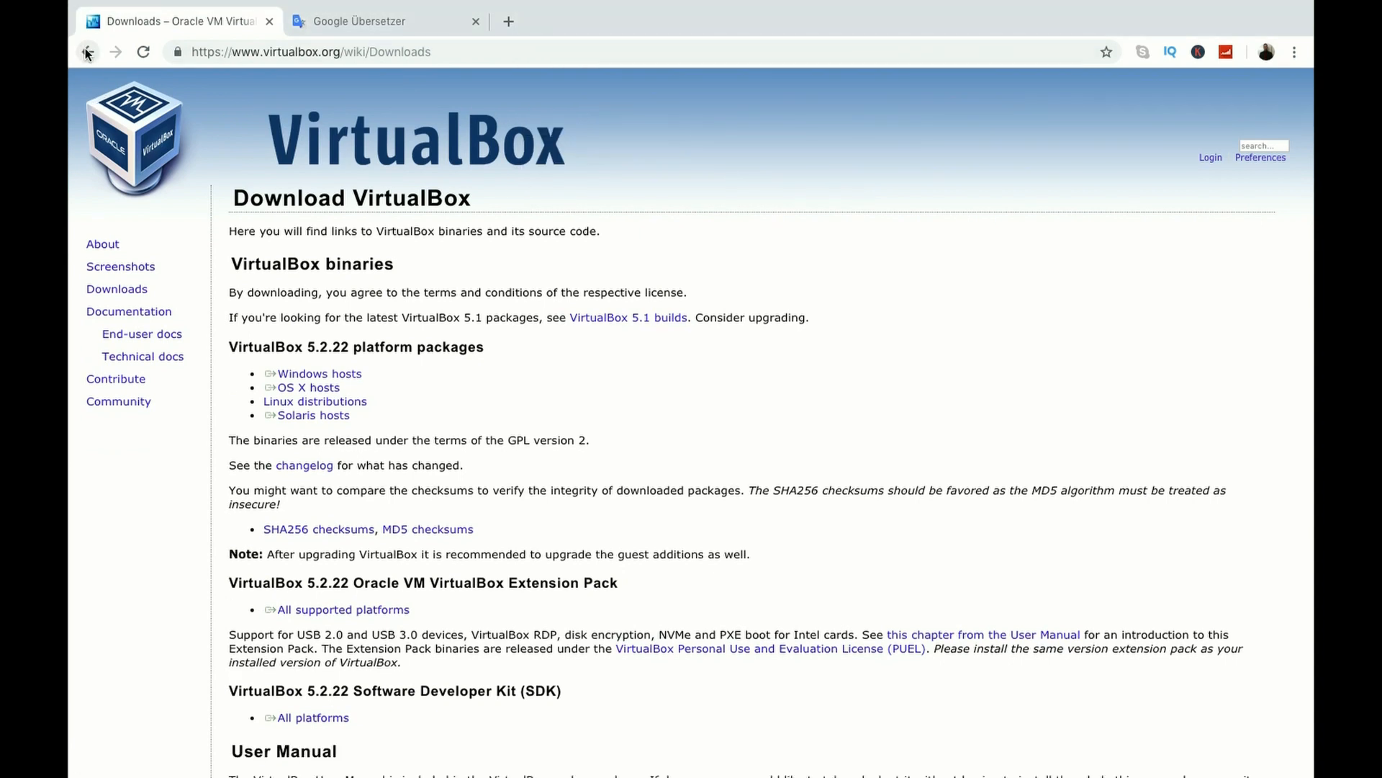
Step: Return to the Google results and replace the search query with "ubuntu"
{"action": "left_click", "coordinate": [90, 56]}
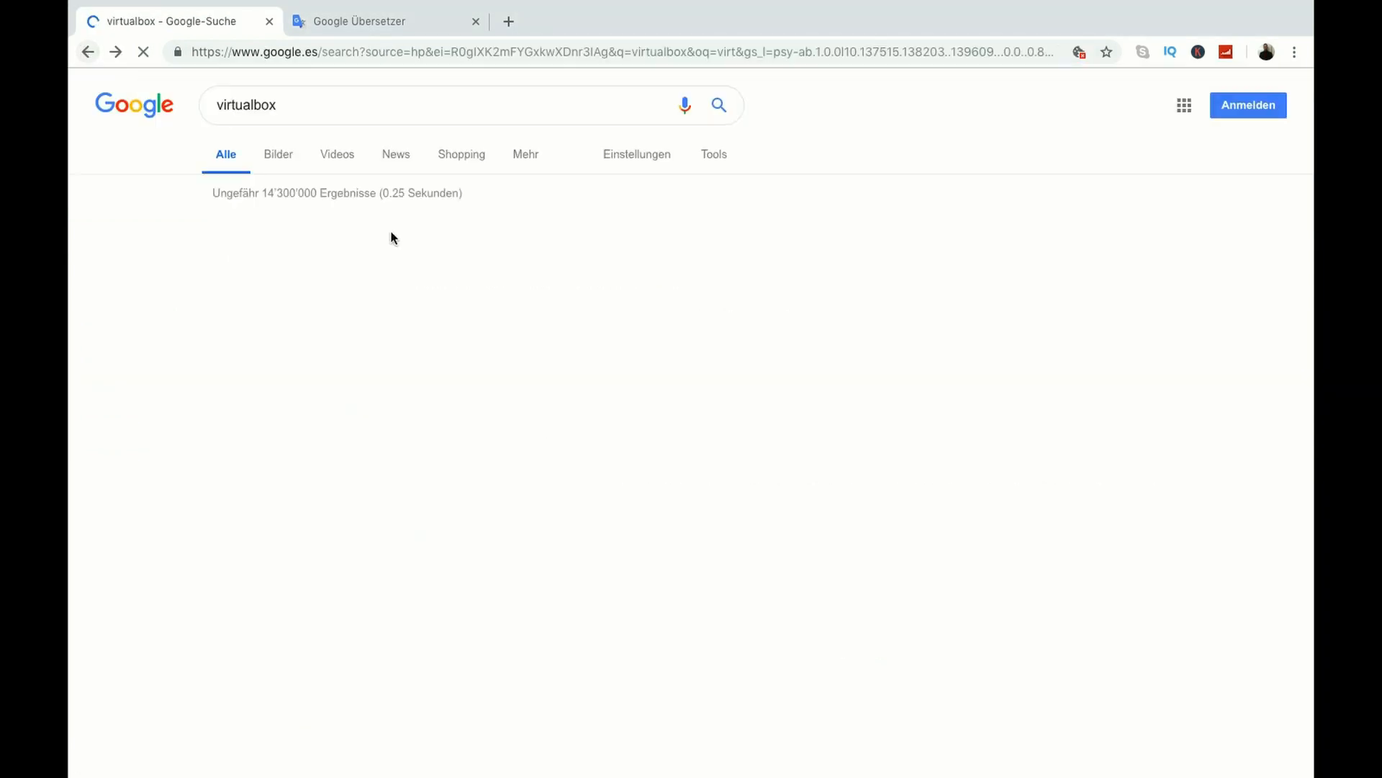
{"action": "left_click", "coordinate": [337, 107]}
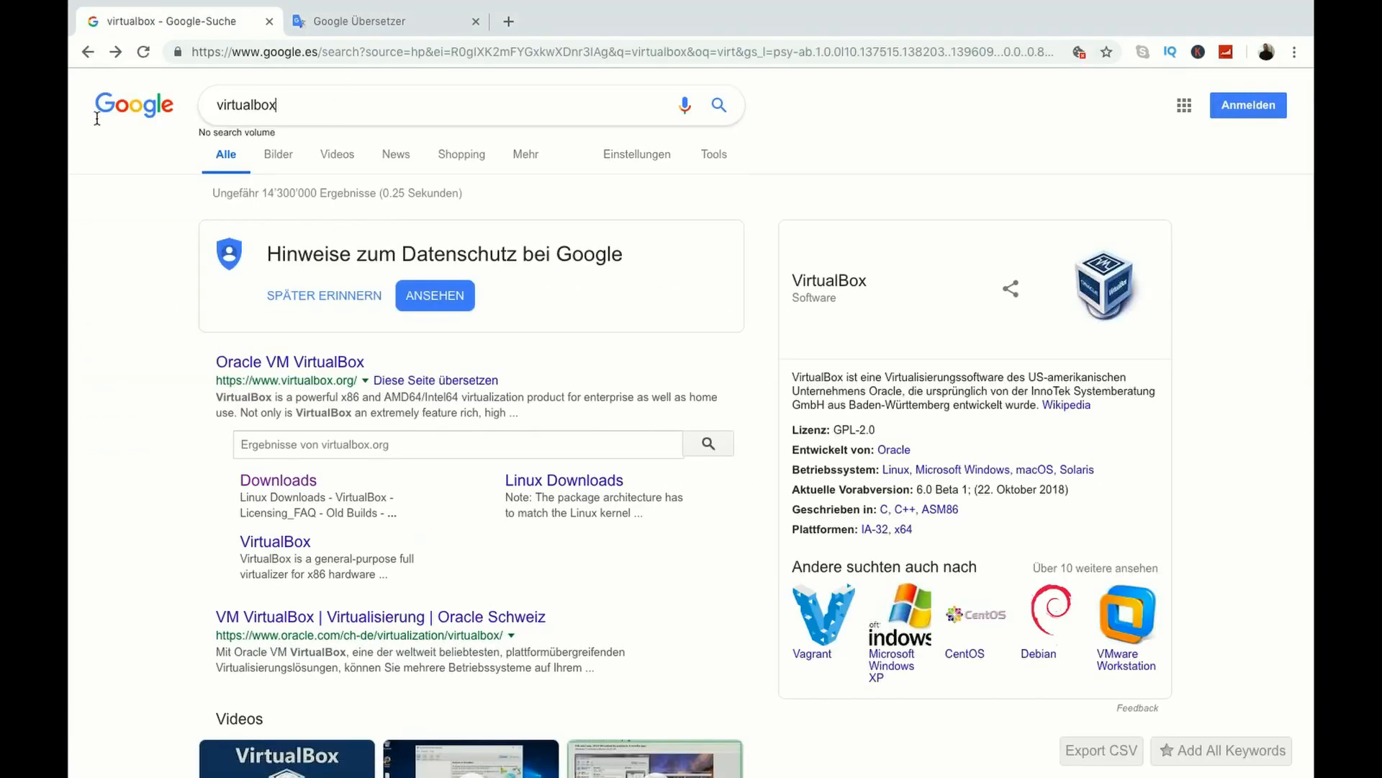
{"action": "key", "text": "BackSpace"}
{"action": "key", "text": "BackSpace"}
{"action": "key", "text": "BackSpace"}
{"action": "key", "text": "BackSpace"}
{"action": "key", "text": "BackSpace"}
{"action": "key", "text": "BackSpace"}
{"action": "key", "text": "BackSpace"}
{"action": "key", "text": "BackSpace"}
{"action": "key", "text": "BackSpace"}
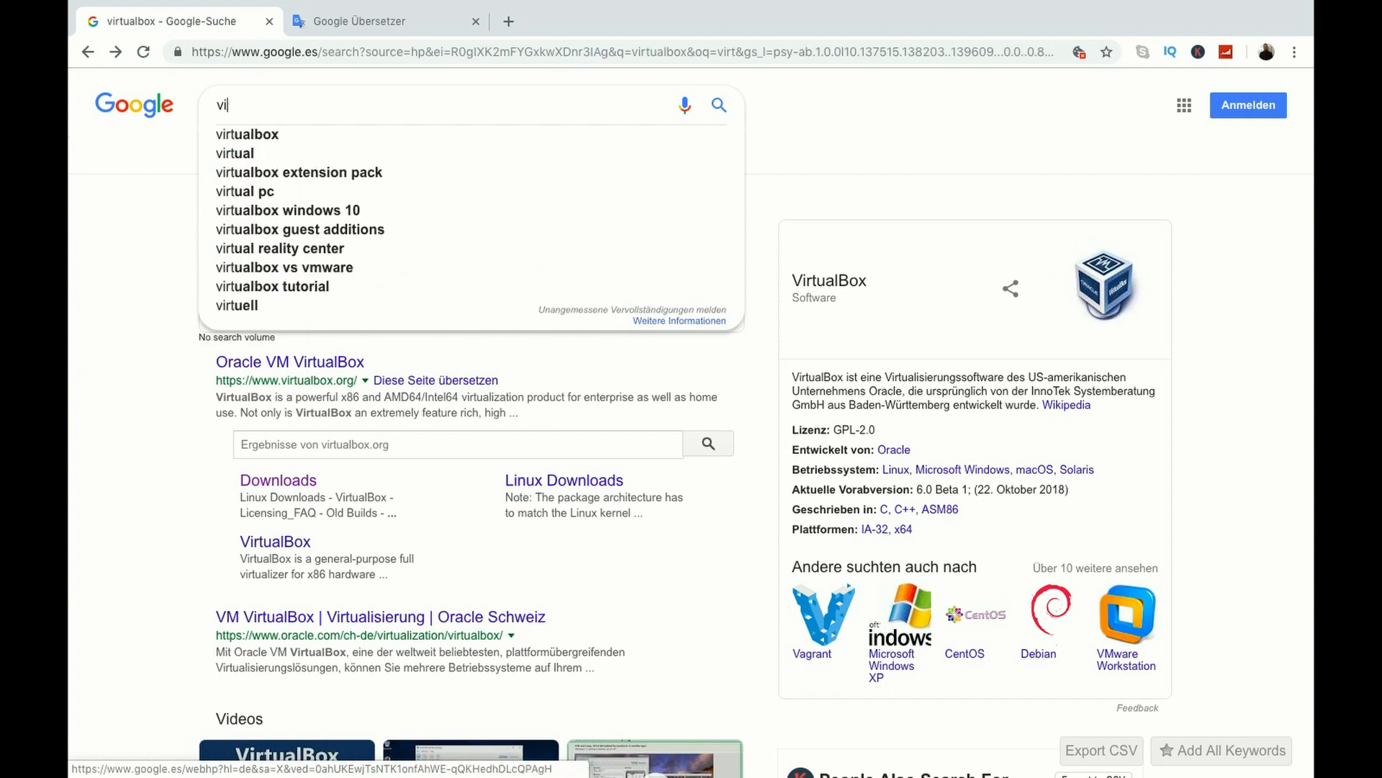
{"action": "key", "text": "BackSpace"}
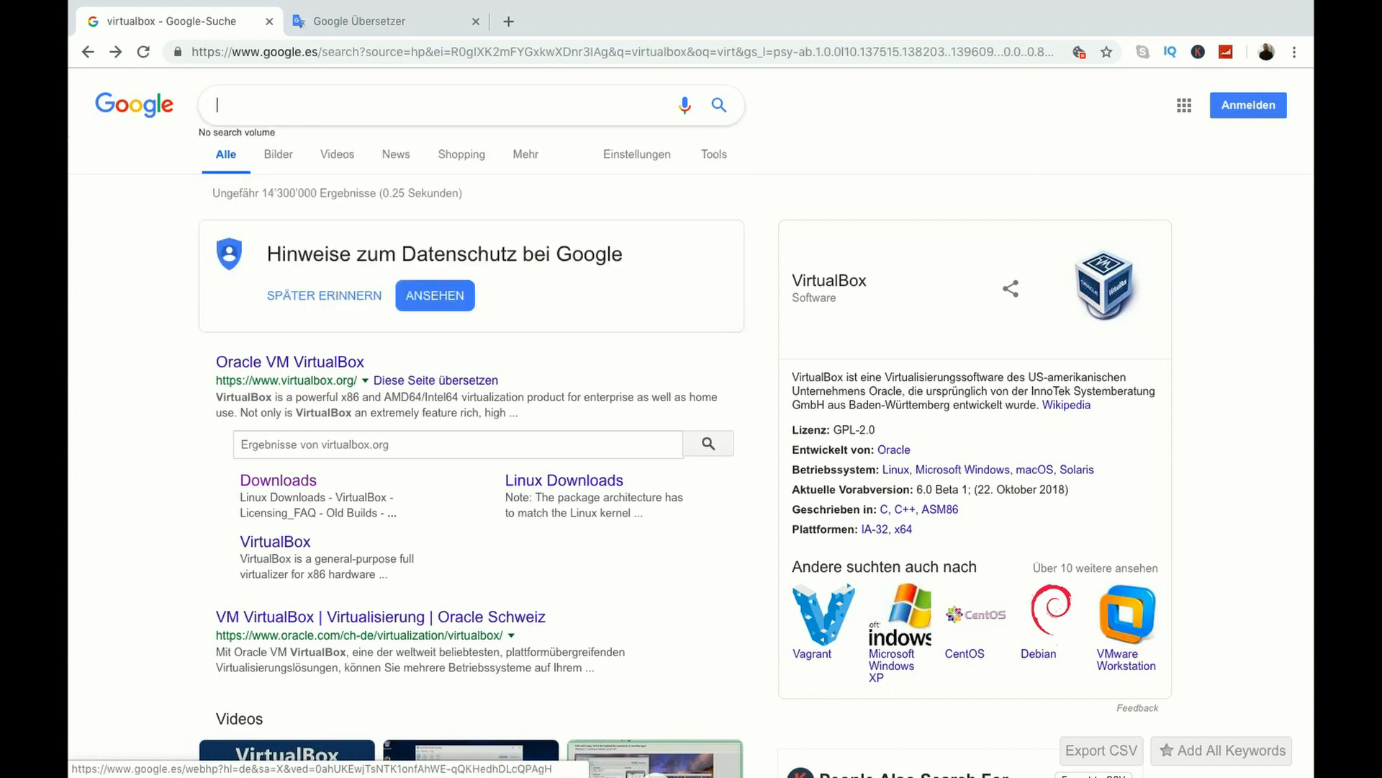
{"action": "type", "text": "ub"}
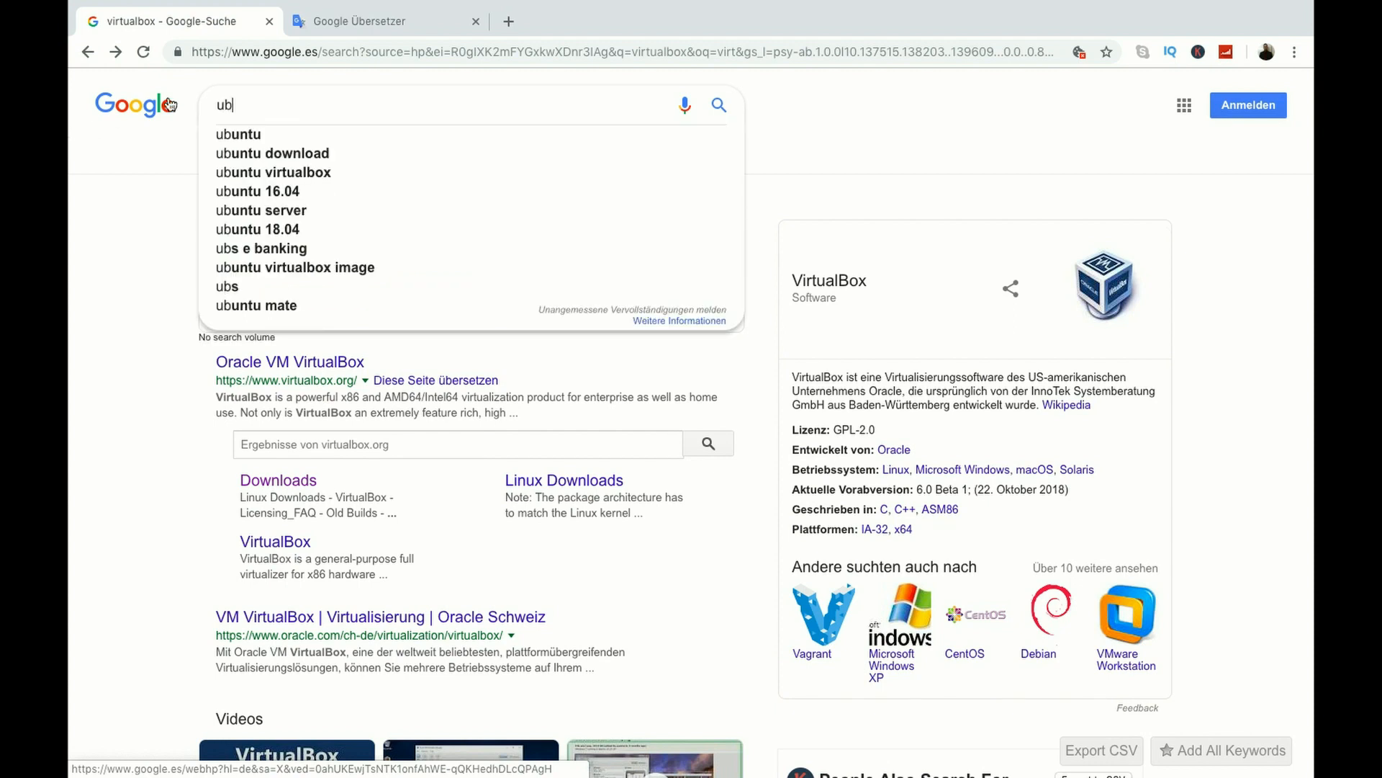
{"action": "left_click", "coordinate": [238, 134]}
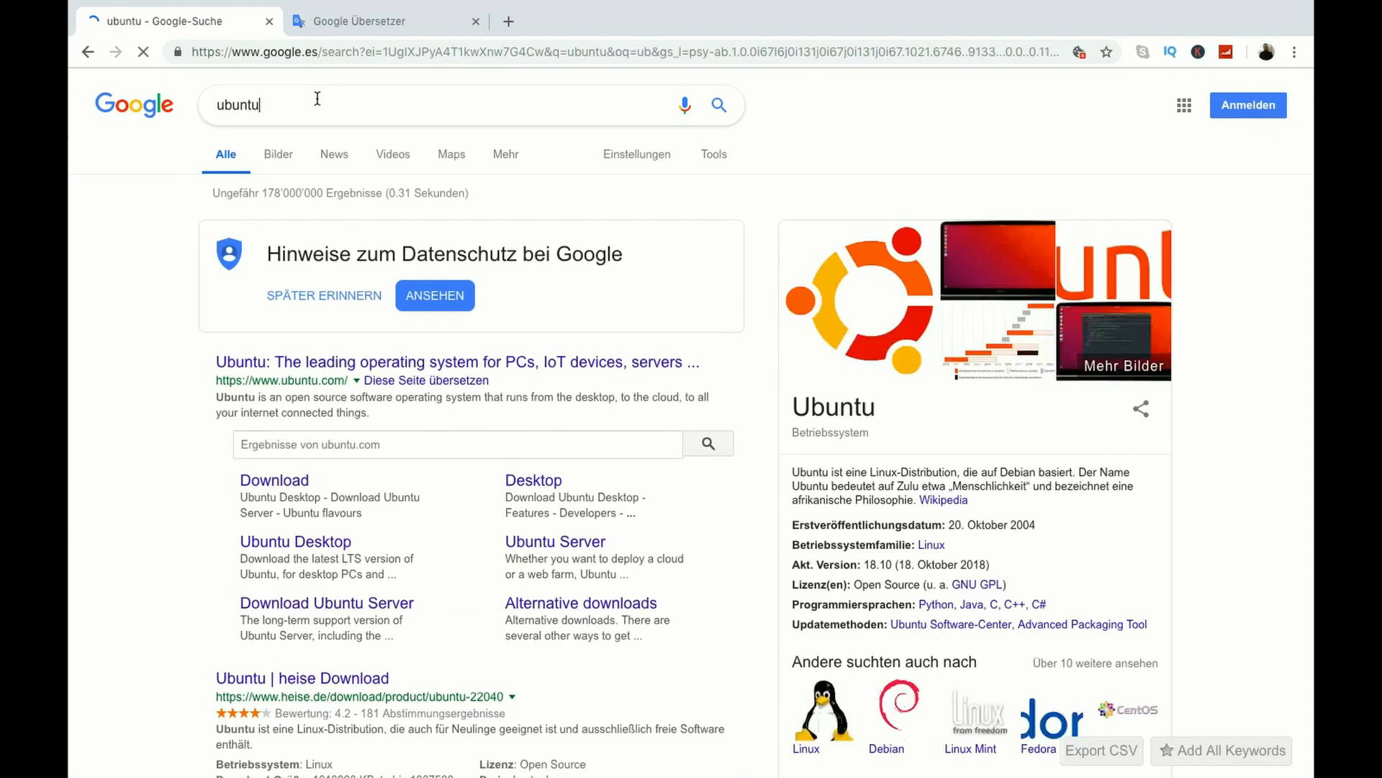
Step: Extend the Google search to "ubuntu studio" and open the official Ubuntu Studio website
{"action": "left_click", "coordinate": [317, 97]}
{"action": "type", "text": "studio"}
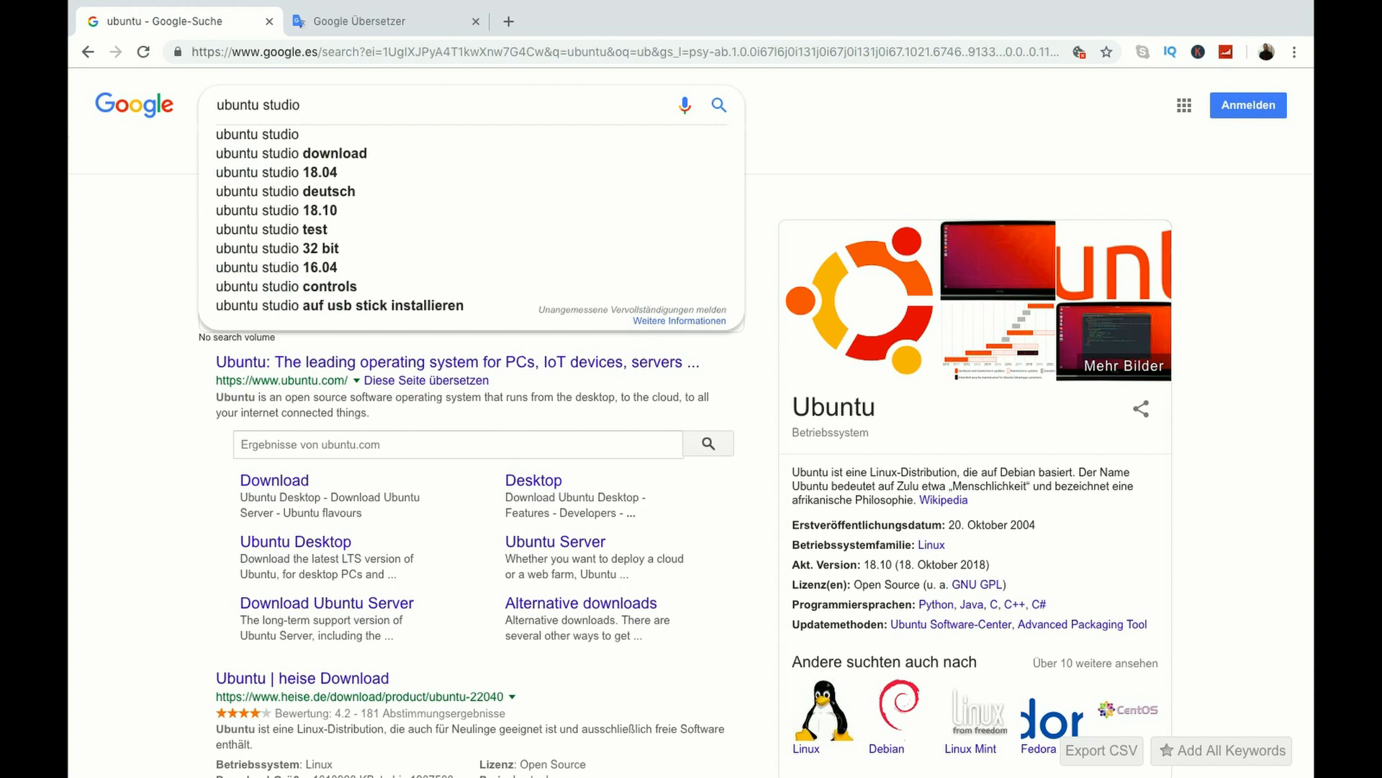
{"action": "key", "text": "Return"}
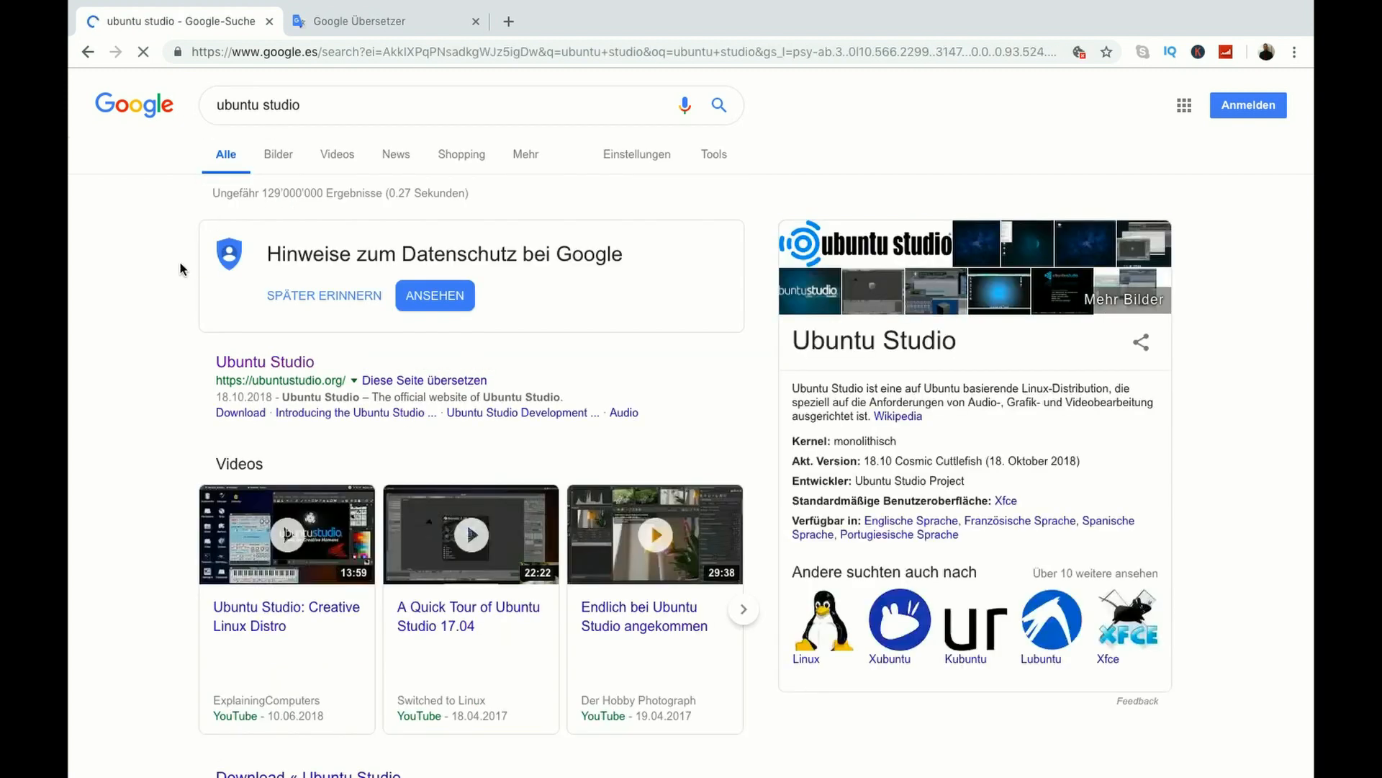
{"action": "left_click", "coordinate": [275, 364]}
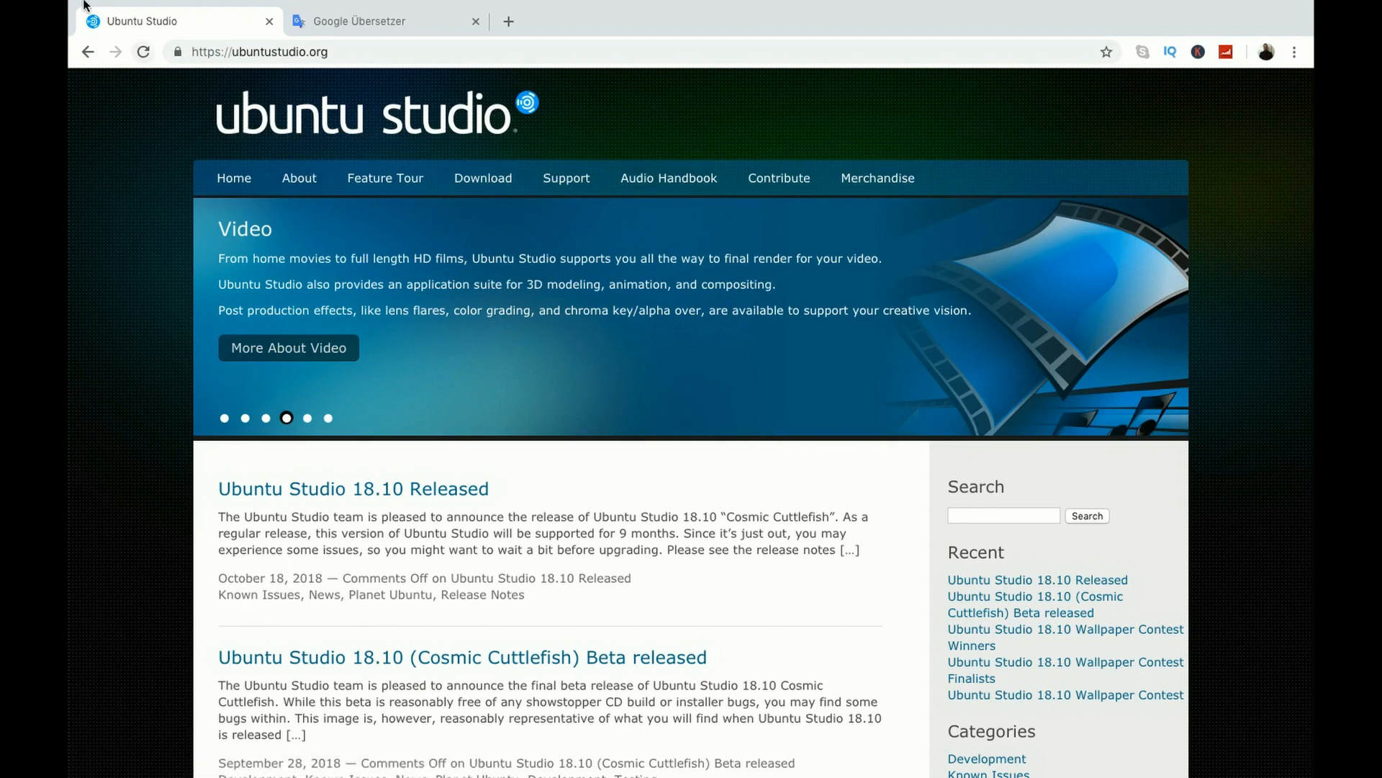
Step: Exit full screen, minimize the browser, launch VirtualBox and move its manager window higher on the desktop
{"action": "mouse_move", "coordinate": [974, 4]}
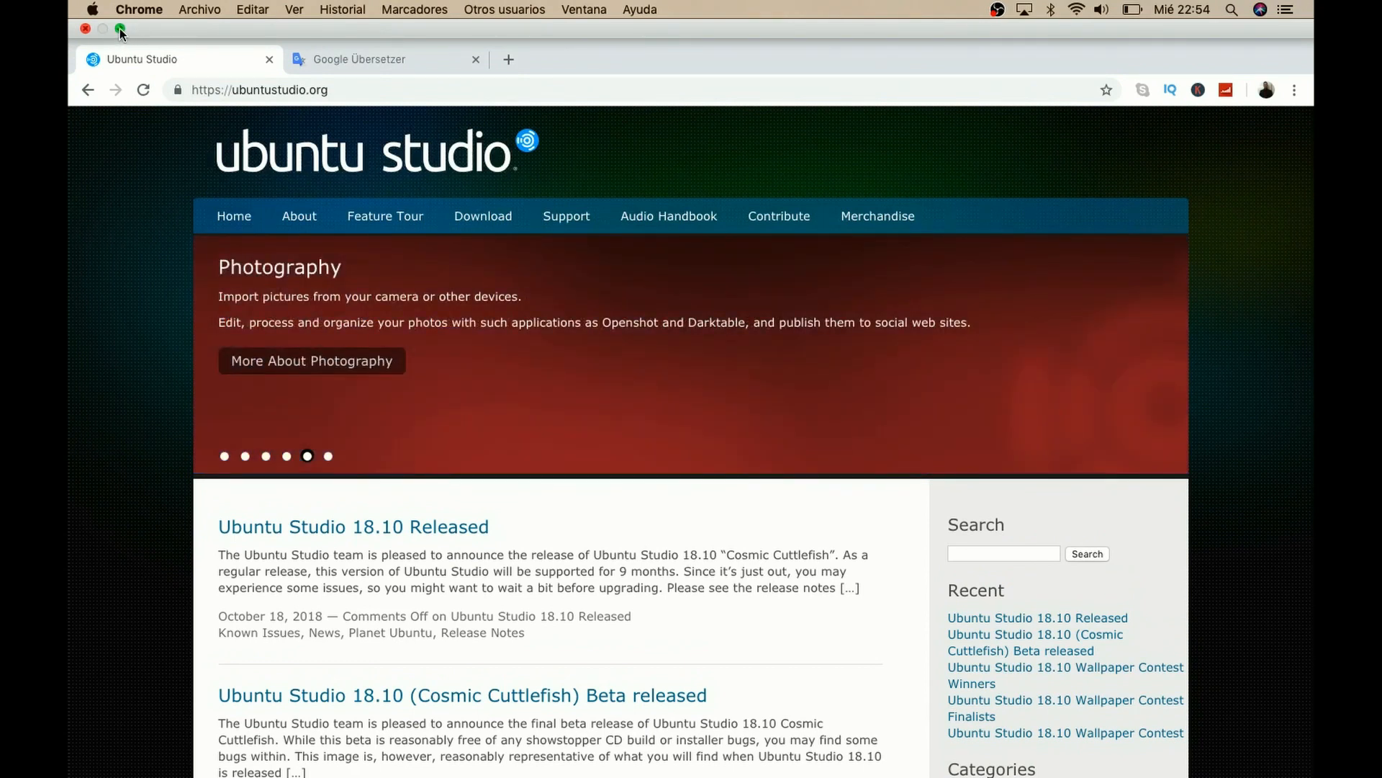
{"action": "left_click", "coordinate": [120, 28]}
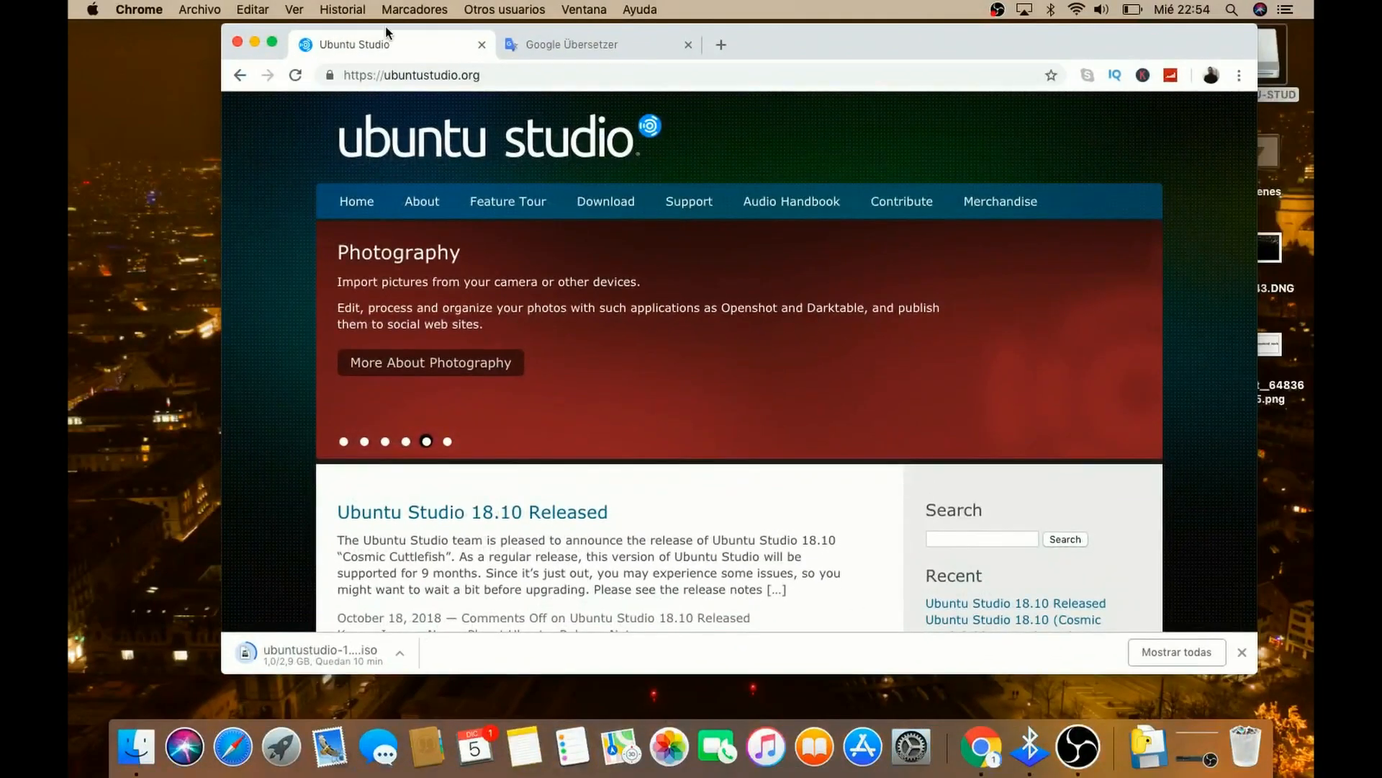
{"action": "left_click", "coordinate": [250, 41]}
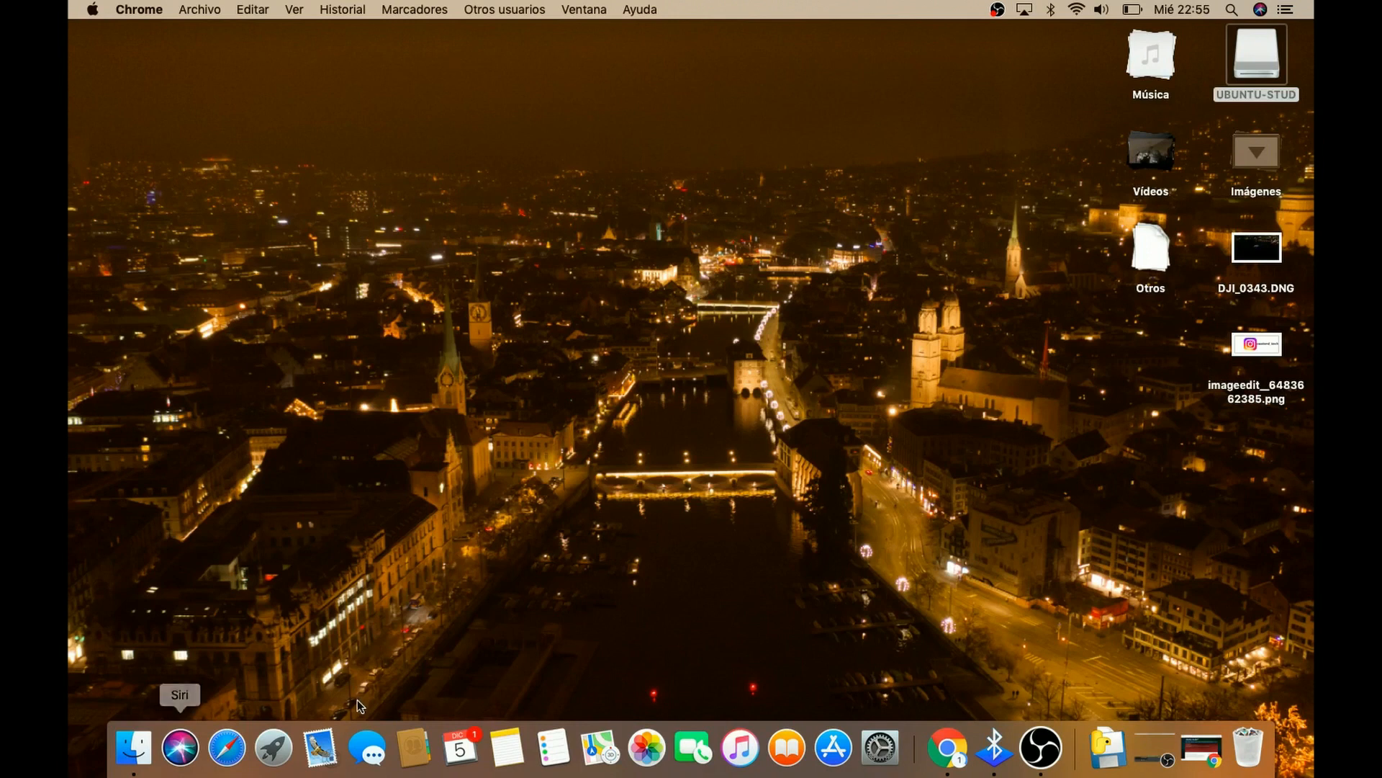
{"action": "left_click", "coordinate": [274, 748]}
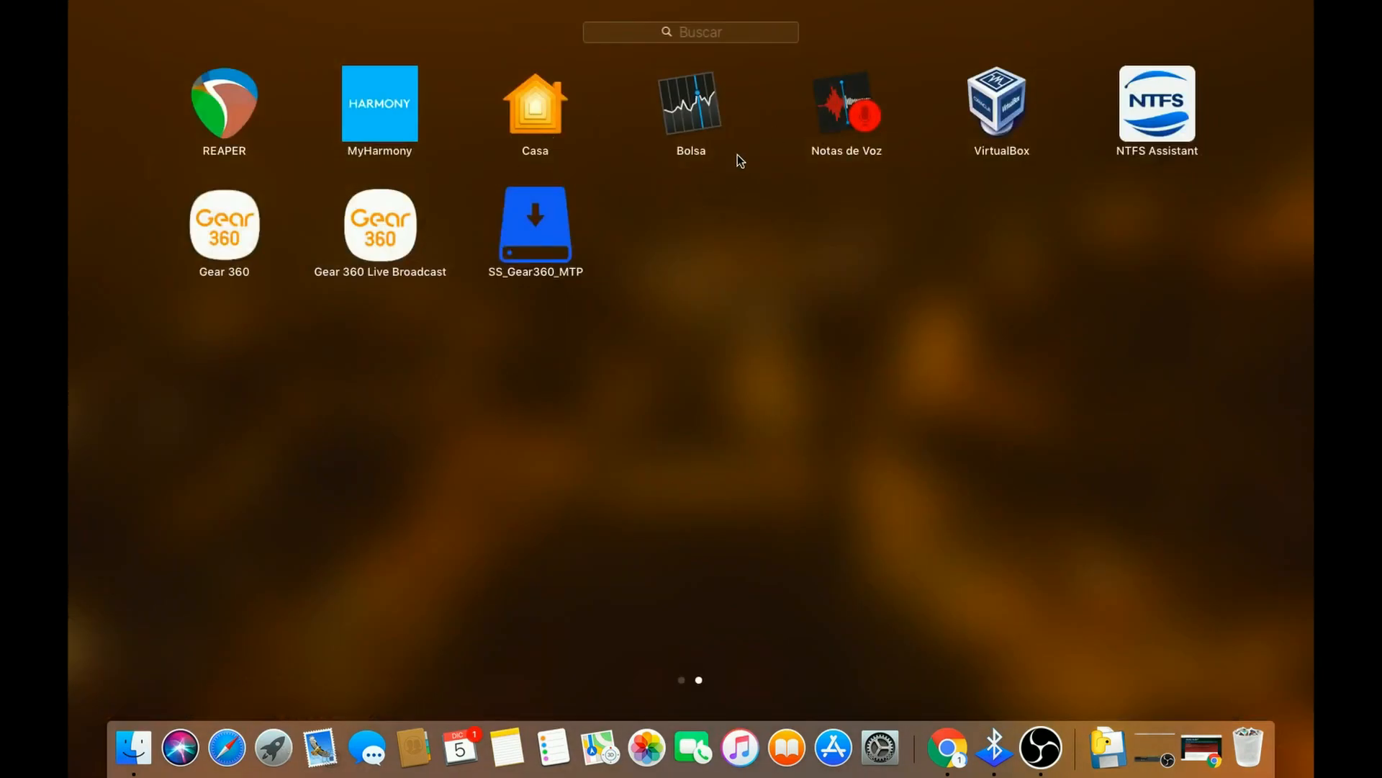
{"action": "left_click", "coordinate": [1018, 110]}
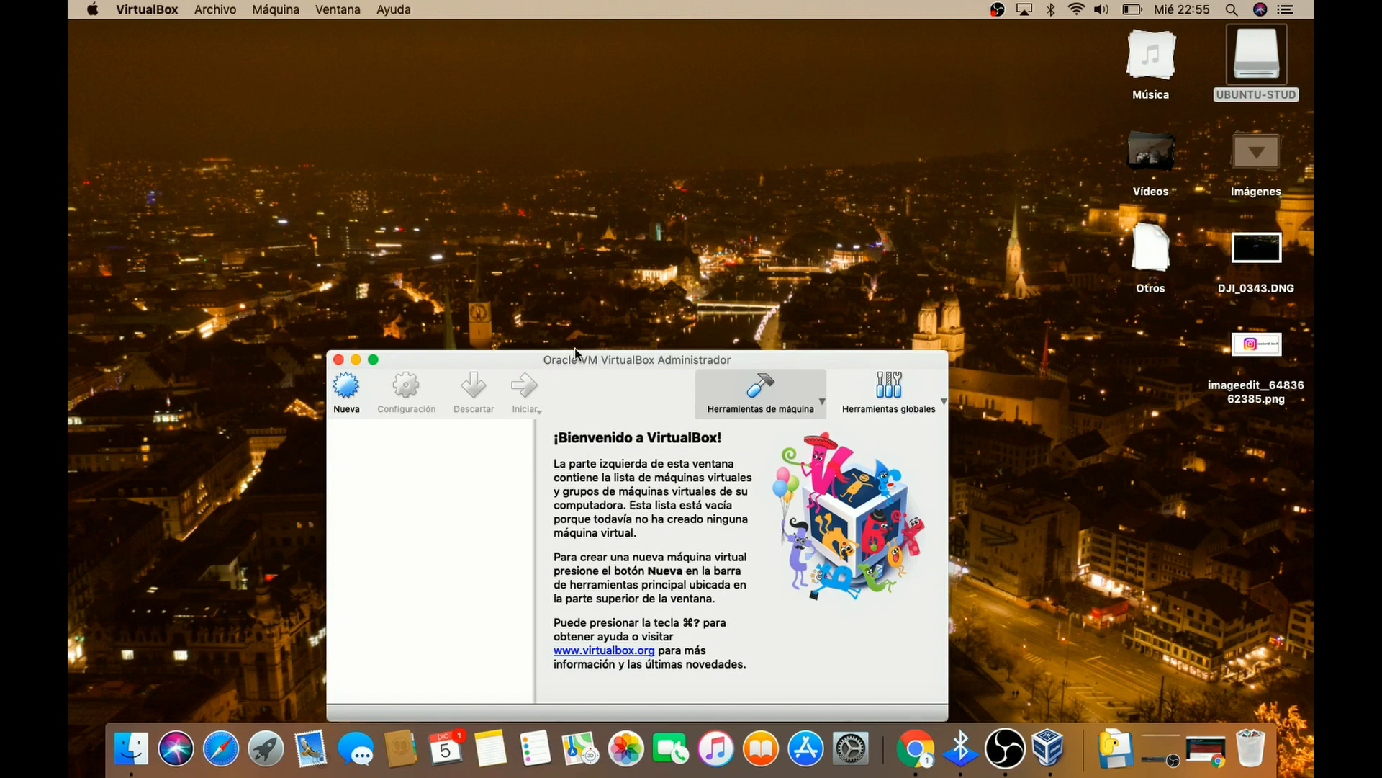
{"action": "left_click_drag", "start_coordinate": [575, 354], "coordinate": [581, 170]}
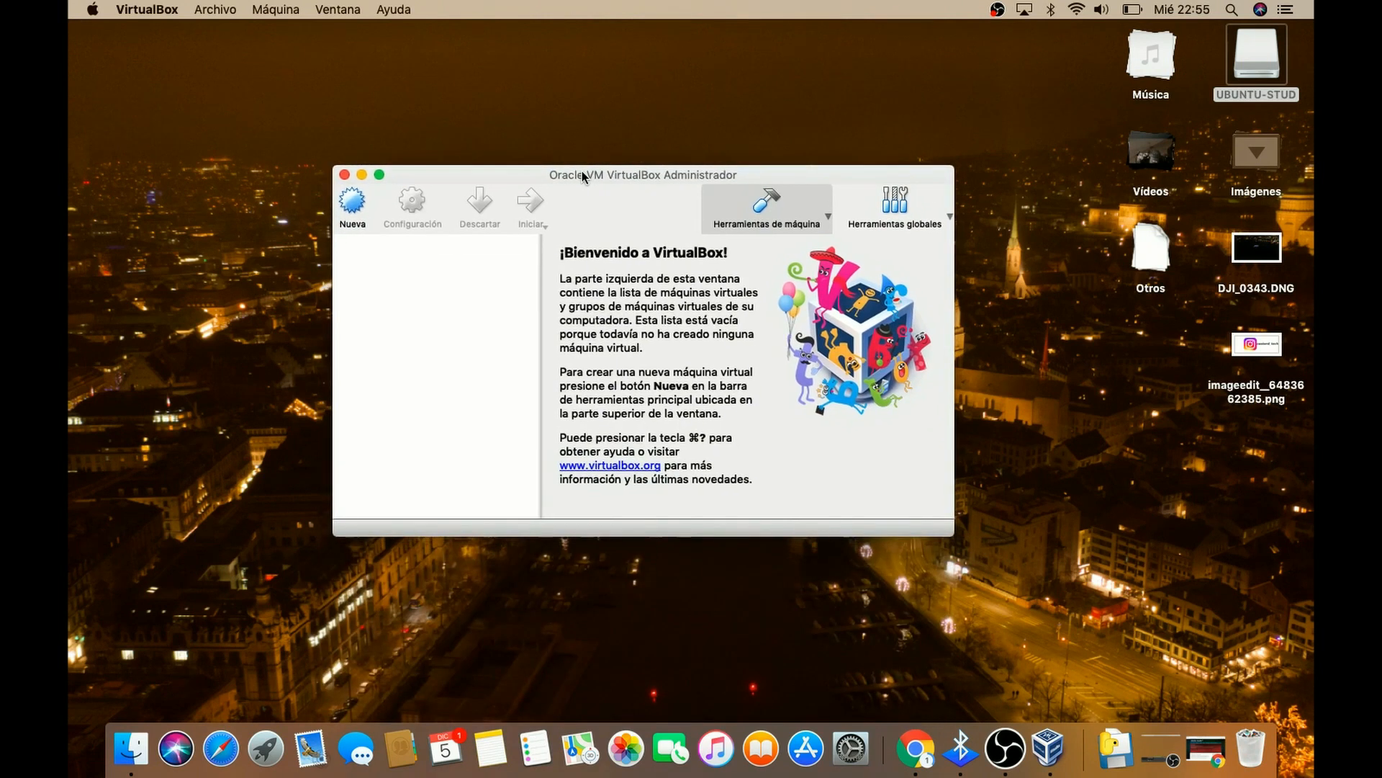
Step: Start a new virtual machine named Ubuntu Studio with type Linux and version Ubuntu (64-bit)
{"action": "left_click", "coordinate": [348, 210]}
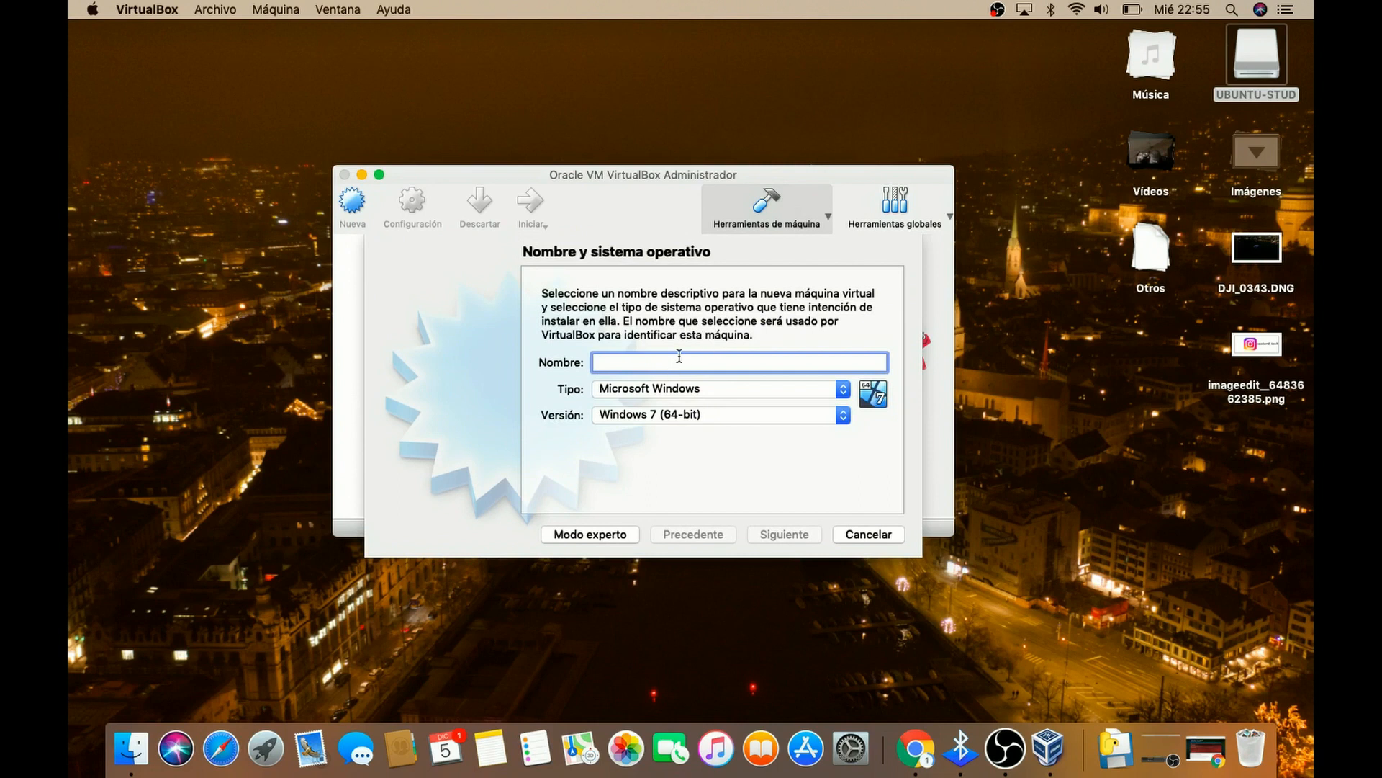
{"action": "type", "text": "Ubunt"}
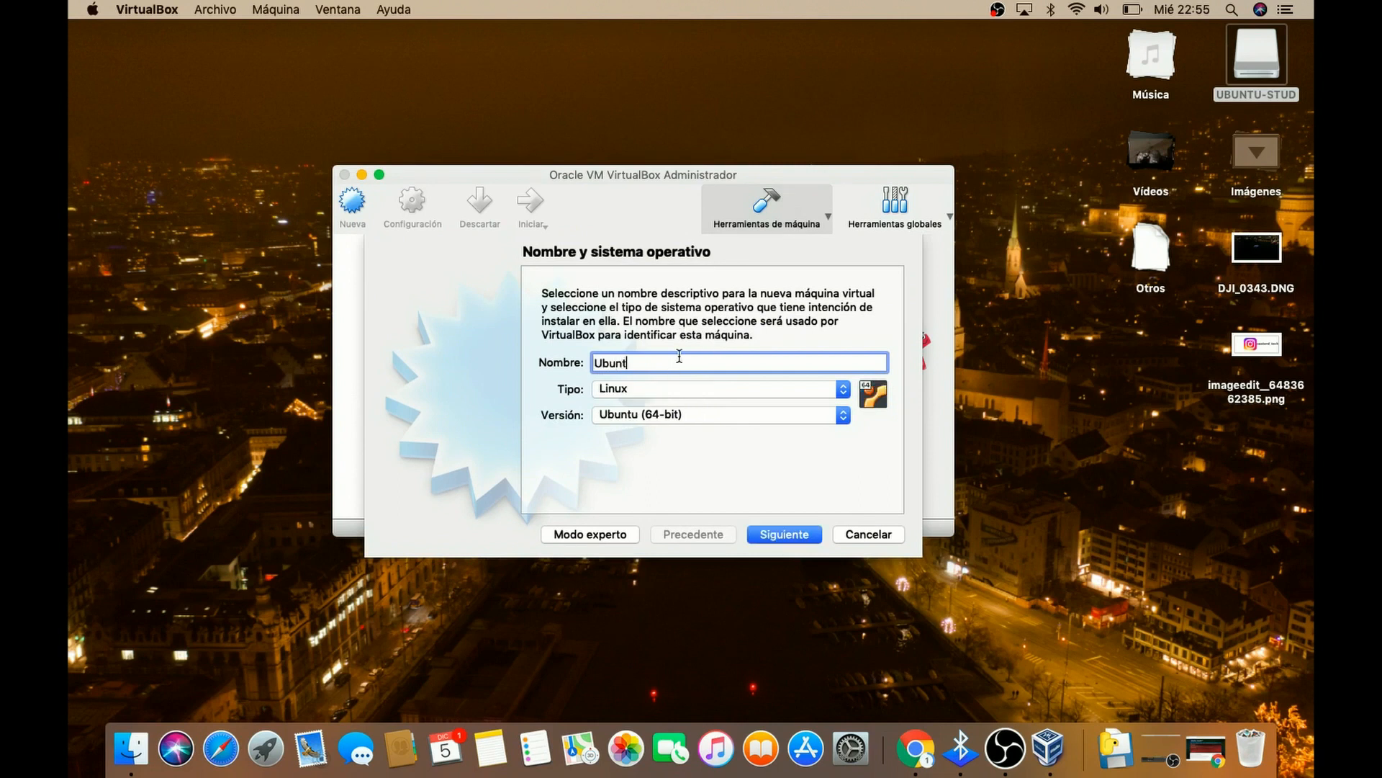
{"action": "type", "text": "u TStudio"}
{"action": "left_click", "coordinate": [639, 388]}
{"action": "left_click", "coordinate": [656, 388]}
{"action": "left_click", "coordinate": [660, 415]}
{"action": "left_click", "coordinate": [661, 416]}
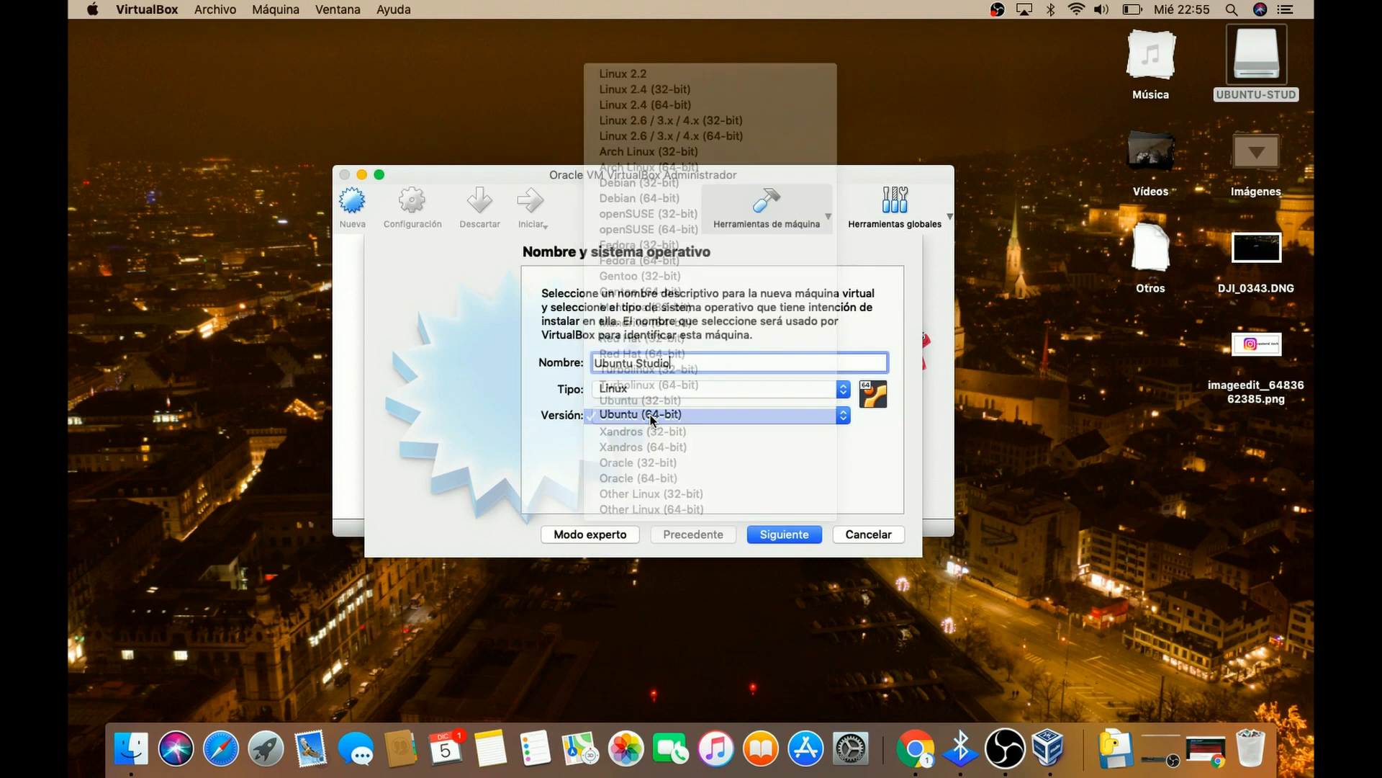
{"action": "left_click", "coordinate": [776, 536]}
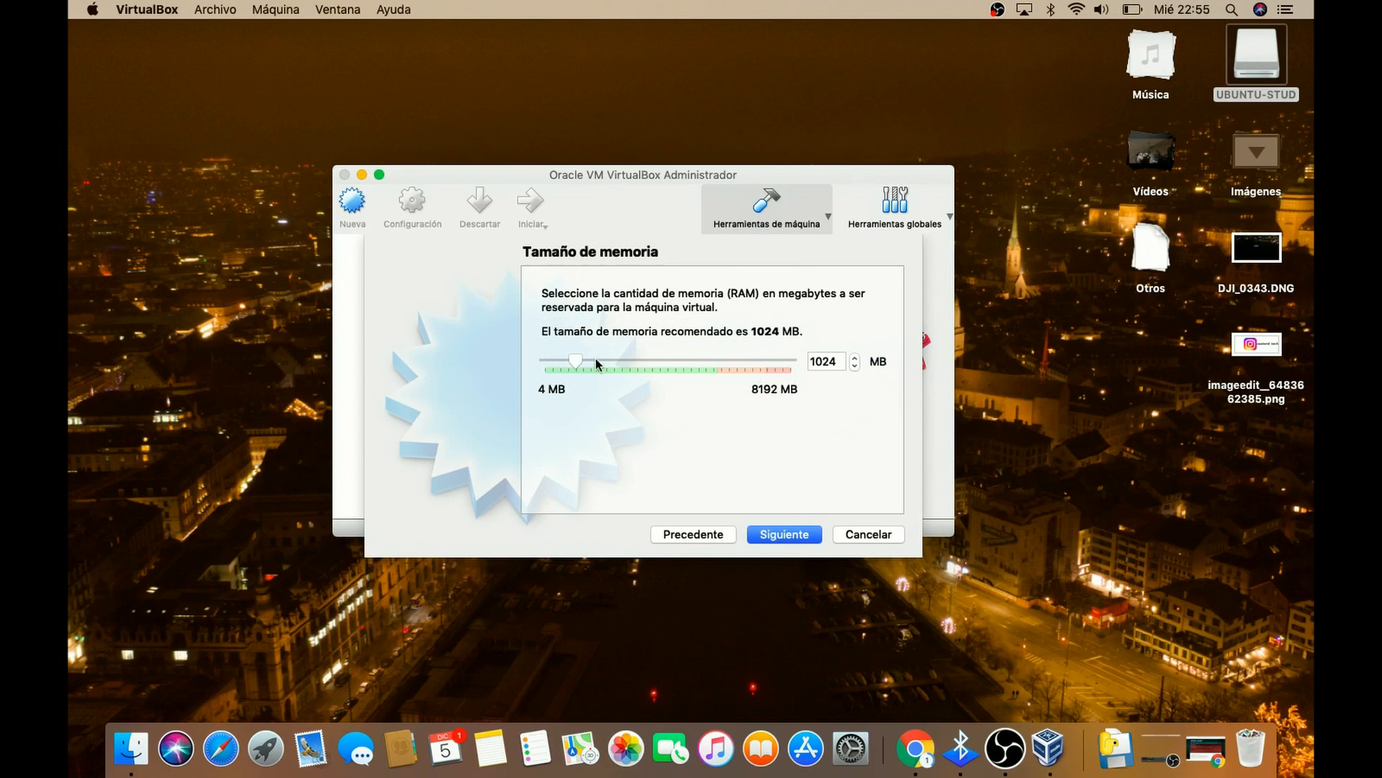
Step: Reserve 2048 MB of memory for the virtual machine and choose to create a virtual hard disk now
{"action": "mouse_move", "coordinate": [595, 357]}
{"action": "left_mouse_down"}
{"action": "mouse_move", "coordinate": [625, 357]}
{"action": "mouse_move", "coordinate": [606, 363]}
{"action": "left_mouse_up"}
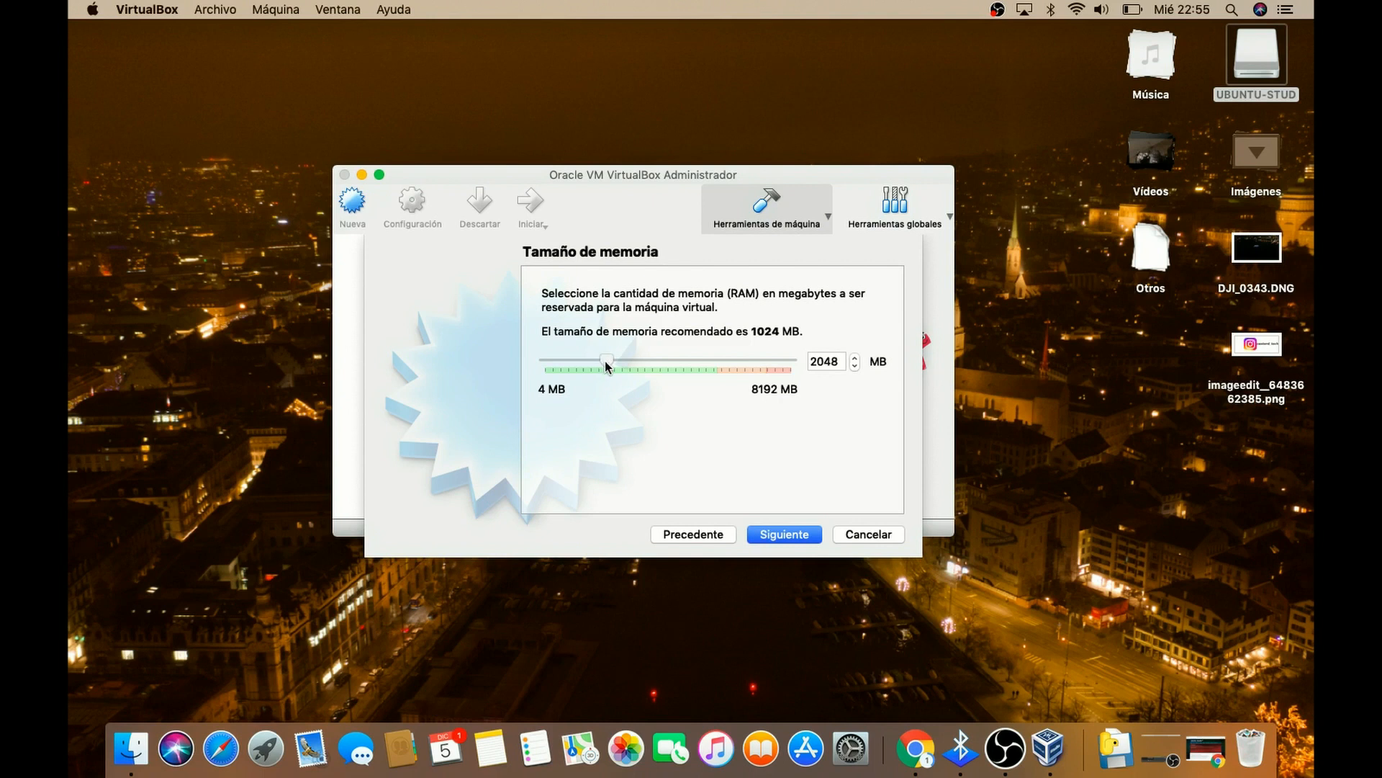
{"action": "left_click", "coordinate": [786, 532]}
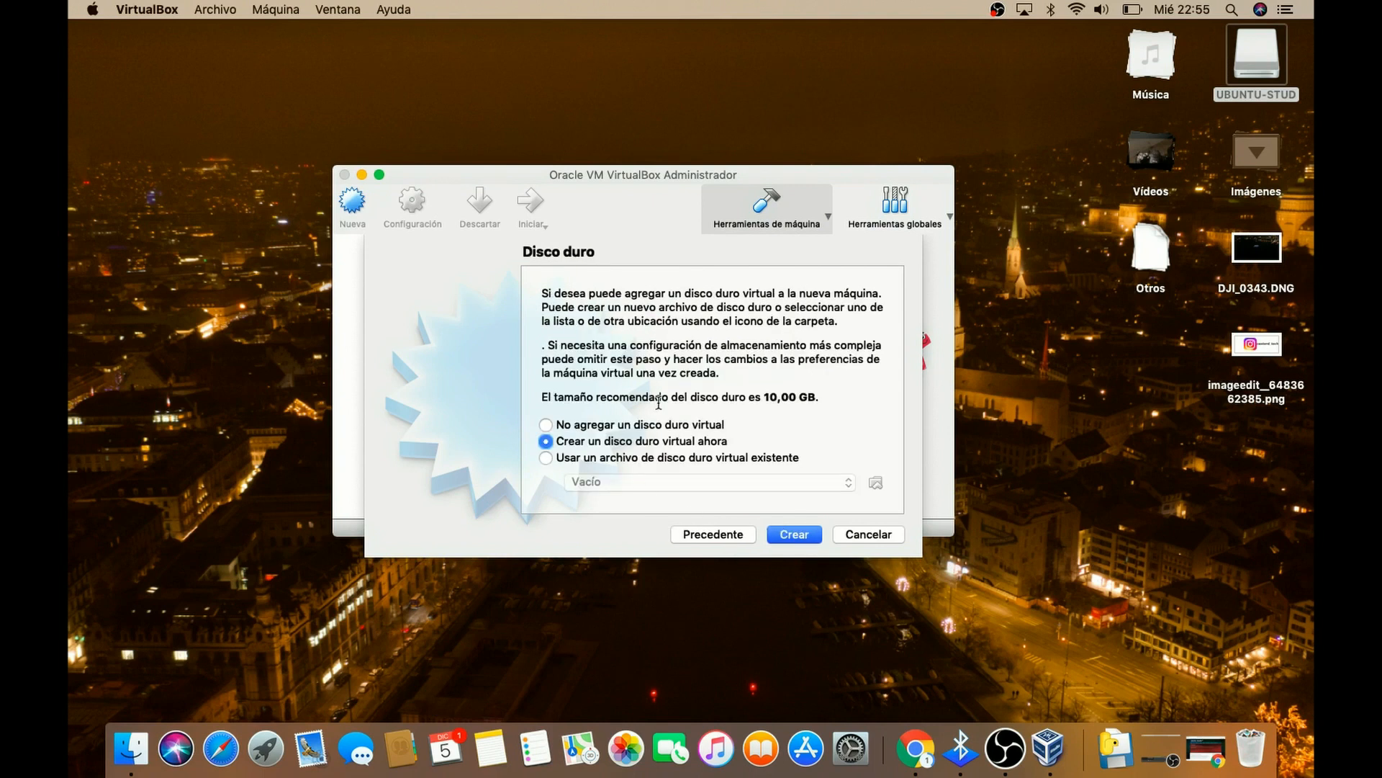
{"action": "left_click", "coordinate": [779, 534]}
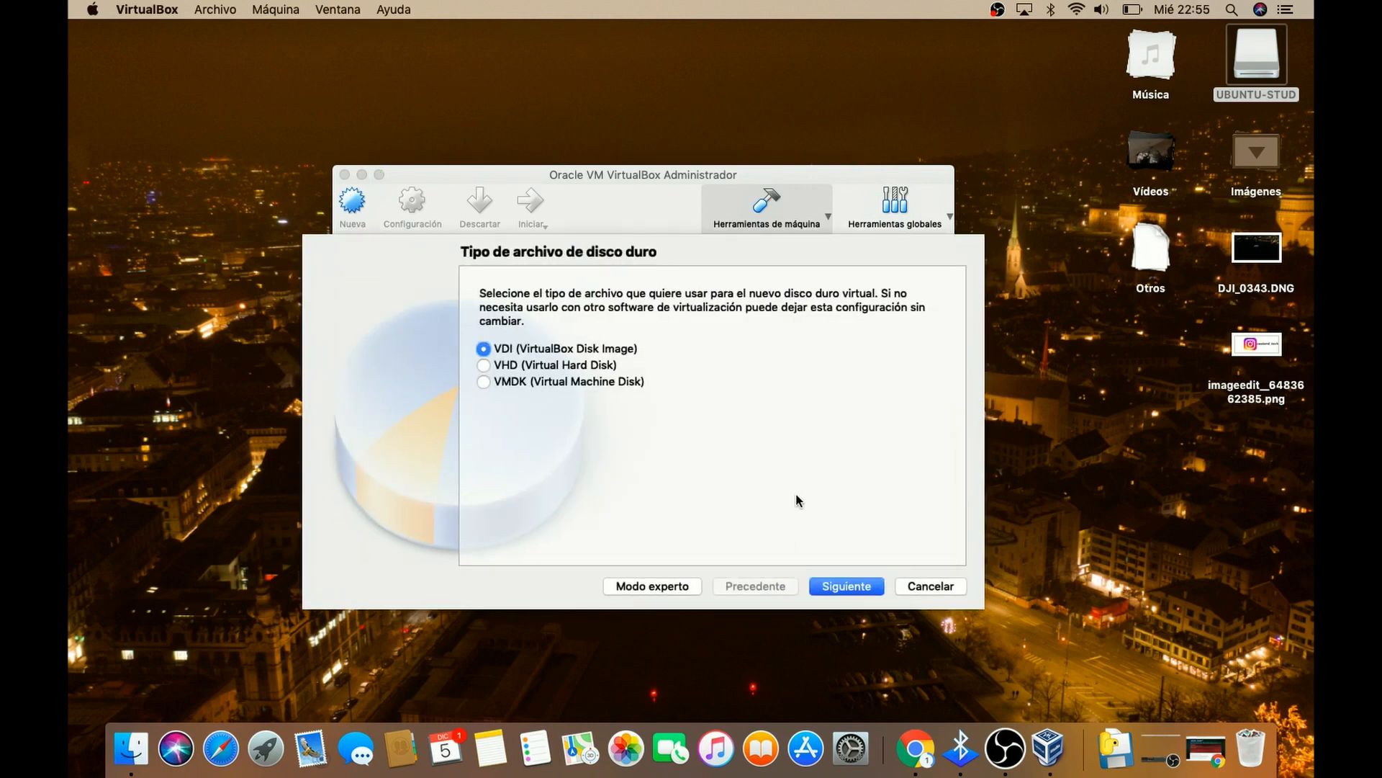
Step: Create the Ubuntu Studio virtual hard disk as a dynamically allocated VDI file with a size of 14 GB
{"action": "left_click", "coordinate": [854, 592]}
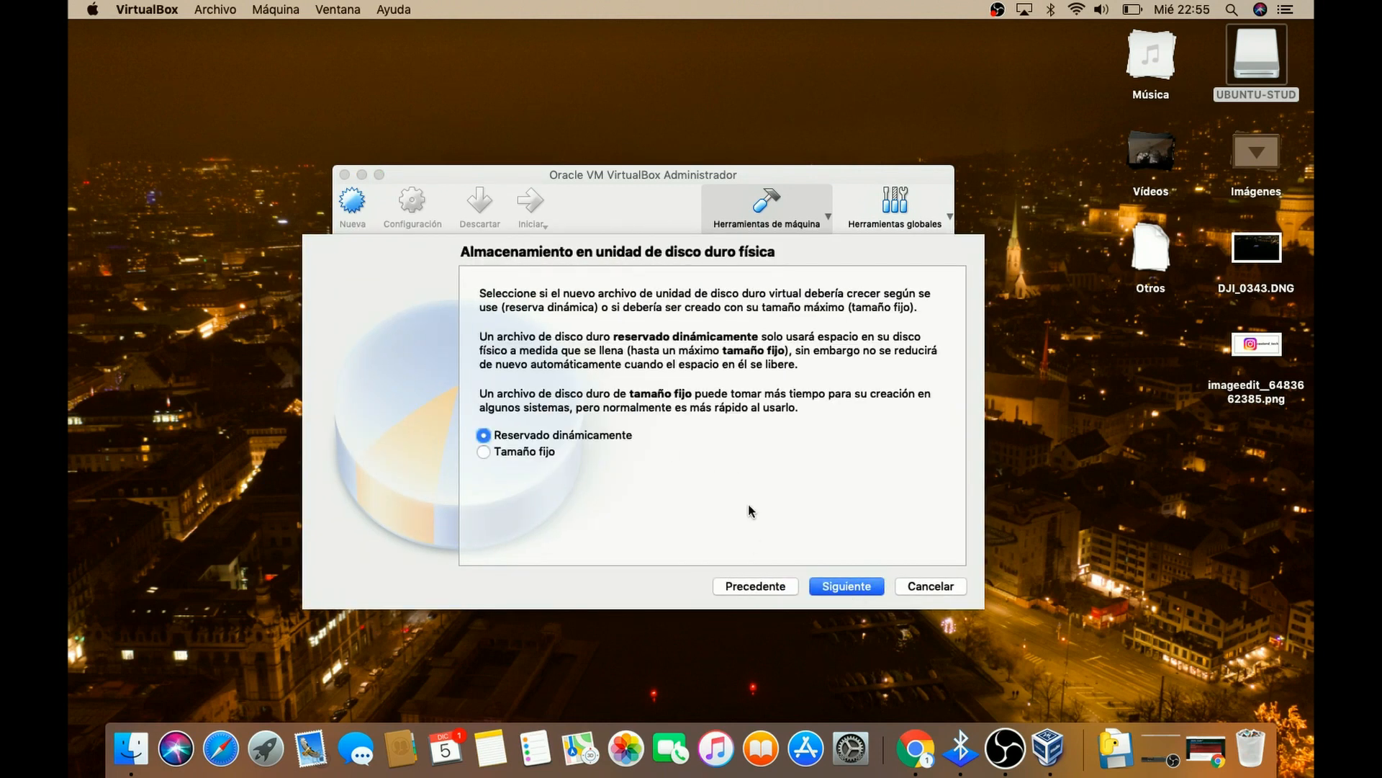
{"action": "left_click", "coordinate": [856, 587]}
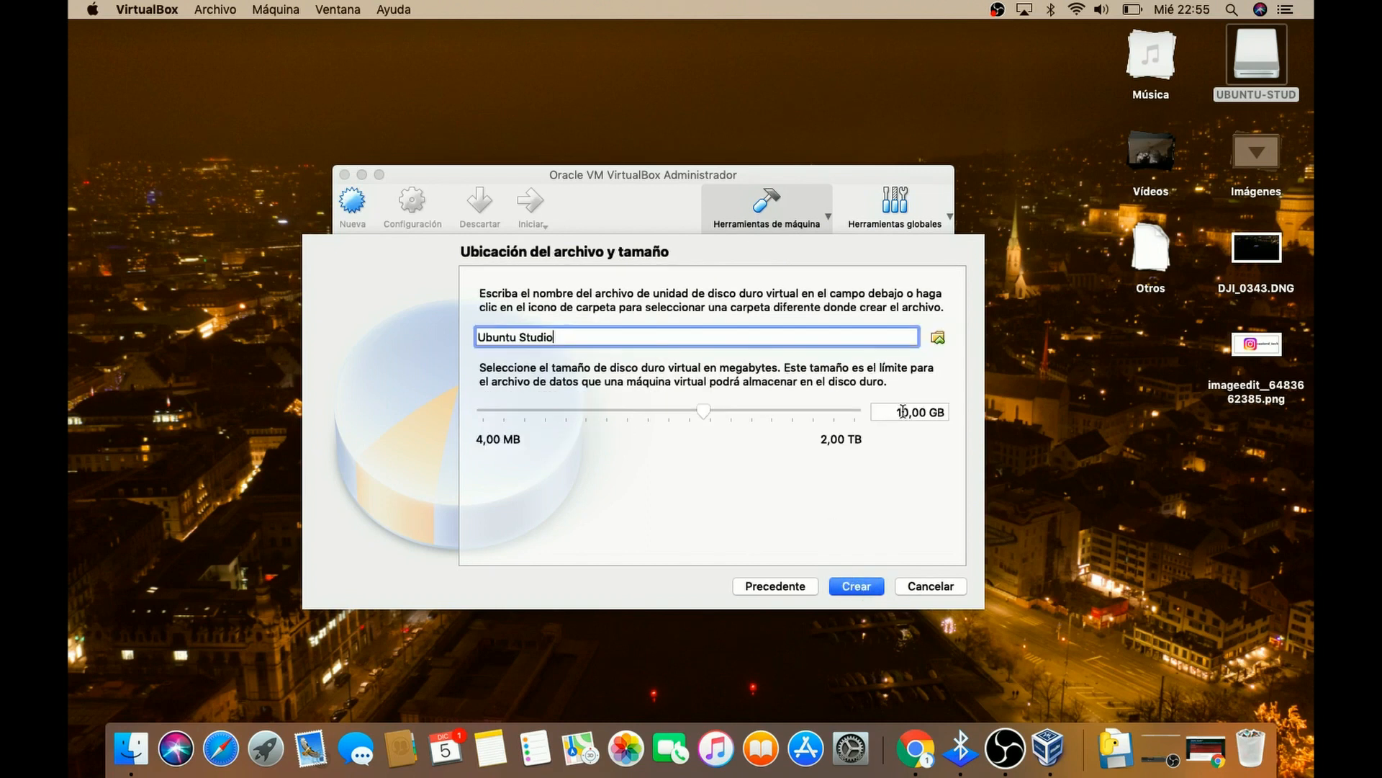
{"action": "left_click_drag", "start_coordinate": [912, 414], "coordinate": [843, 414]}
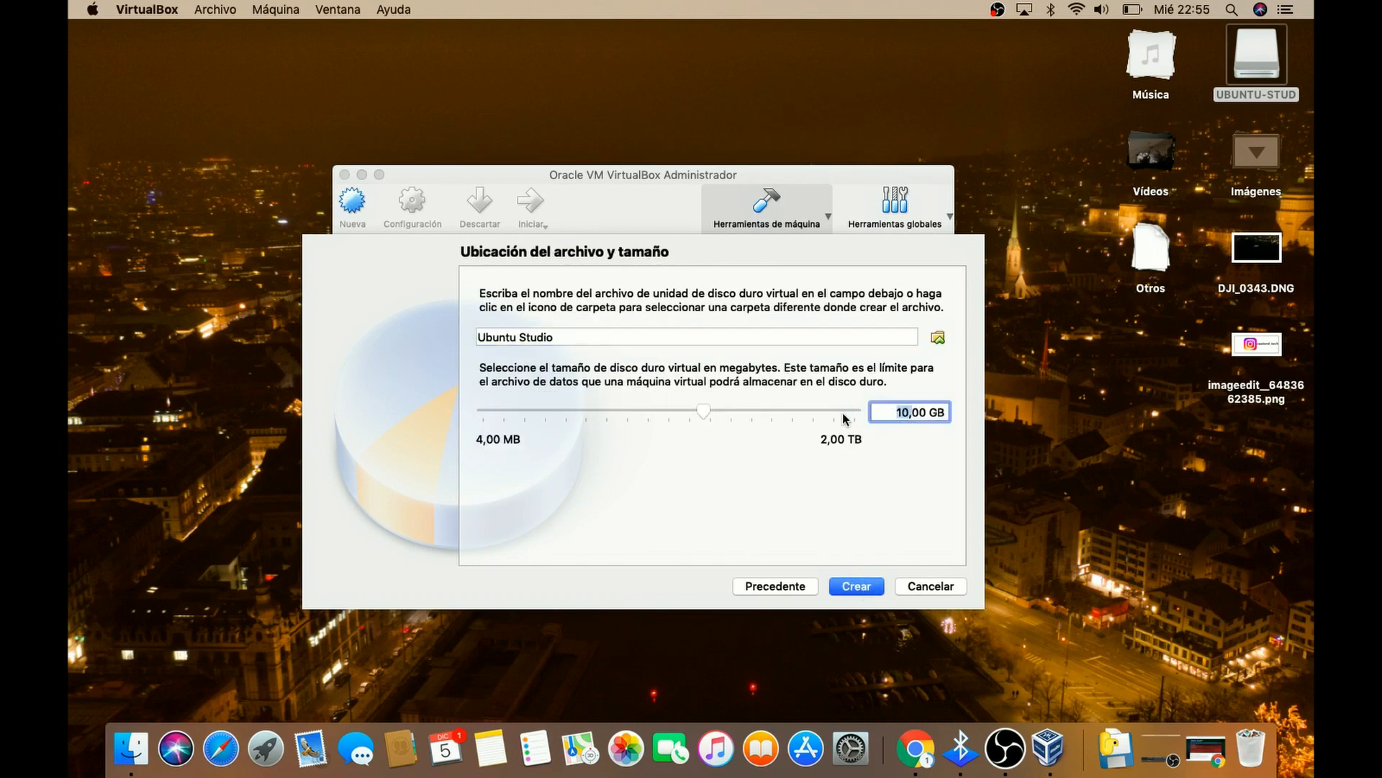
{"action": "type", "text": "14,"}
{"action": "left_click", "coordinate": [863, 587]}
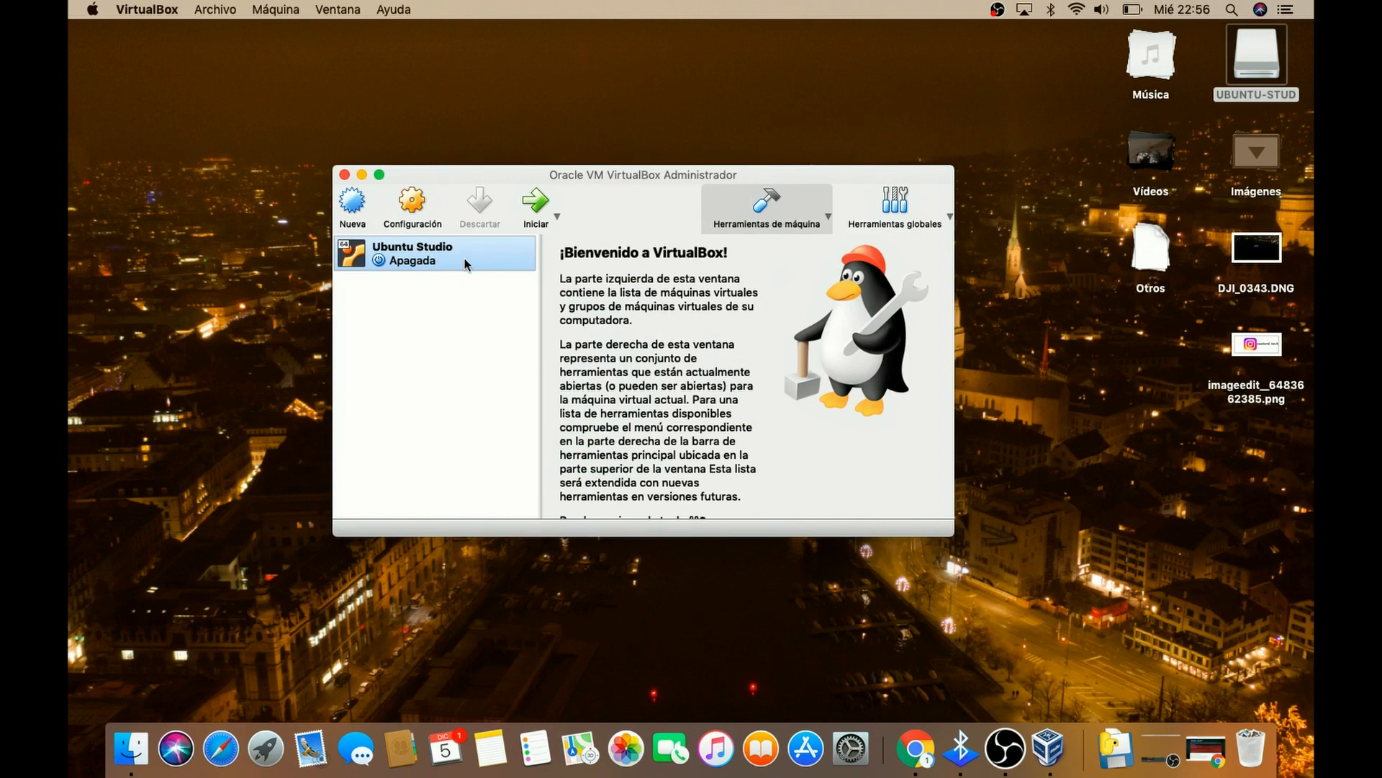
Step: Start the Ubuntu Studio virtual machine and open the file chooser for its virtual optical disk
{"action": "left_click", "coordinate": [541, 206]}
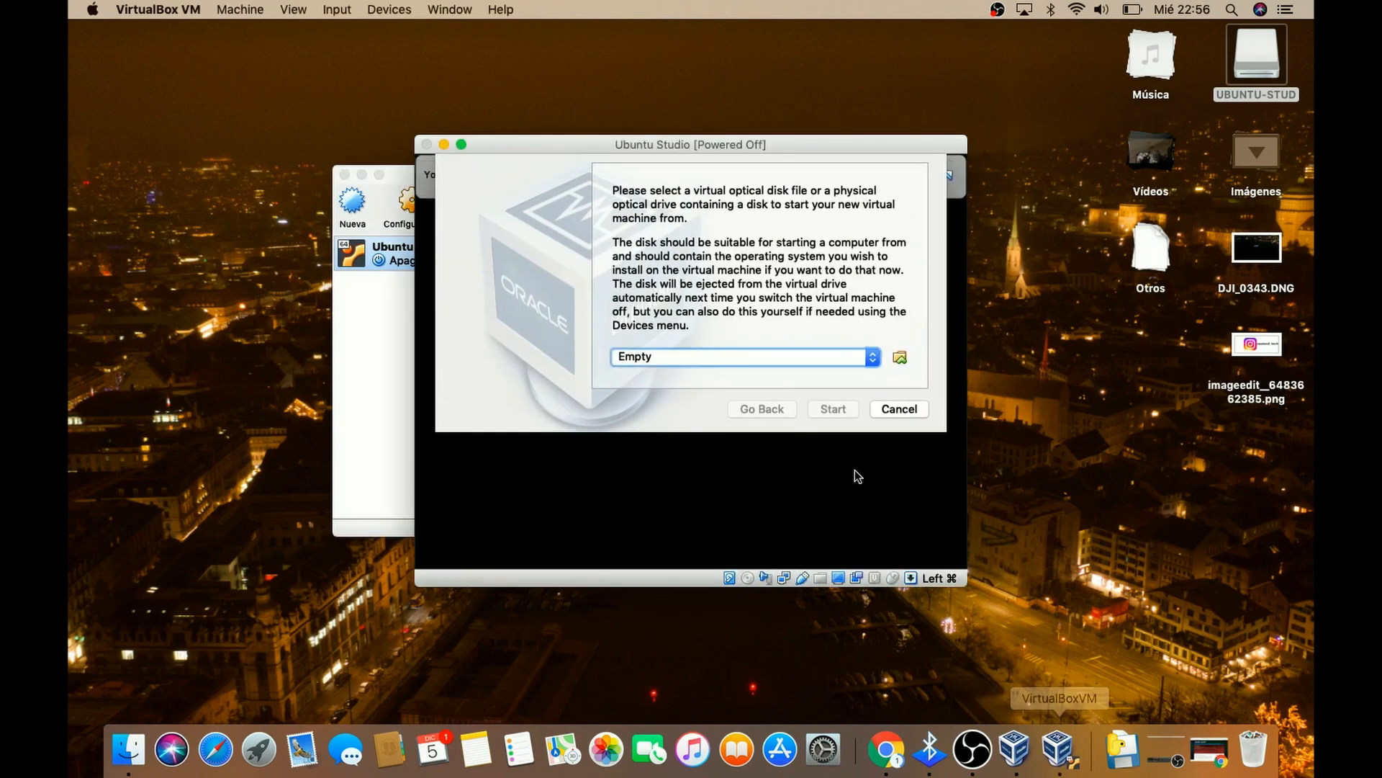
{"action": "left_click", "coordinate": [898, 359]}
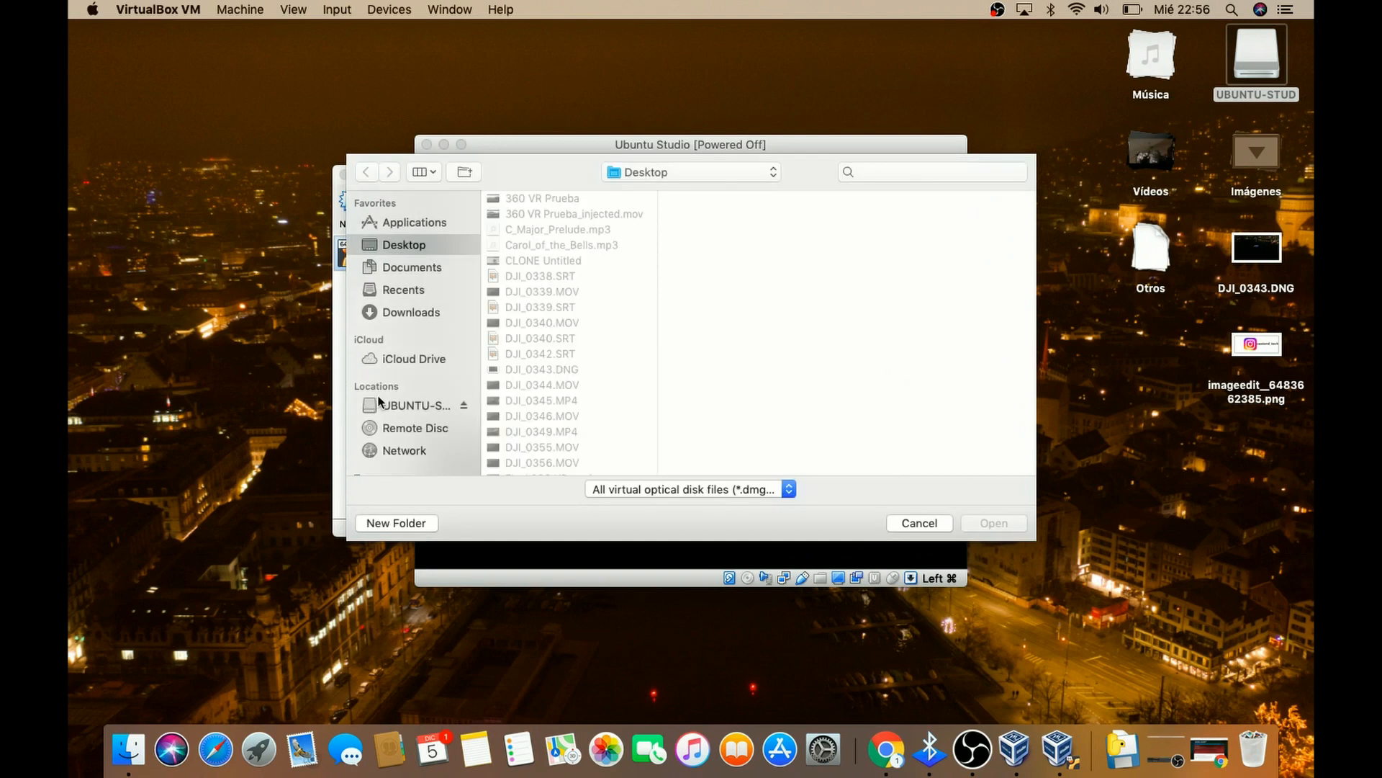
Step: Look through the boot, isolinux, install, dists and casper folders on the UBUNTU-STUD drive for a bootable disk image
{"action": "left_click", "coordinate": [384, 406]}
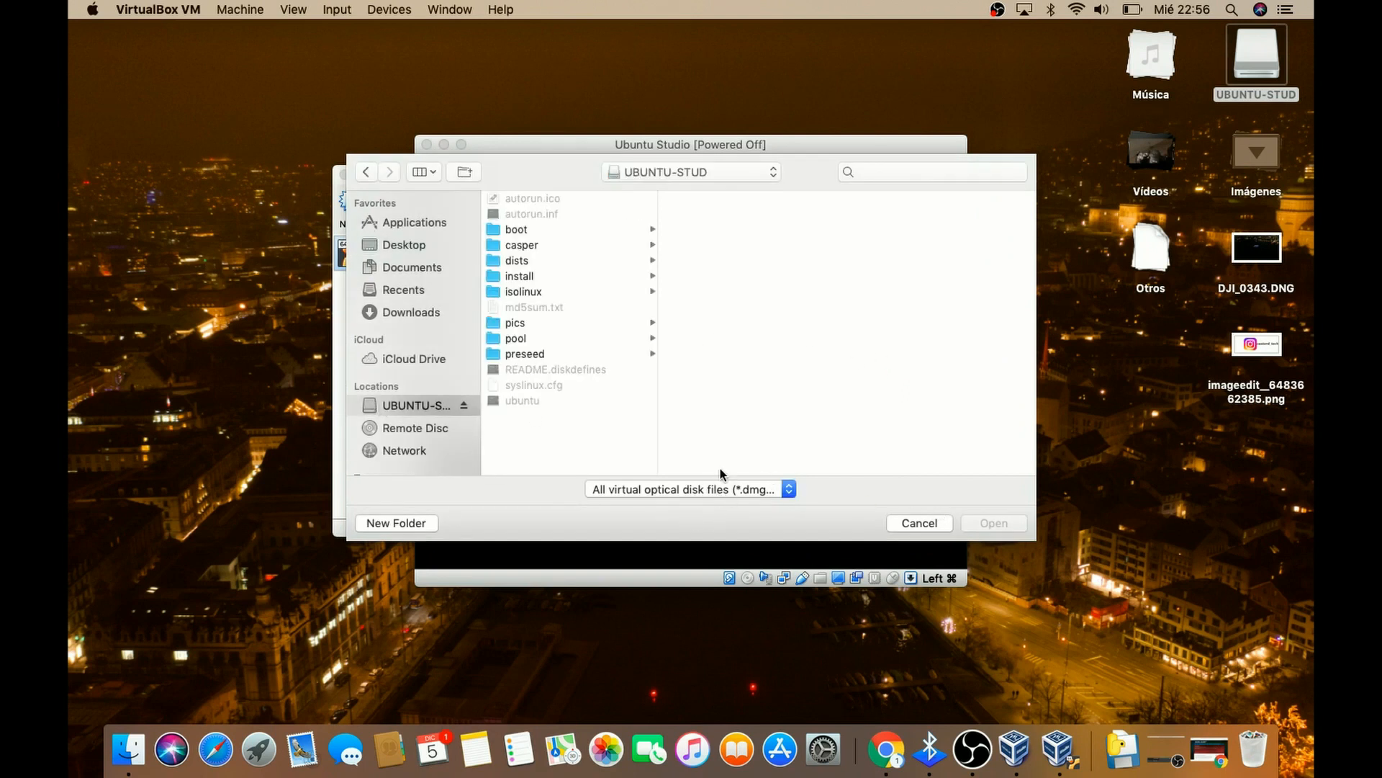
{"action": "left_click", "coordinate": [516, 232]}
{"action": "left_click", "coordinate": [519, 293]}
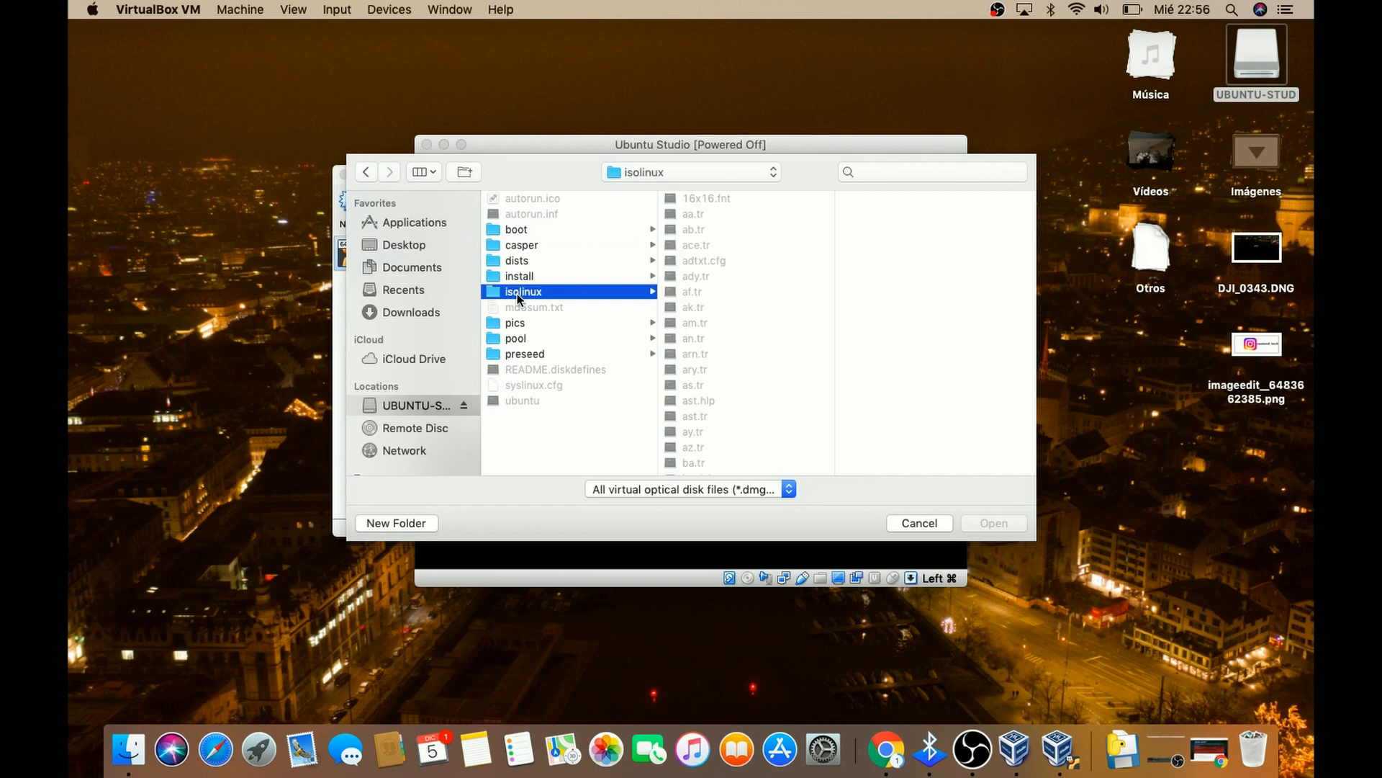
{"action": "left_click", "coordinate": [518, 278]}
{"action": "left_click", "coordinate": [515, 261]}
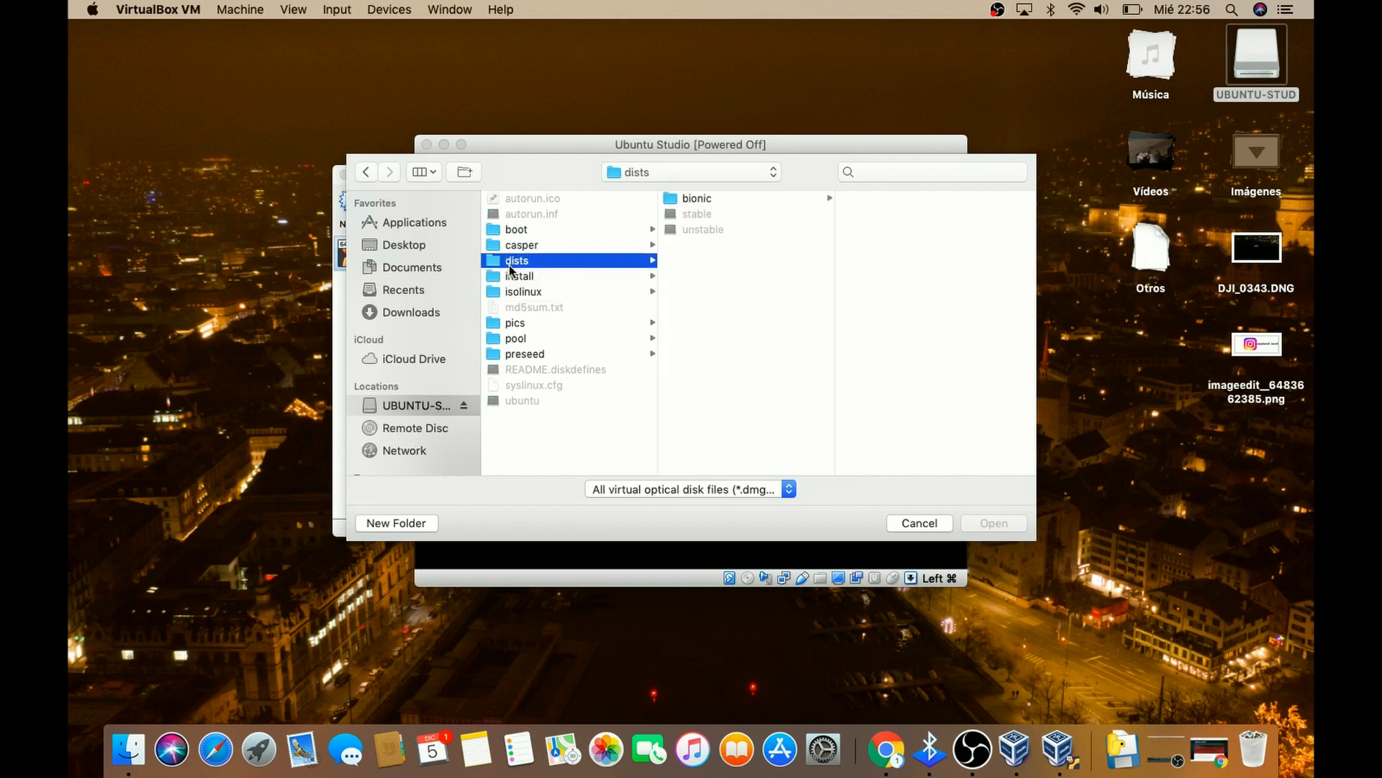
{"action": "left_click", "coordinate": [516, 246]}
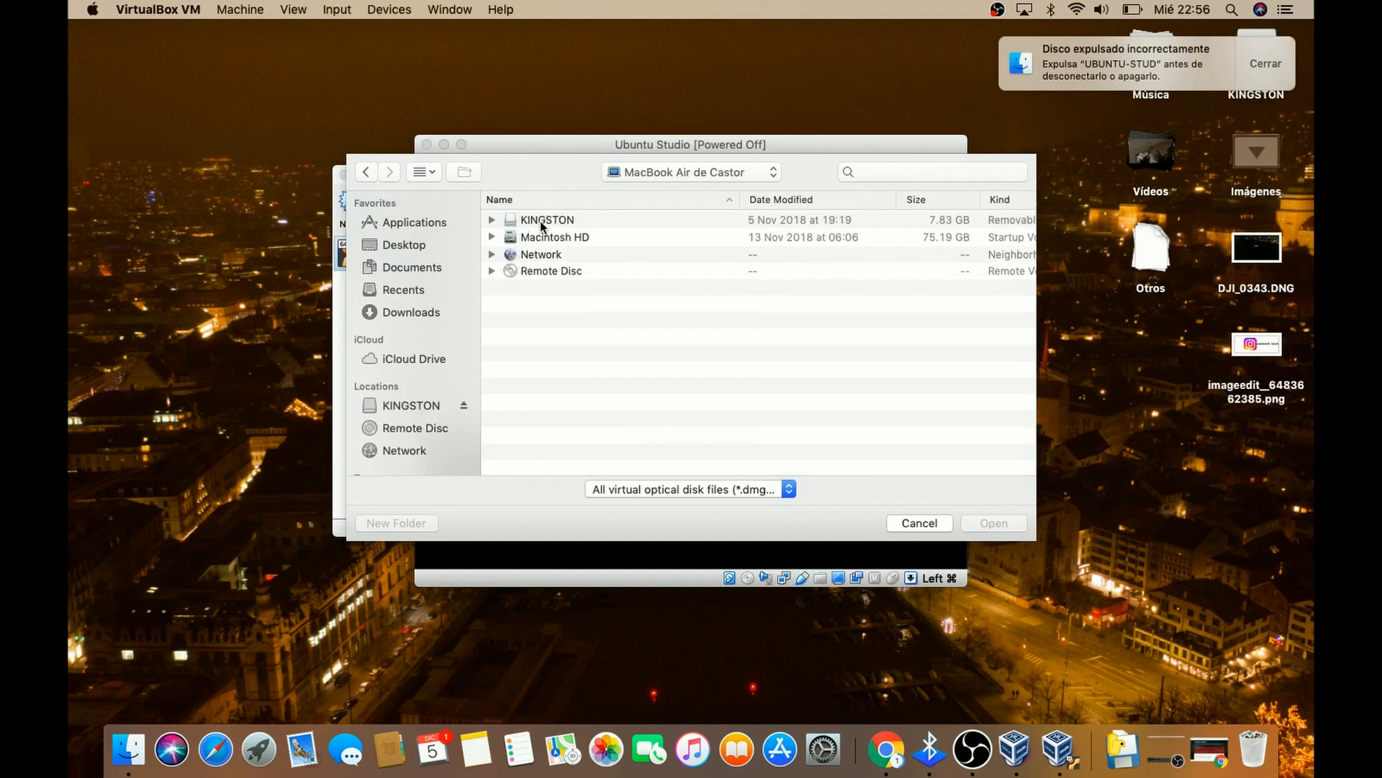
Step: Look through the KINGSTON drive and the Downloads folder for a bootable disk image
{"action": "left_click", "coordinate": [542, 225]}
{"action": "double_click", "coordinate": [541, 225]}
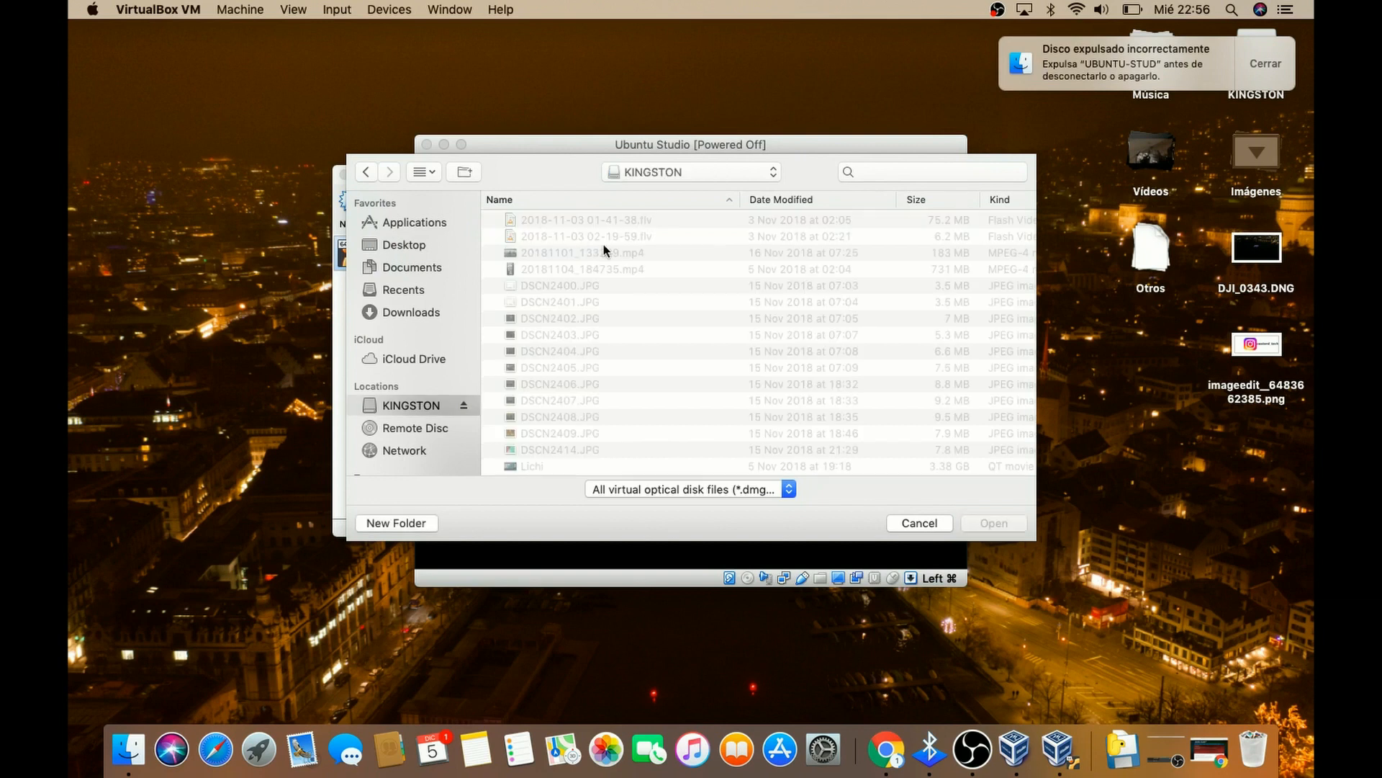
{"action": "scroll", "coordinate": [695, 288], "scroll_direction": "down", "scroll_amount": 3}
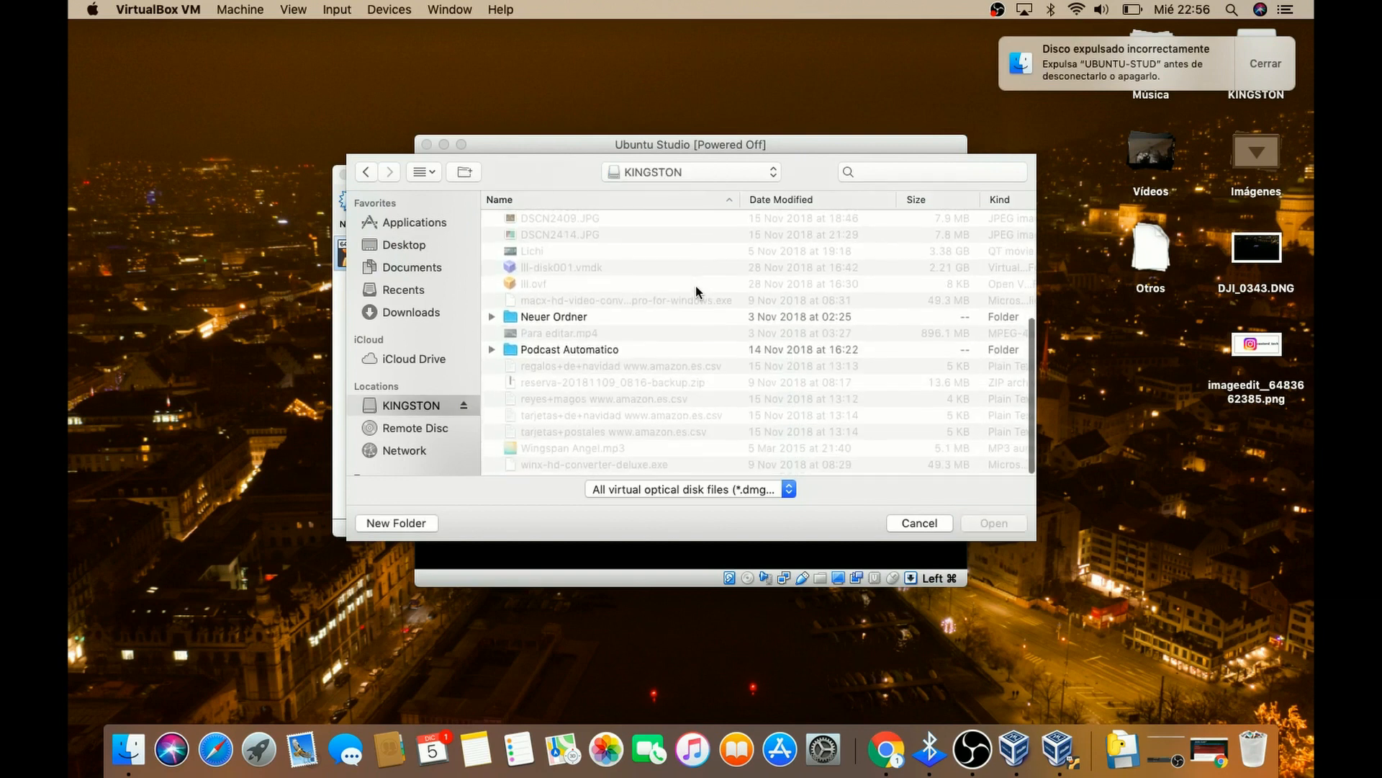
{"action": "scroll", "coordinate": [695, 288], "scroll_direction": "up", "scroll_amount": 5}
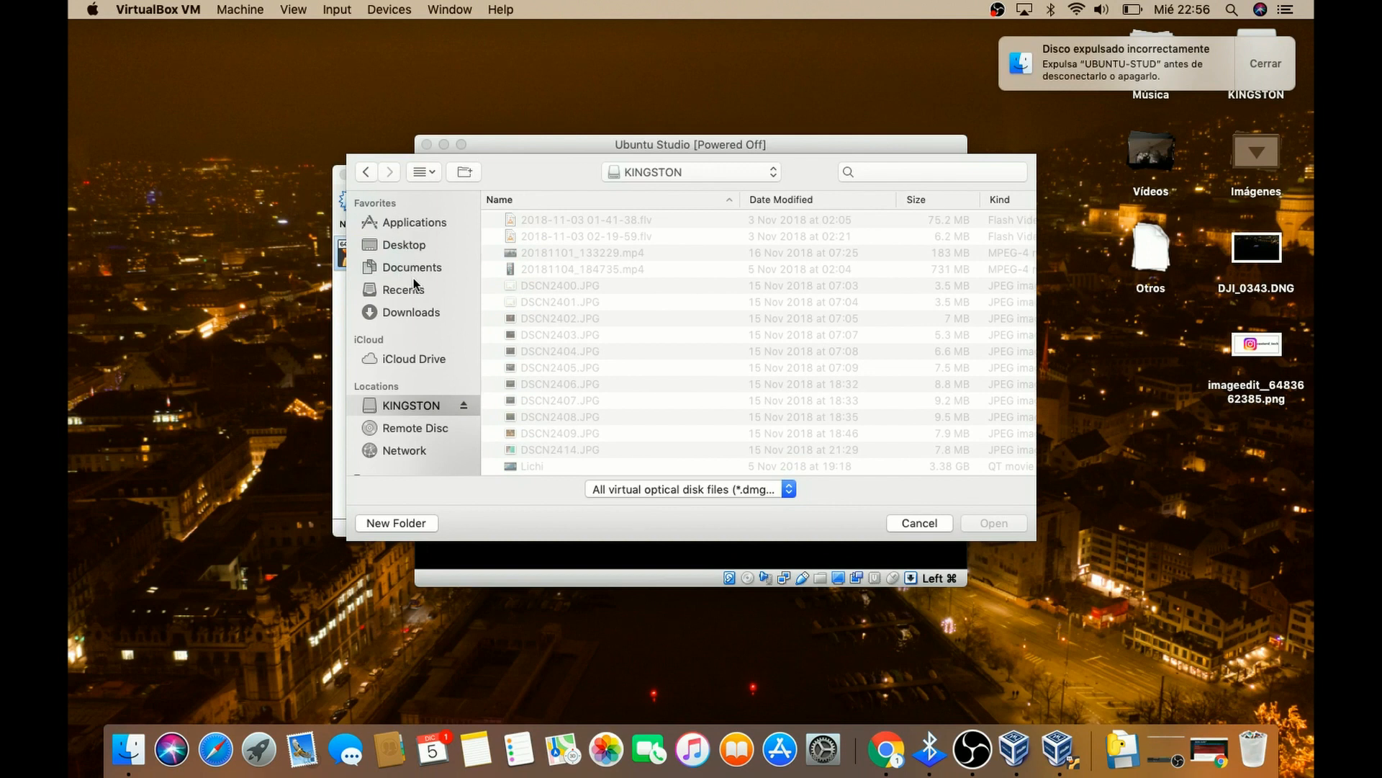
{"action": "left_click", "coordinate": [396, 313]}
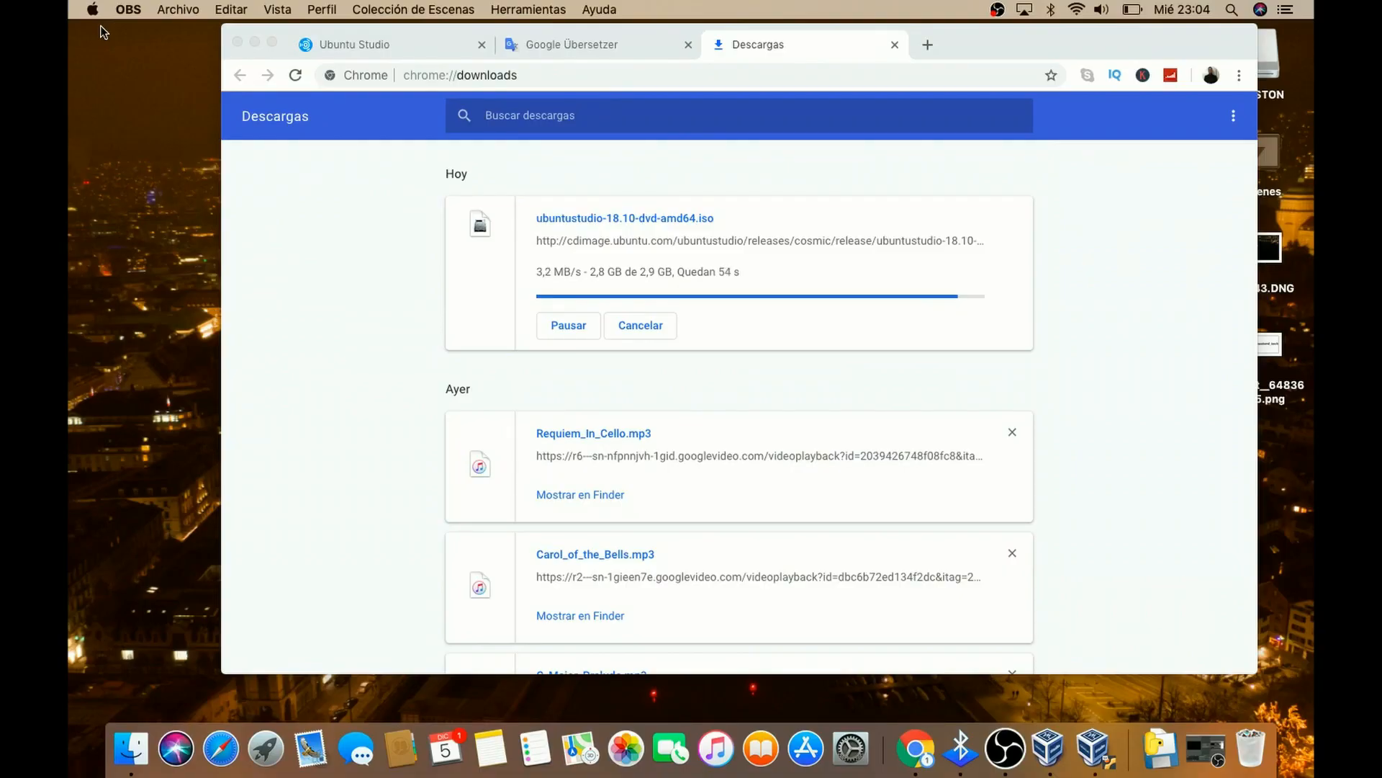
Step: Review the 18.10 and 18.04 options on Ubuntu Studio's download page, then check the ISO's download progress in Chrome
{"action": "left_click", "coordinate": [363, 44]}
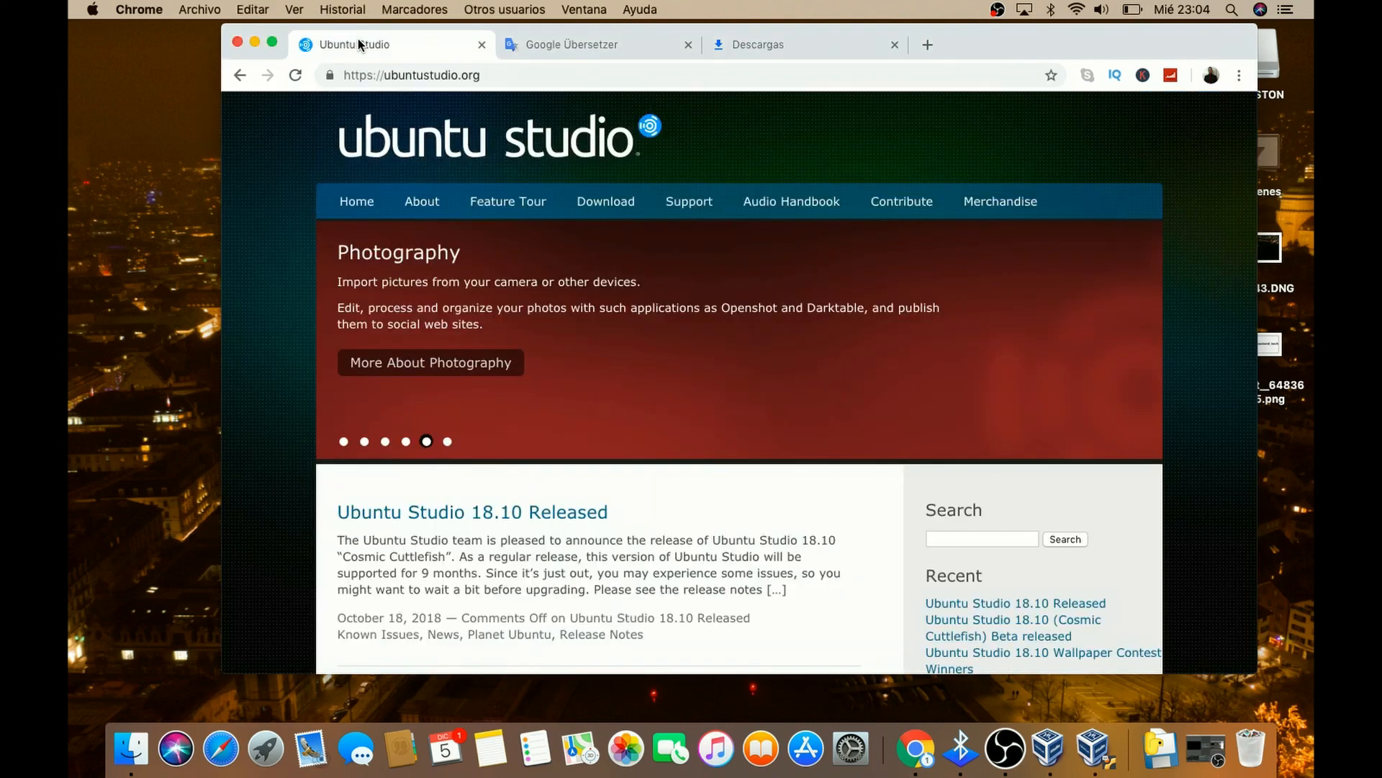
{"action": "left_click", "coordinate": [597, 198]}
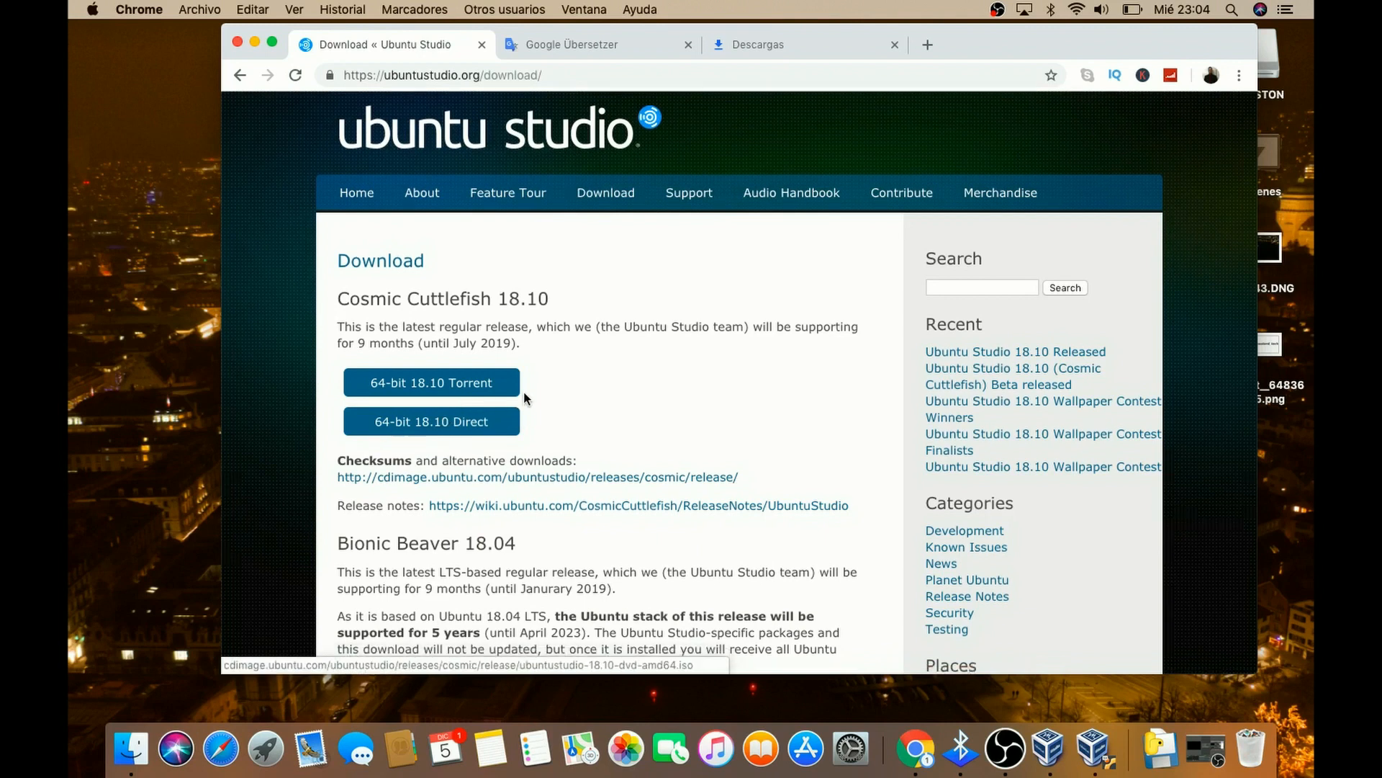
{"action": "scroll", "coordinate": [524, 396], "scroll_direction": "down", "scroll_amount": 3}
{"action": "scroll", "coordinate": [524, 397], "scroll_direction": "down", "scroll_amount": 2}
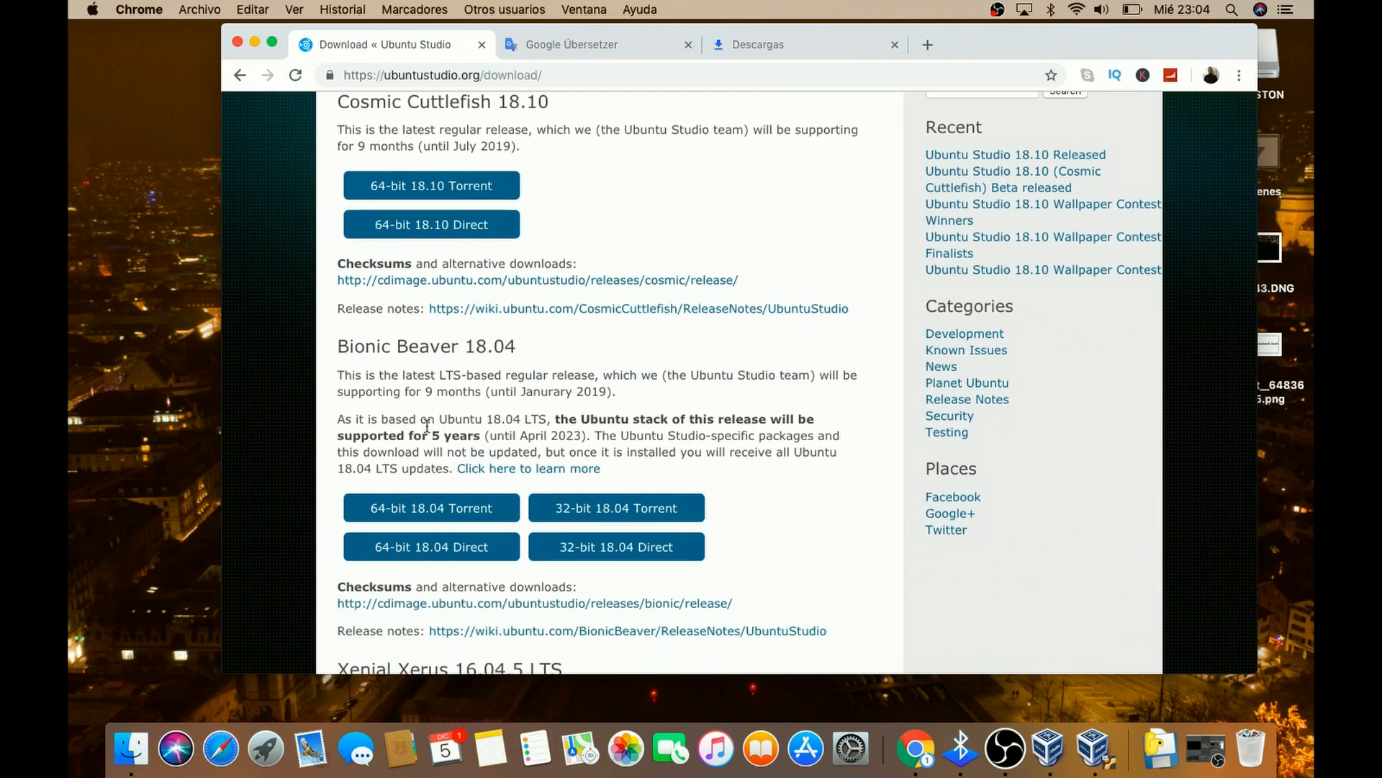
{"action": "scroll", "coordinate": [532, 391], "scroll_direction": "down", "scroll_amount": 2}
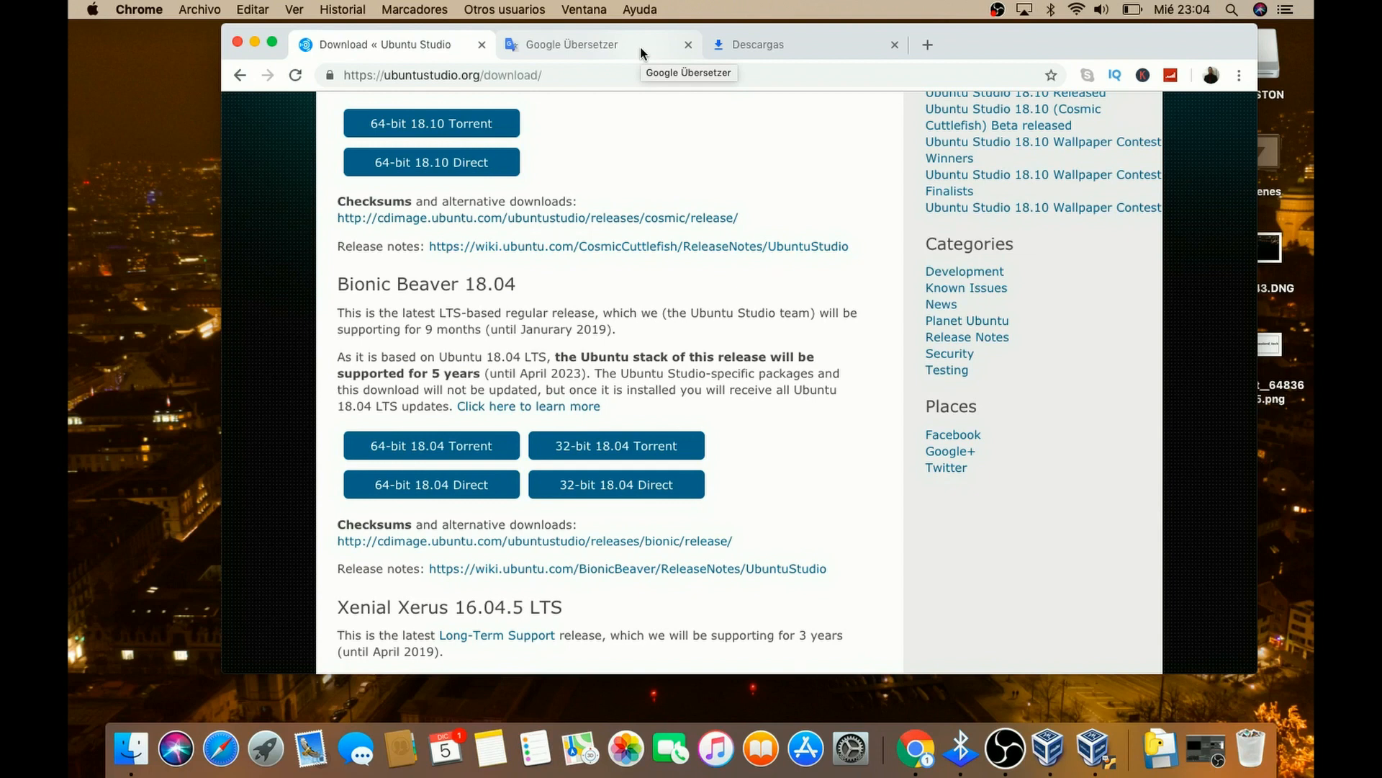
{"action": "left_click", "coordinate": [745, 56]}
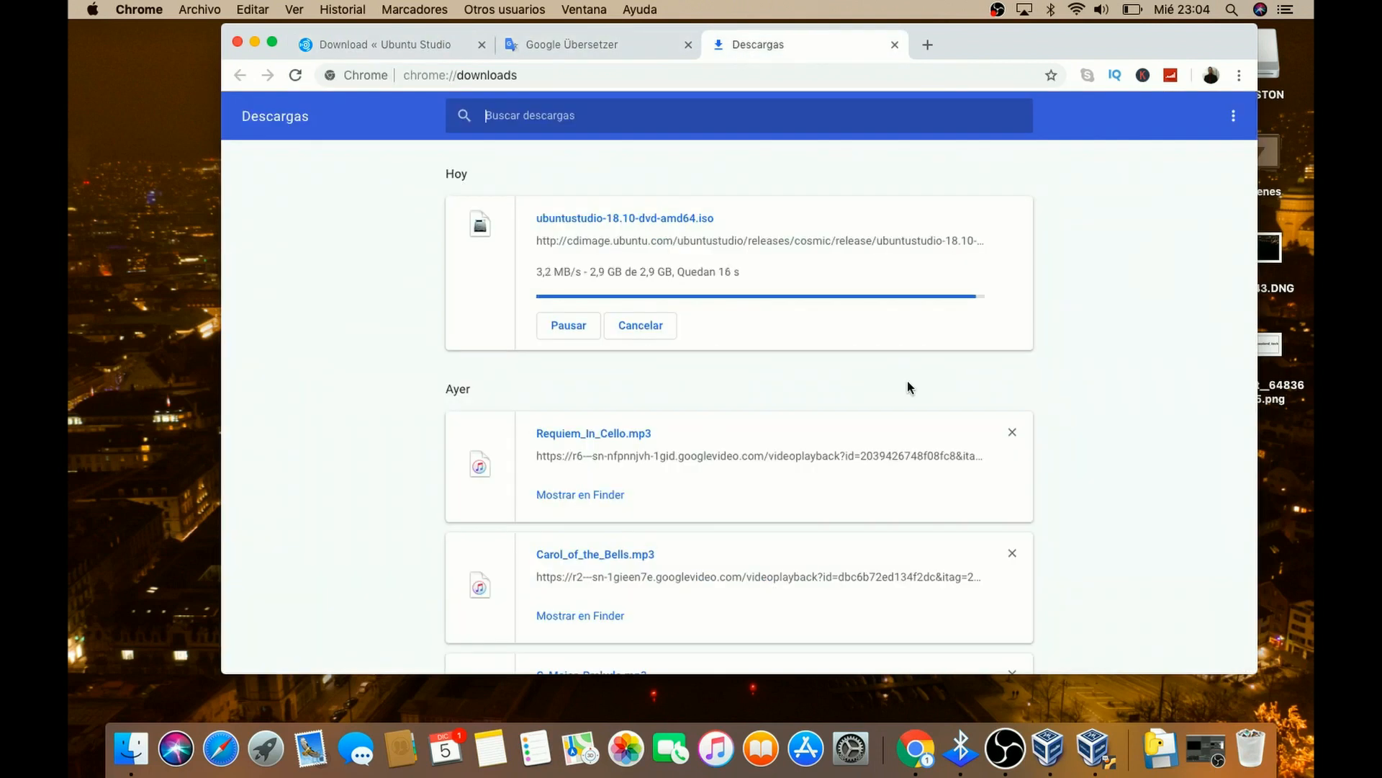
Step: Look for the ISO in Downloads from VirtualBox's file chooser with all file types listed, then show Chrome's downloaded file in Finder
{"action": "left_click", "coordinate": [1093, 749]}
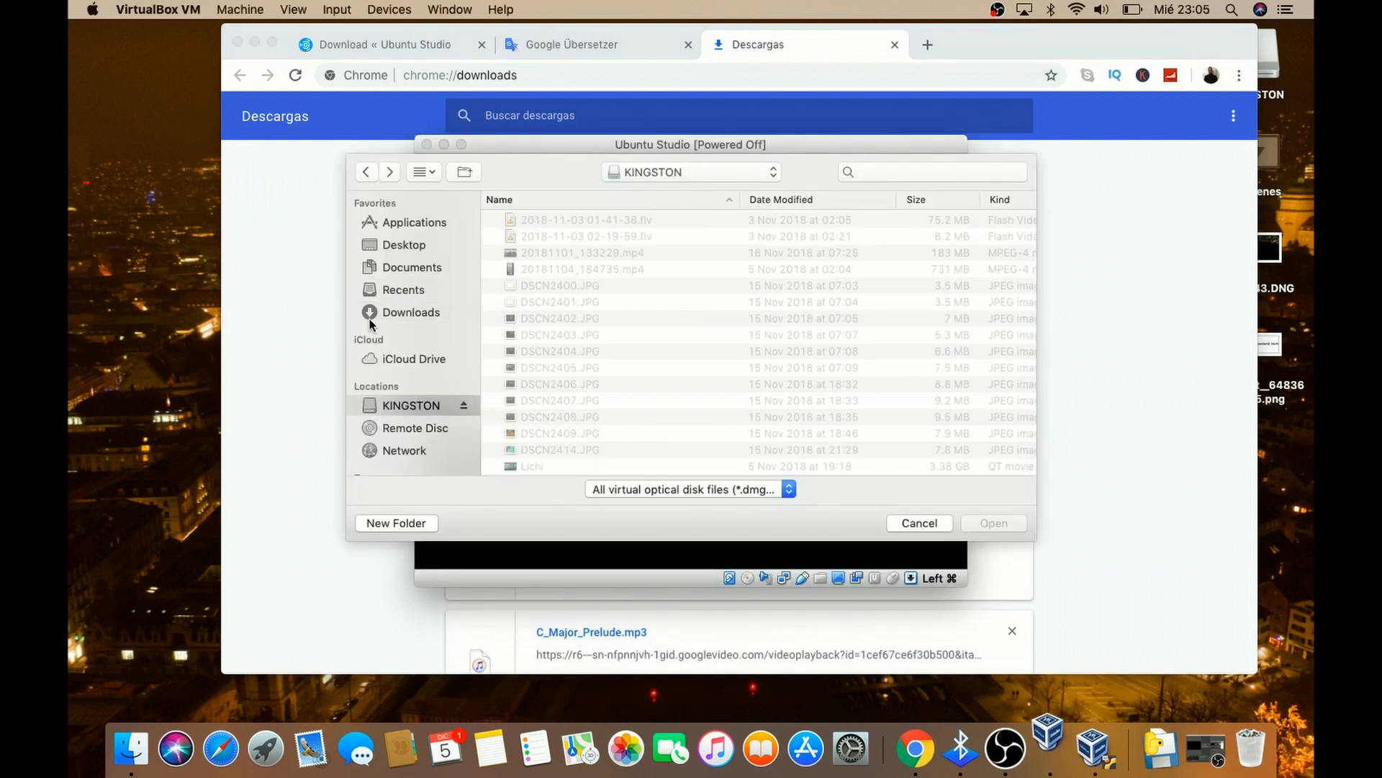
{"action": "left_click", "coordinate": [392, 314]}
{"action": "left_click", "coordinate": [688, 489]}
{"action": "left_click", "coordinate": [672, 565]}
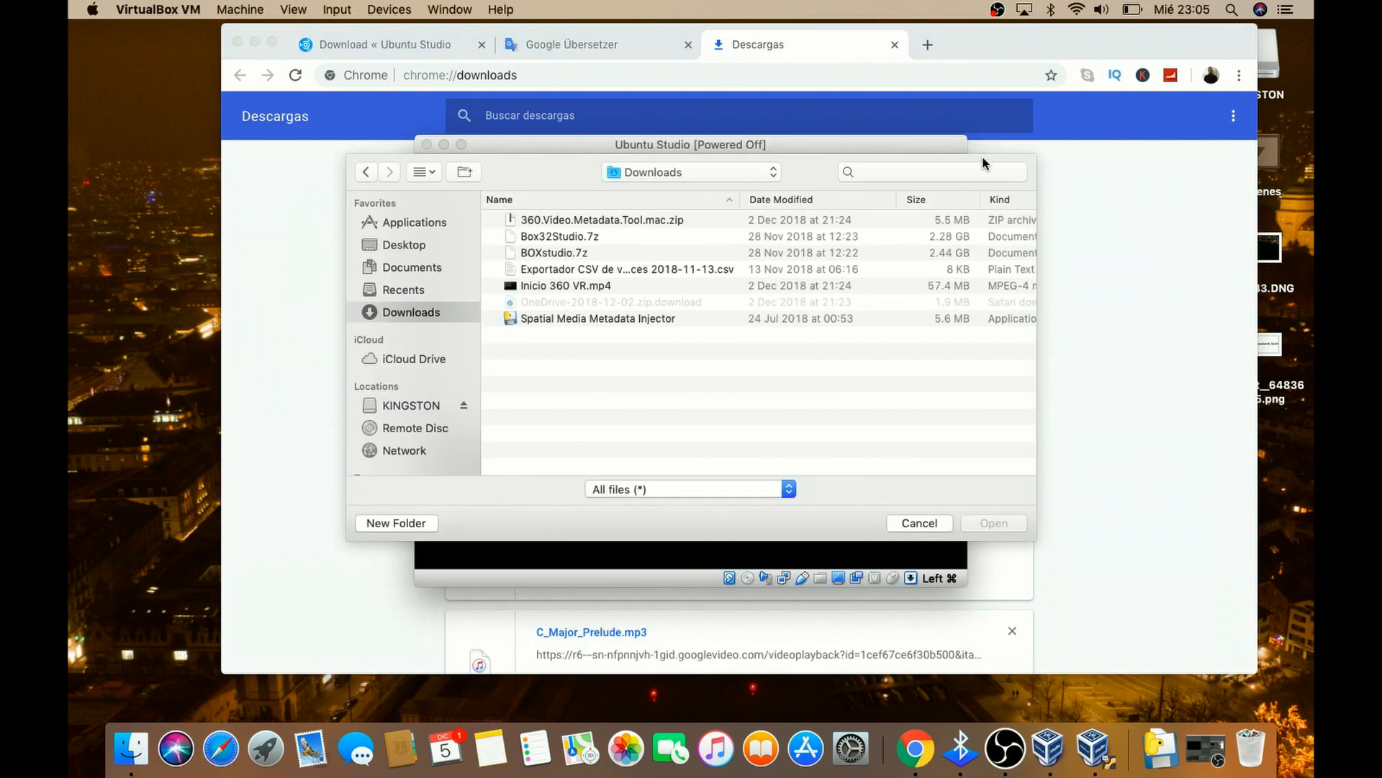
{"action": "left_click", "coordinate": [1088, 240]}
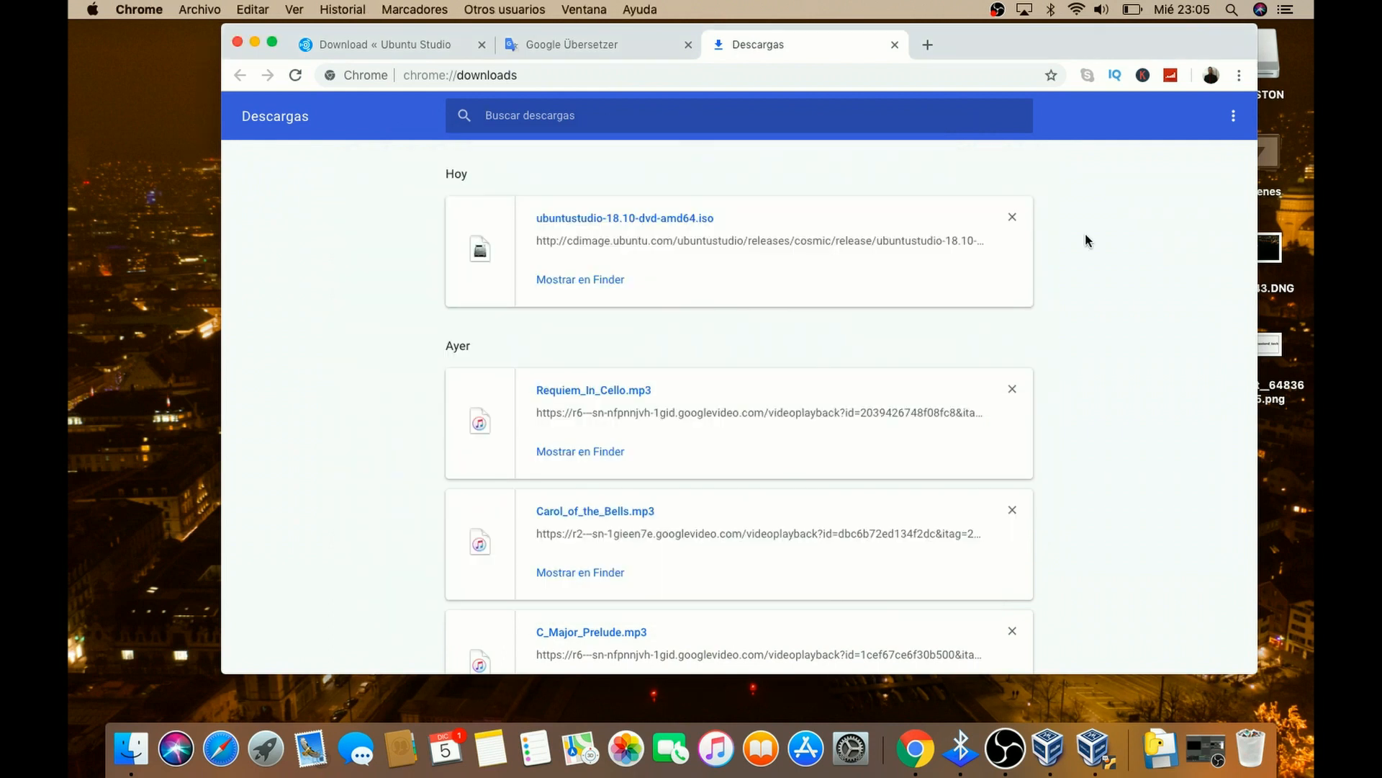
{"action": "left_click", "coordinate": [591, 282]}
Step: Load ubuntustudio-18.10-dvd-amd64.iso from the Desktop in VirtualBox's file chooser and start the virtual machine with it
{"action": "left_click", "coordinate": [1096, 749]}
{"action": "left_click", "coordinate": [412, 244]}
{"action": "scroll", "coordinate": [623, 324], "scroll_direction": "down", "scroll_amount": 5}
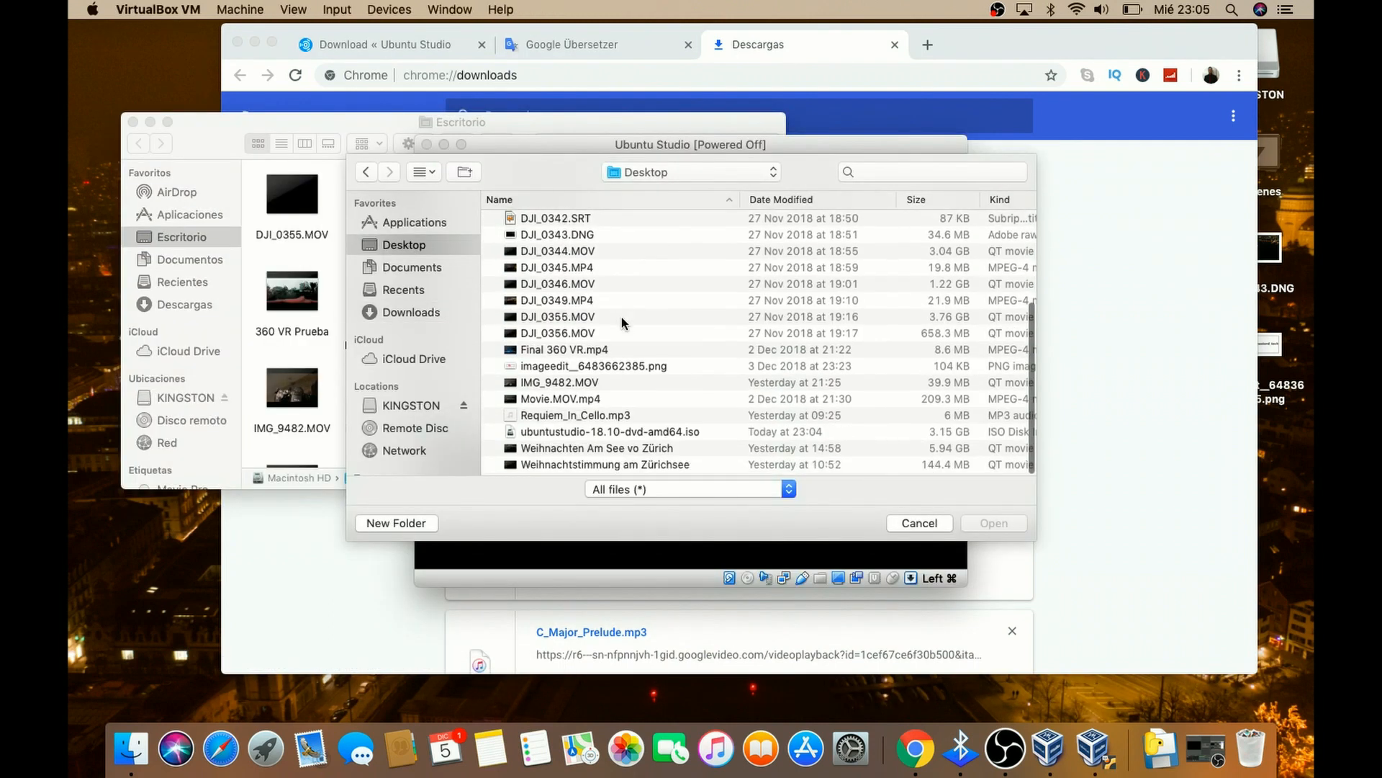
{"action": "left_click", "coordinate": [628, 434]}
{"action": "left_click", "coordinate": [992, 524]}
{"action": "left_click", "coordinate": [846, 405]}
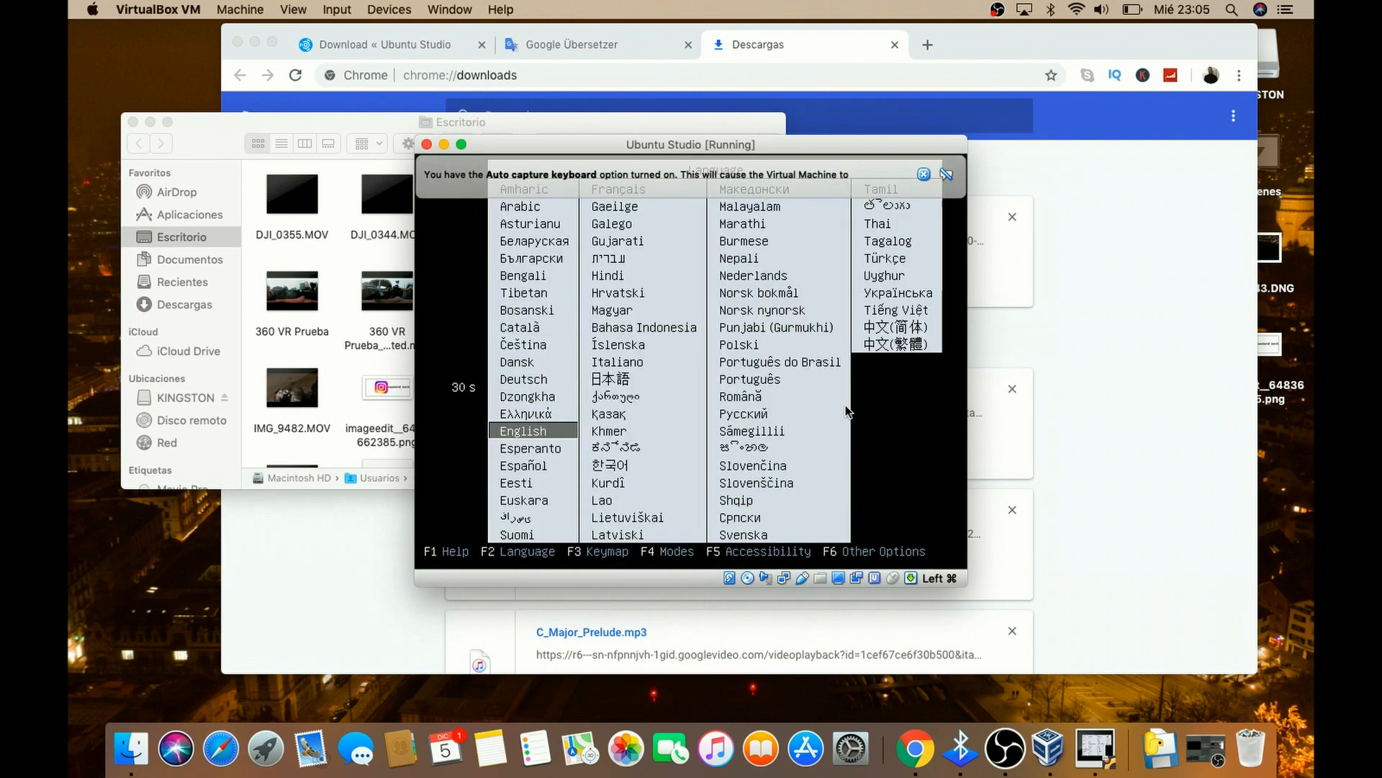
Step: Open the boot menu's keyboard layout list, allow mouse capture and confirm a layout
{"action": "key", "text": "F3"}
{"action": "left_click", "coordinate": [841, 243]}
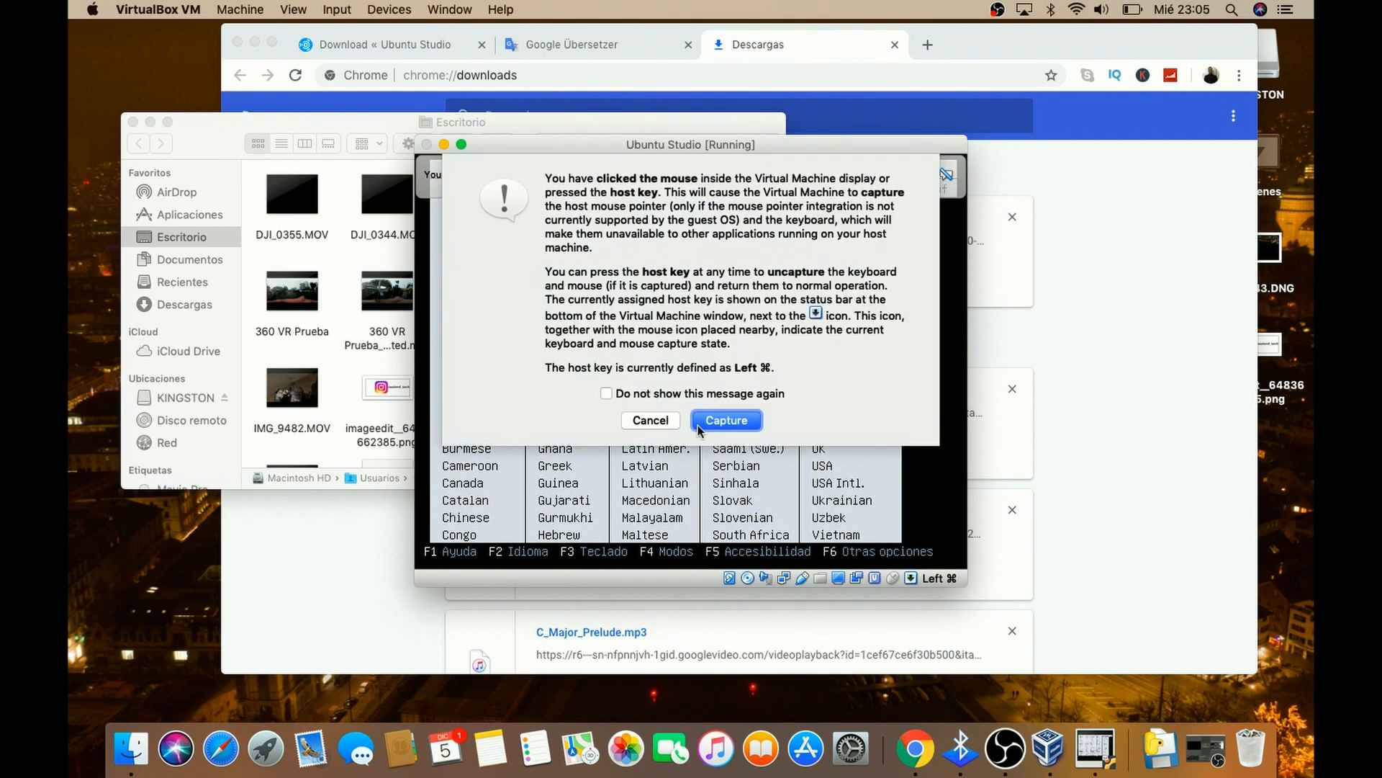
{"action": "left_click", "coordinate": [728, 420]}
{"action": "key", "text": "Return"}
{"action": "key", "text": "Return"}
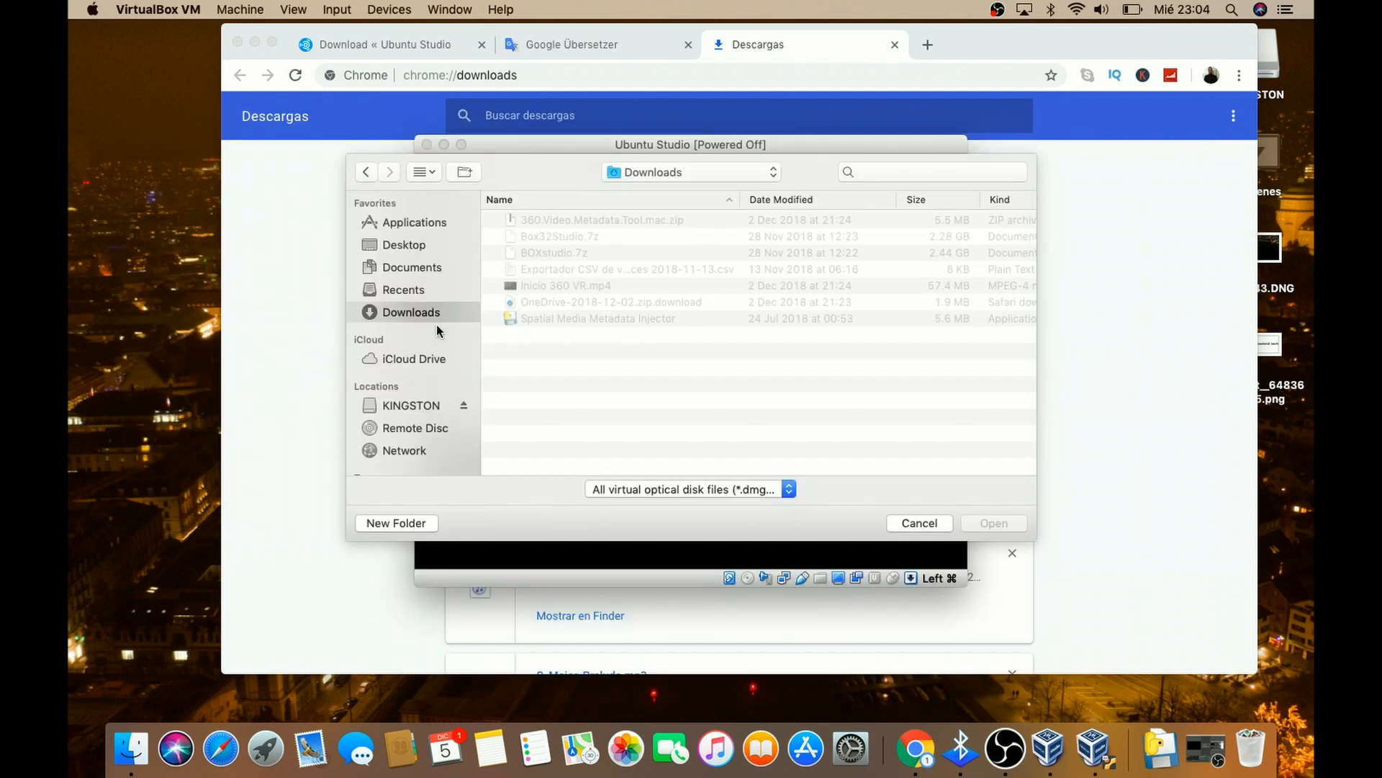
Step: Check KINGSTON and Downloads with all file types shown, then reveal the finished ubuntustudio-18.10-dvd-amd64.iso download from Chrome in Finder
{"action": "left_click", "coordinate": [411, 405]}
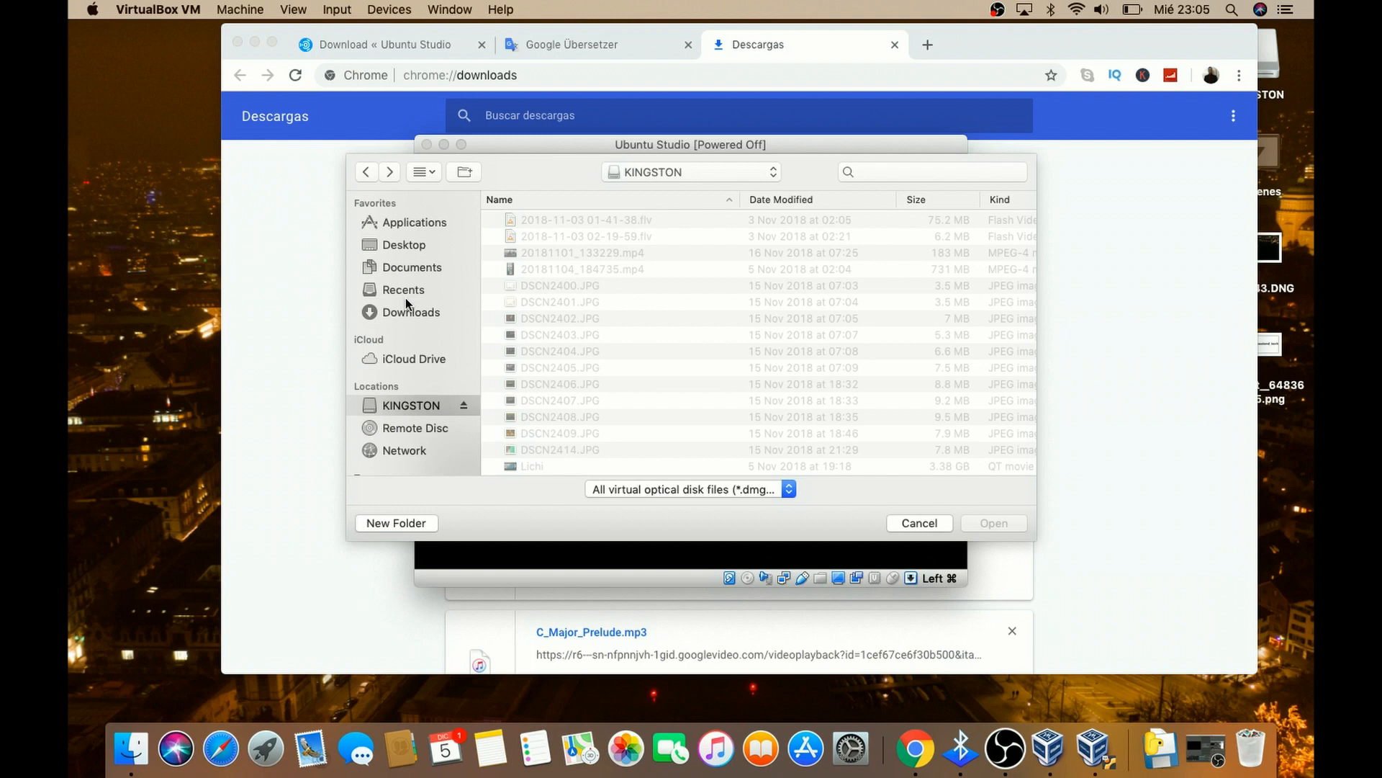
{"action": "left_click", "coordinate": [390, 313]}
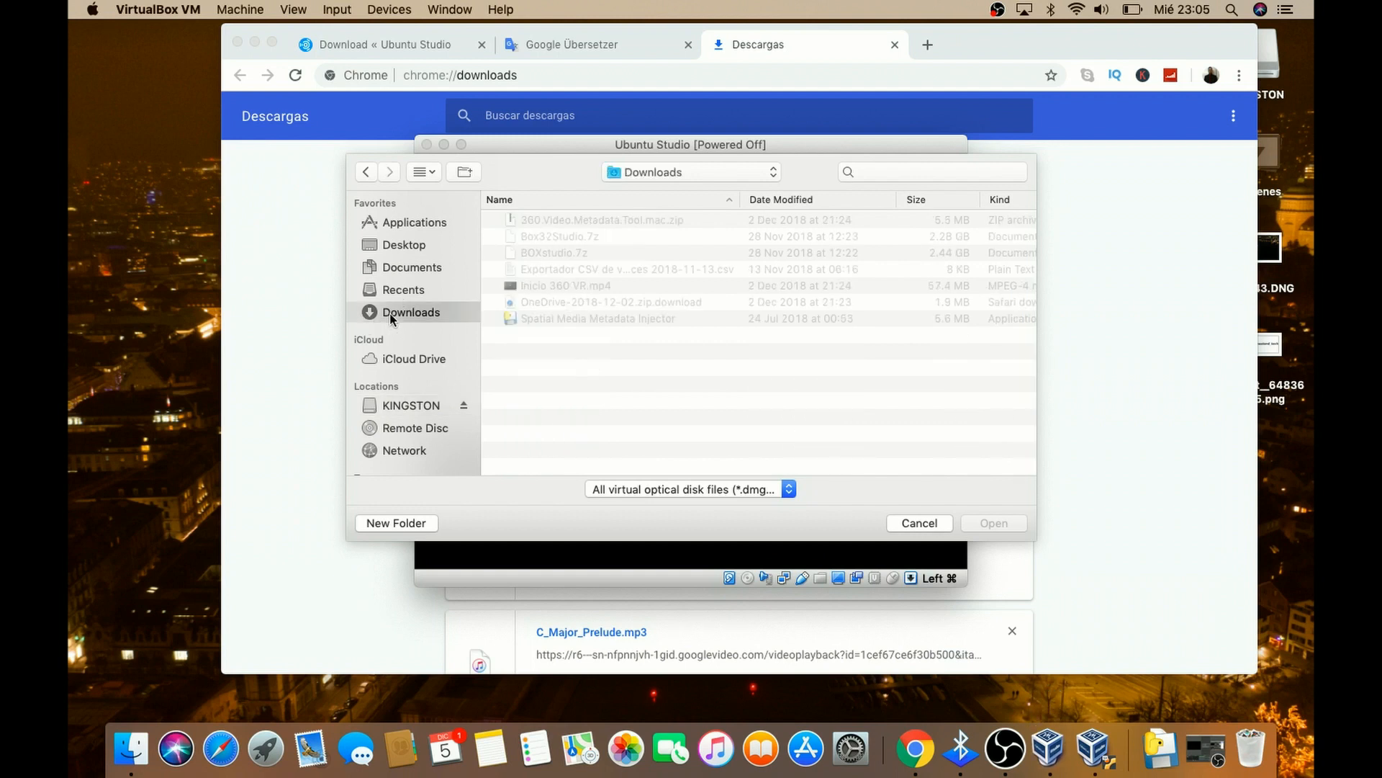
{"action": "left_click", "coordinate": [724, 489]}
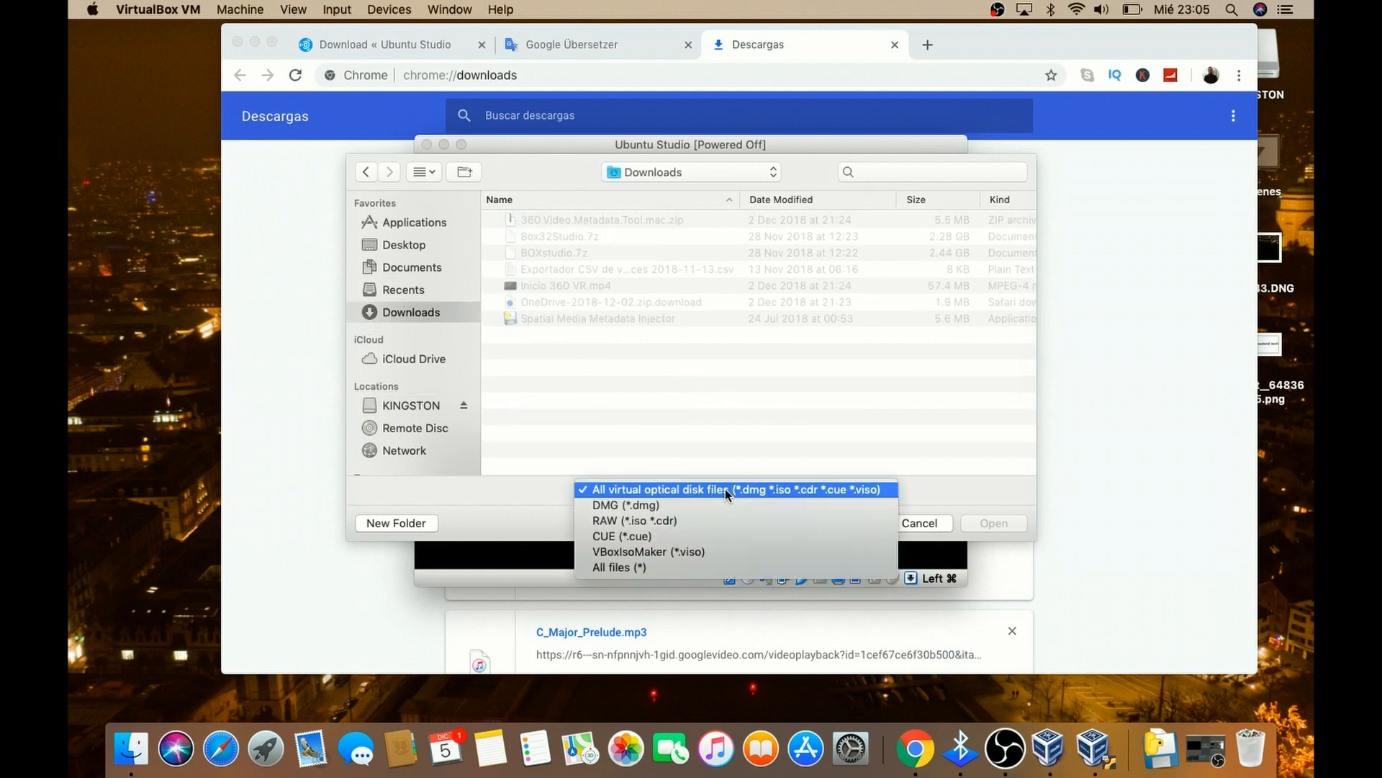
{"action": "left_click", "coordinate": [669, 568]}
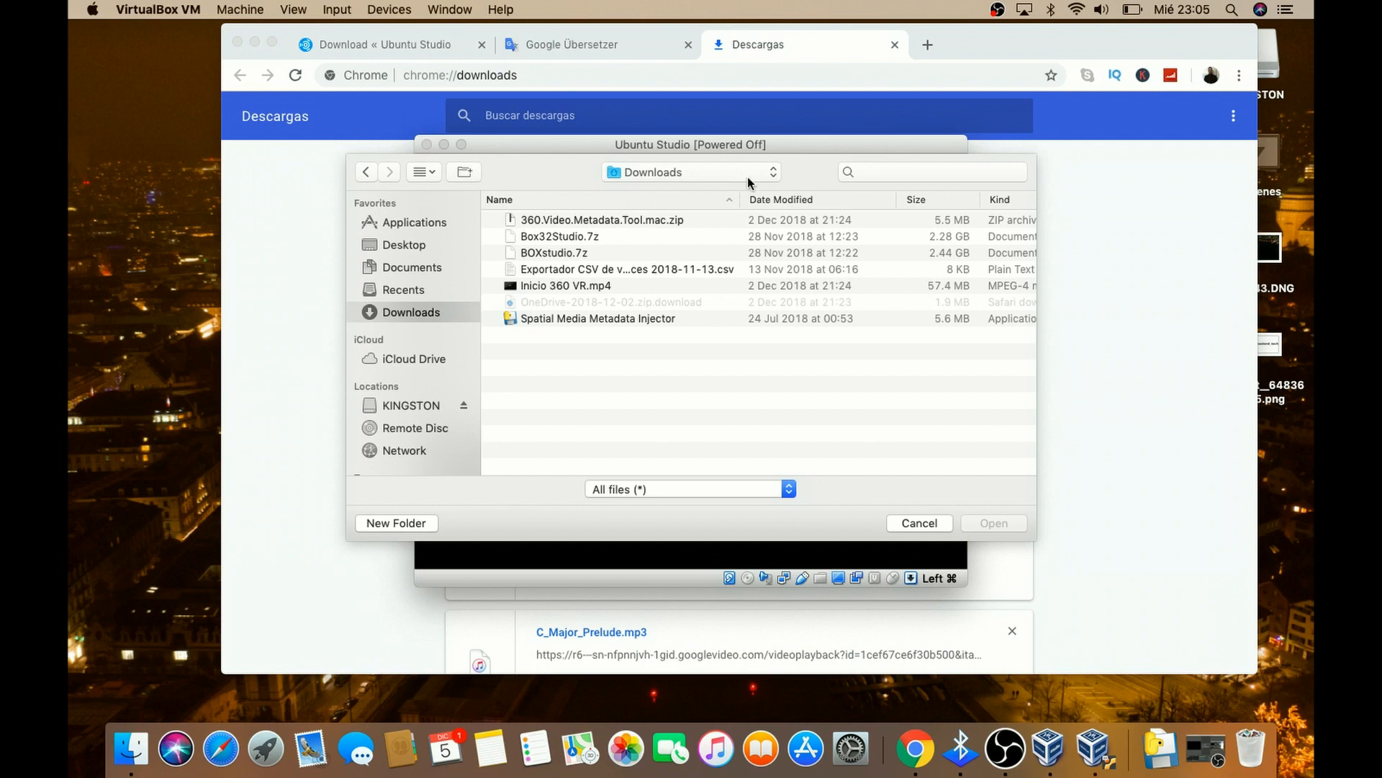
{"action": "left_click", "coordinate": [1087, 241]}
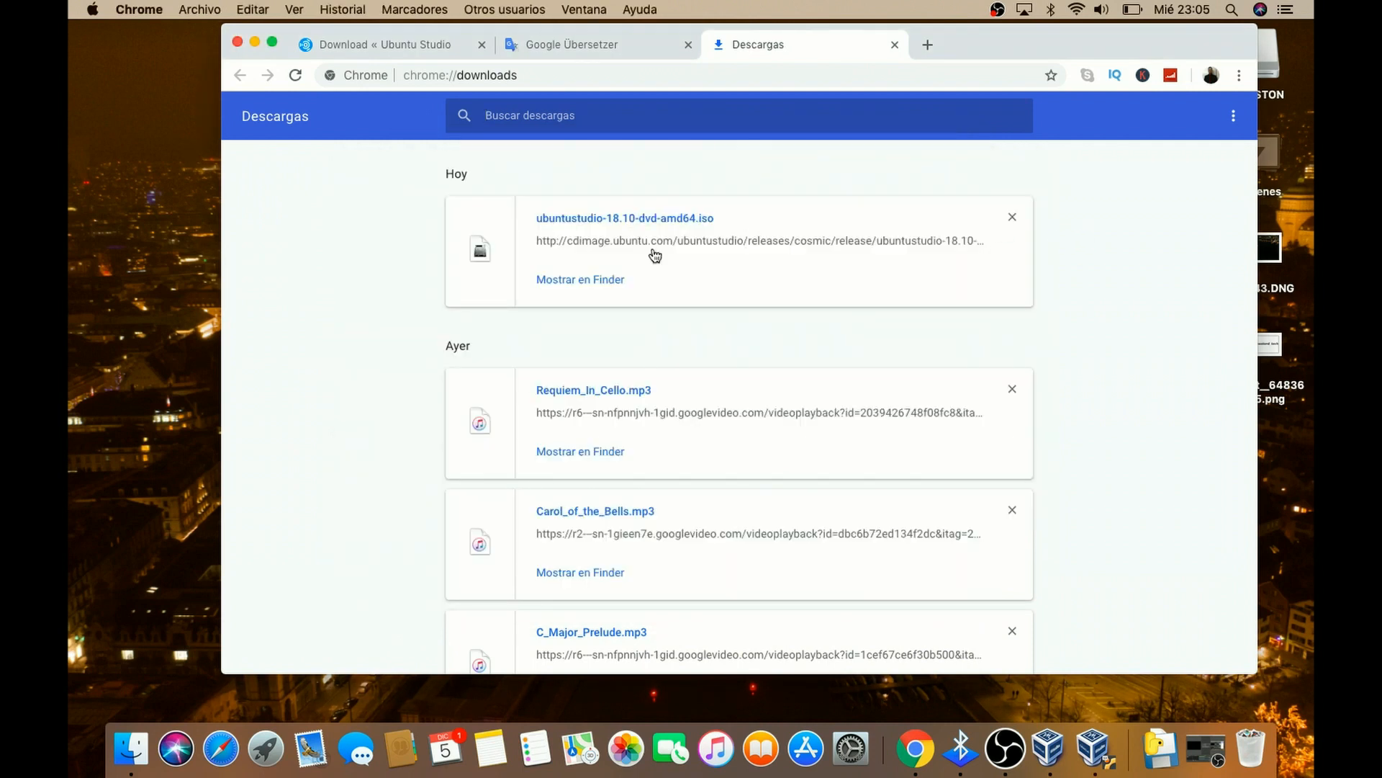
{"action": "left_click", "coordinate": [595, 281]}
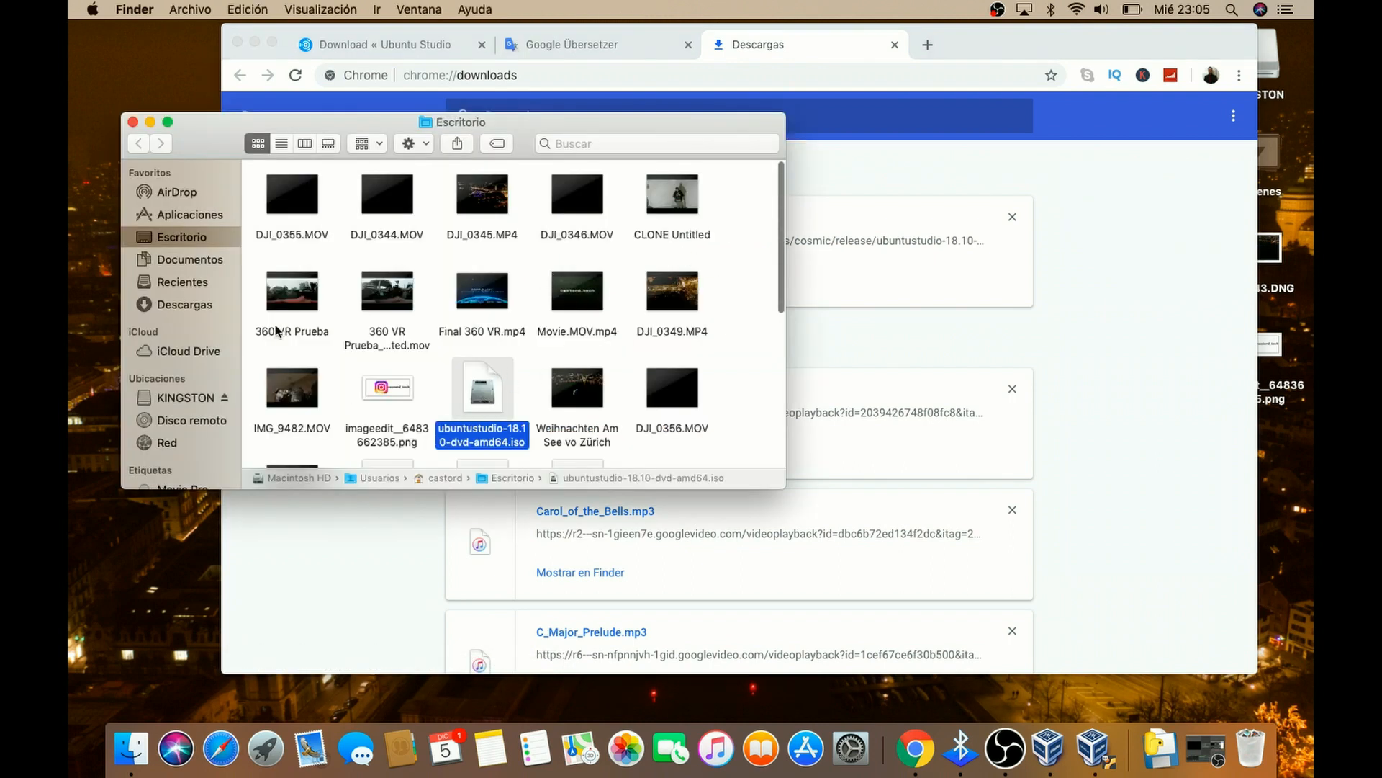
Step: Return to VirtualBox, choose ubuntustudio-18.10-dvd-amd64.iso from the Desktop as the optical disk and start the virtual machine
{"action": "left_click", "coordinate": [1095, 750]}
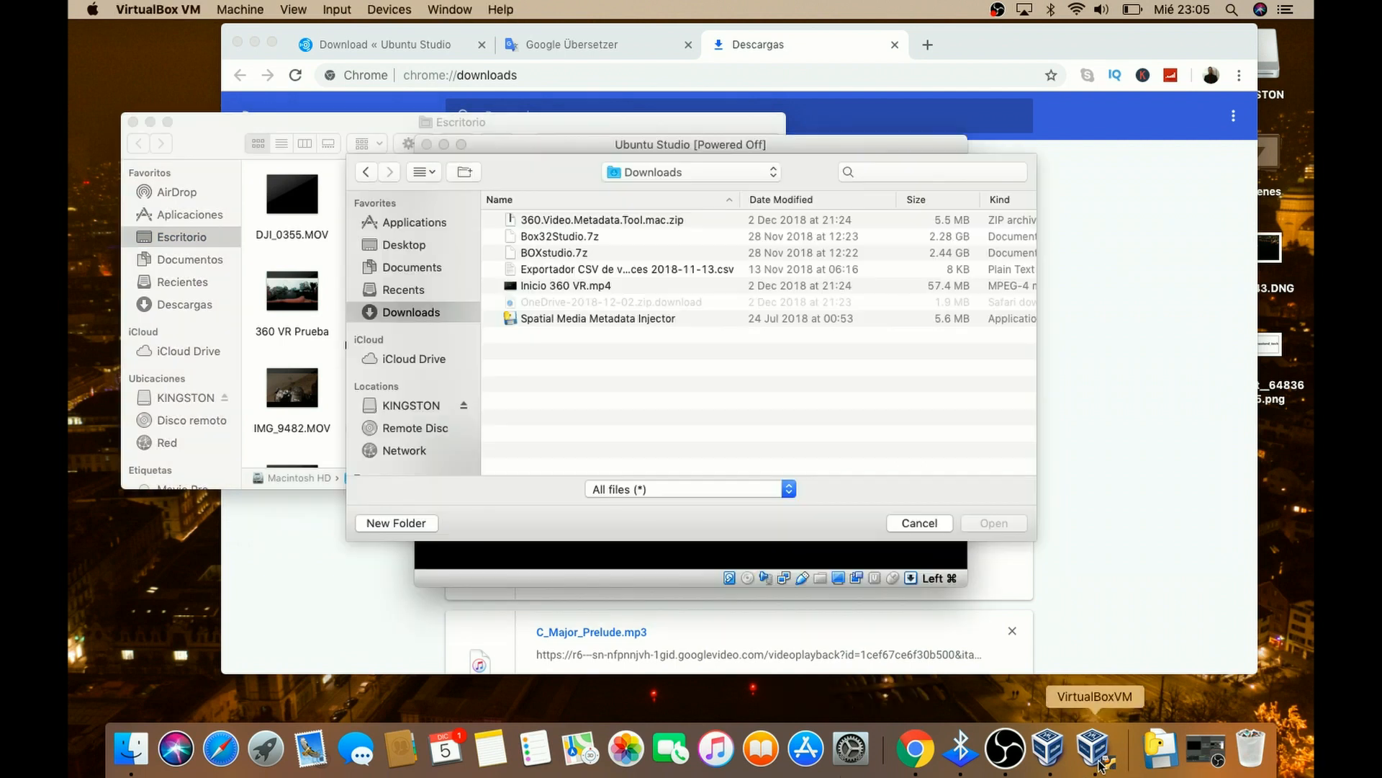
{"action": "left_click", "coordinate": [408, 245]}
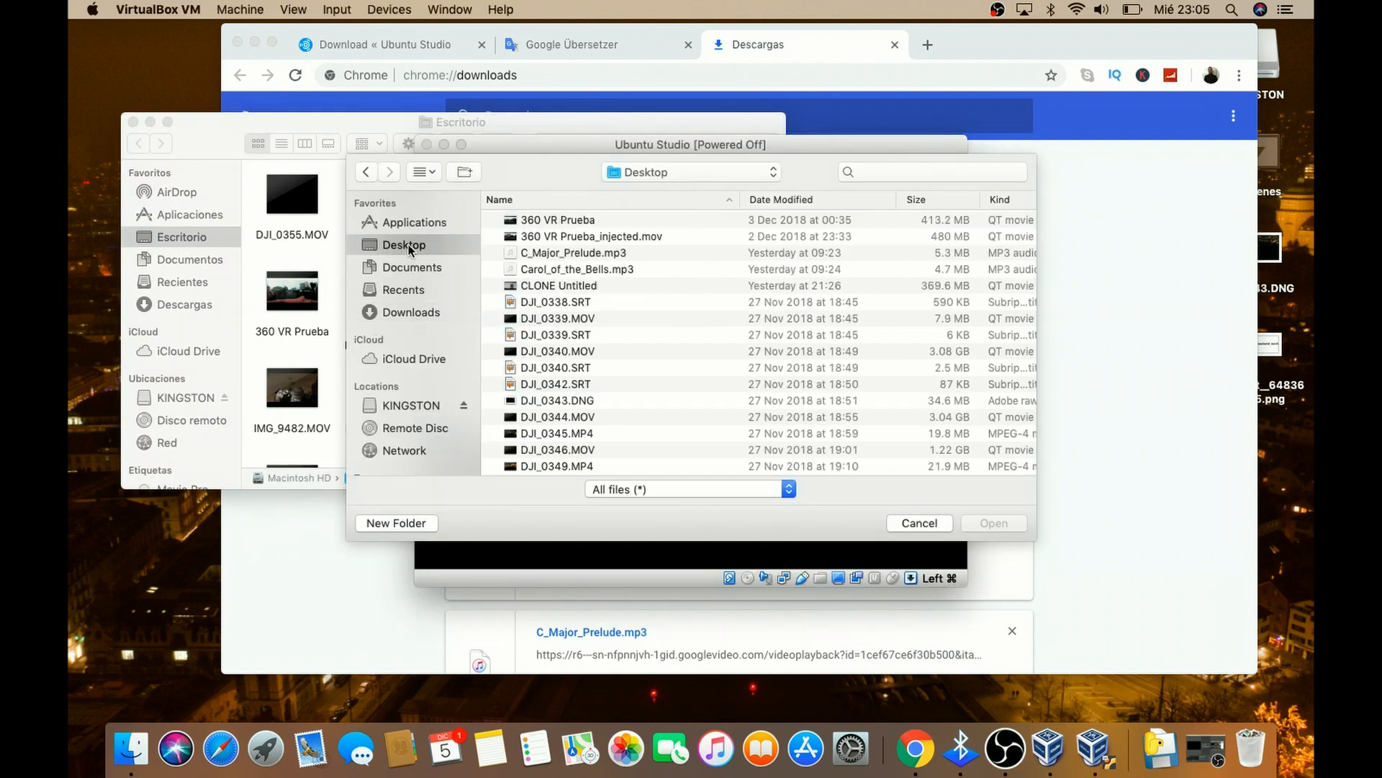
{"action": "scroll", "coordinate": [621, 317], "scroll_direction": "down", "scroll_amount": 10}
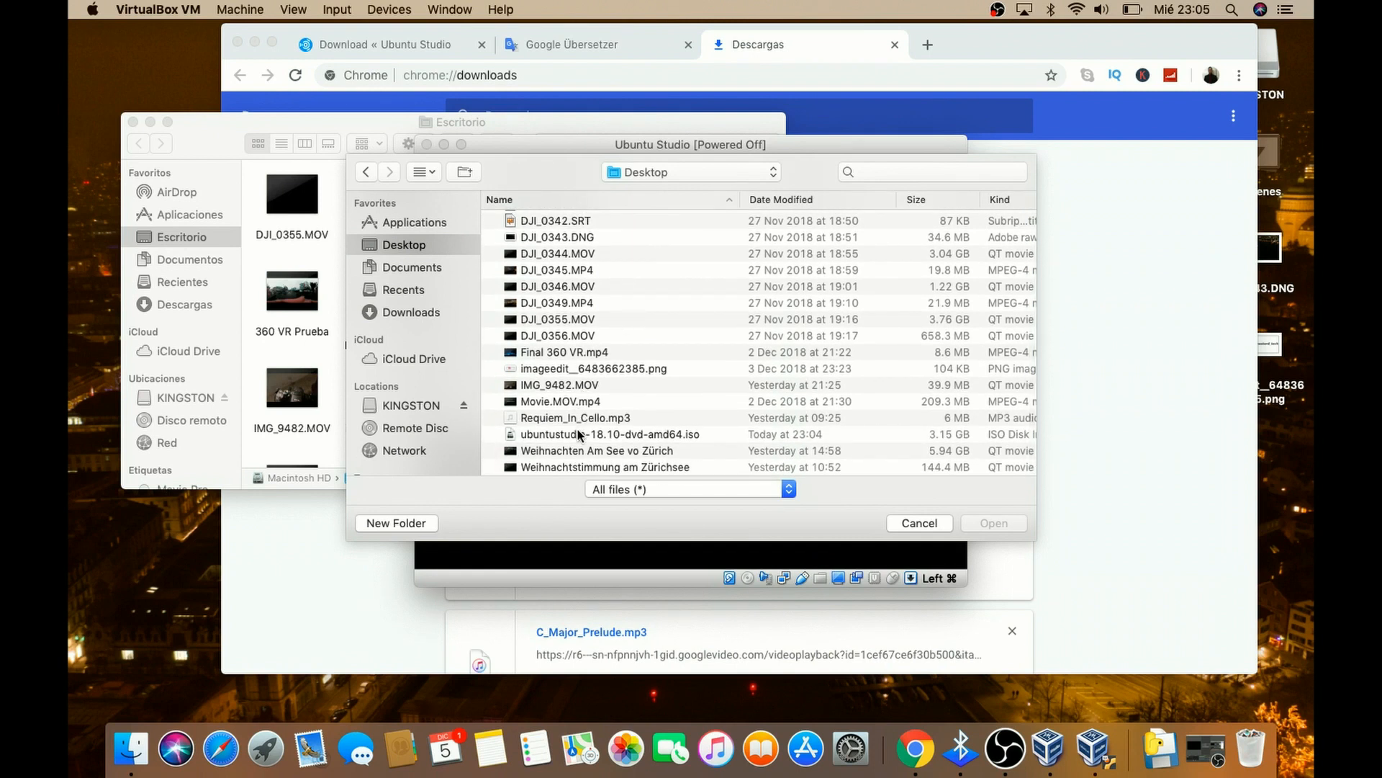
{"action": "left_click", "coordinate": [578, 433]}
{"action": "left_click", "coordinate": [992, 523]}
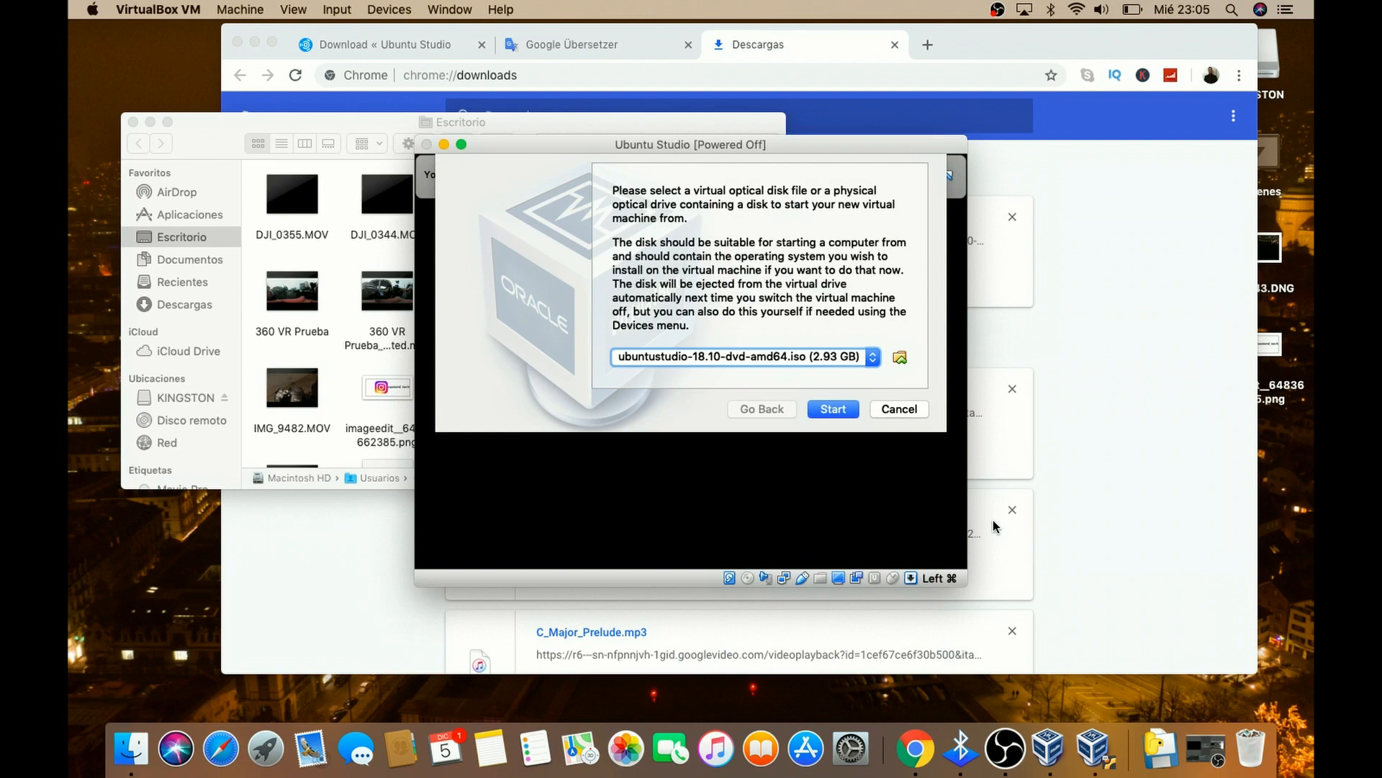
{"action": "left_click", "coordinate": [847, 409]}
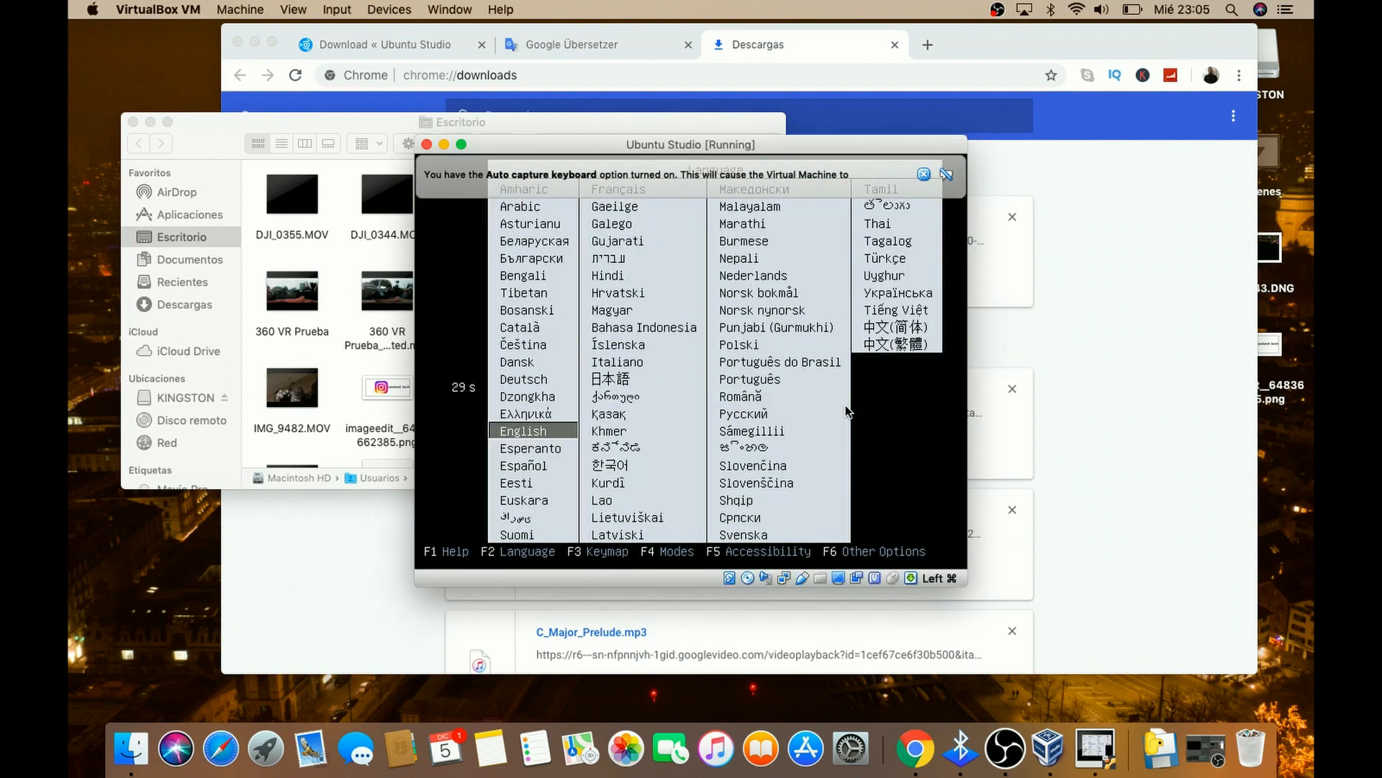
Step: Set the Ubuntu Studio boot menu language to Español
{"action": "key", "text": "Down"}
{"action": "key", "text": "Down"}
{"action": "key", "text": "Return"}
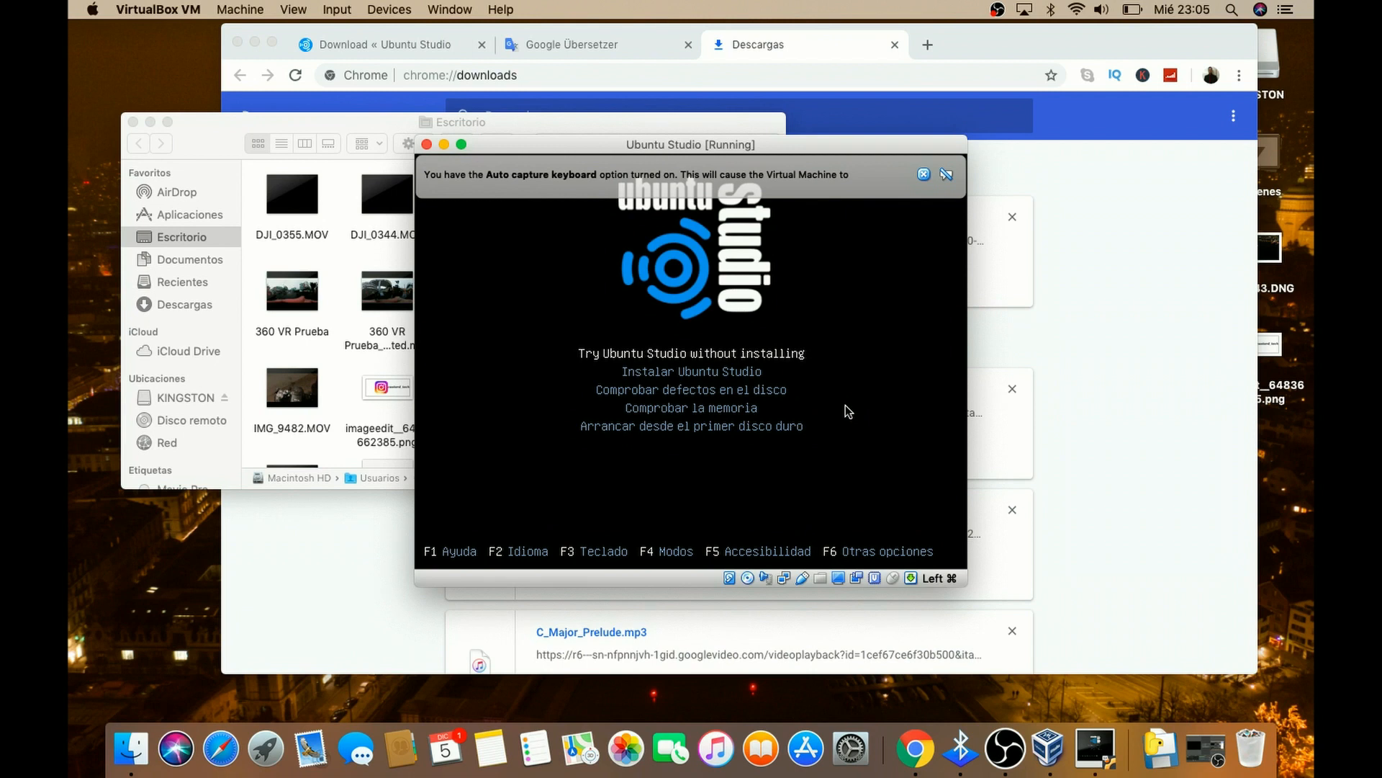
Step: Choose a keyboard layout from the boot menu's keymap list, allowing the virtual machine to capture the mouse
{"action": "key", "text": "F3"}
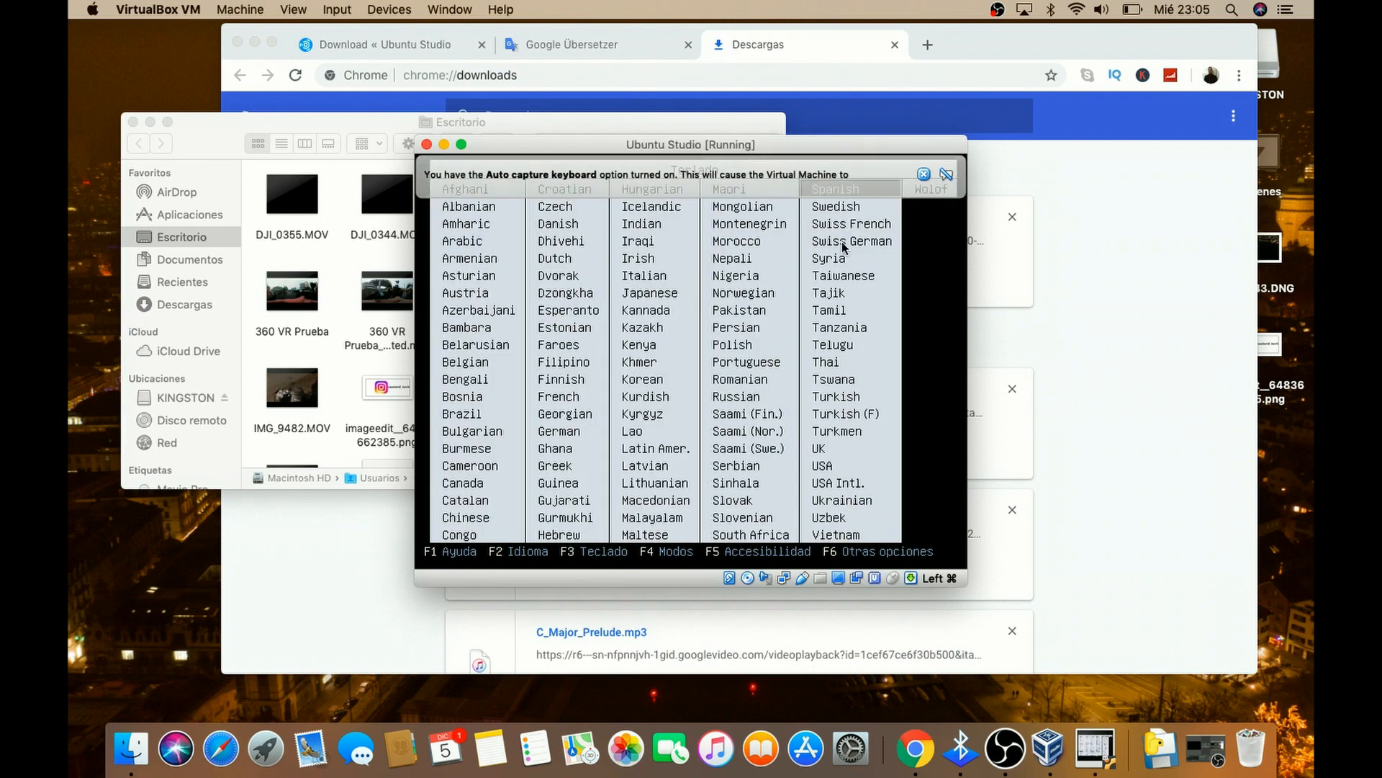
{"action": "left_click", "coordinate": [844, 247]}
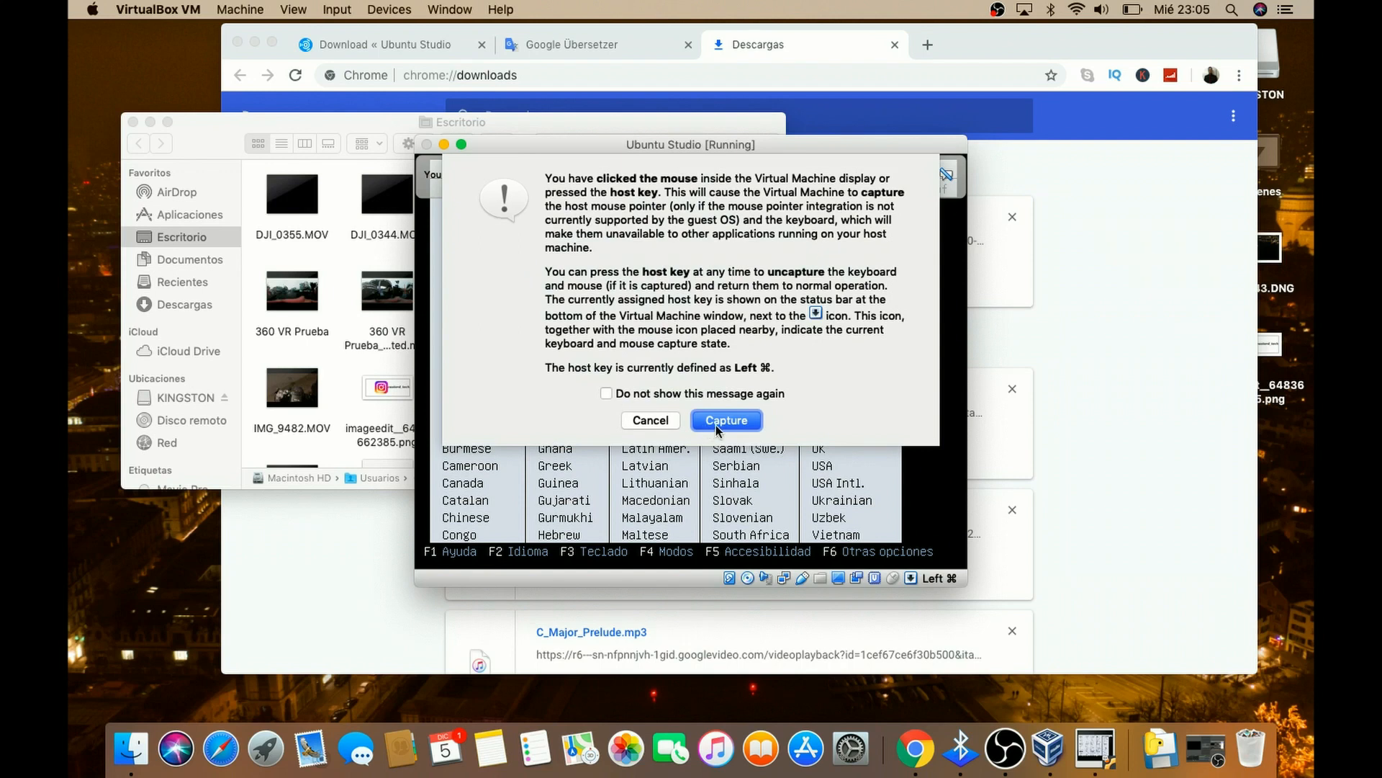
{"action": "left_click", "coordinate": [725, 420]}
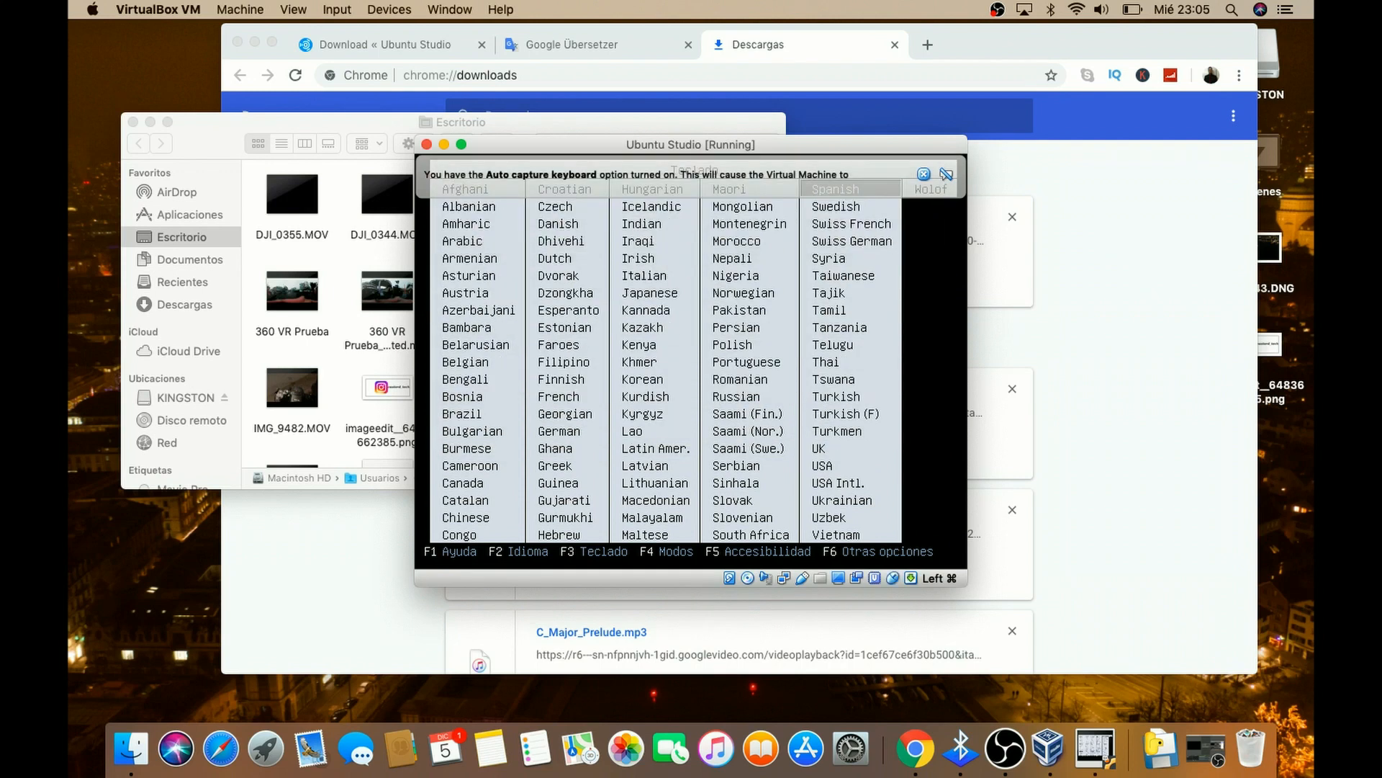
{"action": "key", "text": "Down"}
{"action": "key", "text": "Down"}
{"action": "key", "text": "Return"}
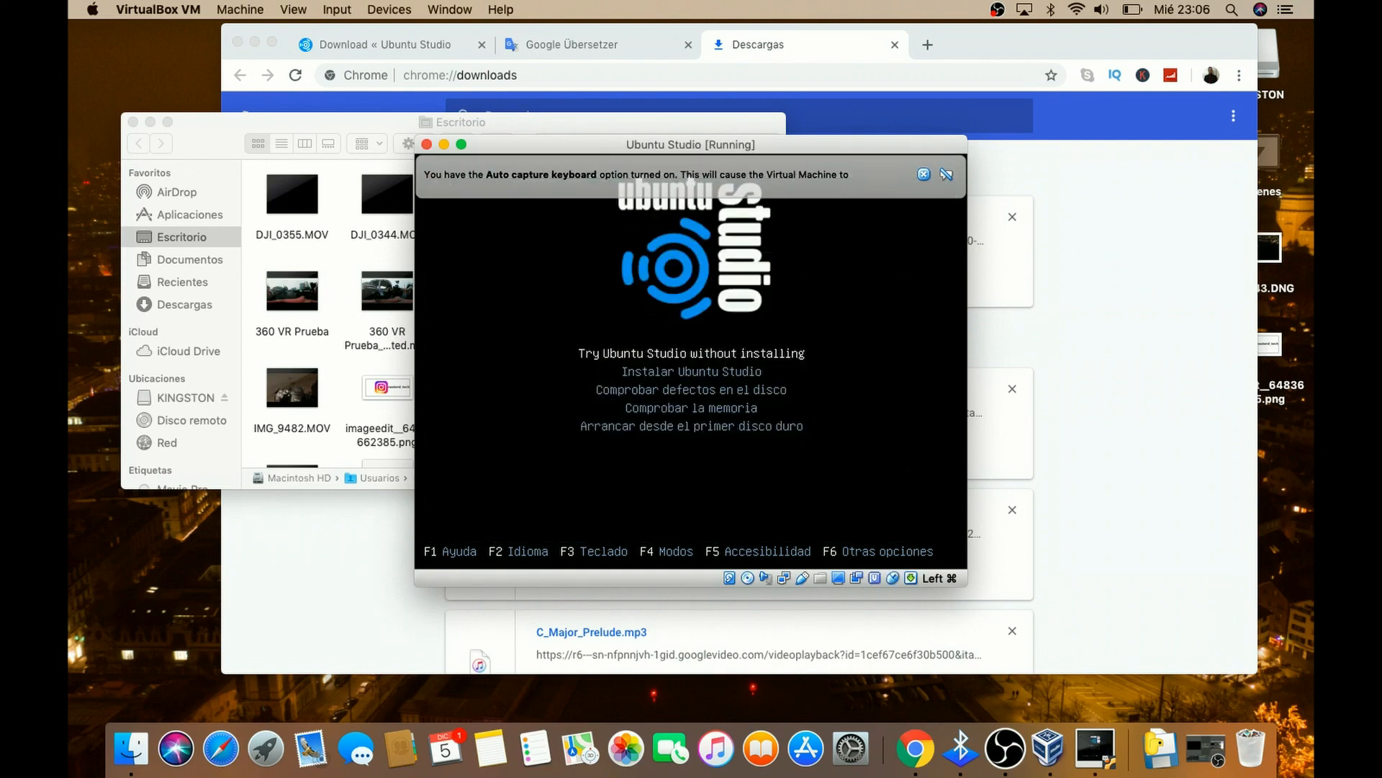
Step: Boot with Try Ubuntu Studio without installing and dismiss the keyboard capture and mouse integration notices
{"action": "key", "text": "Return"}
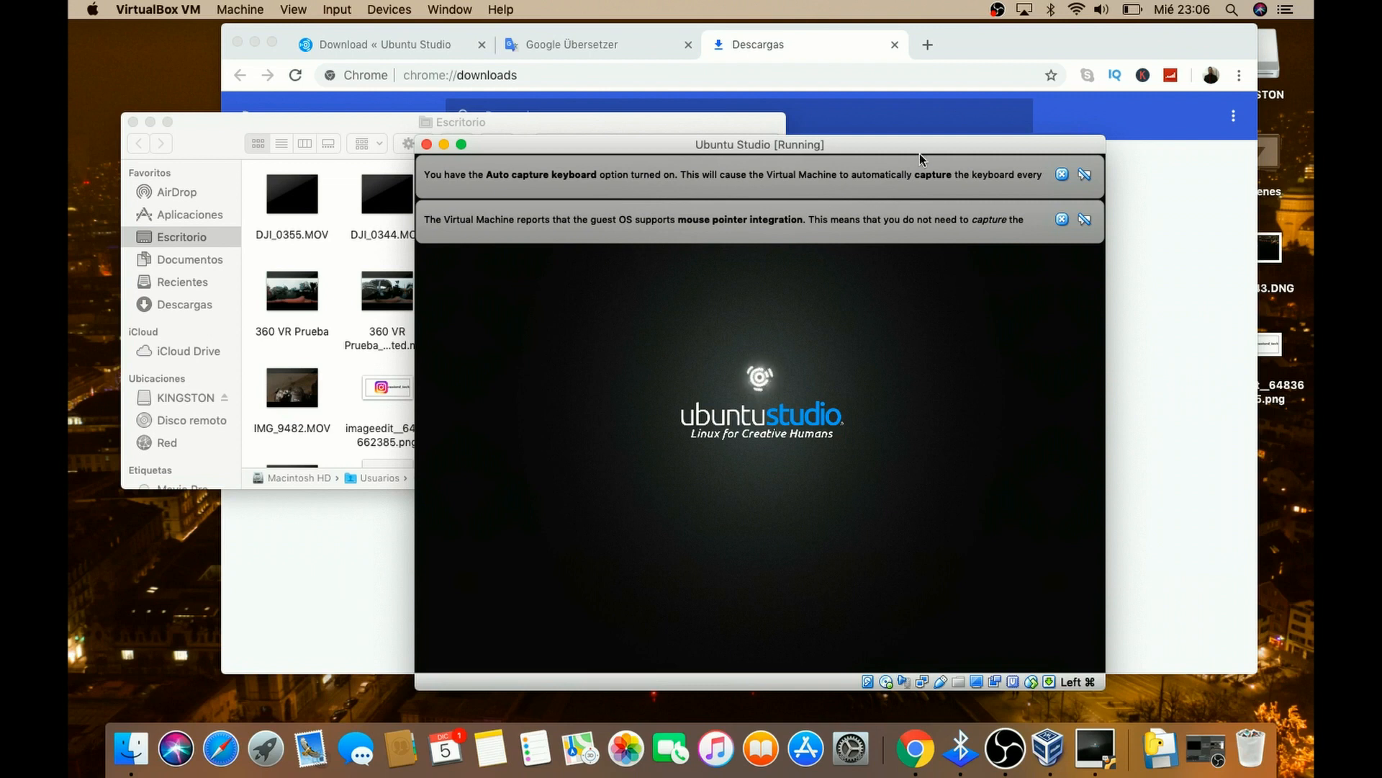
{"action": "left_click", "coordinate": [1062, 174]}
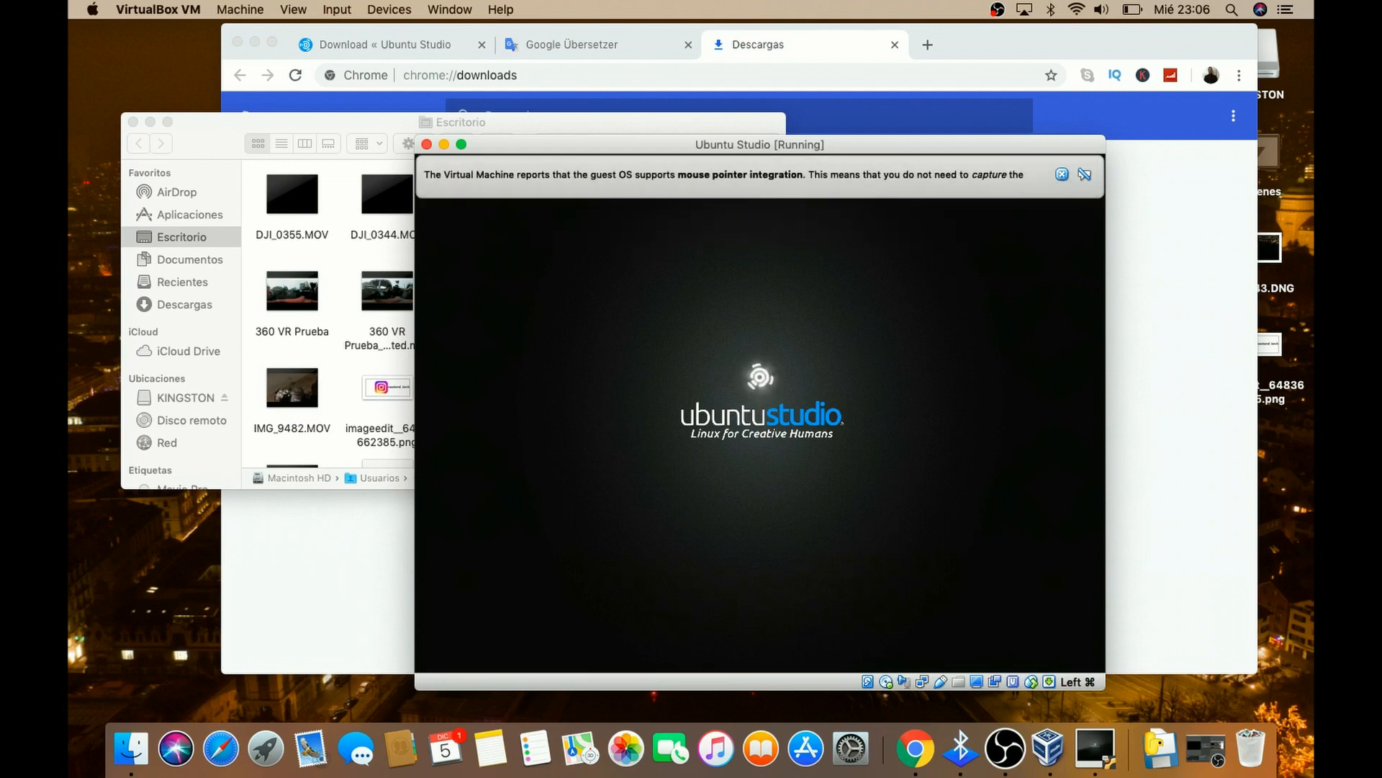
{"action": "left_click", "coordinate": [1062, 174]}
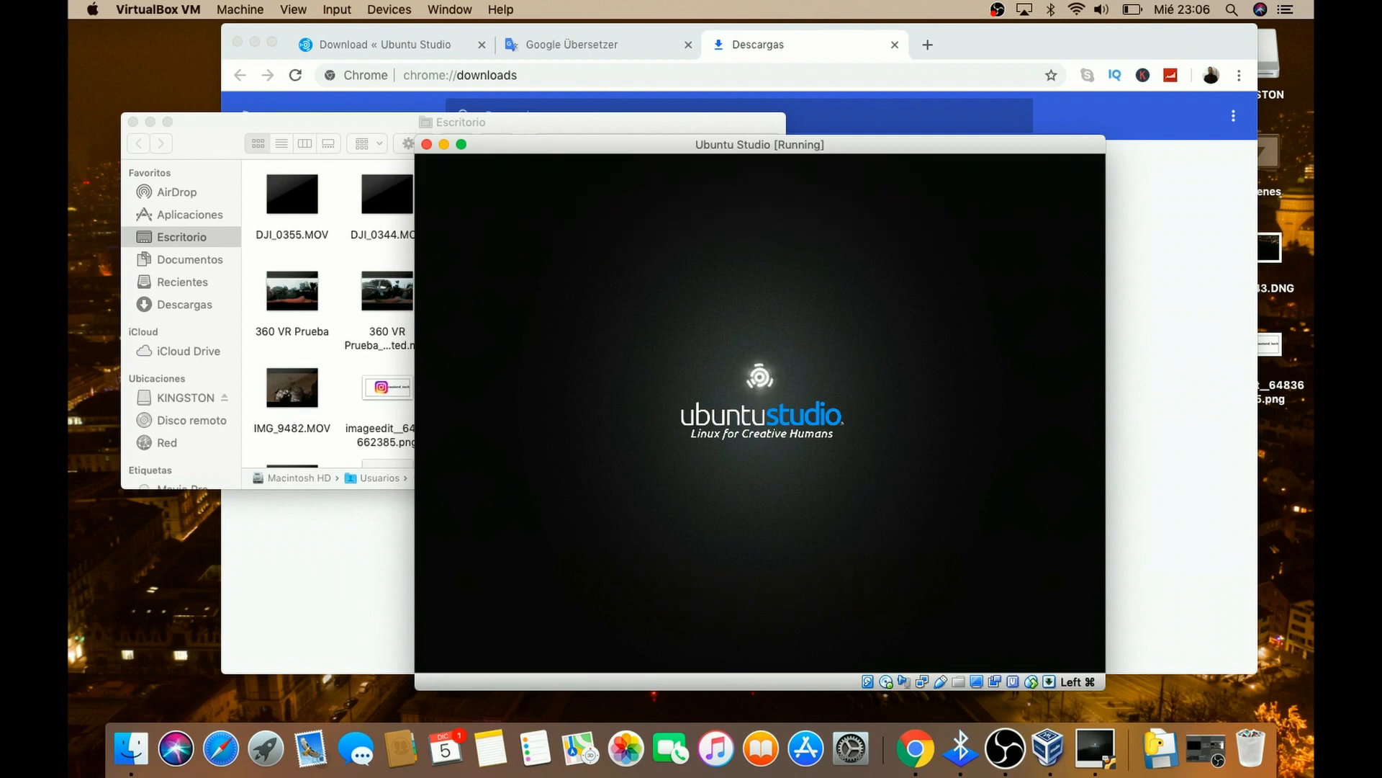
Step: Close the Finder and Chrome windows and put the Ubuntu Studio virtual machine in full screen
{"action": "left_click", "coordinate": [132, 123]}
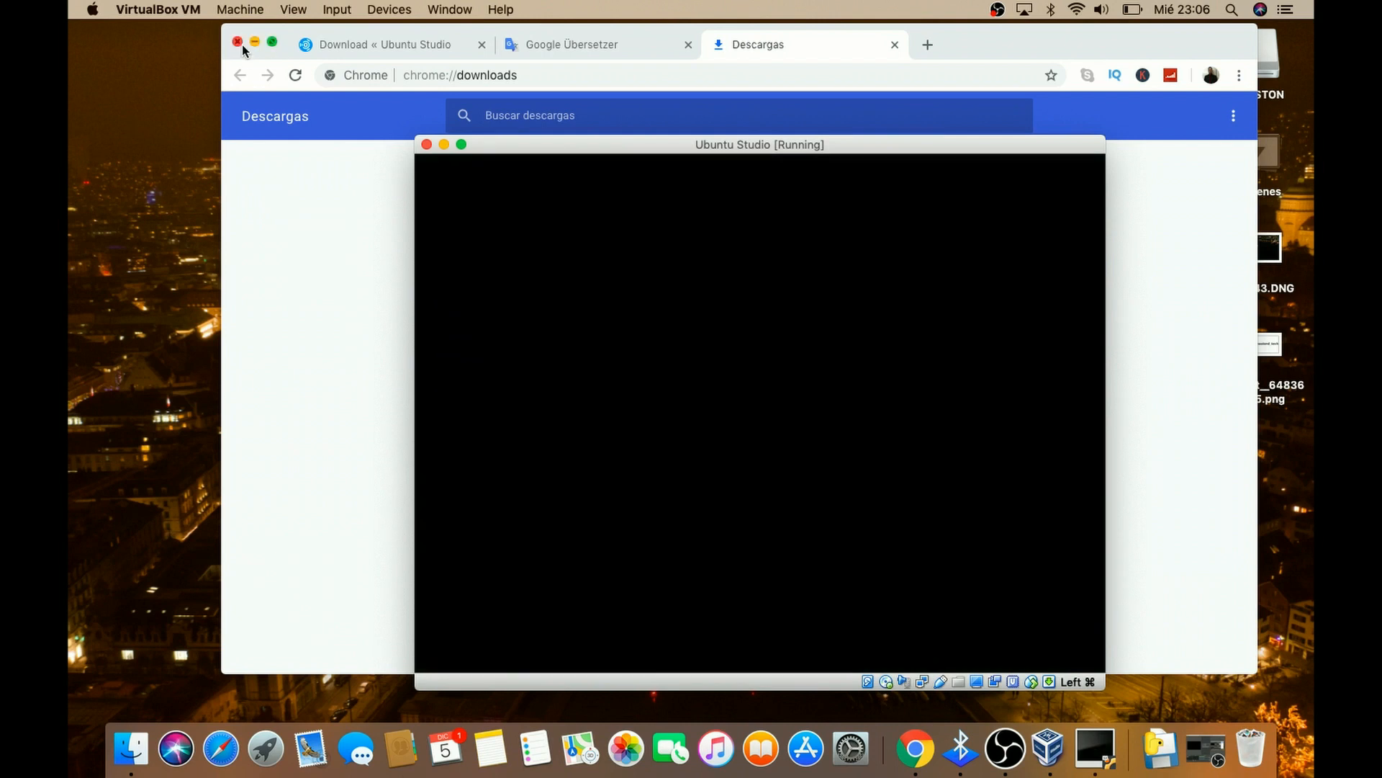
{"action": "left_click", "coordinate": [238, 41]}
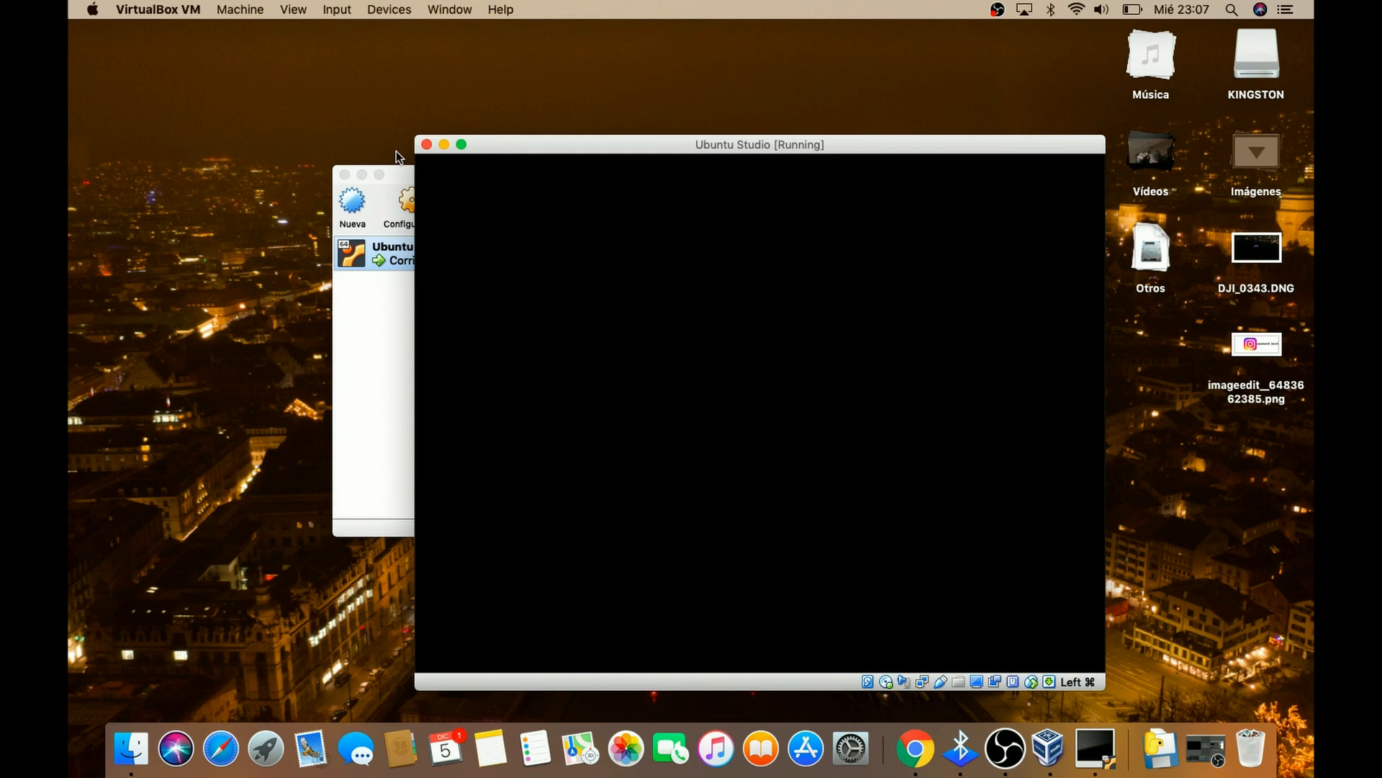
{"action": "left_click", "coordinate": [460, 145]}
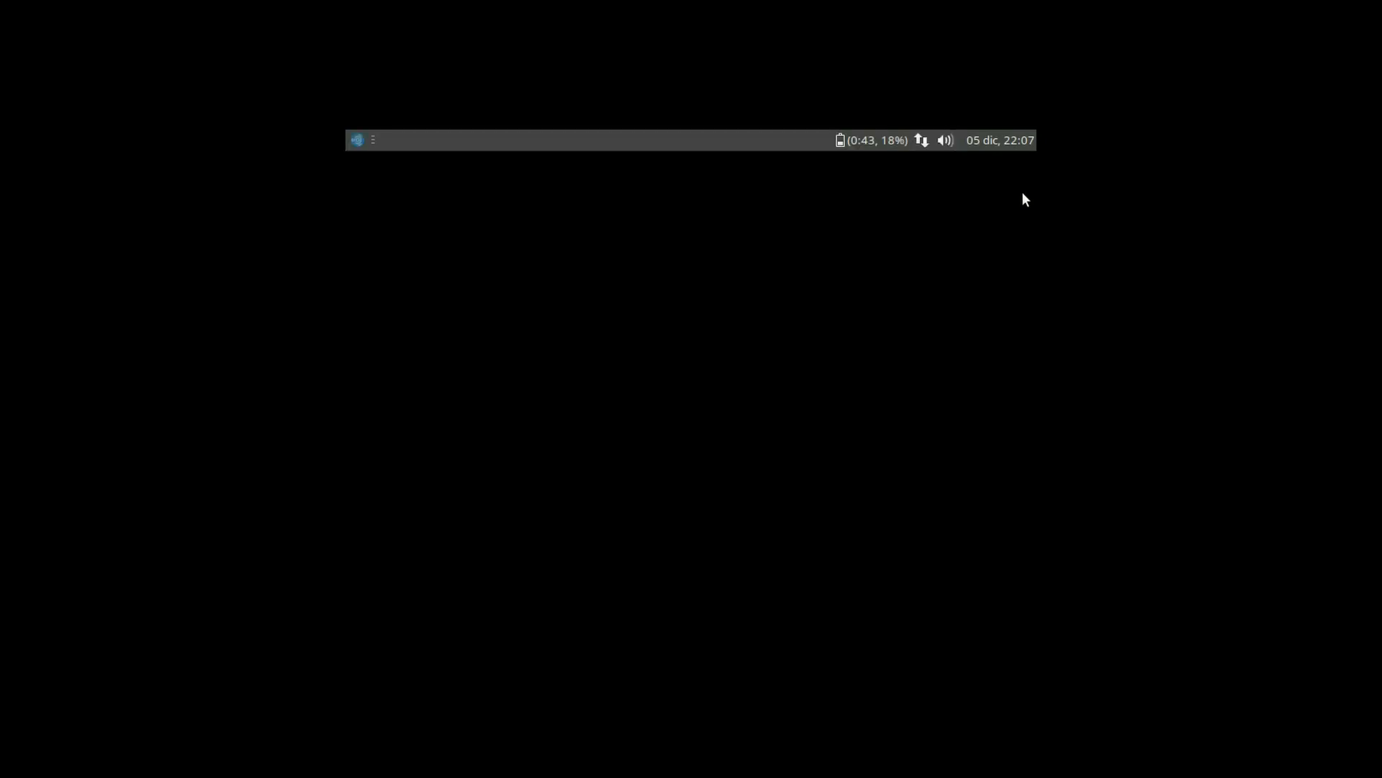
Step: Try Scaled Mode for the virtual machine's display and return it to full screen
{"action": "mouse_move", "coordinate": [417, 3]}
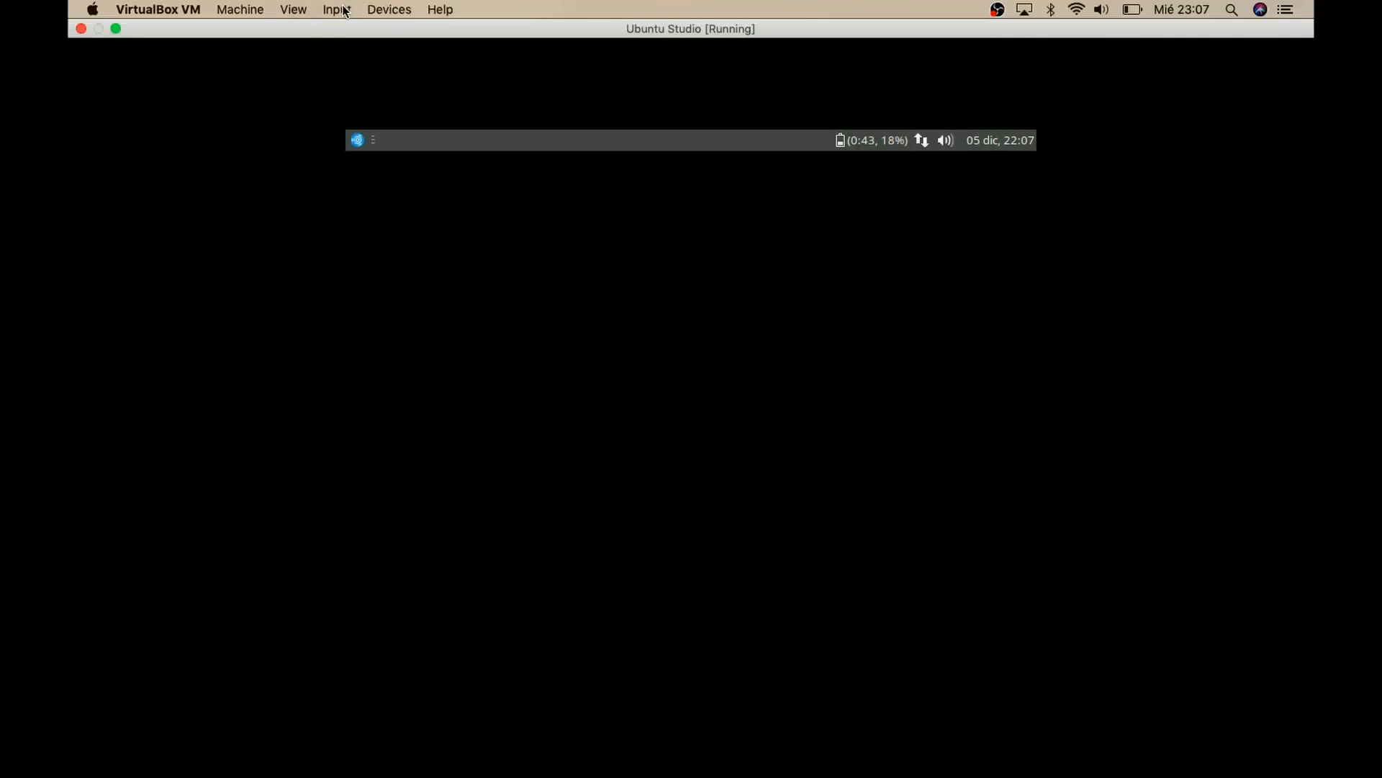
{"action": "left_click", "coordinate": [296, 9]}
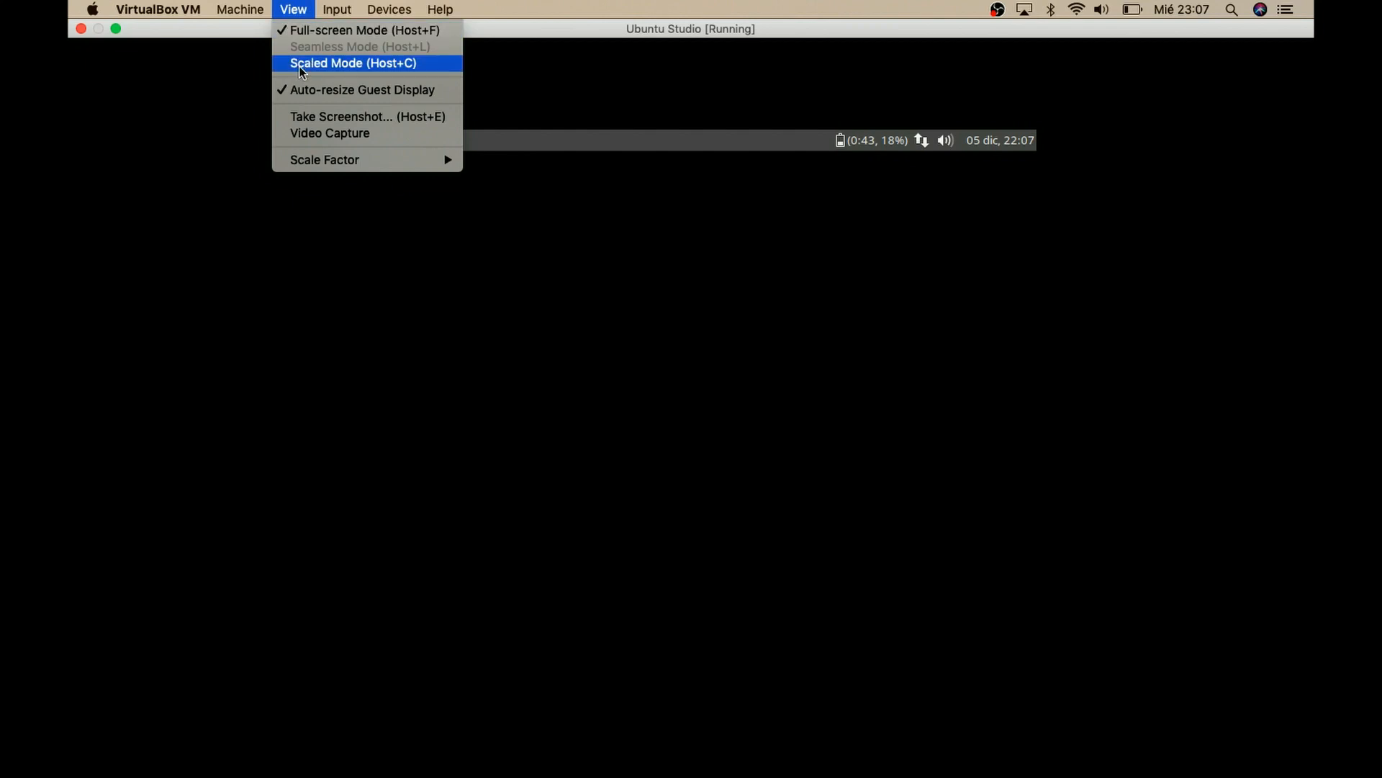
{"action": "left_click", "coordinate": [331, 63]}
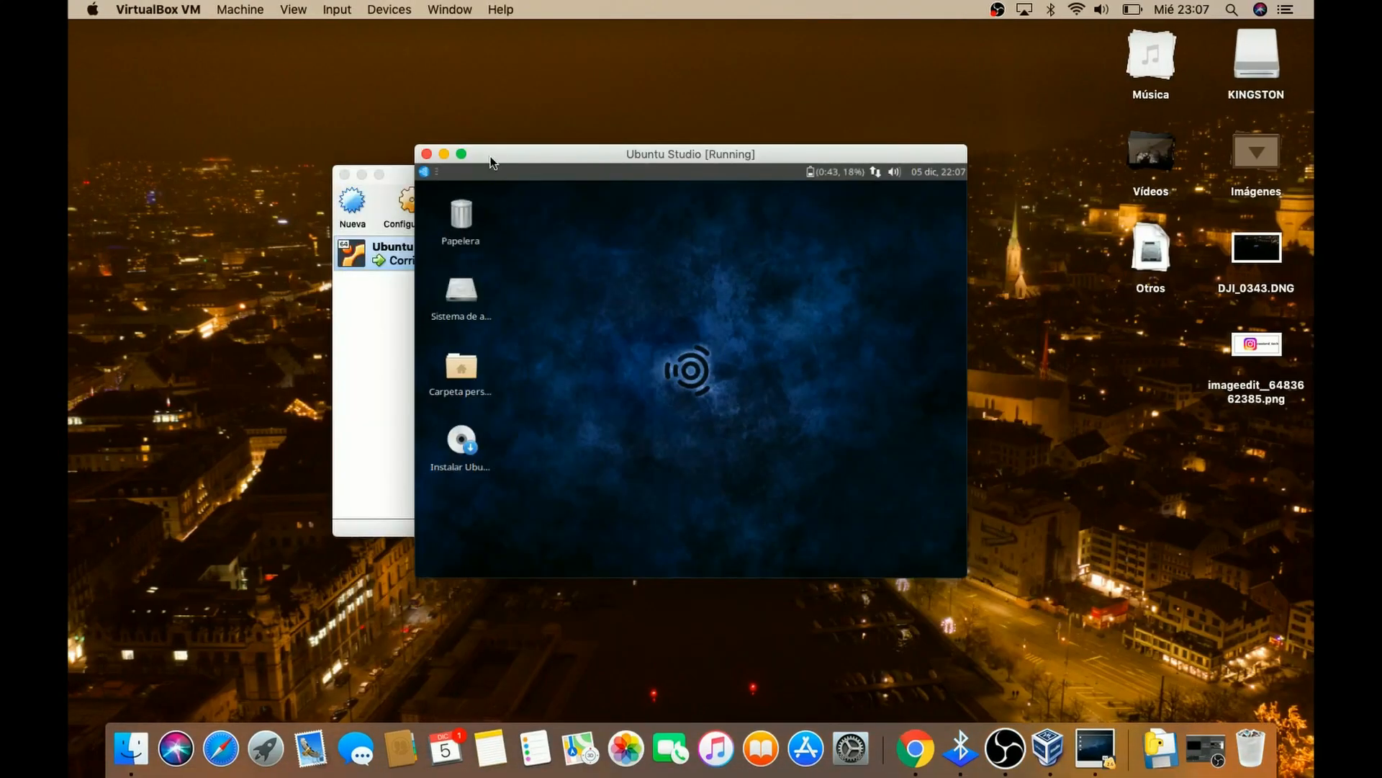
{"action": "left_click", "coordinate": [463, 154]}
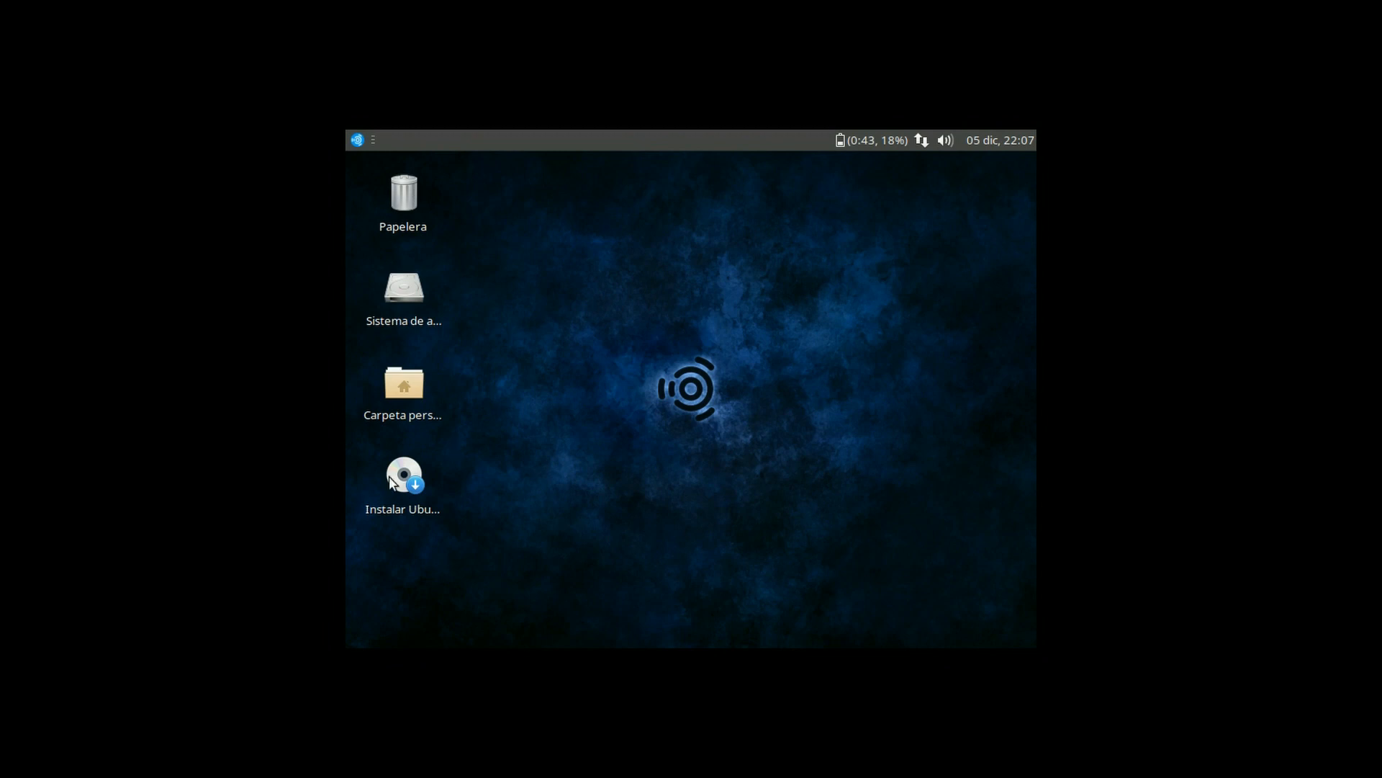
Step: Launch the Ubuntu Studio 18.10 installer from the guest desktop
{"action": "double_click", "coordinate": [414, 474]}
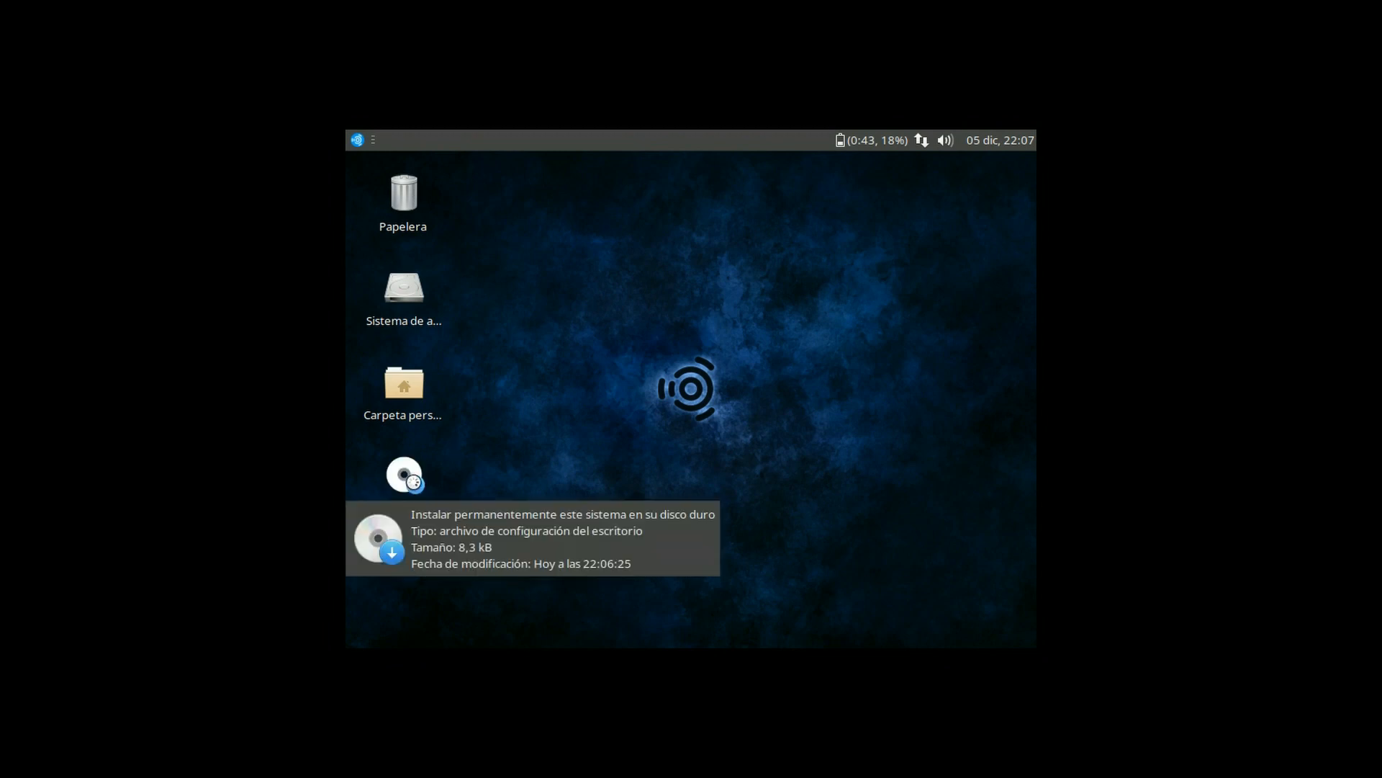
{"action": "right_click", "coordinate": [412, 482]}
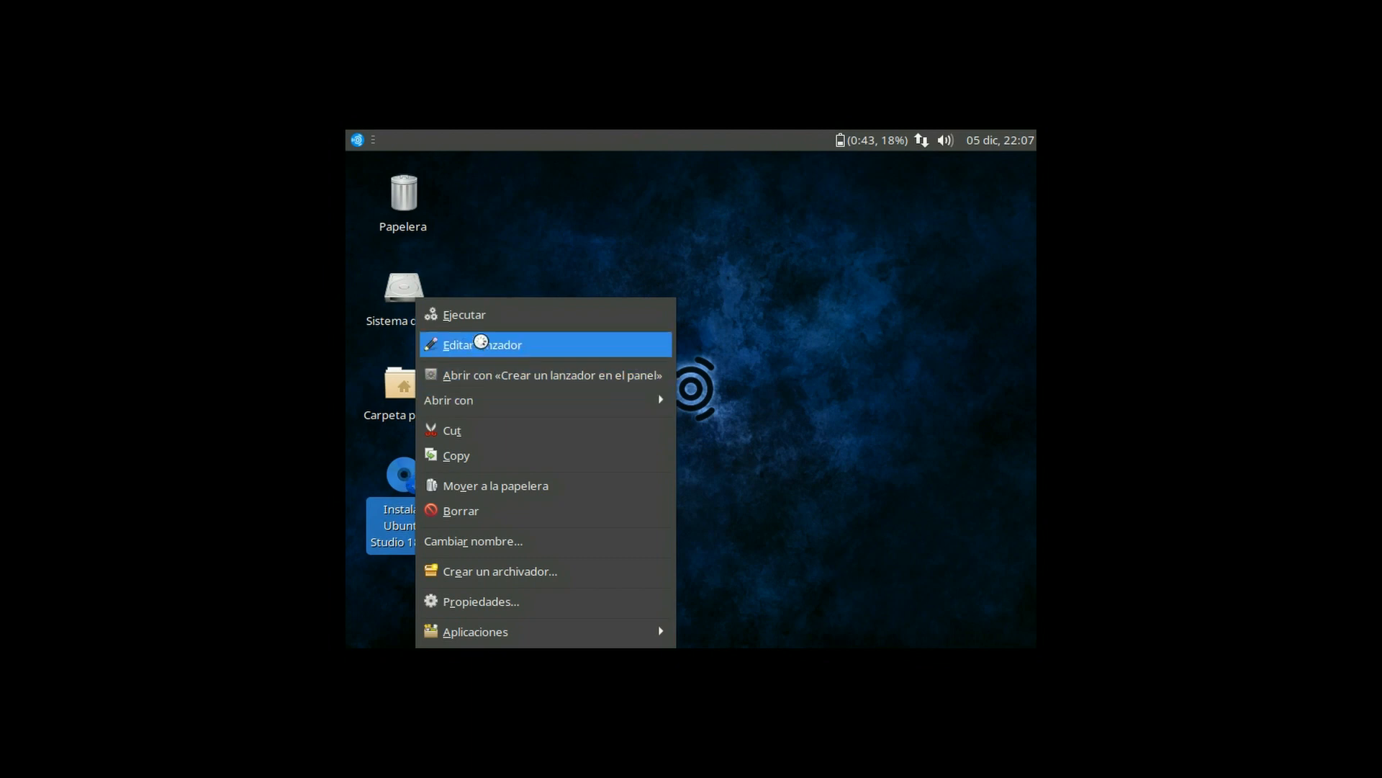
{"action": "left_click", "coordinate": [493, 317]}
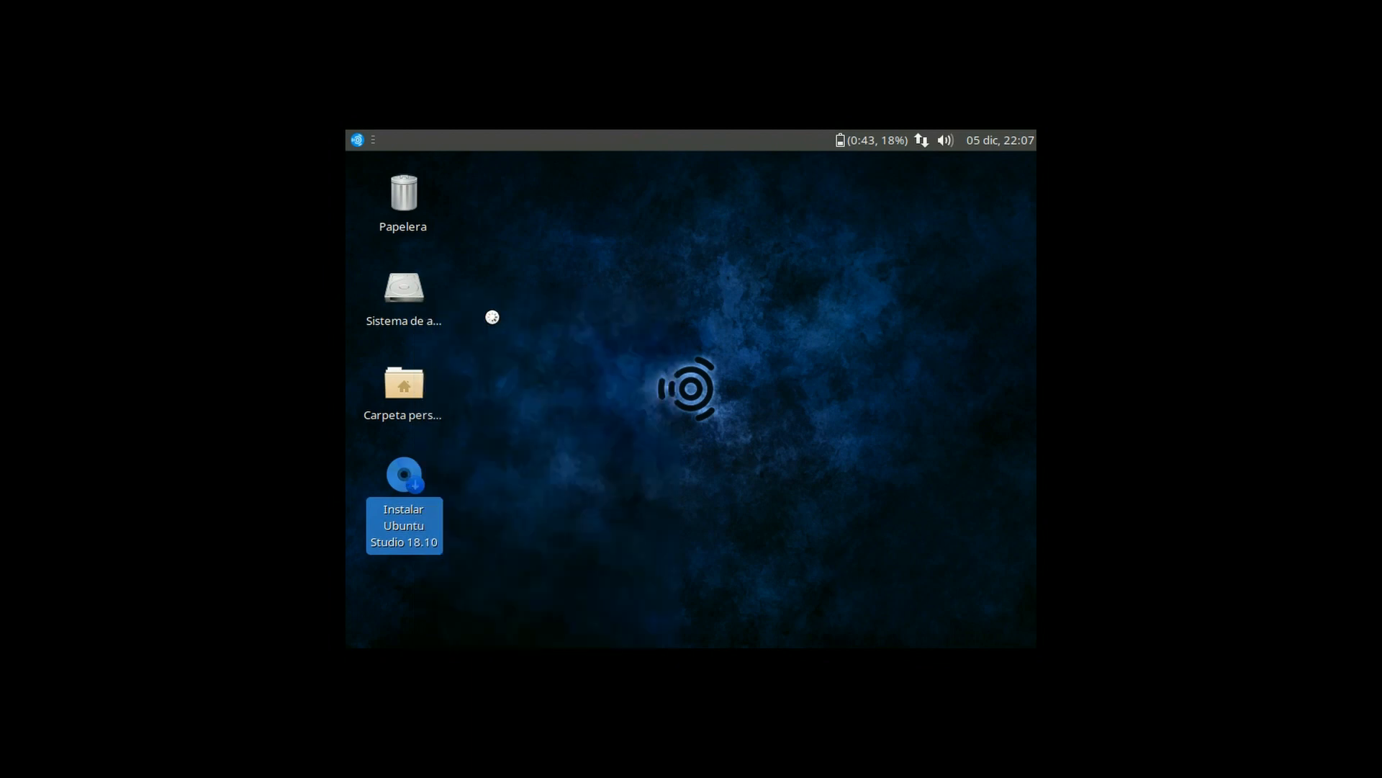
Step: Browse the guest's installed applications under Accesorios, Audio Production and Video Production, and return to the installer
{"action": "left_click", "coordinate": [355, 140]}
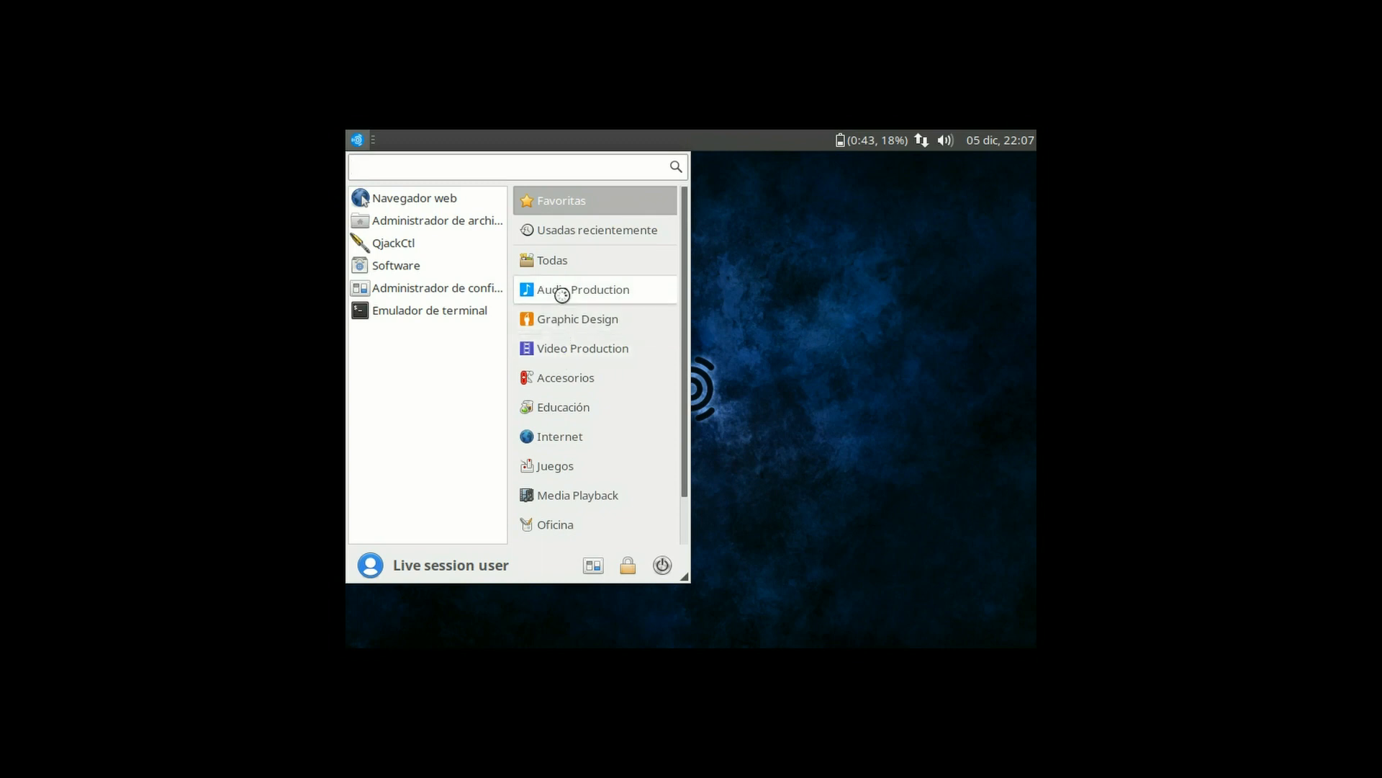
{"action": "left_click", "coordinate": [559, 380]}
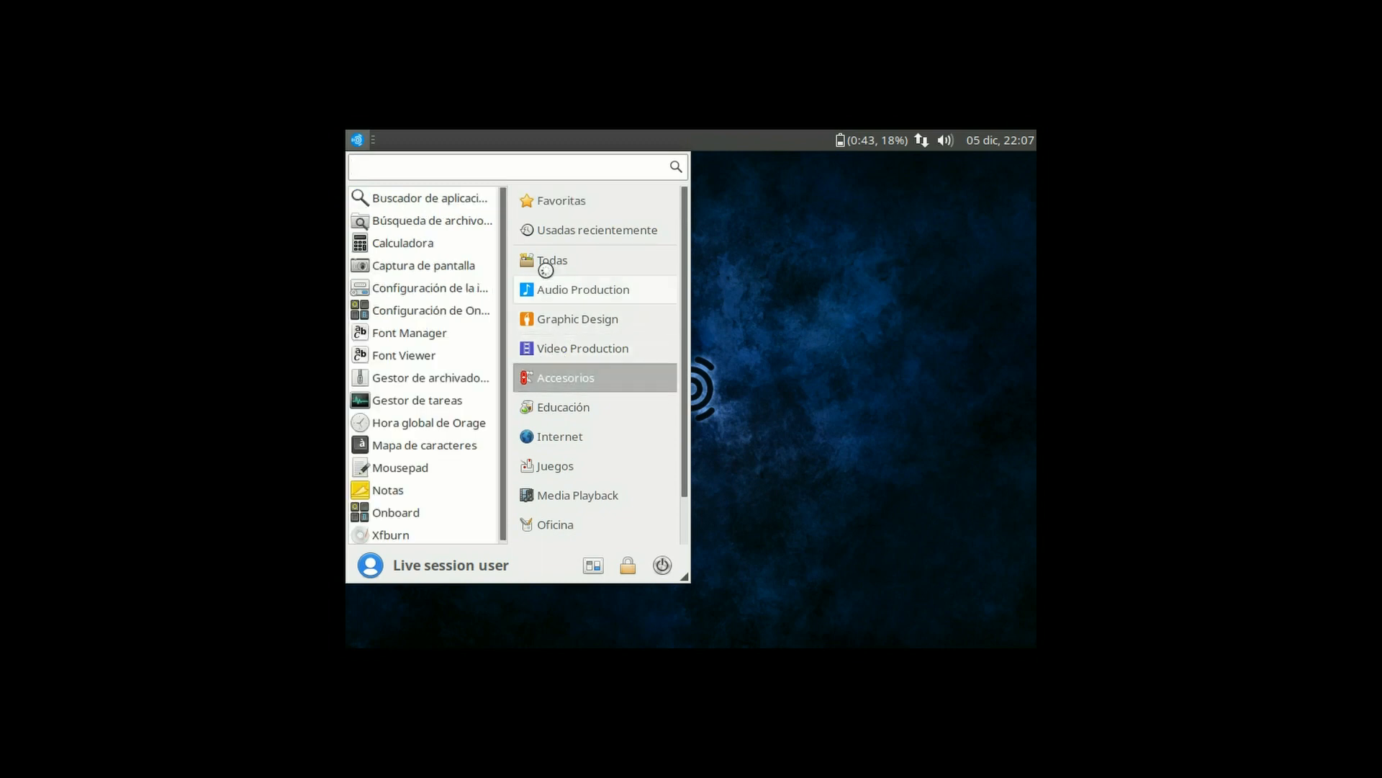
{"action": "left_click", "coordinate": [544, 293]}
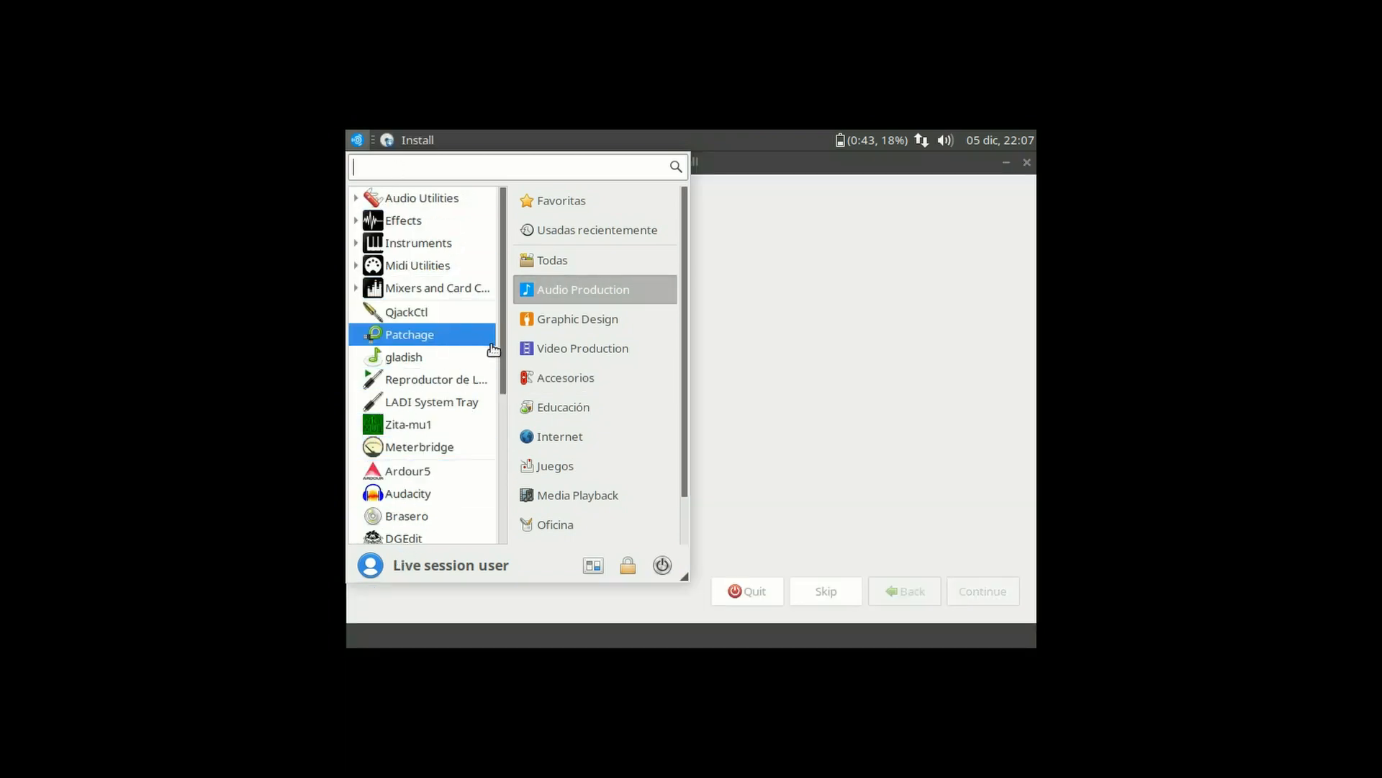
{"action": "left_click_drag", "start_coordinate": [502, 342], "coordinate": [506, 504]}
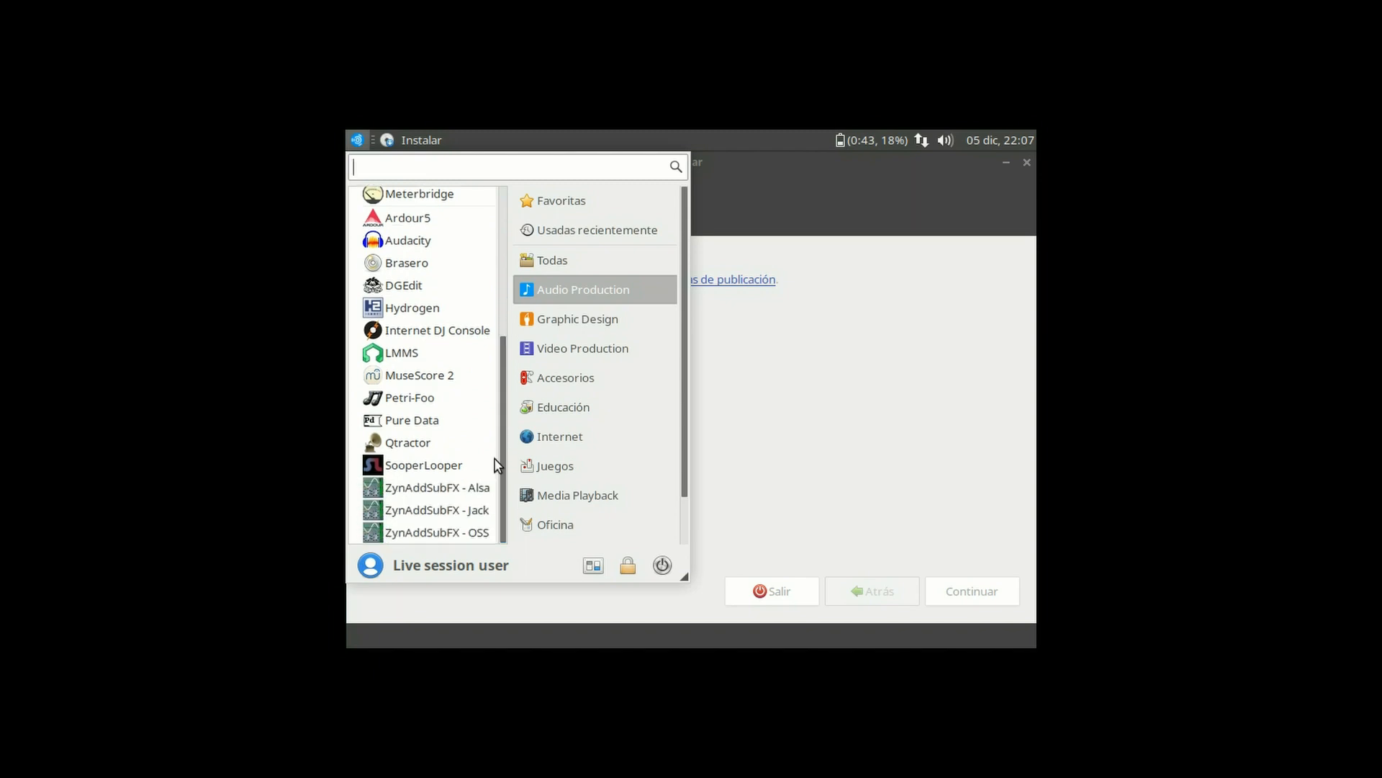
{"action": "left_click", "coordinate": [574, 351]}
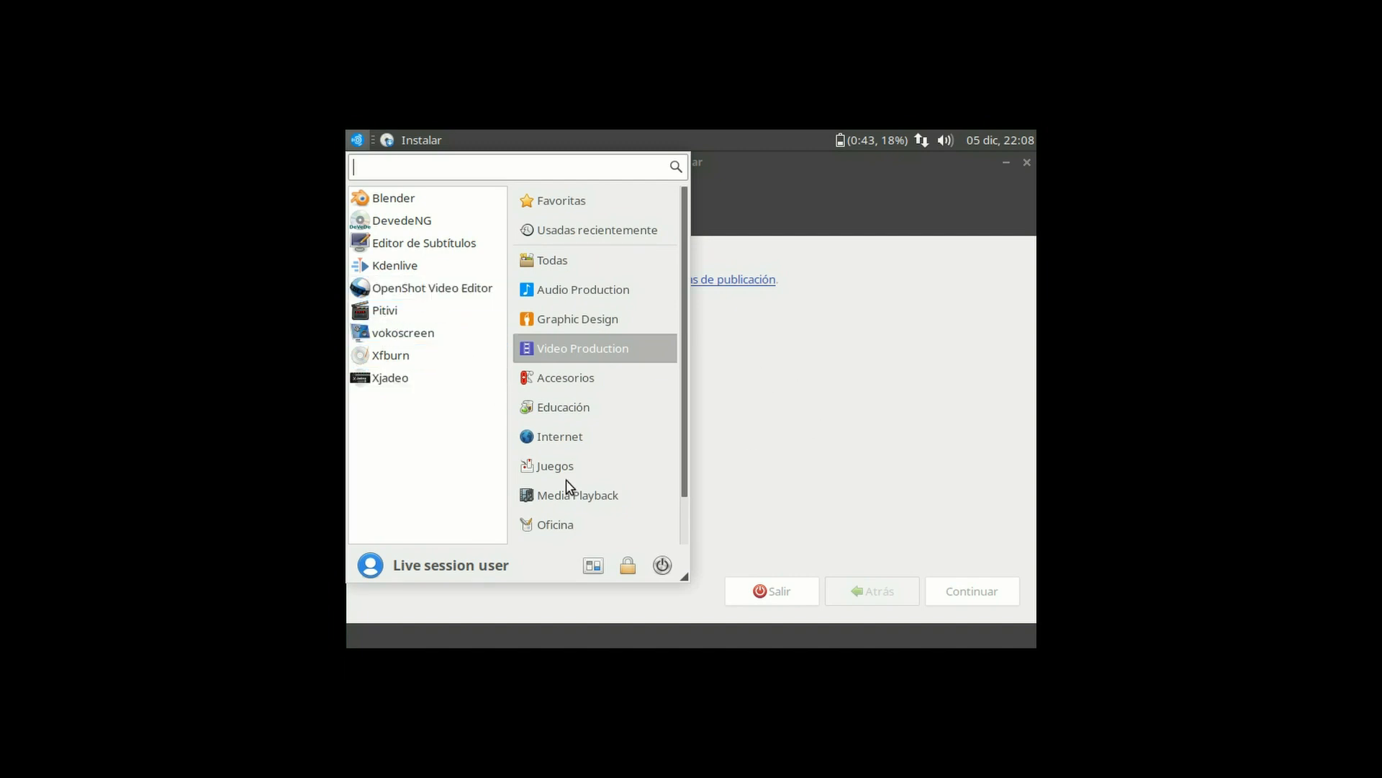
{"action": "left_click", "coordinate": [854, 500]}
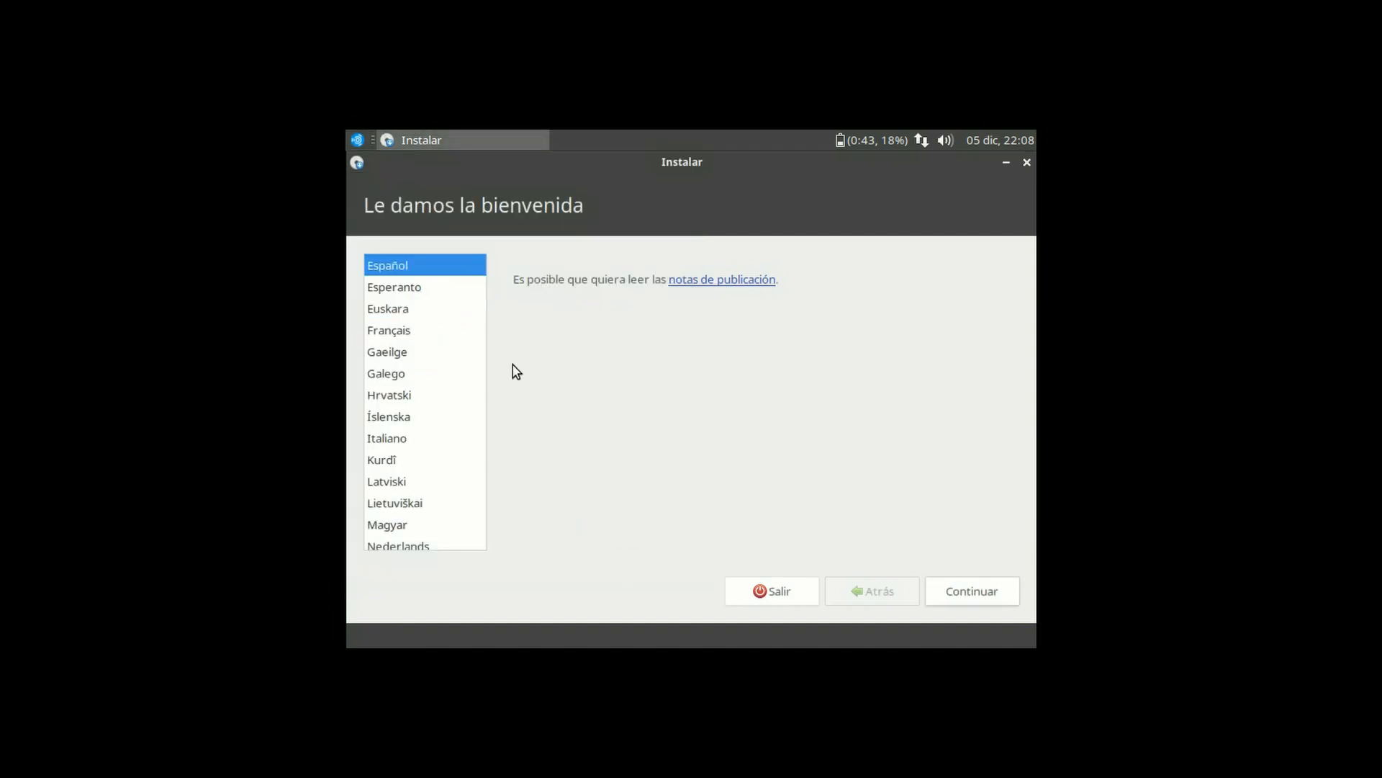
Step: Accept Español and the Switzerland keyboard layout in the installer, and quit the installation from the Actualizaciones y otro software page
{"action": "left_click", "coordinate": [989, 588]}
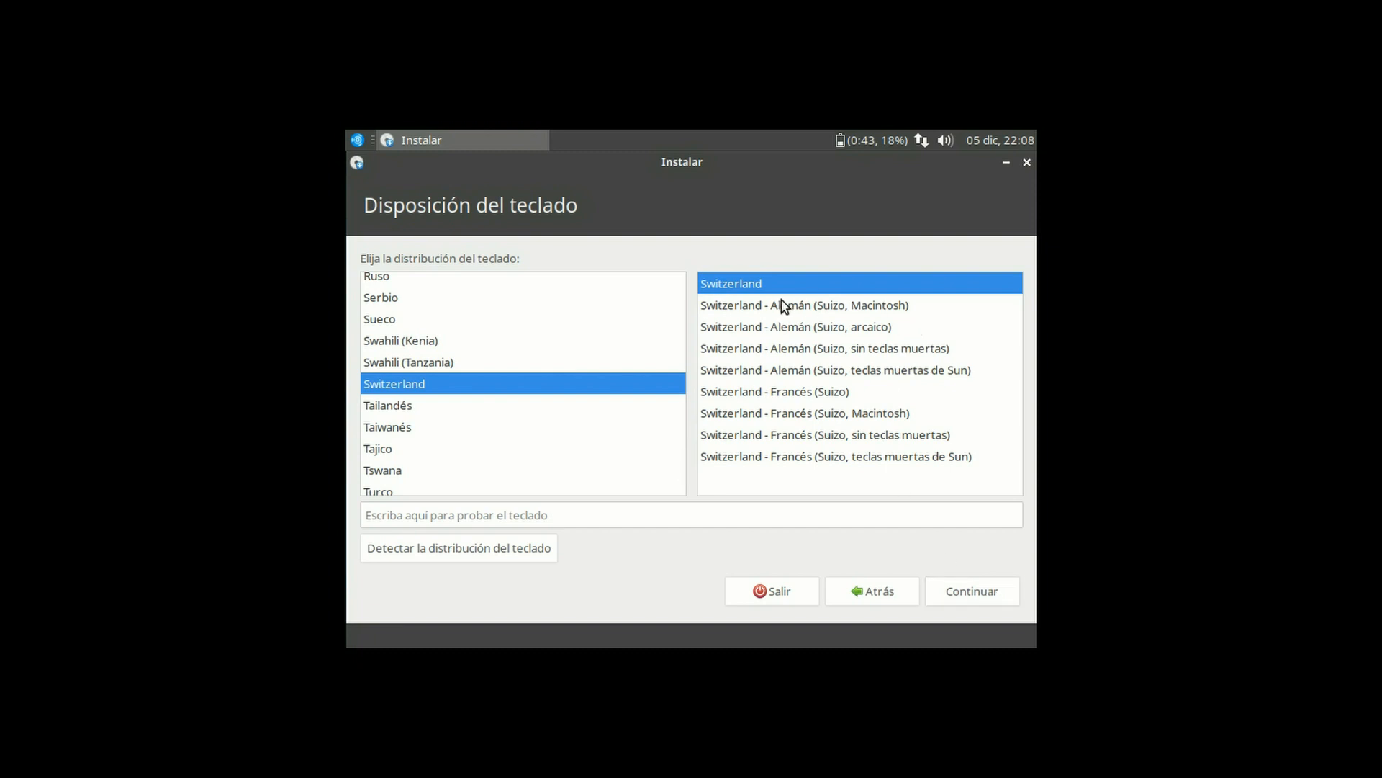
{"action": "left_click", "coordinate": [976, 593]}
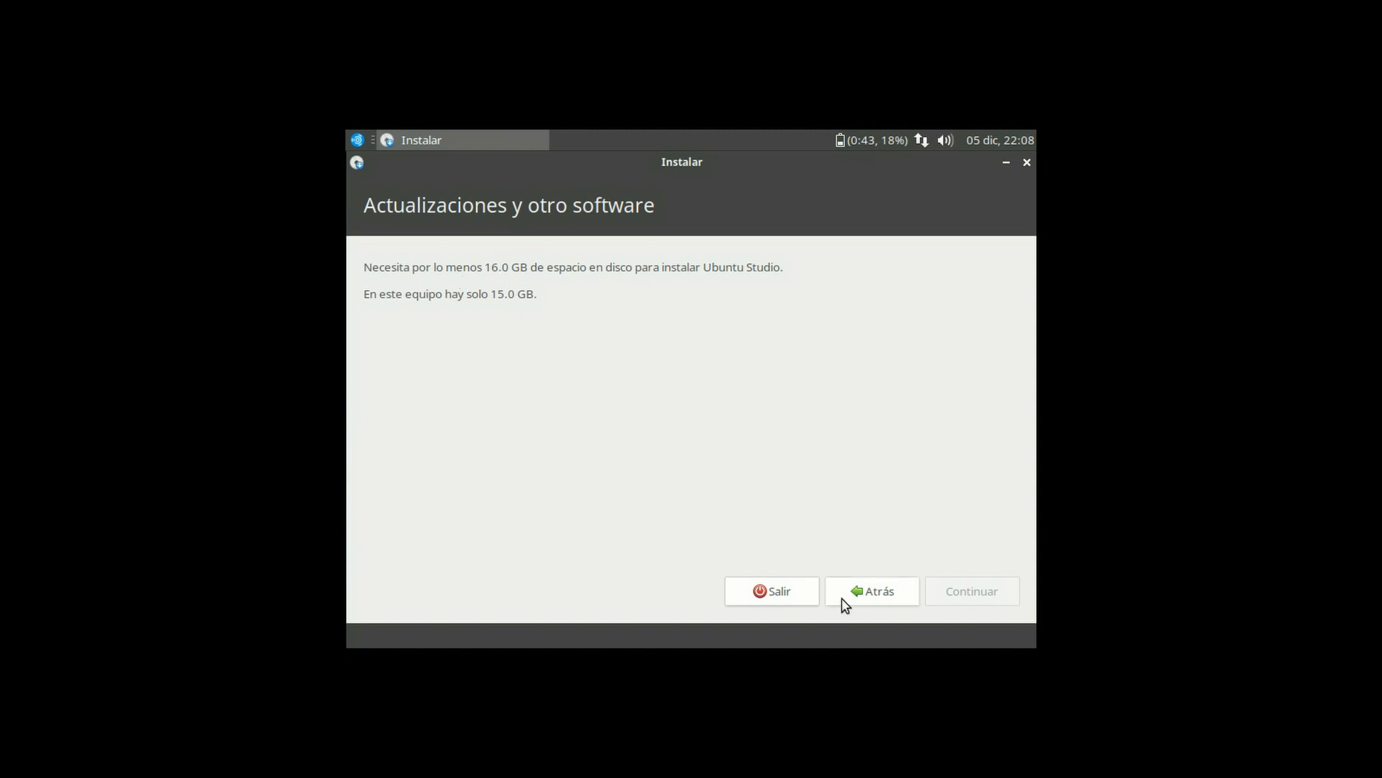
{"action": "left_click", "coordinate": [777, 594]}
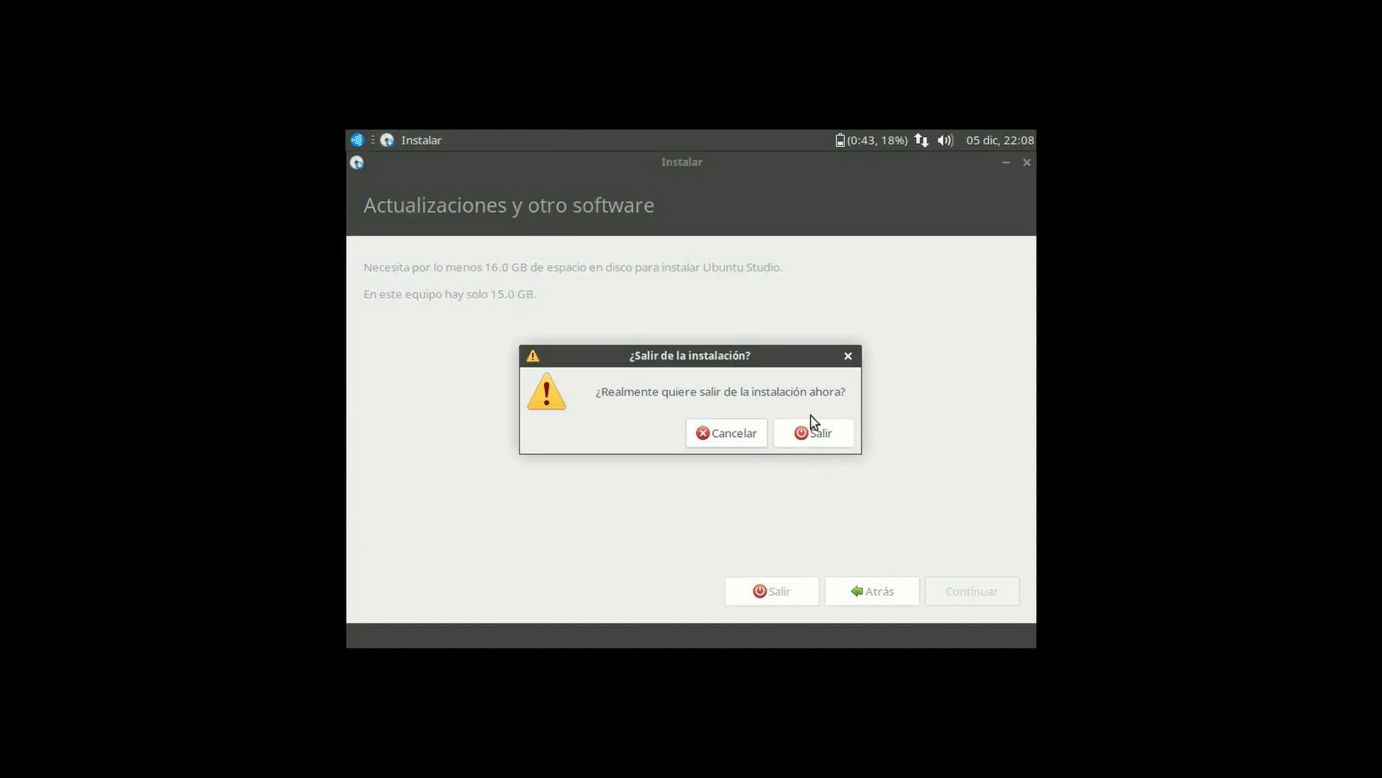
{"action": "left_click", "coordinate": [813, 425]}
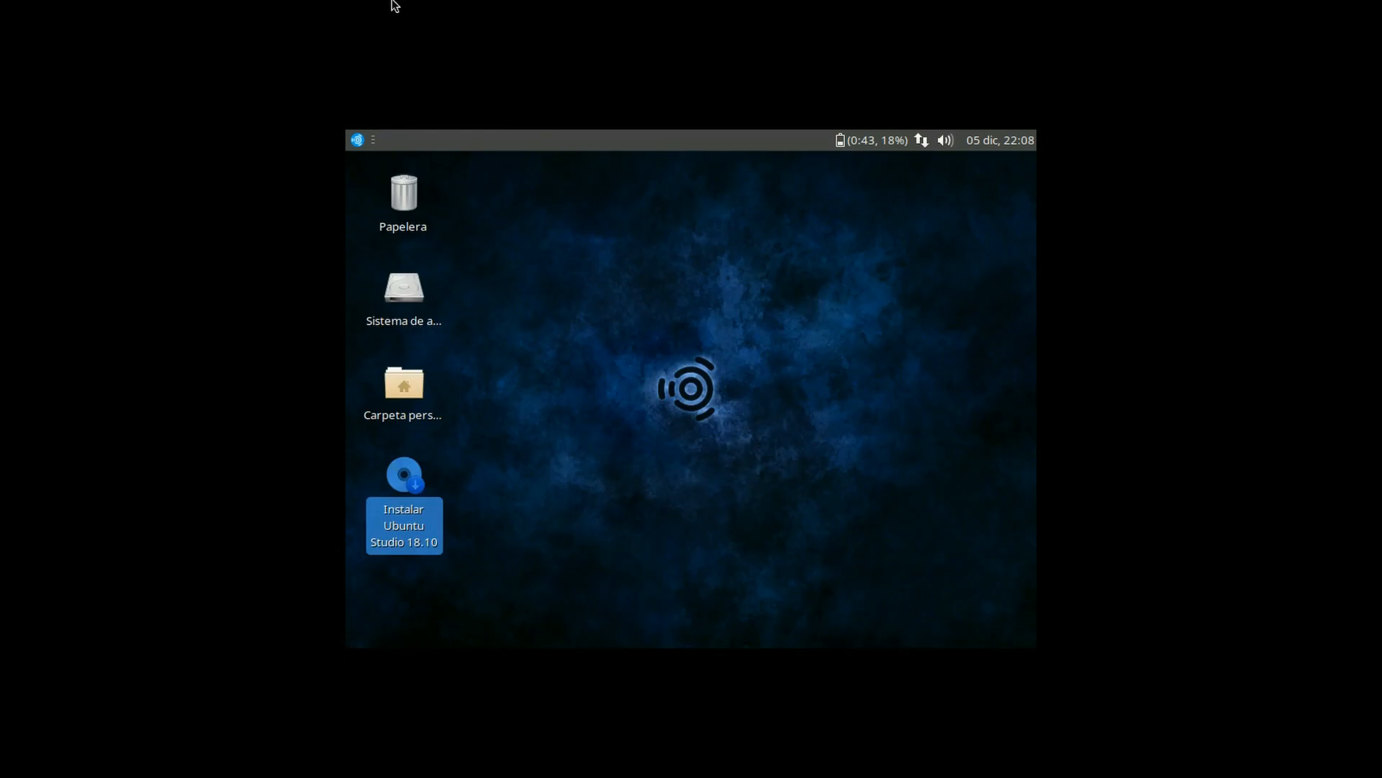
Step: Return to the VirtualBox manager and power off the Ubuntu Studio virtual machine
{"action": "key", "text": "ctrl+Left"}
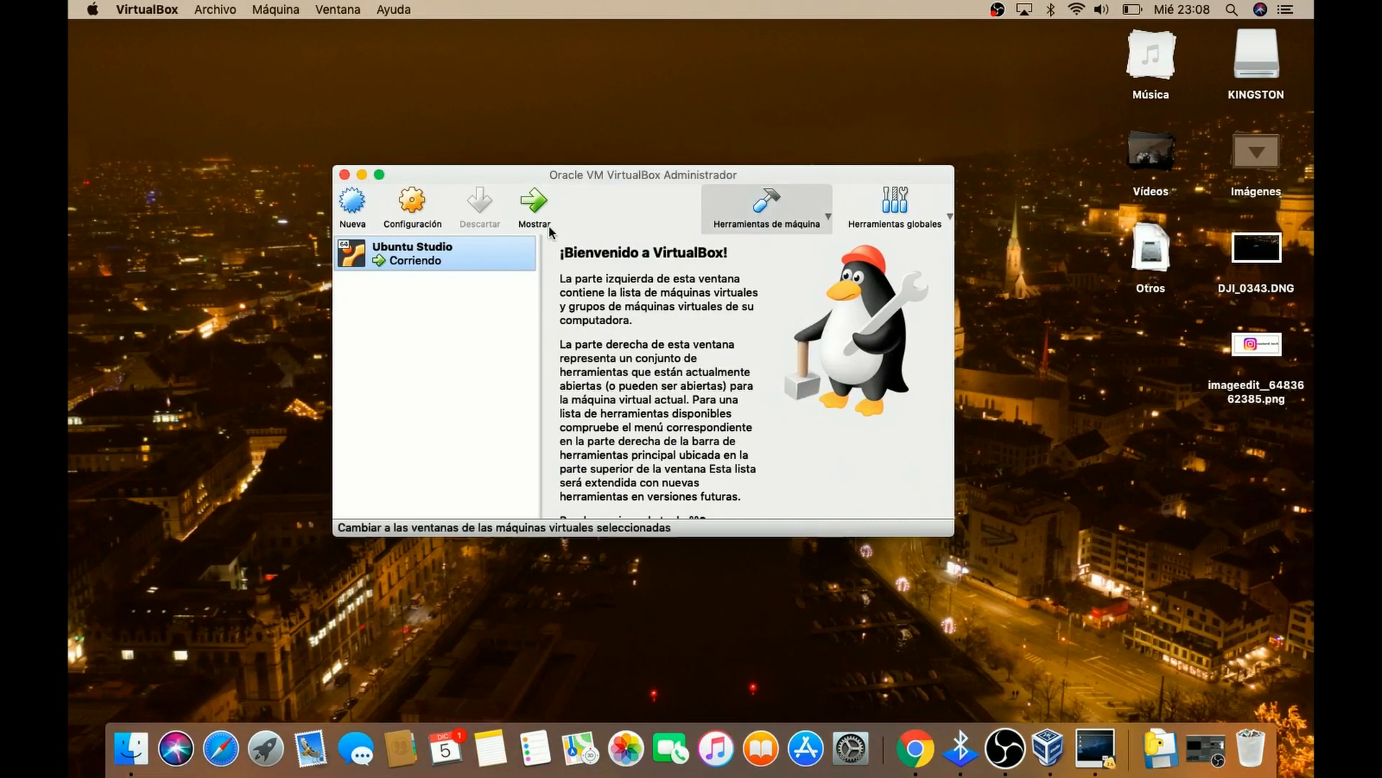
{"action": "right_click", "coordinate": [403, 255]}
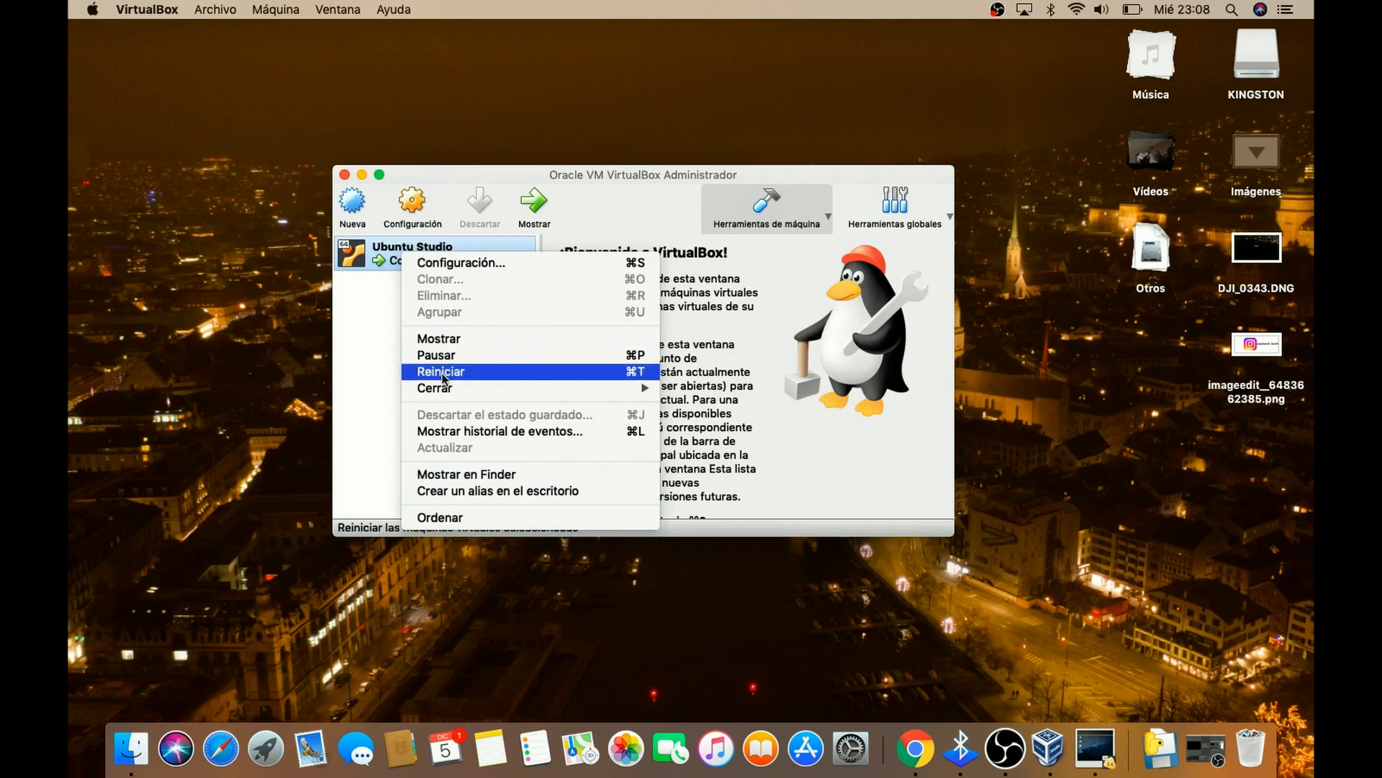
{"action": "mouse_move", "coordinate": [444, 386]}
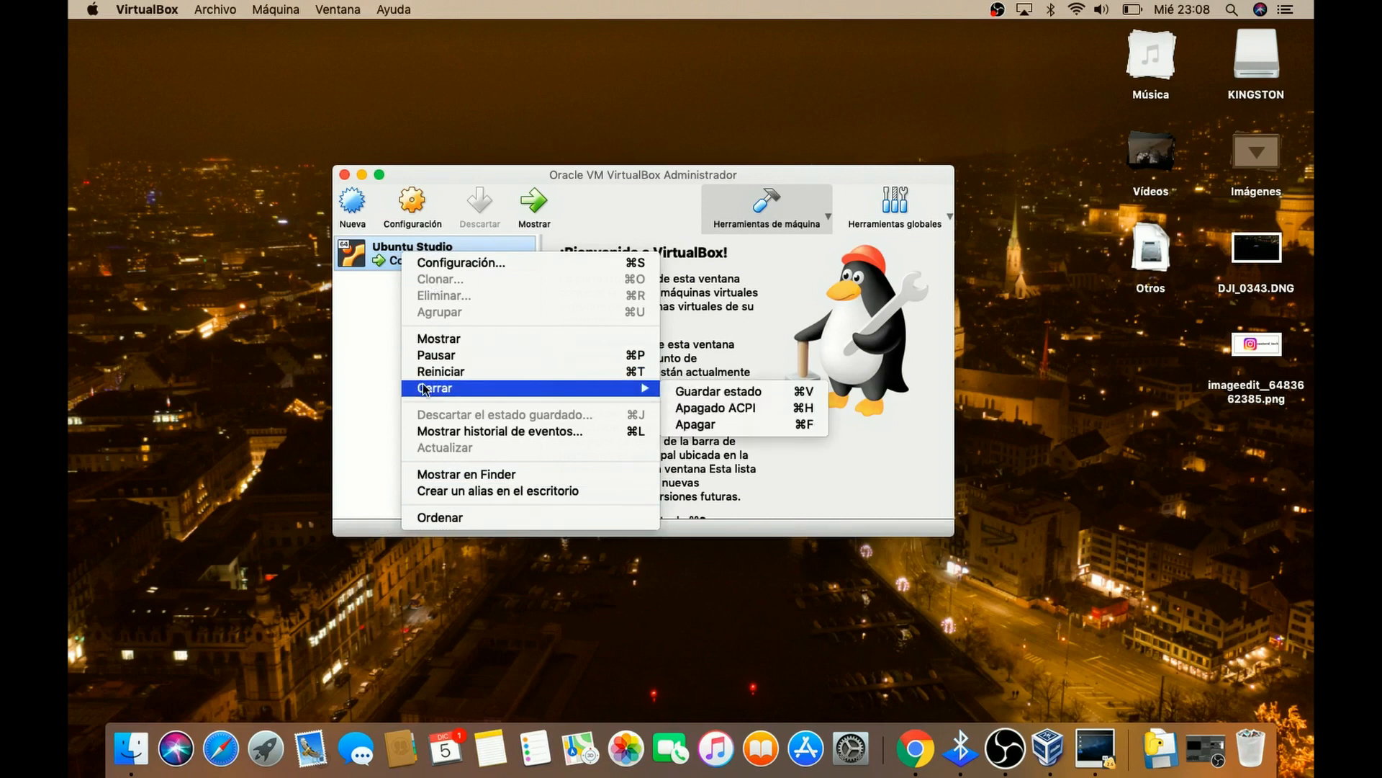
{"action": "left_click", "coordinate": [709, 424]}
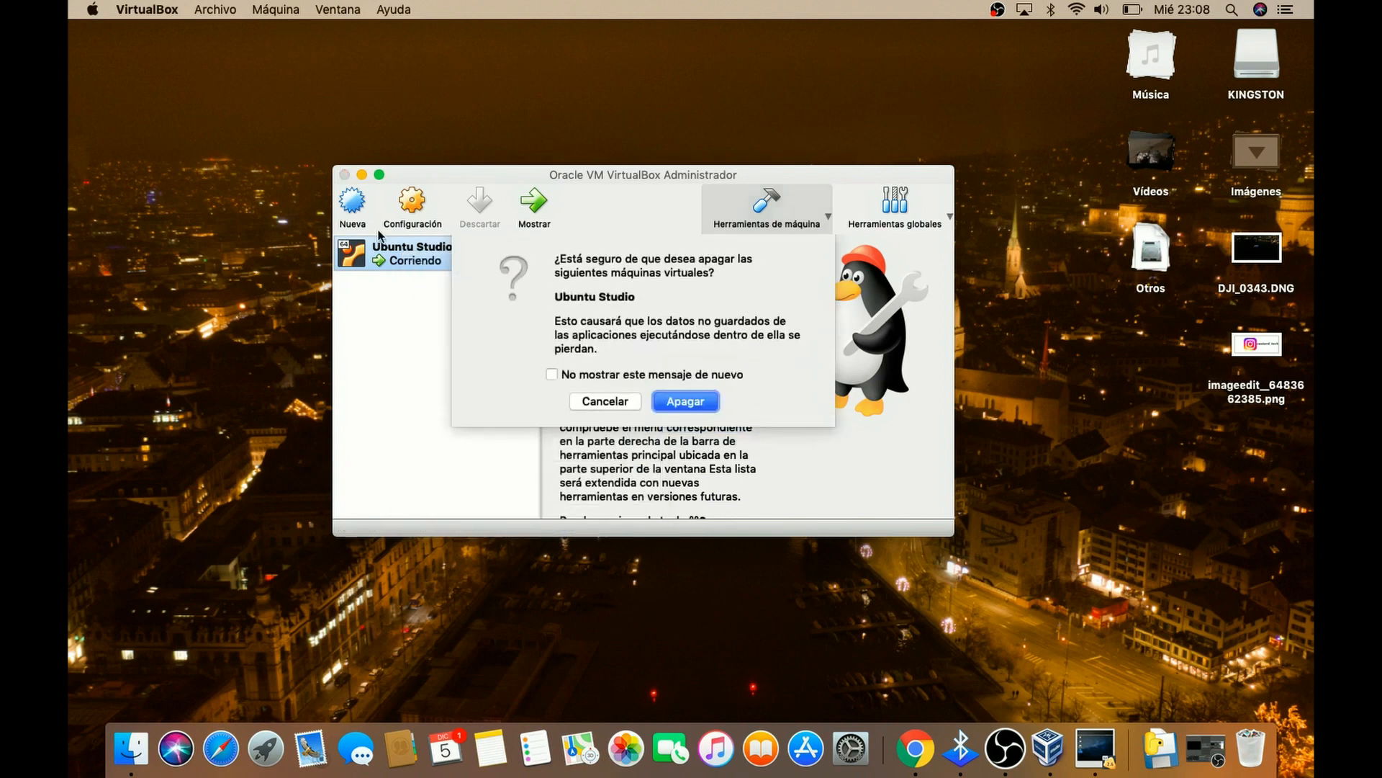
{"action": "left_click", "coordinate": [684, 402]}
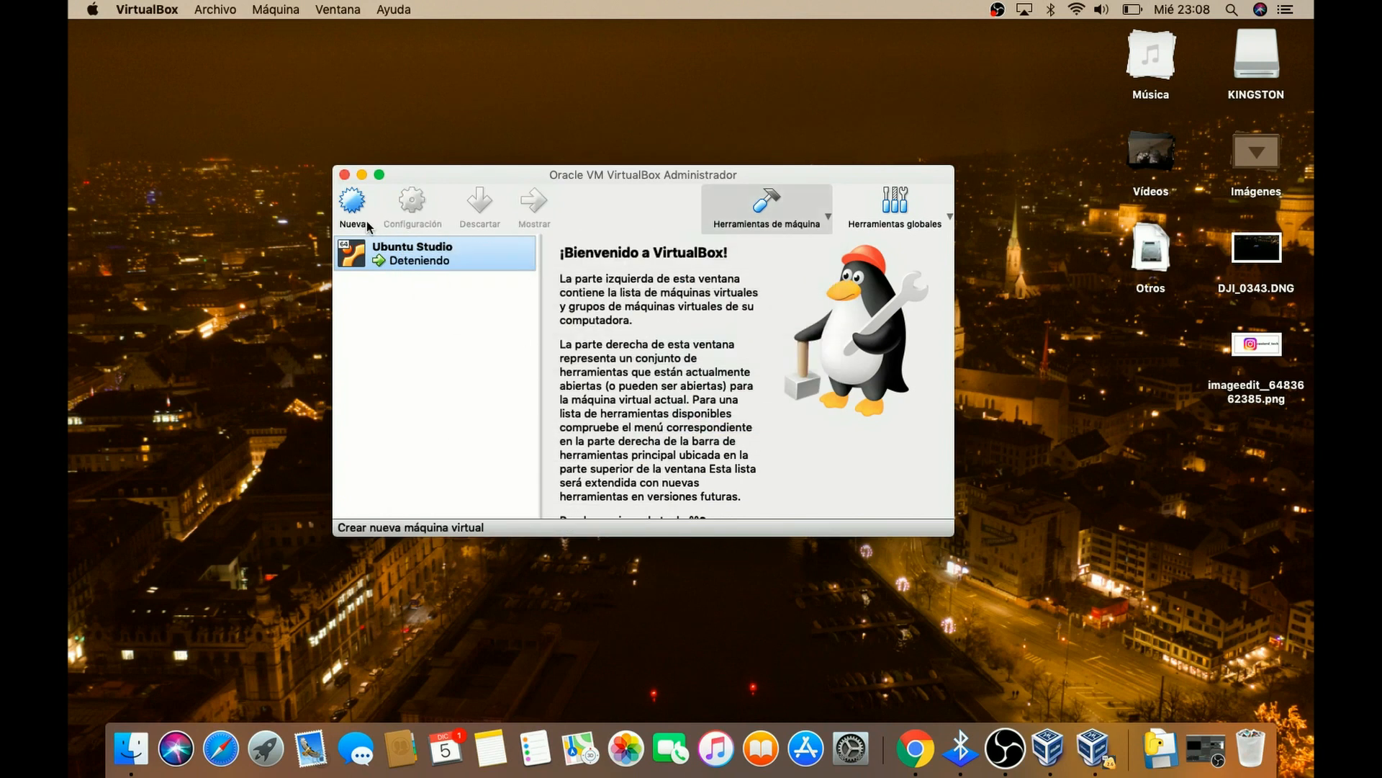
Step: Delete the Ubuntu Studio virtual machine together with all its files
{"action": "right_click", "coordinate": [413, 253]}
{"action": "left_click", "coordinate": [437, 301]}
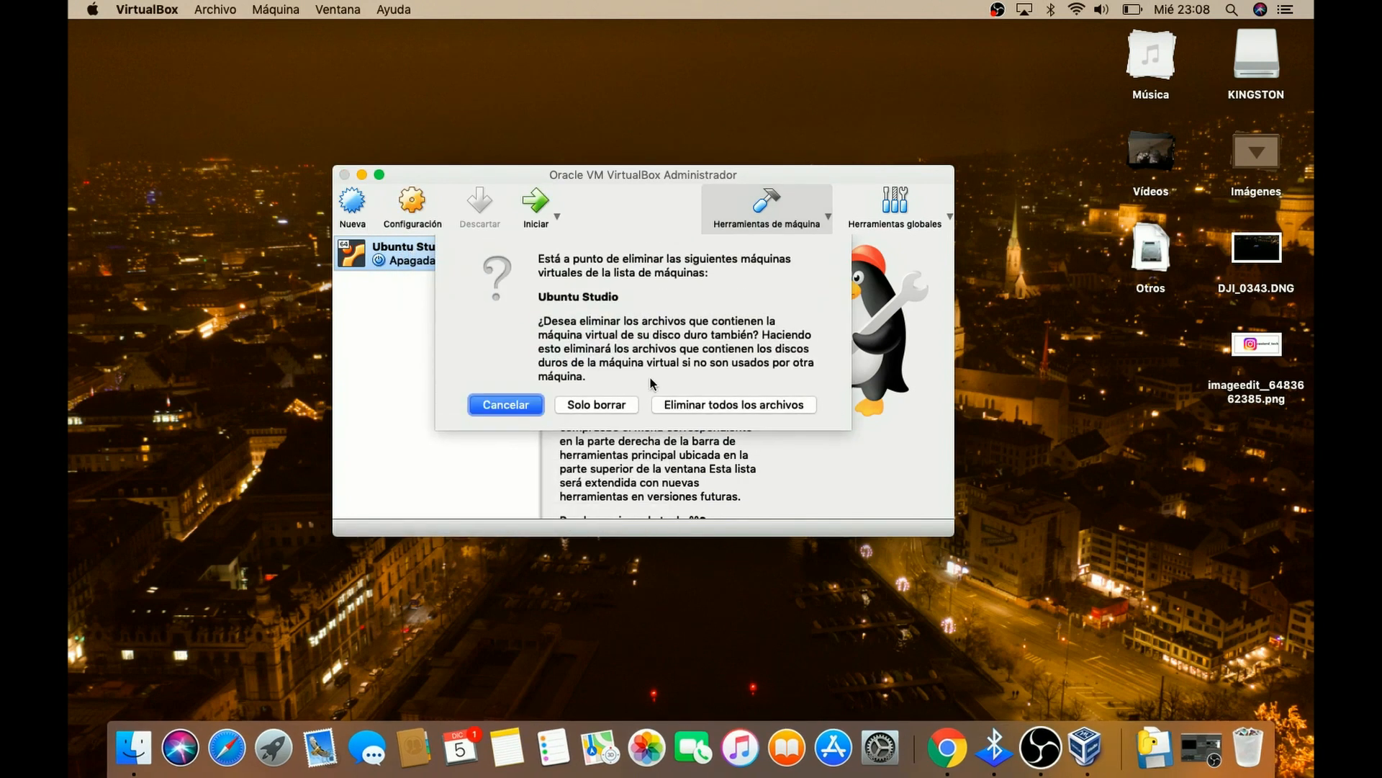
{"action": "left_click", "coordinate": [702, 406]}
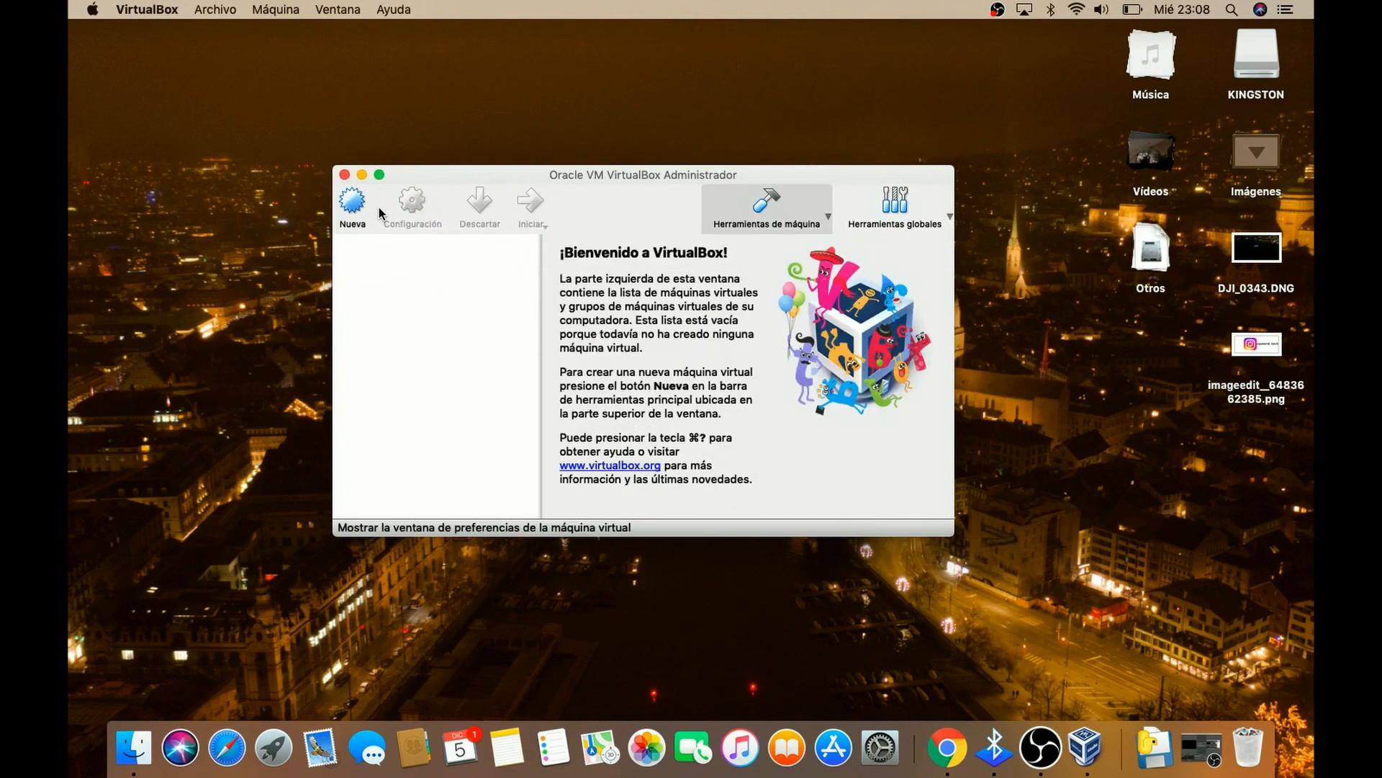
Step: Start a new virtual machine named ubuntu Studio, with type Linux and version Ubuntu (64-bit)
{"action": "left_click", "coordinate": [352, 205]}
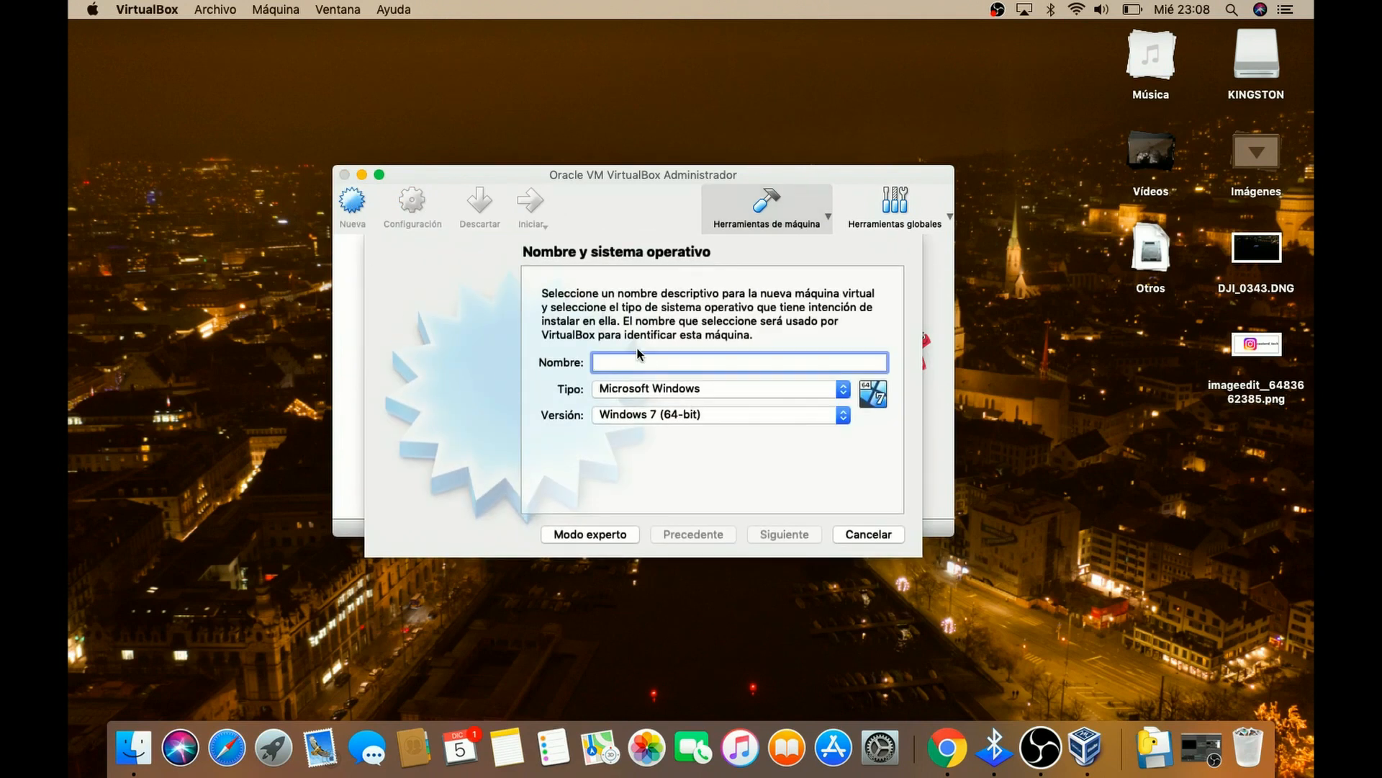
{"action": "type", "text": "ubun"}
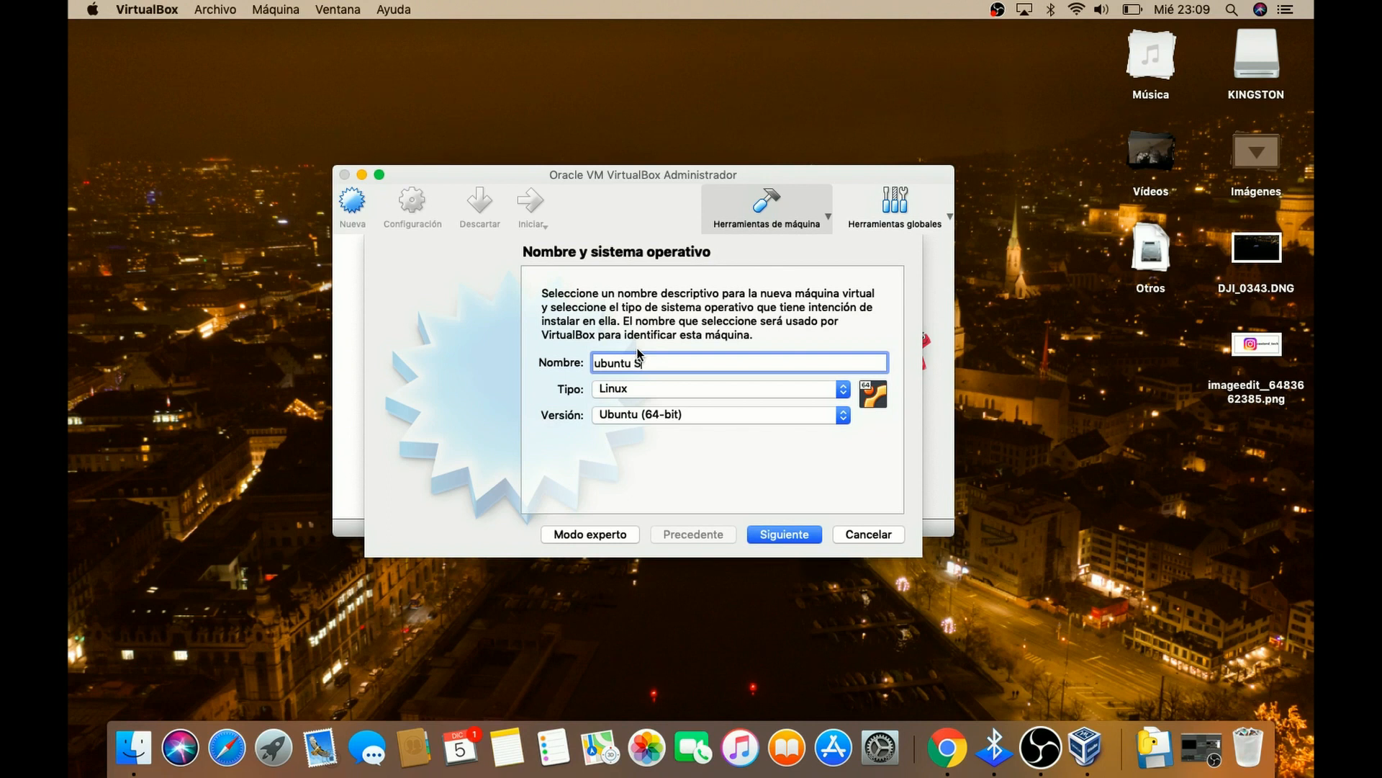
{"action": "type", "text": "tudio"}
{"action": "left_click", "coordinate": [794, 532]}
Step: Set the new virtual machine's memory size to 2048 MB
{"action": "left_click", "coordinate": [619, 364]}
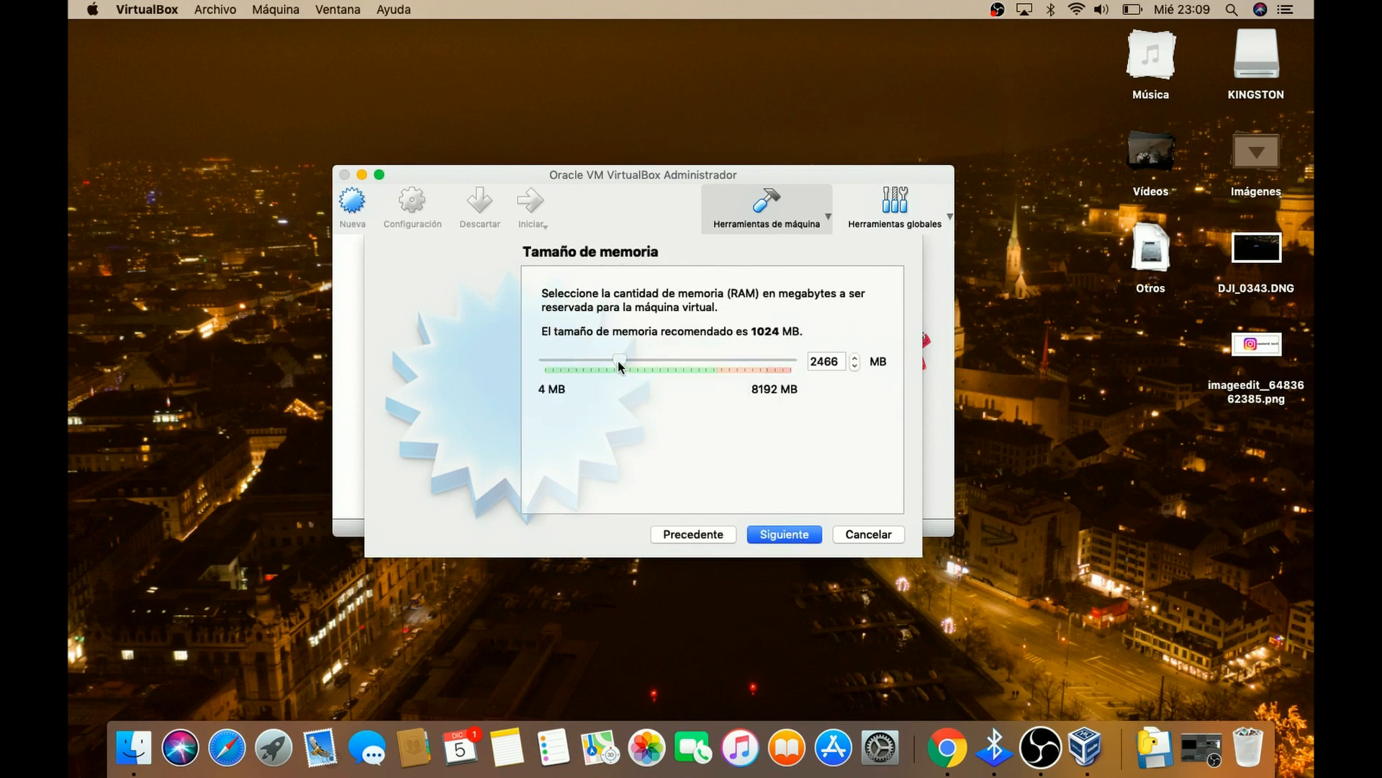
{"action": "left_click_drag", "start_coordinate": [620, 366], "coordinate": [604, 362]}
{"action": "left_click_drag", "start_coordinate": [839, 360], "coordinate": [811, 360]}
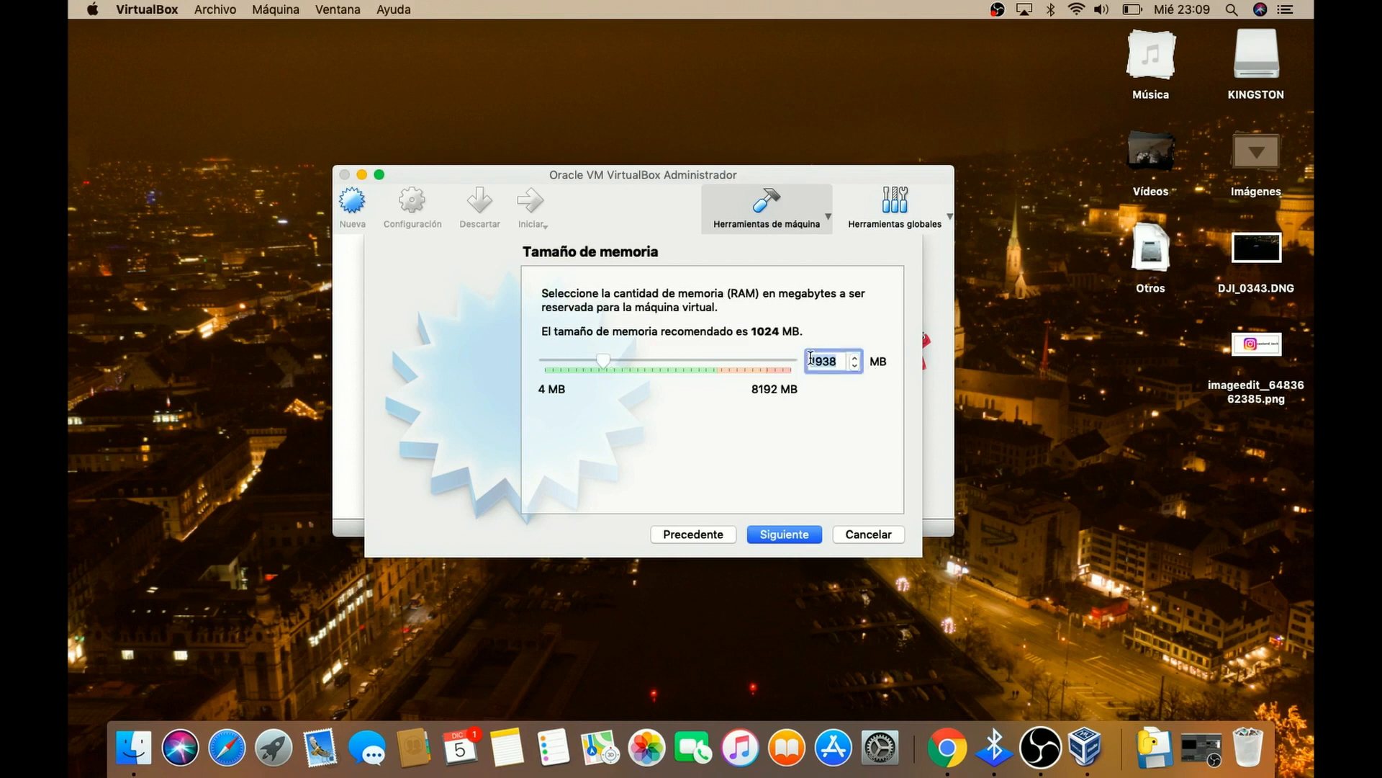
{"action": "type", "text": "2048"}
{"action": "left_click", "coordinate": [785, 539]}
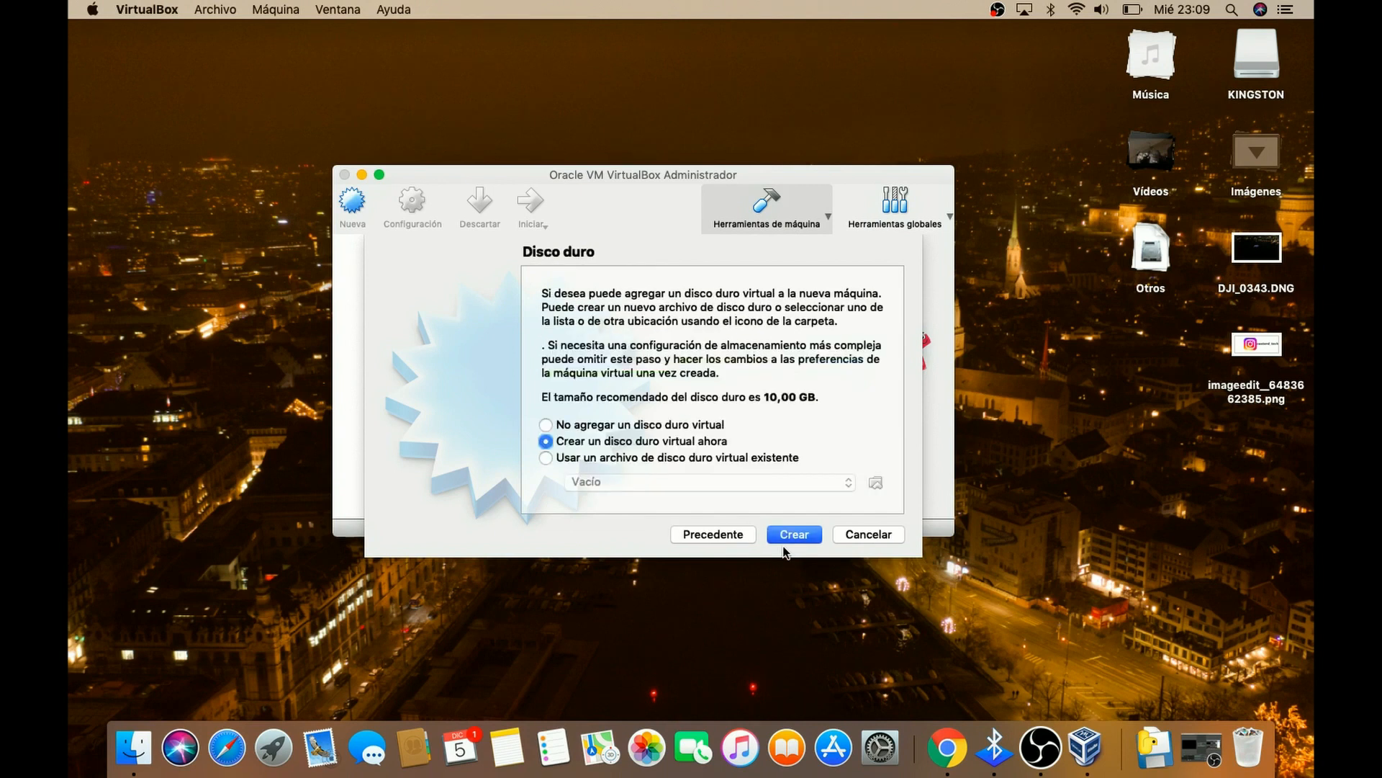
Step: Choose to create a virtual hard disk now, as a dynamically allocated VDI (VirtualBox Disk Image)
{"action": "left_click", "coordinate": [797, 537]}
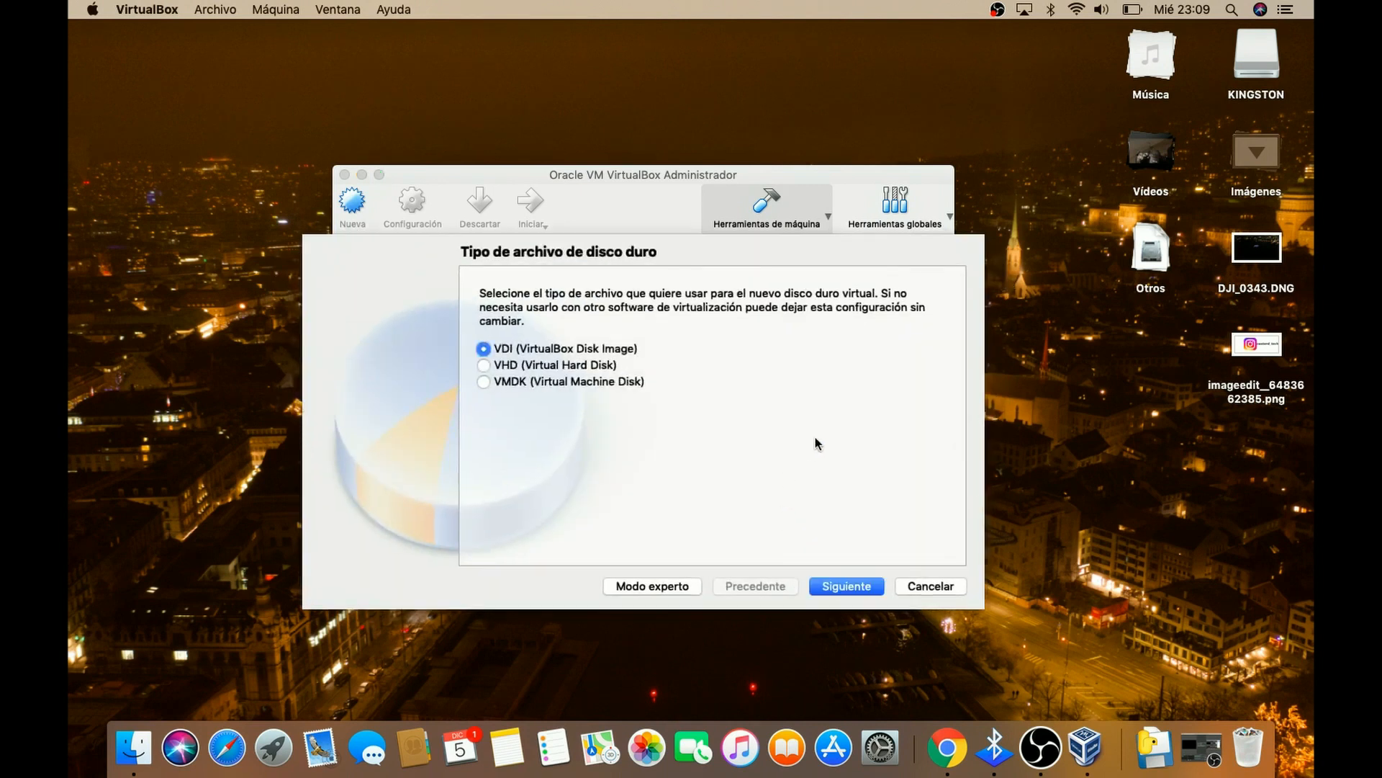
{"action": "left_click", "coordinate": [847, 587]}
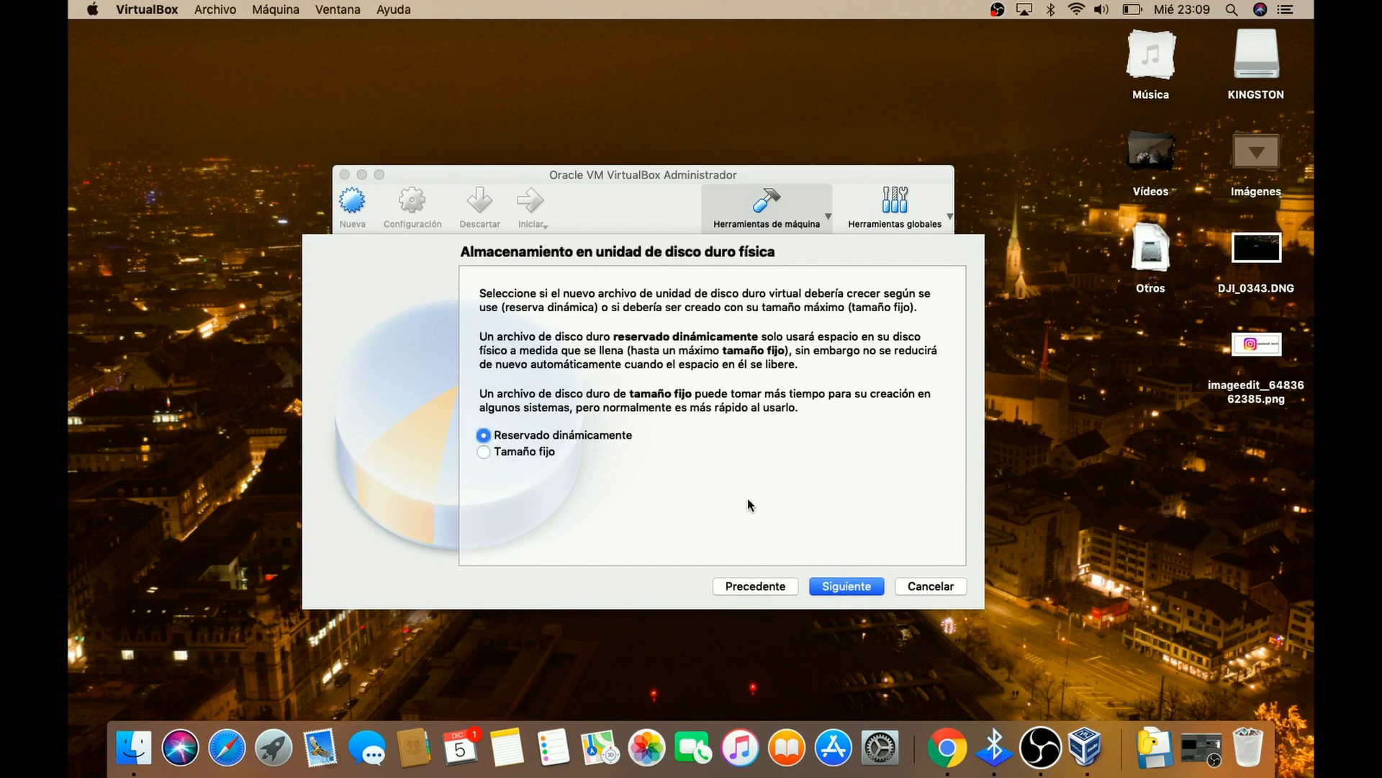
{"action": "left_click", "coordinate": [848, 585]}
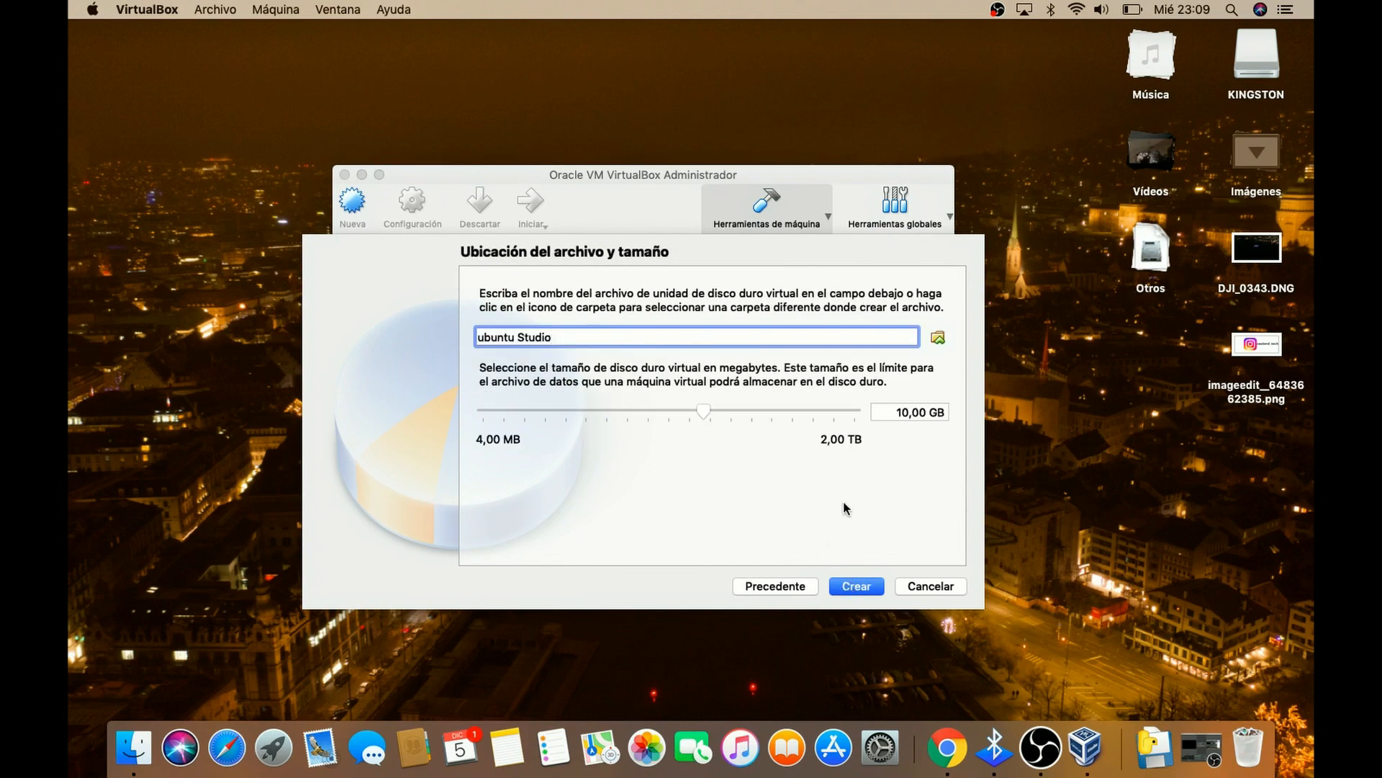
Step: Set the virtual hard disk's size to 16,00 GB and create the disk
{"action": "left_click", "coordinate": [911, 410]}
{"action": "key", "text": "BackSpace"}
{"action": "type", "text": "0"}
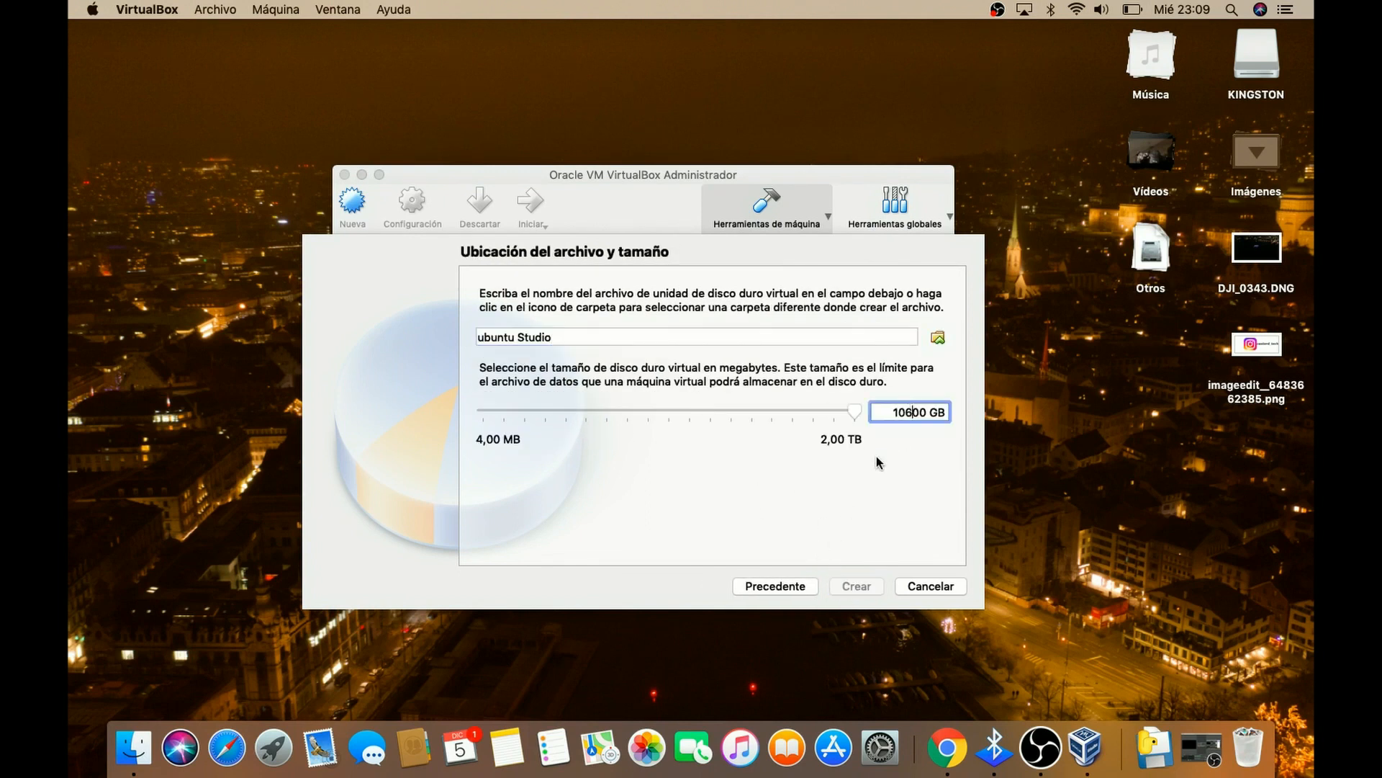
{"action": "key", "text": "BackSpace"}
{"action": "key", "text": "BackSpace"}
{"action": "key", "text": "BackSpace"}
{"action": "type", "text": "16"}
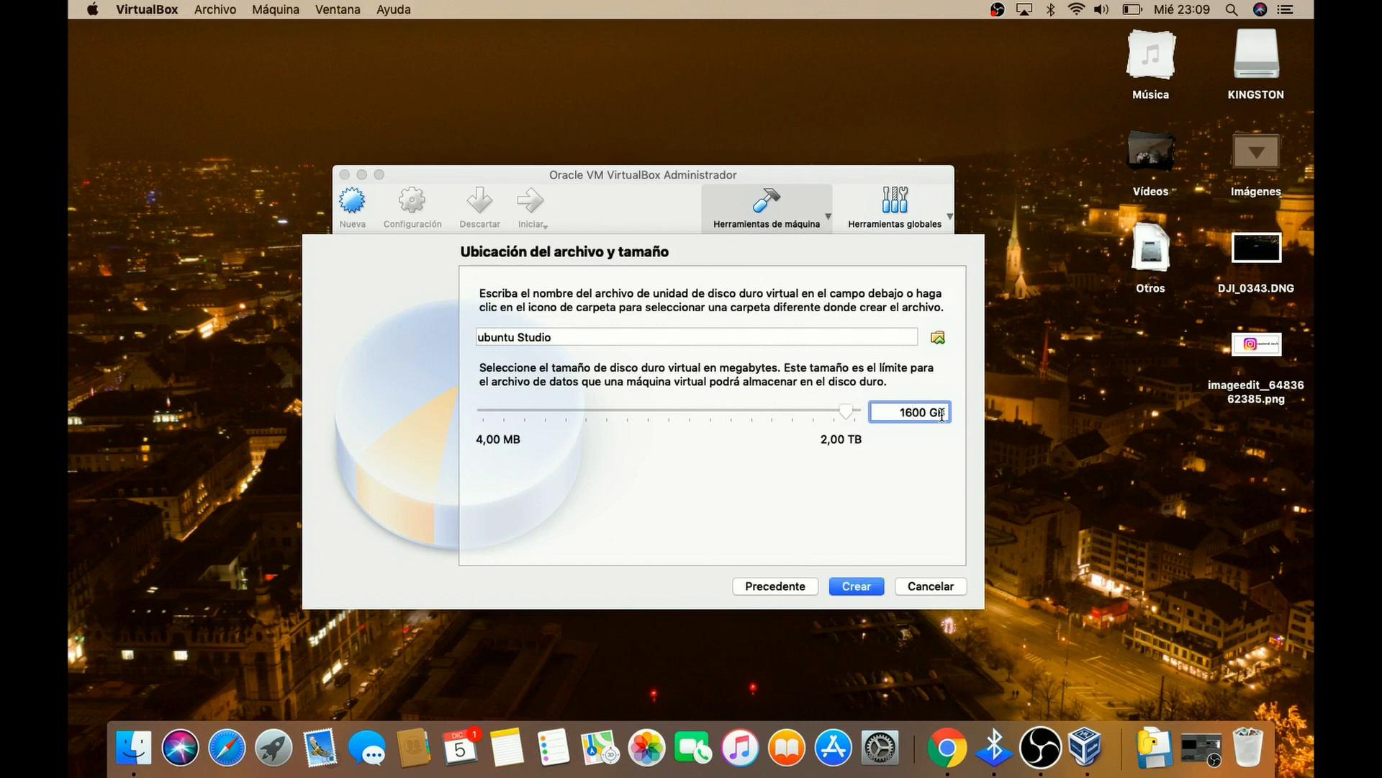
{"action": "type", "text": ","}
{"action": "left_click", "coordinate": [871, 587]}
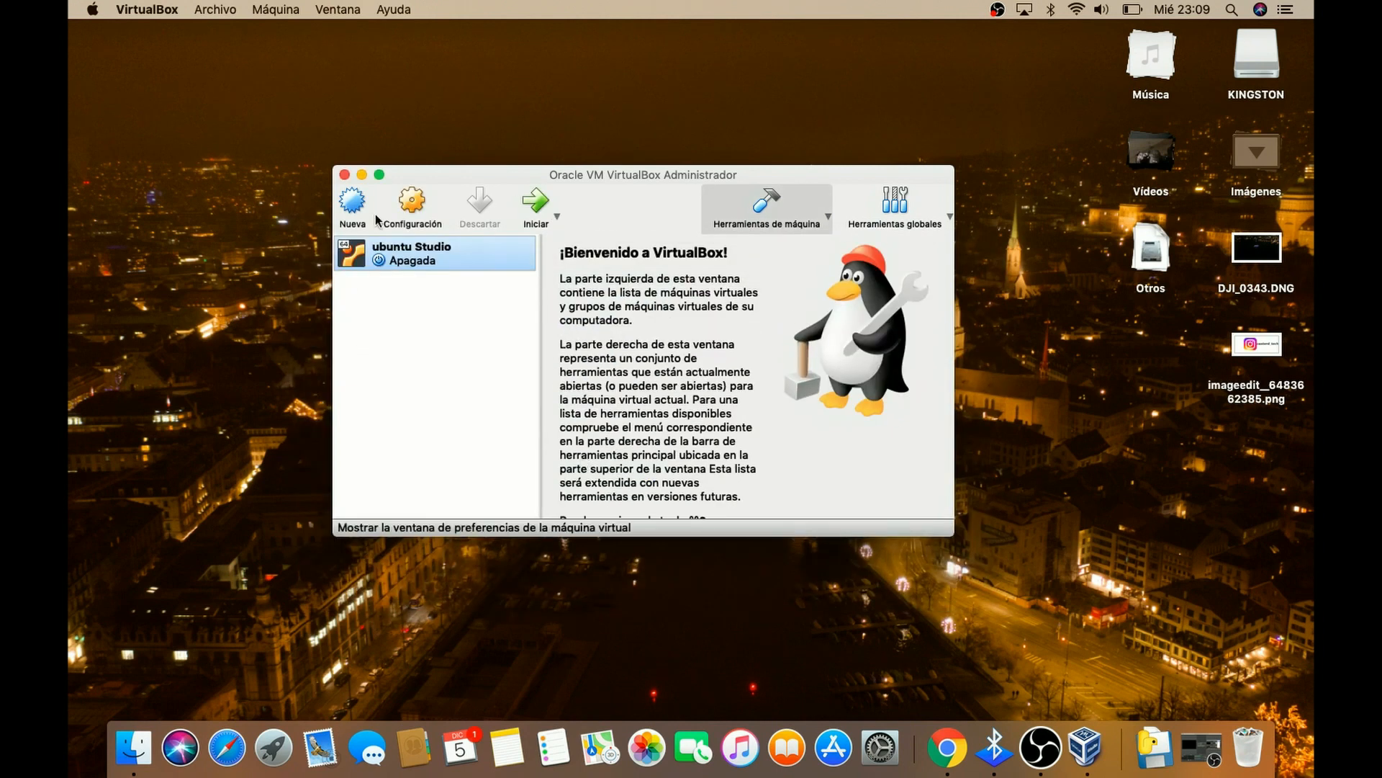
Step: Start the ubuntu Studio machine from ubuntustudio-18.10-dvd-amd64.iso and choose Español as the boot language
{"action": "left_click", "coordinate": [537, 204]}
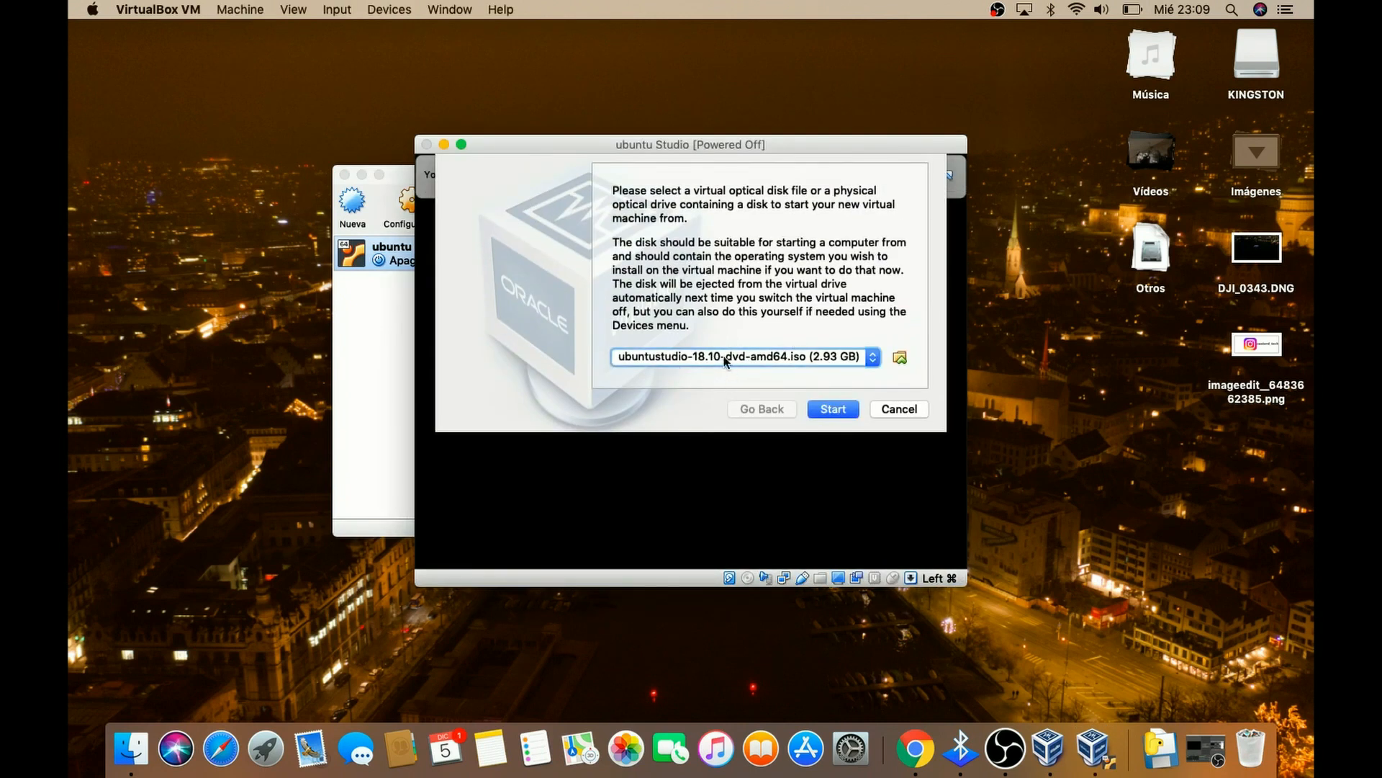
{"action": "left_click", "coordinate": [832, 409]}
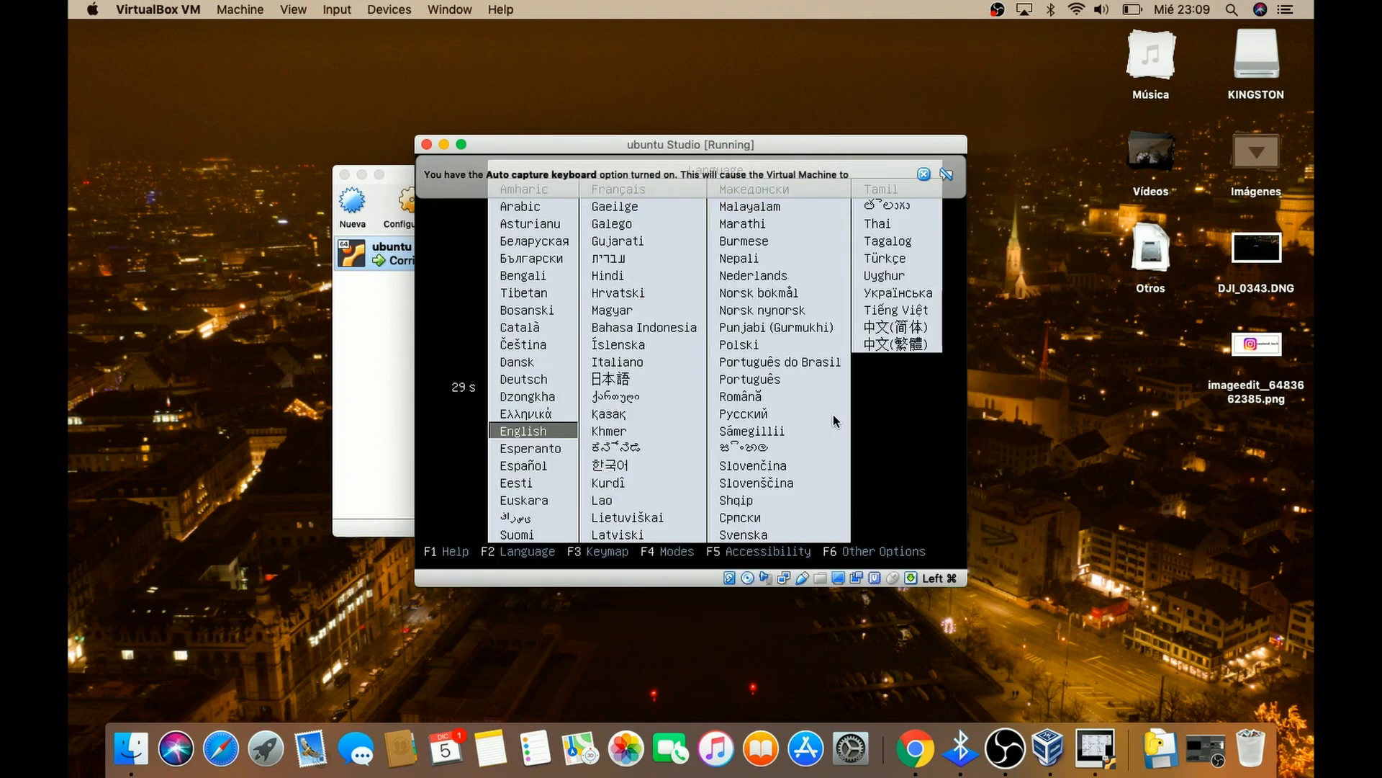
{"action": "key", "text": "Down"}
{"action": "key", "text": "Down"}
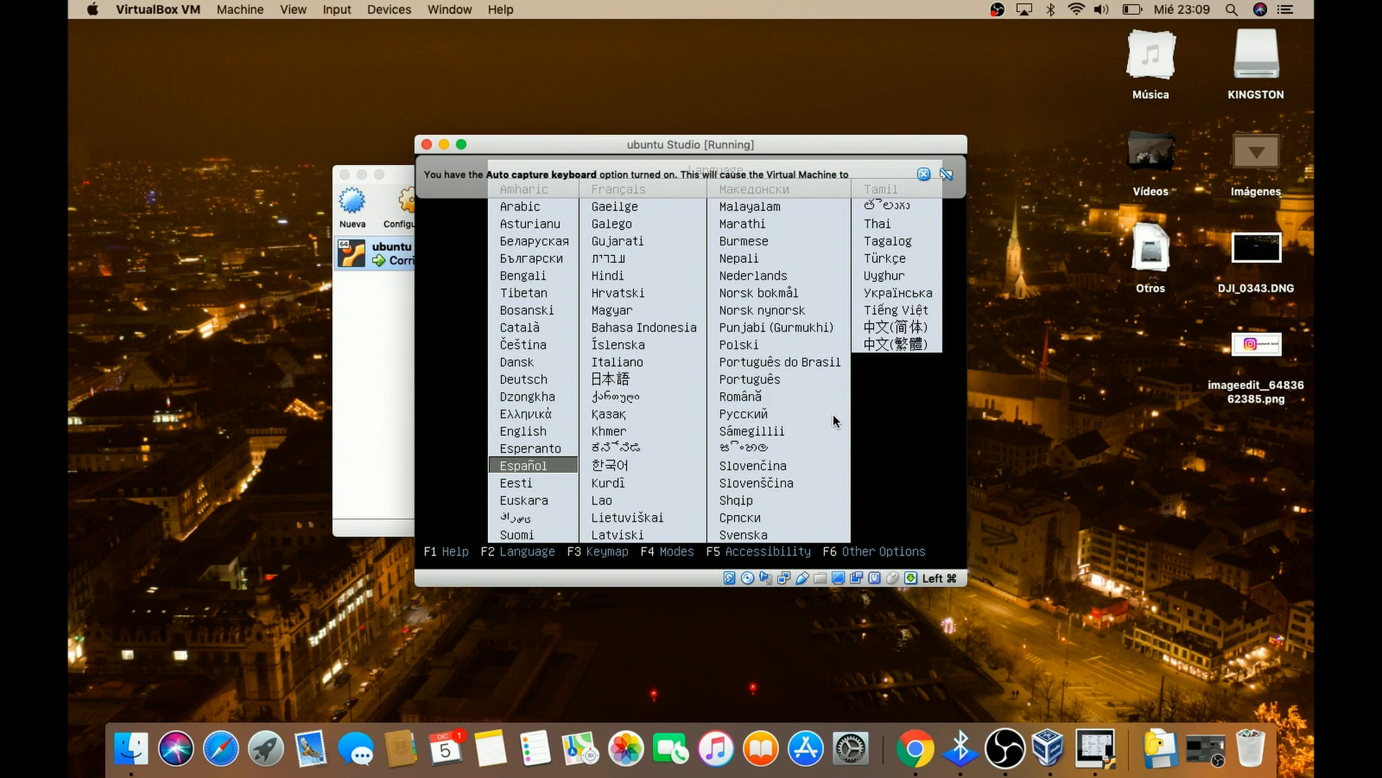
{"action": "key", "text": "Return"}
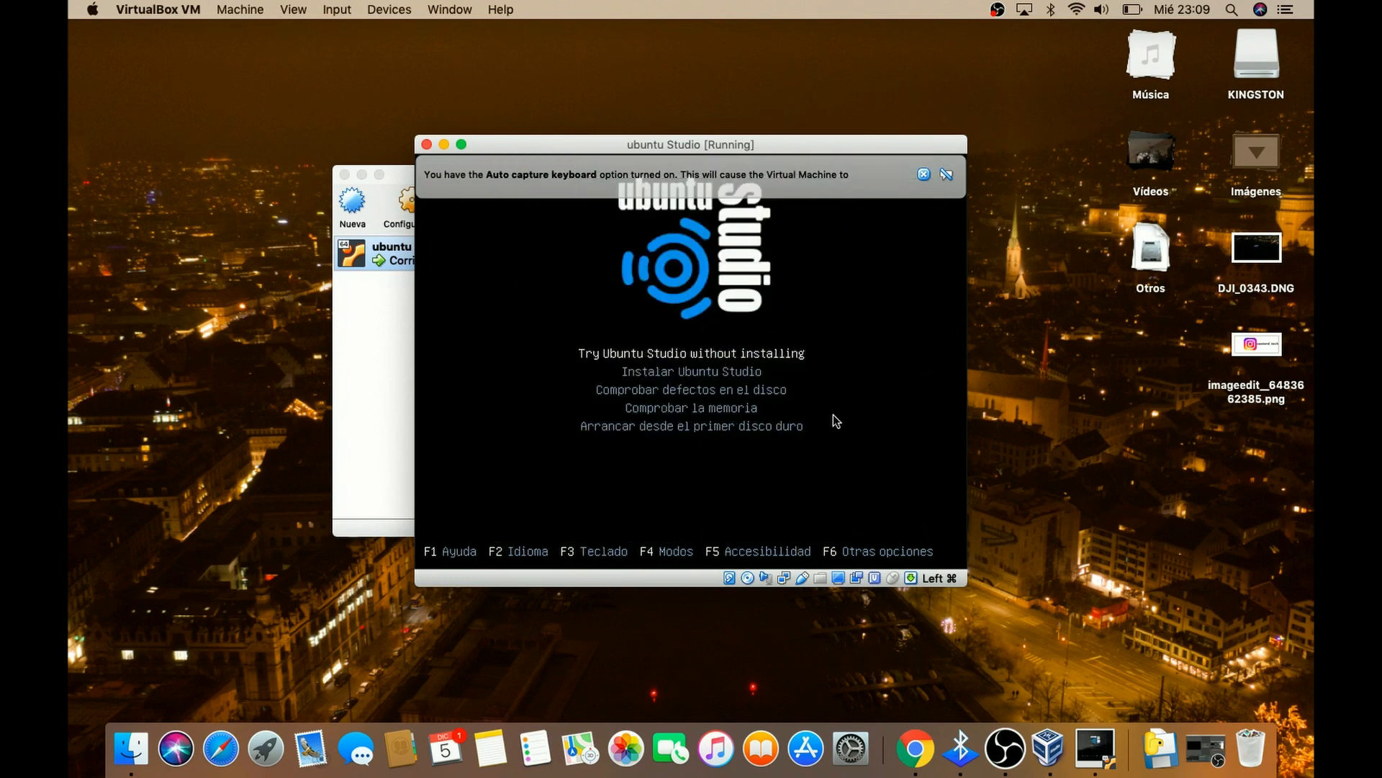
Step: Set the boot keyboard layout to Swiss French and launch Instalar Ubuntu Studio
{"action": "key", "text": "F3"}
{"action": "key", "text": "Down"}
{"action": "key", "text": "Down"}
{"action": "key", "text": "Down"}
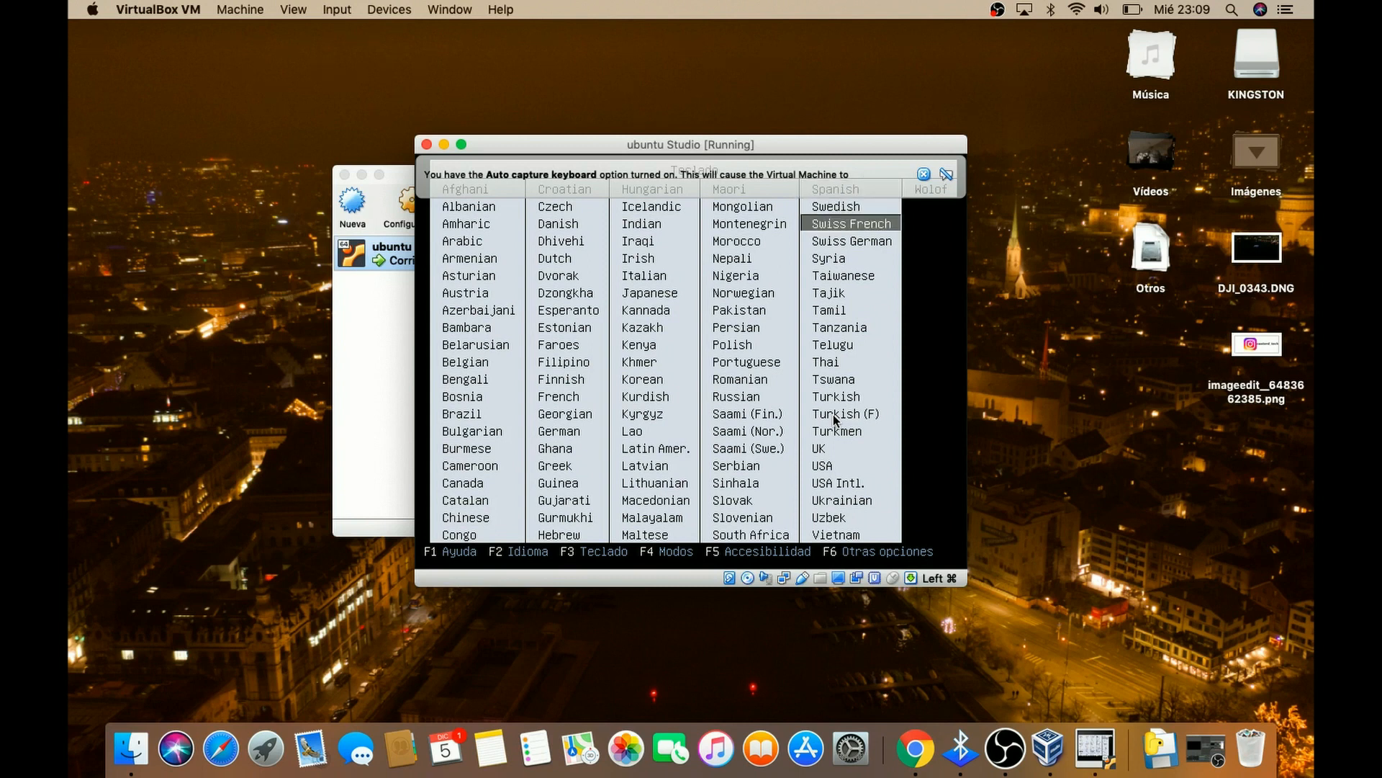
{"action": "key", "text": "Return"}
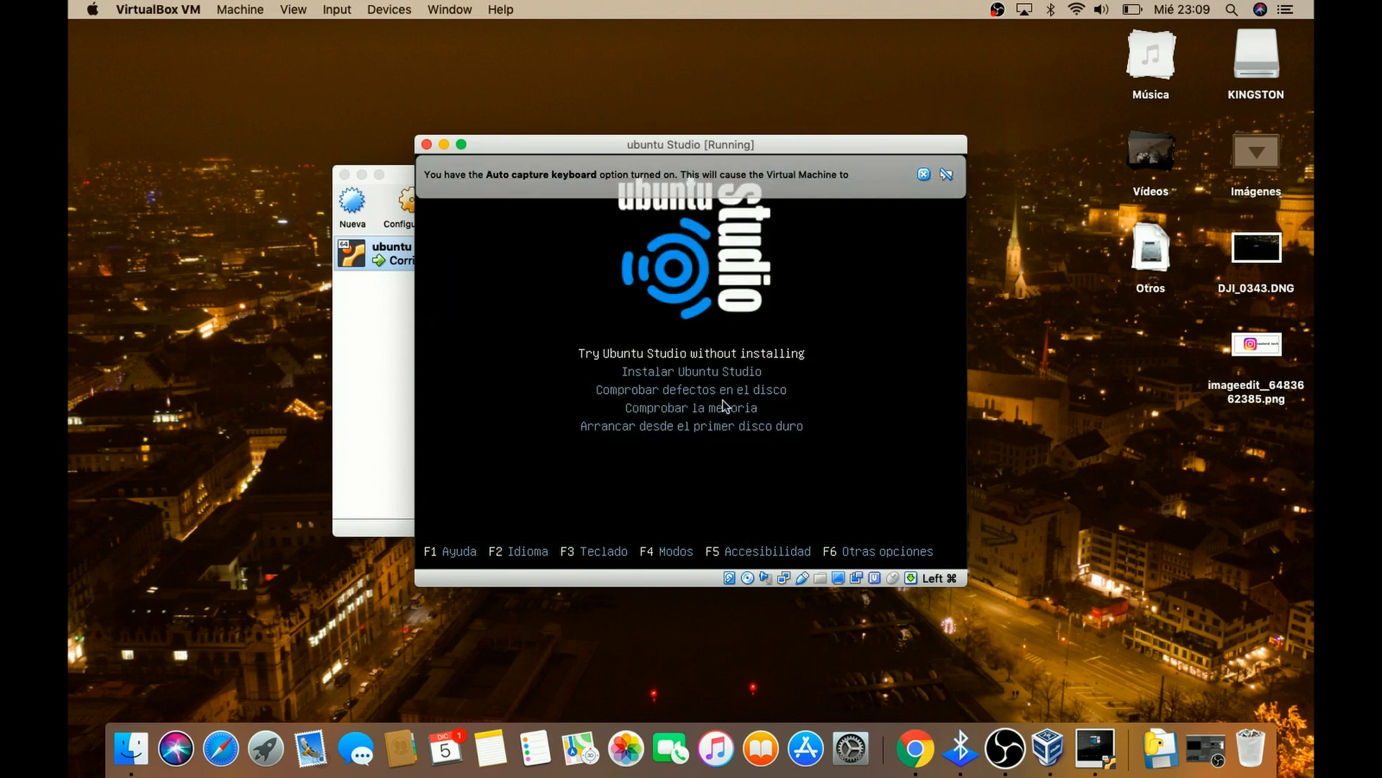
{"action": "key", "text": "Down"}
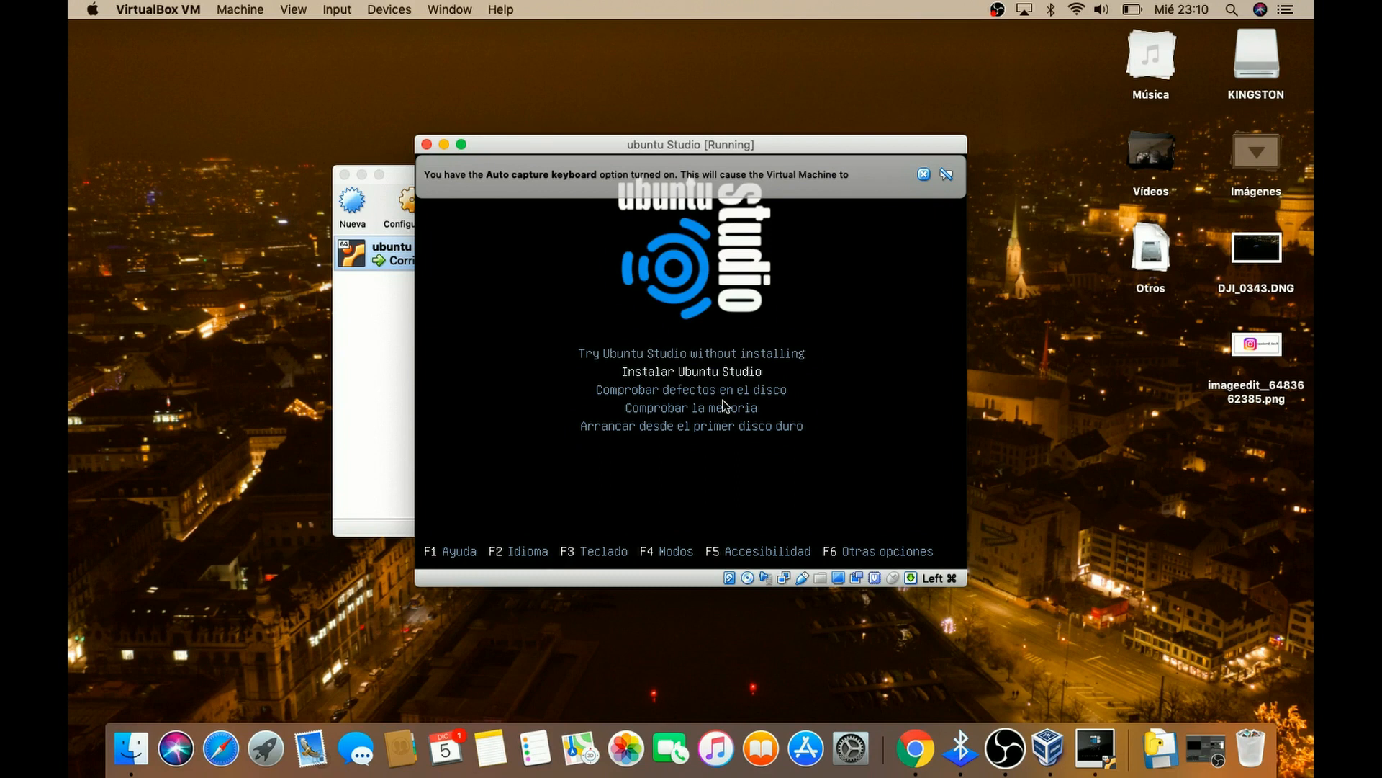
{"action": "key", "text": "Return"}
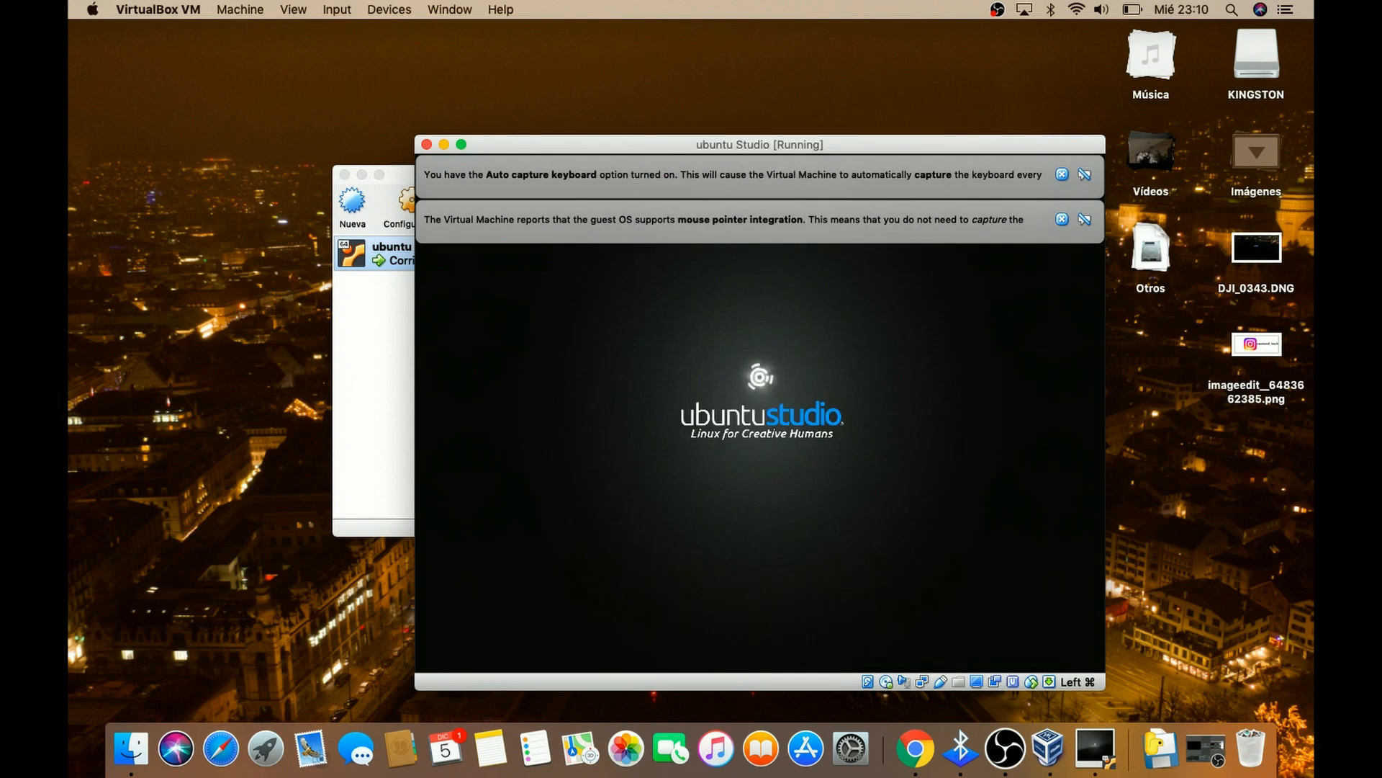
Step: Switch the virtual machine to full screen and dismiss the keyboard capture and mouse integration notices
{"action": "left_click", "coordinate": [301, 8]}
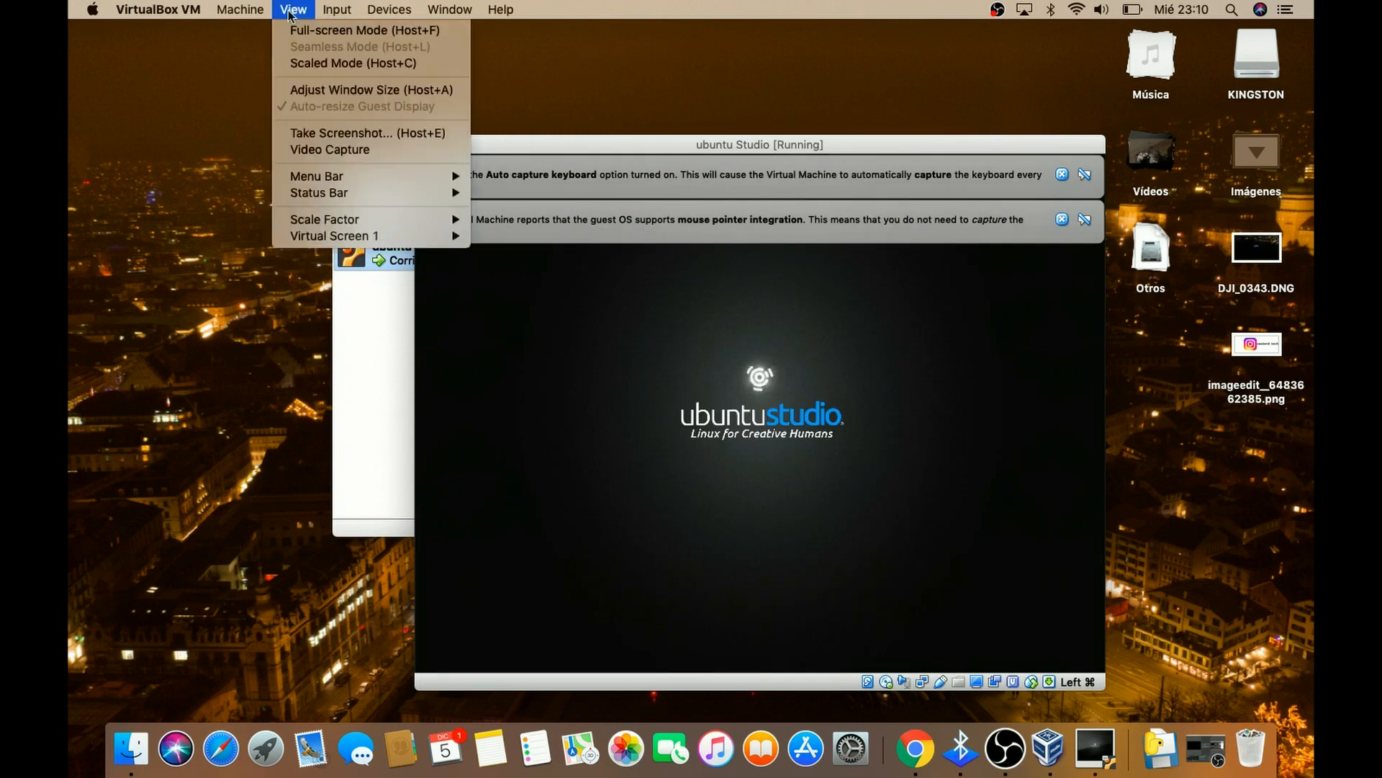
{"action": "left_click", "coordinate": [308, 88]}
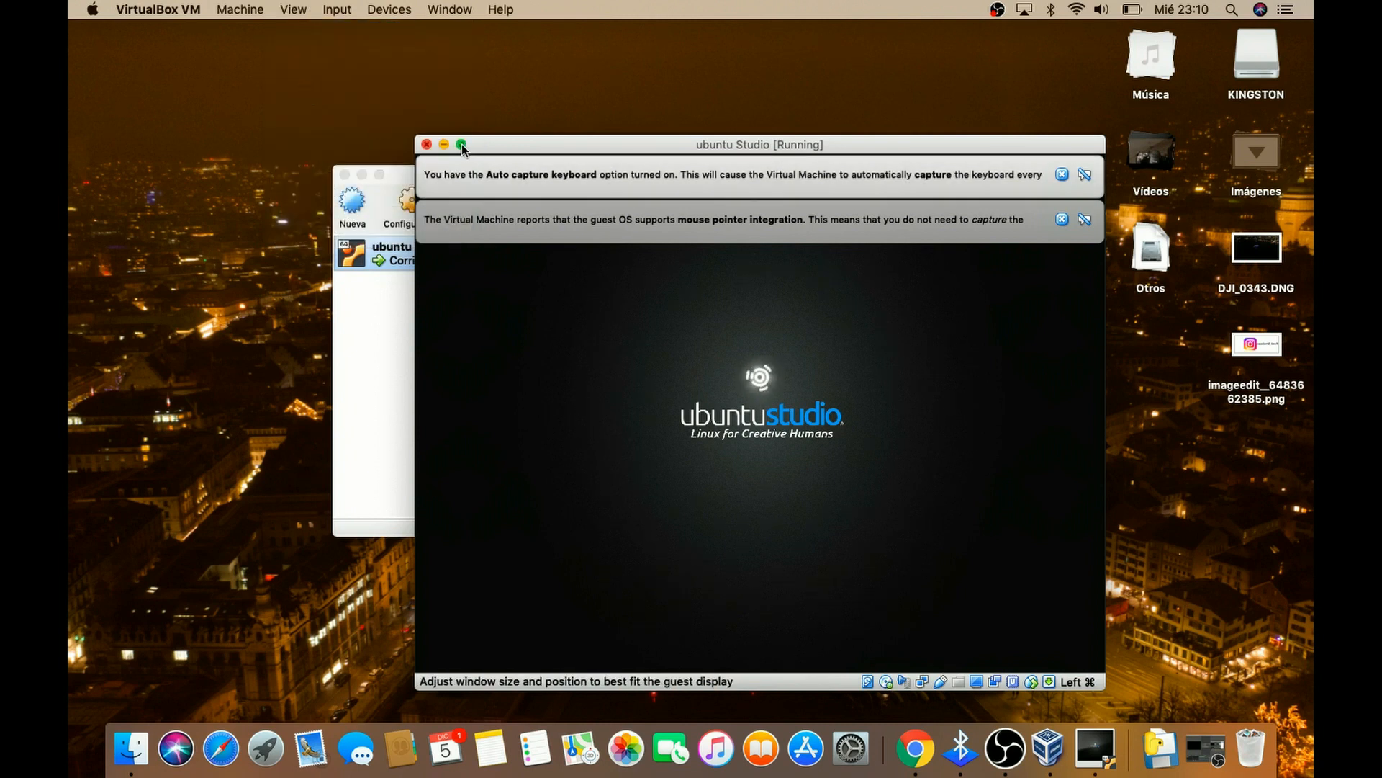
{"action": "left_click", "coordinate": [461, 145]}
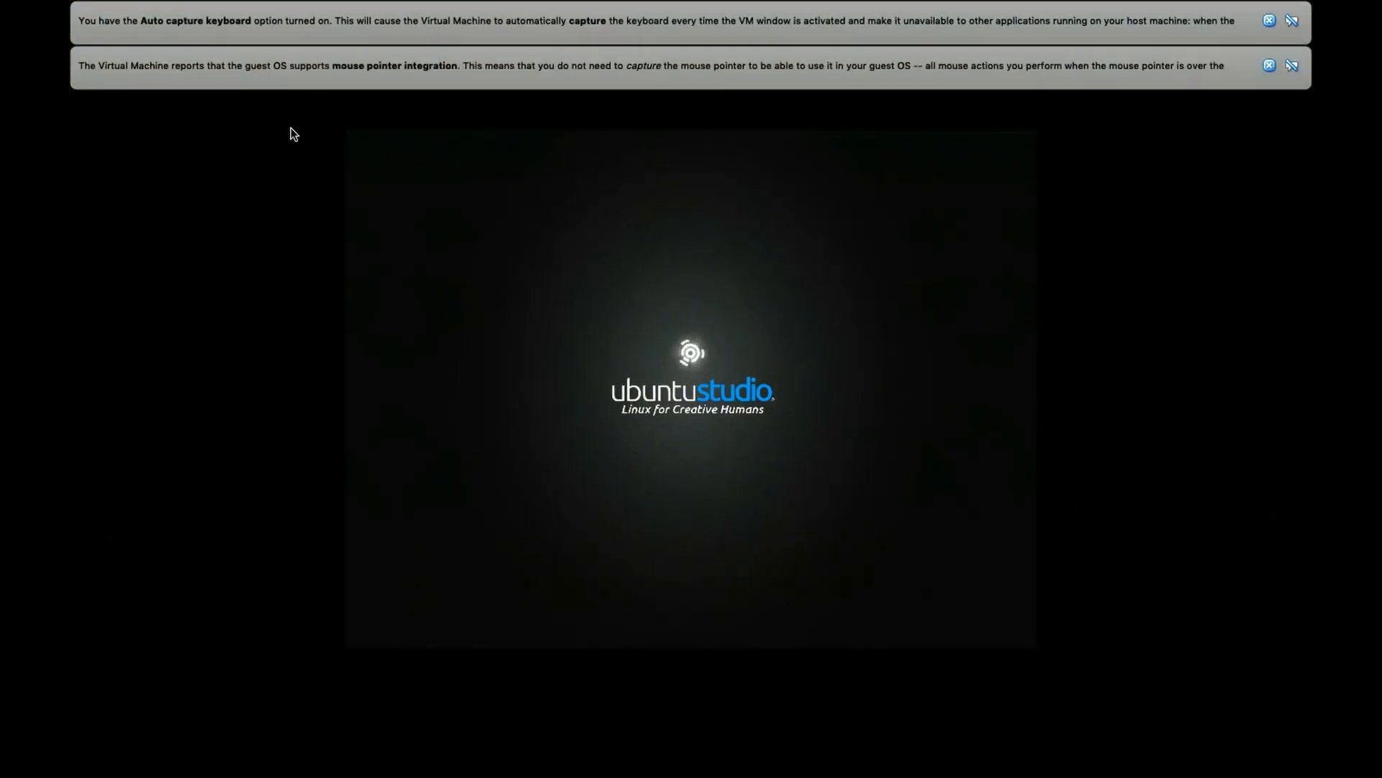
{"action": "left_click", "coordinate": [1269, 65]}
{"action": "left_click", "coordinate": [1266, 17]}
{"action": "mouse_move", "coordinate": [449, 5]}
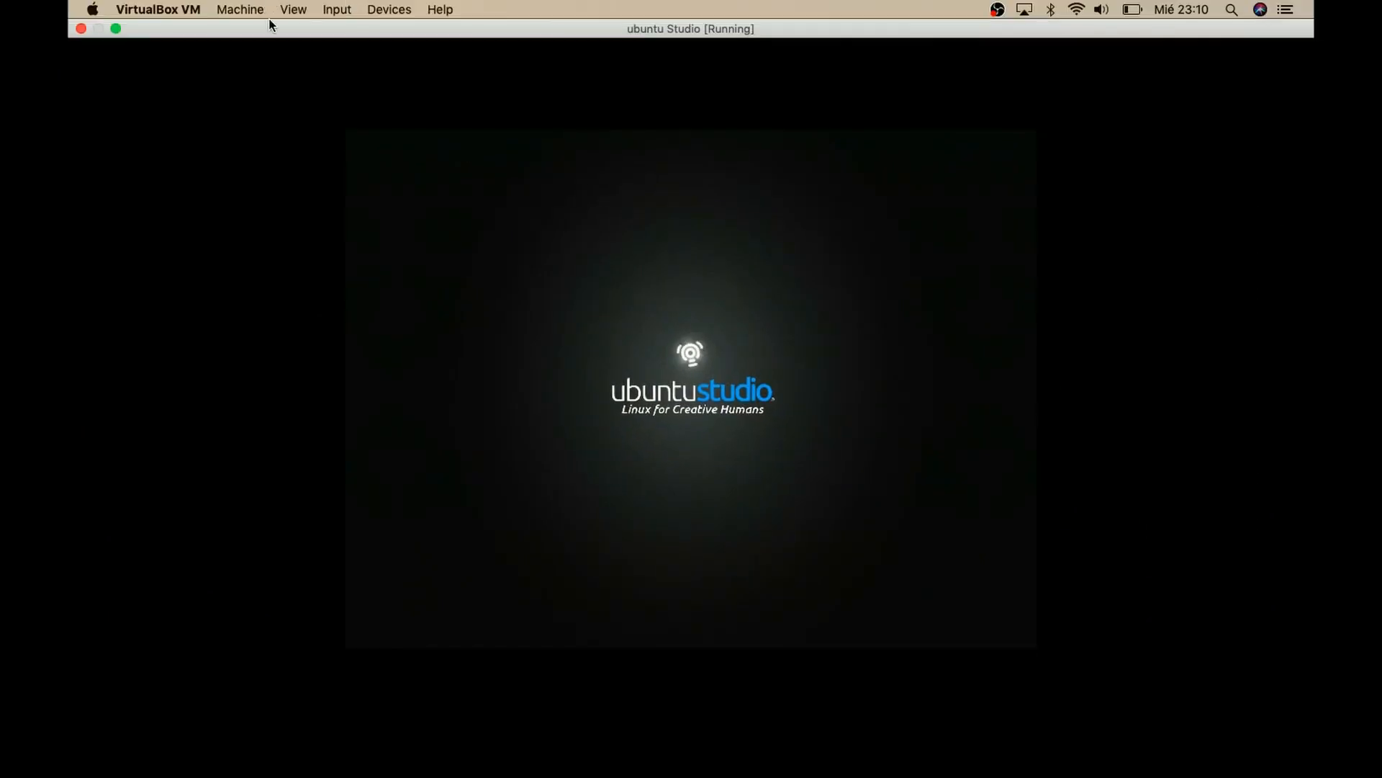
Step: Try Scaled Mode for the virtual machine's display, then make its window full screen again
{"action": "left_click", "coordinate": [293, 9]}
{"action": "left_click", "coordinate": [297, 70]}
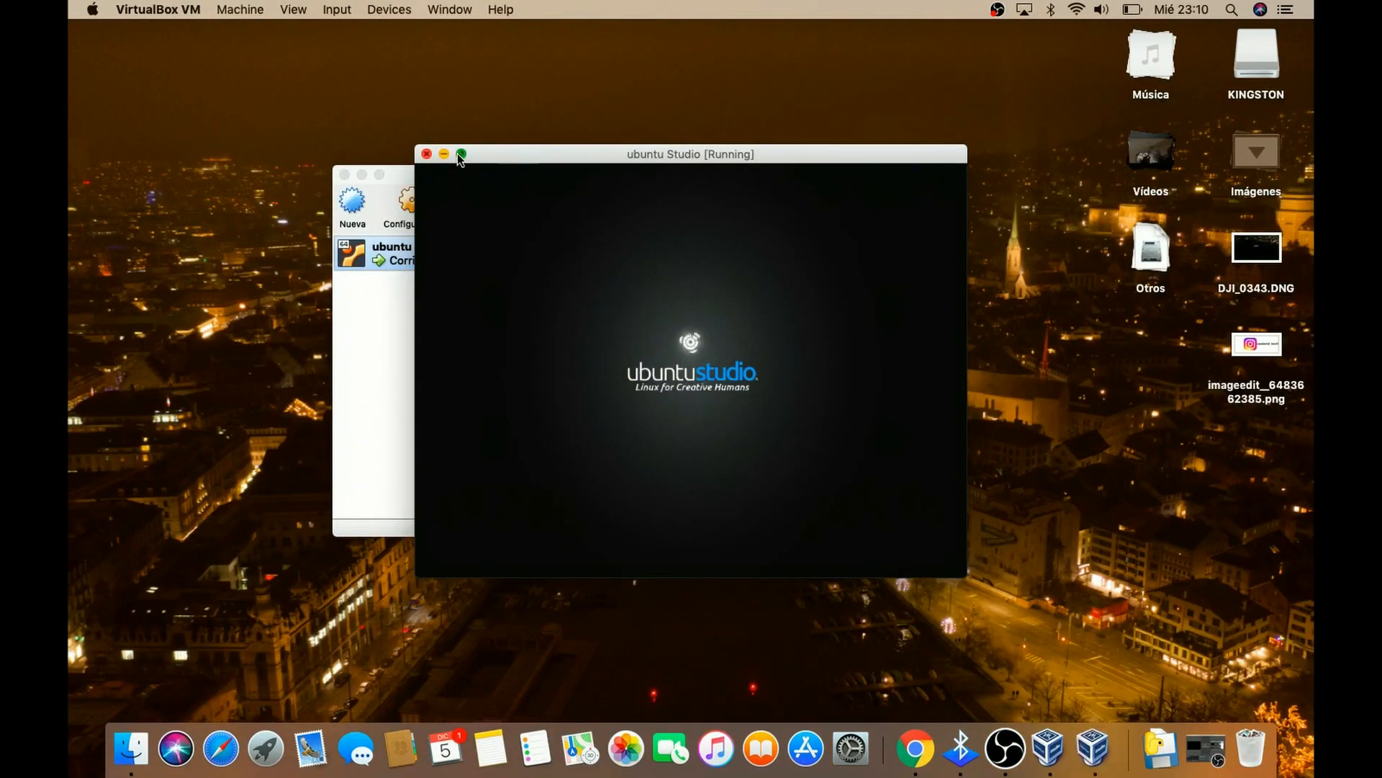
{"action": "left_click", "coordinate": [461, 154]}
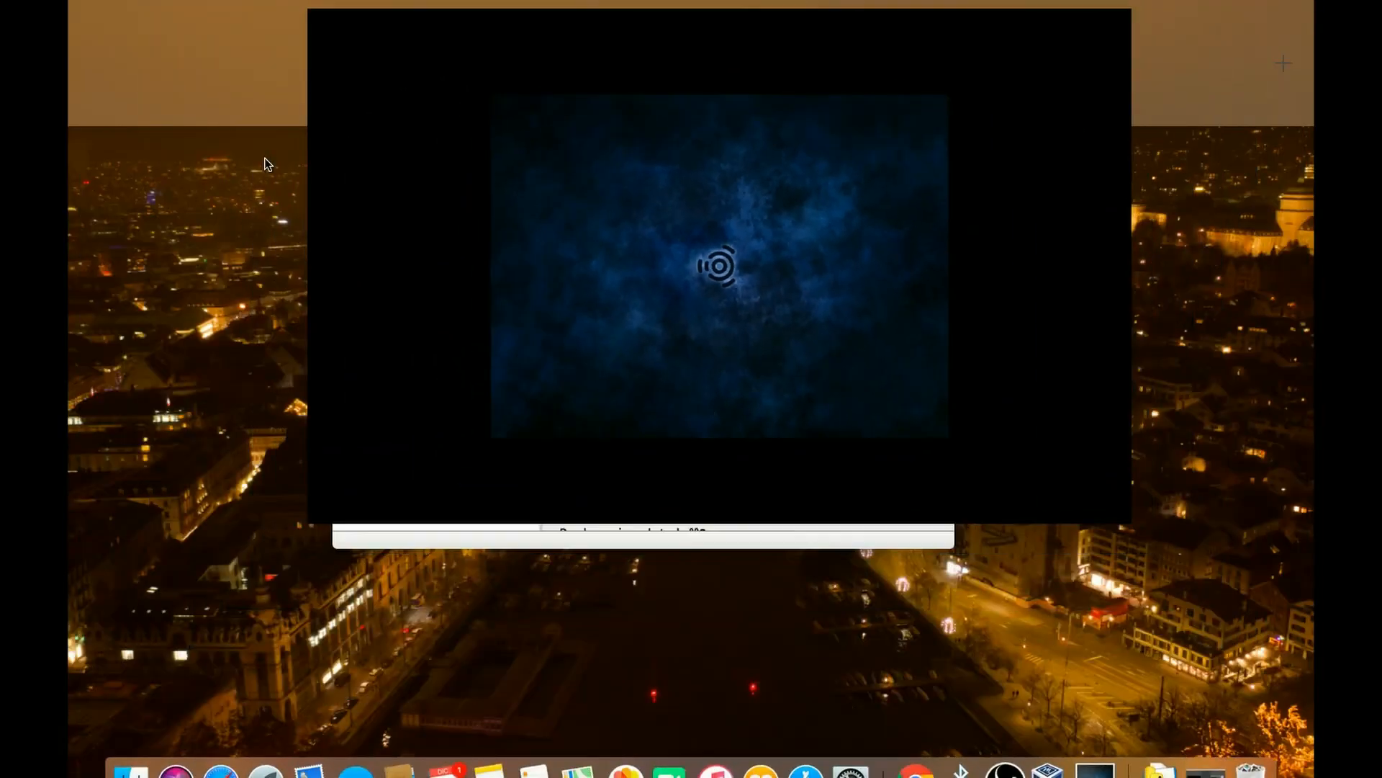
Step: Minimise the VirtualBox manager window on the desktop and return to the full-screen virtual machine
{"action": "key", "text": "ctrl+Left"}
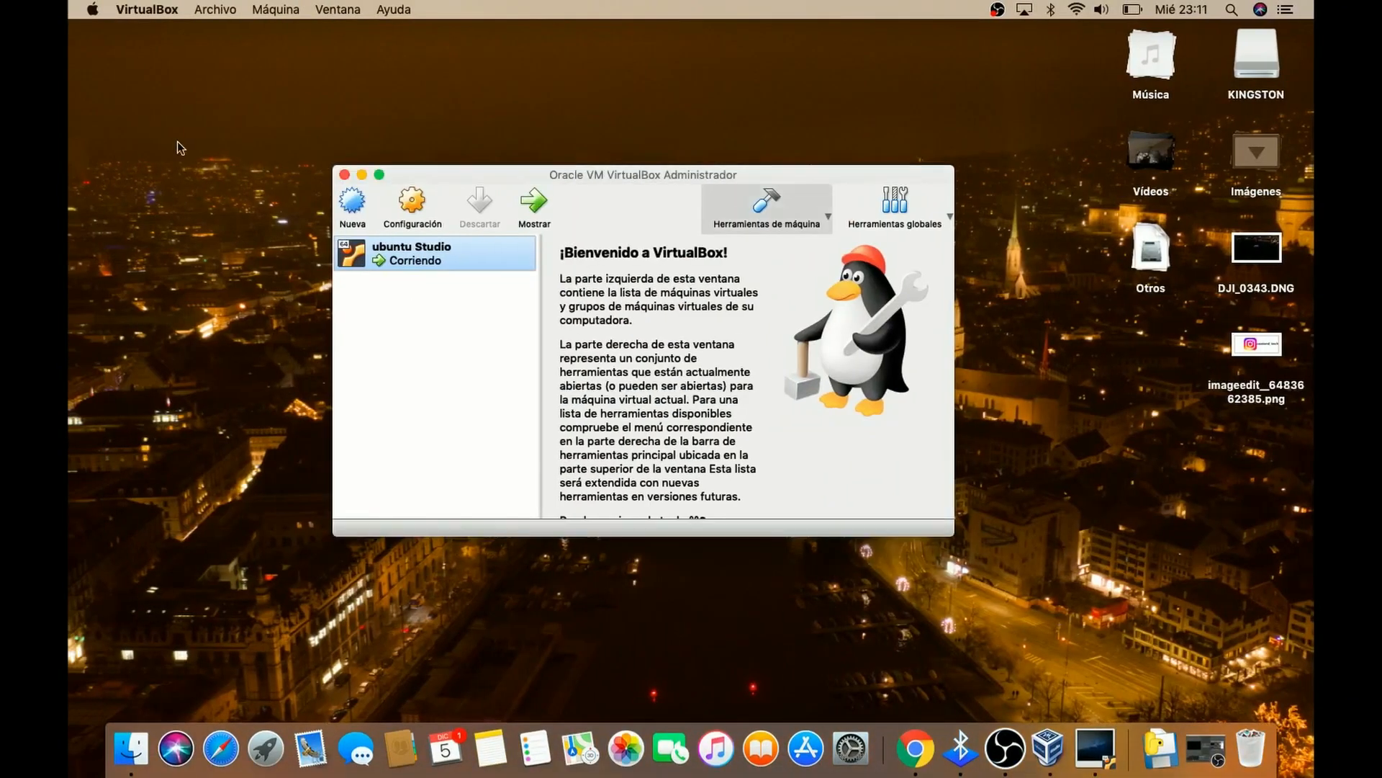
{"action": "left_click", "coordinate": [362, 175]}
{"action": "key", "text": "ctrl+Right"}
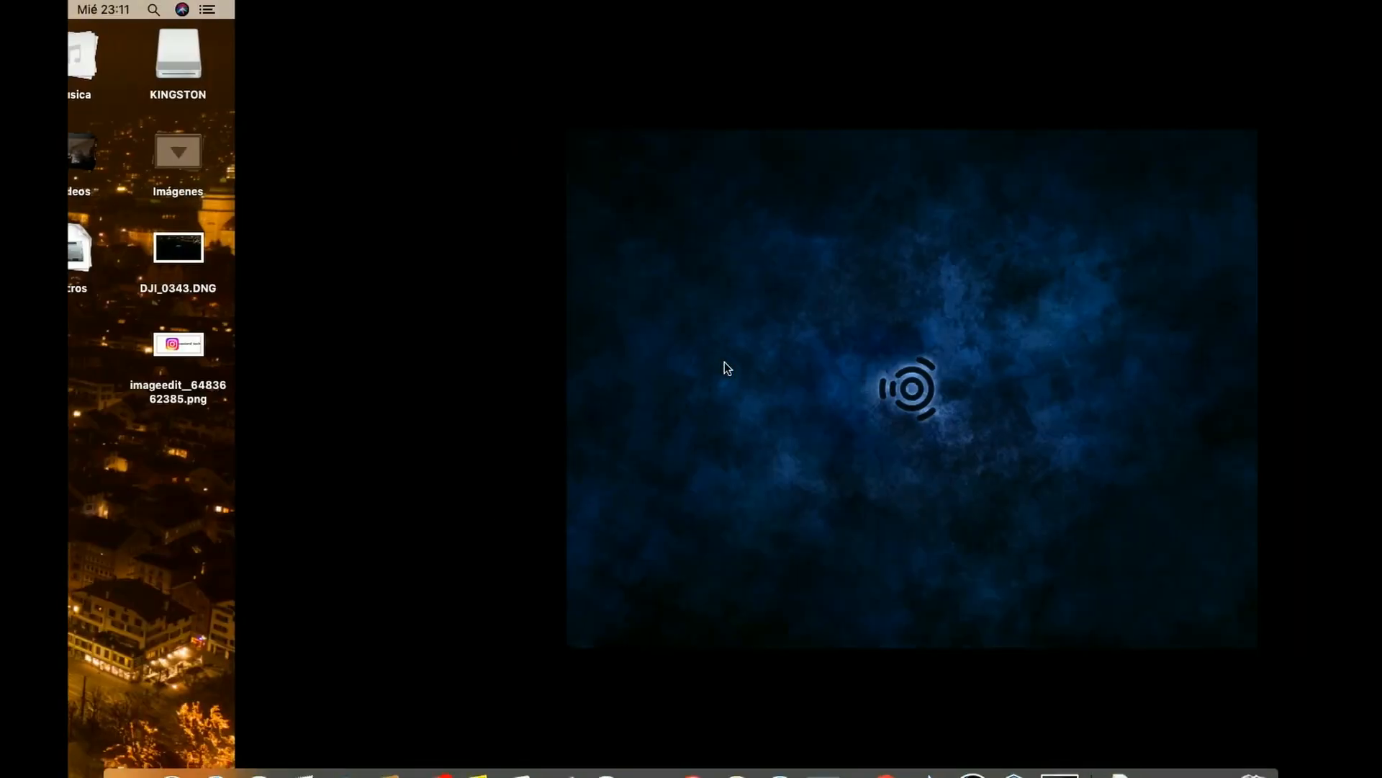
Step: Turn off Full-screen Mode so the virtual machine runs in a normal window
{"action": "mouse_move", "coordinate": [650, 4]}
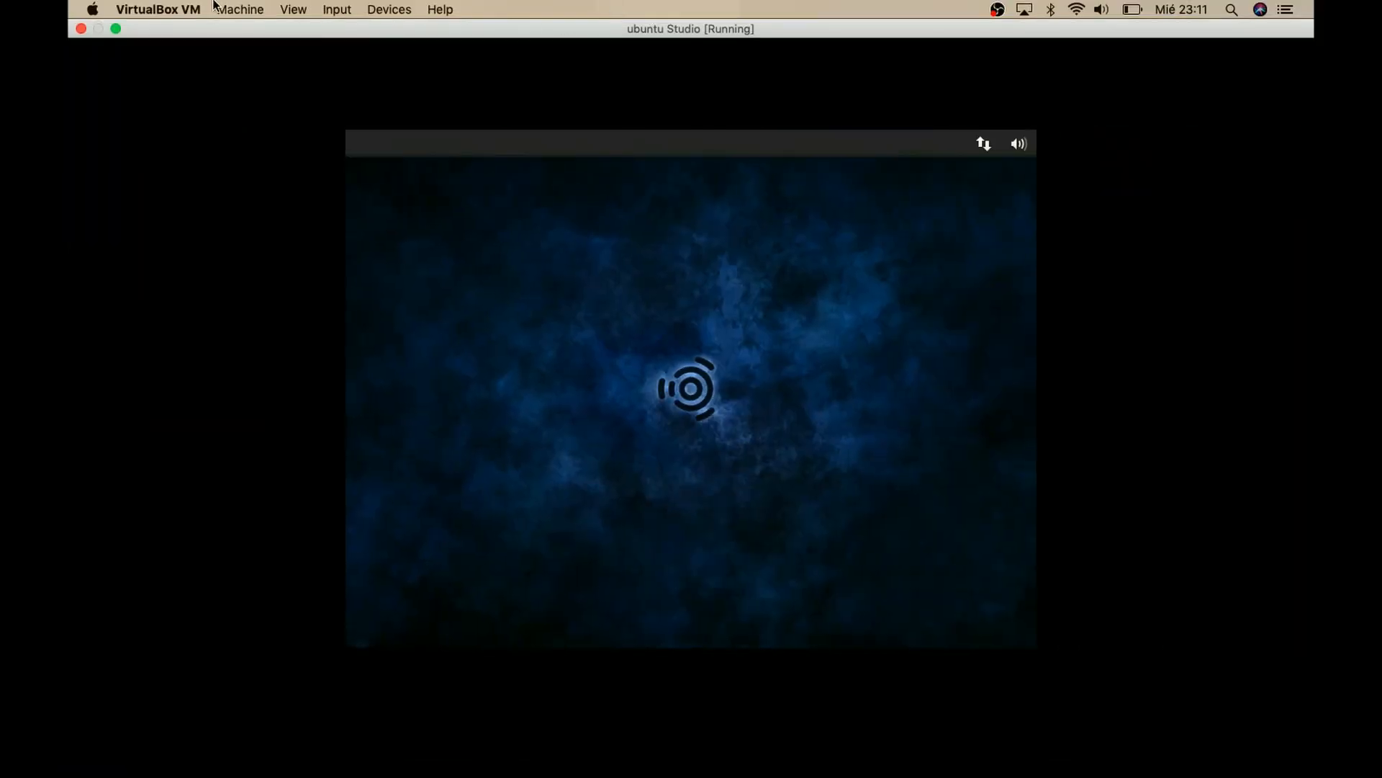
{"action": "left_click", "coordinate": [294, 10]}
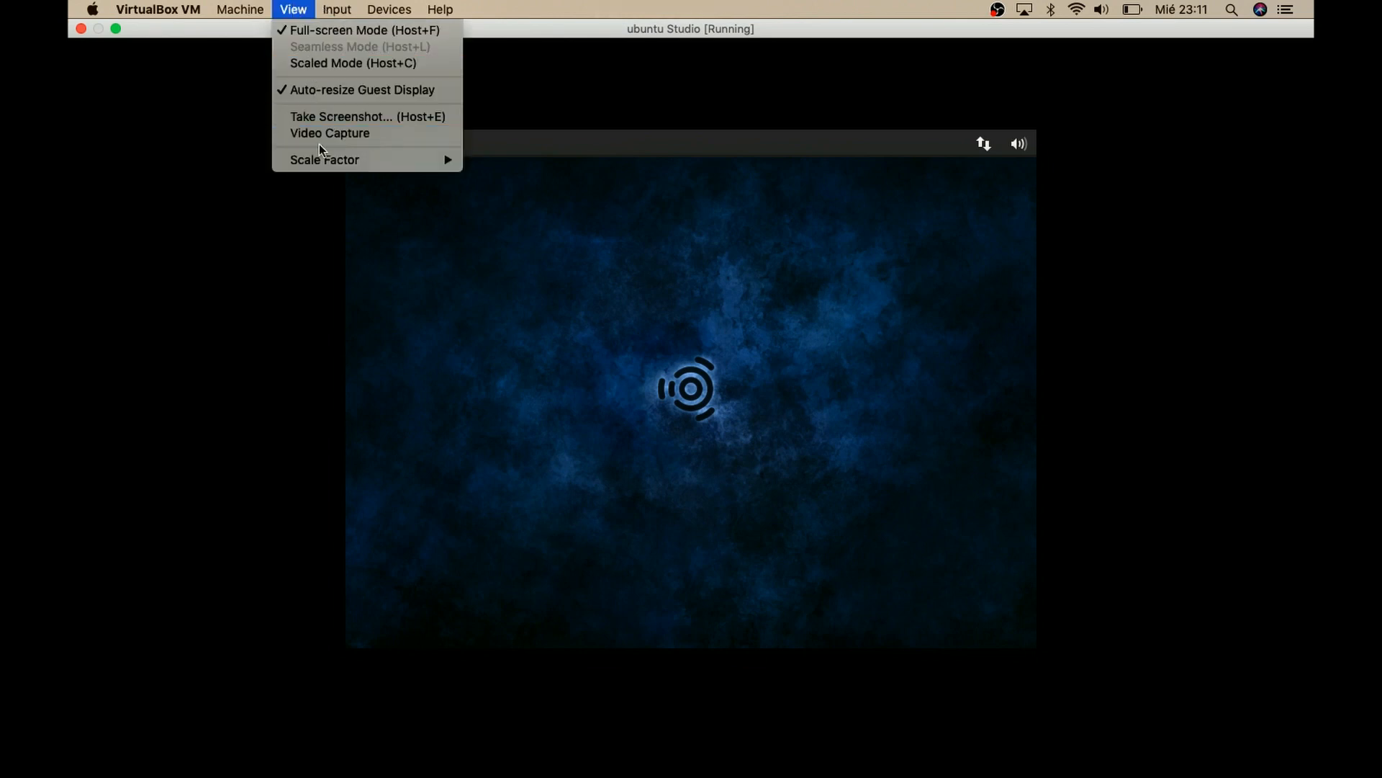
{"action": "mouse_move", "coordinate": [320, 163]}
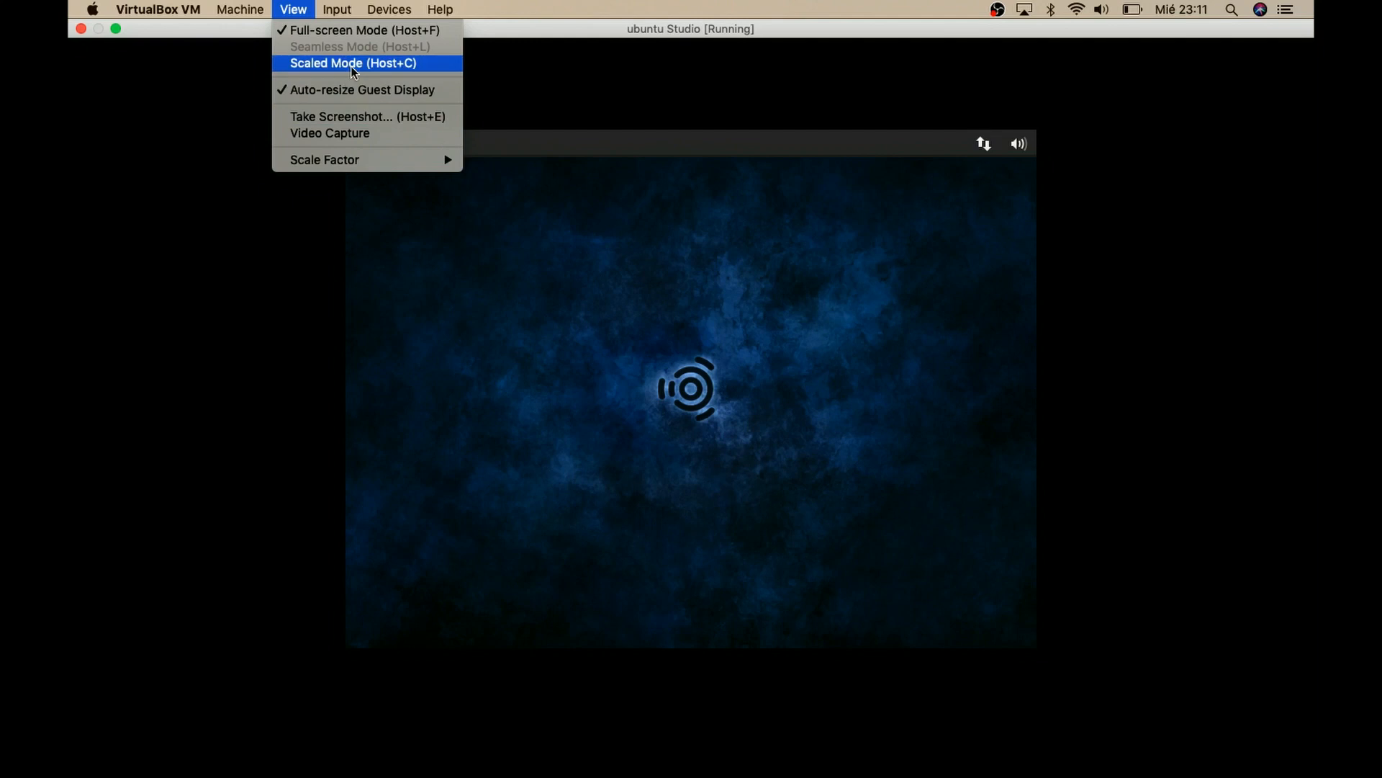
{"action": "mouse_move", "coordinate": [359, 20]}
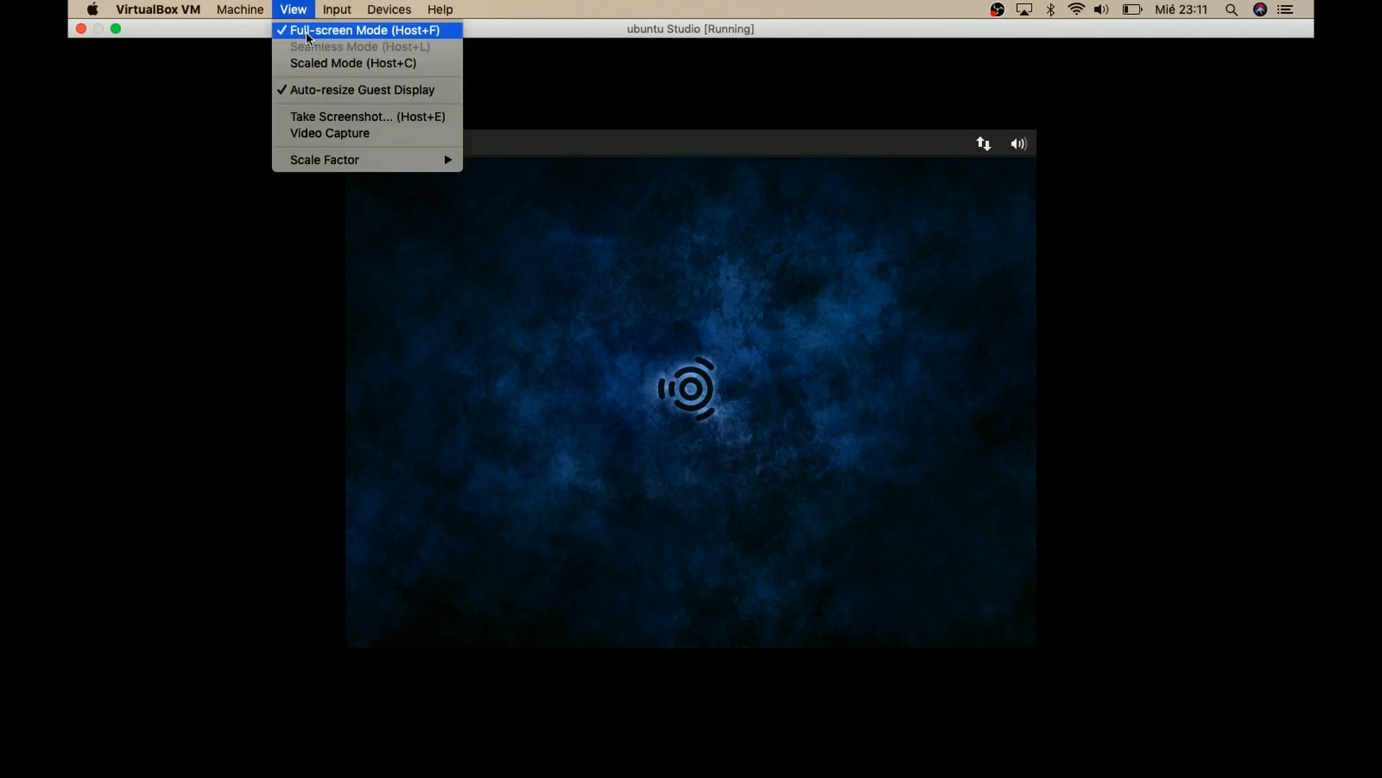
{"action": "left_click", "coordinate": [317, 27]}
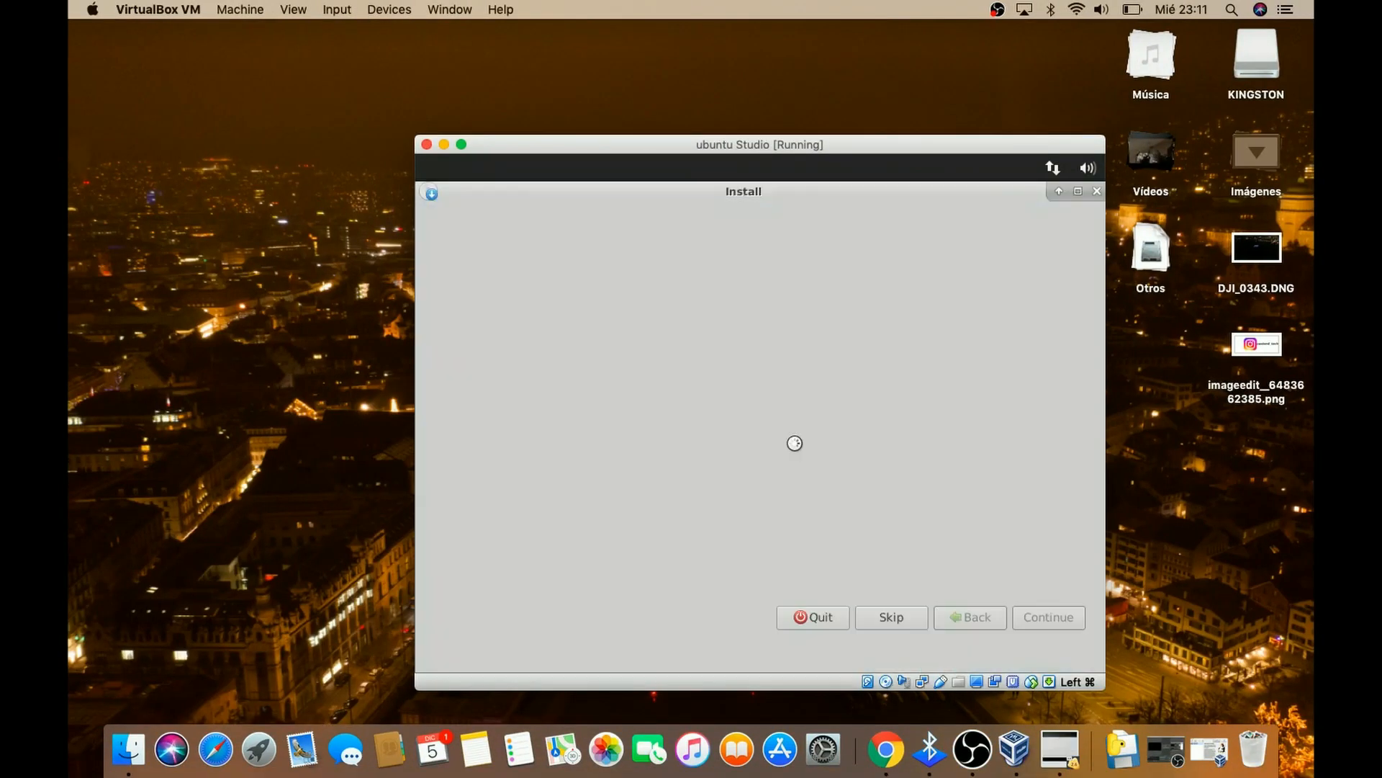
Step: Continue through the installer's opening pages to the Ubuntu Studio installation options
{"action": "left_click", "coordinate": [1041, 618]}
{"action": "left_click", "coordinate": [1045, 621]}
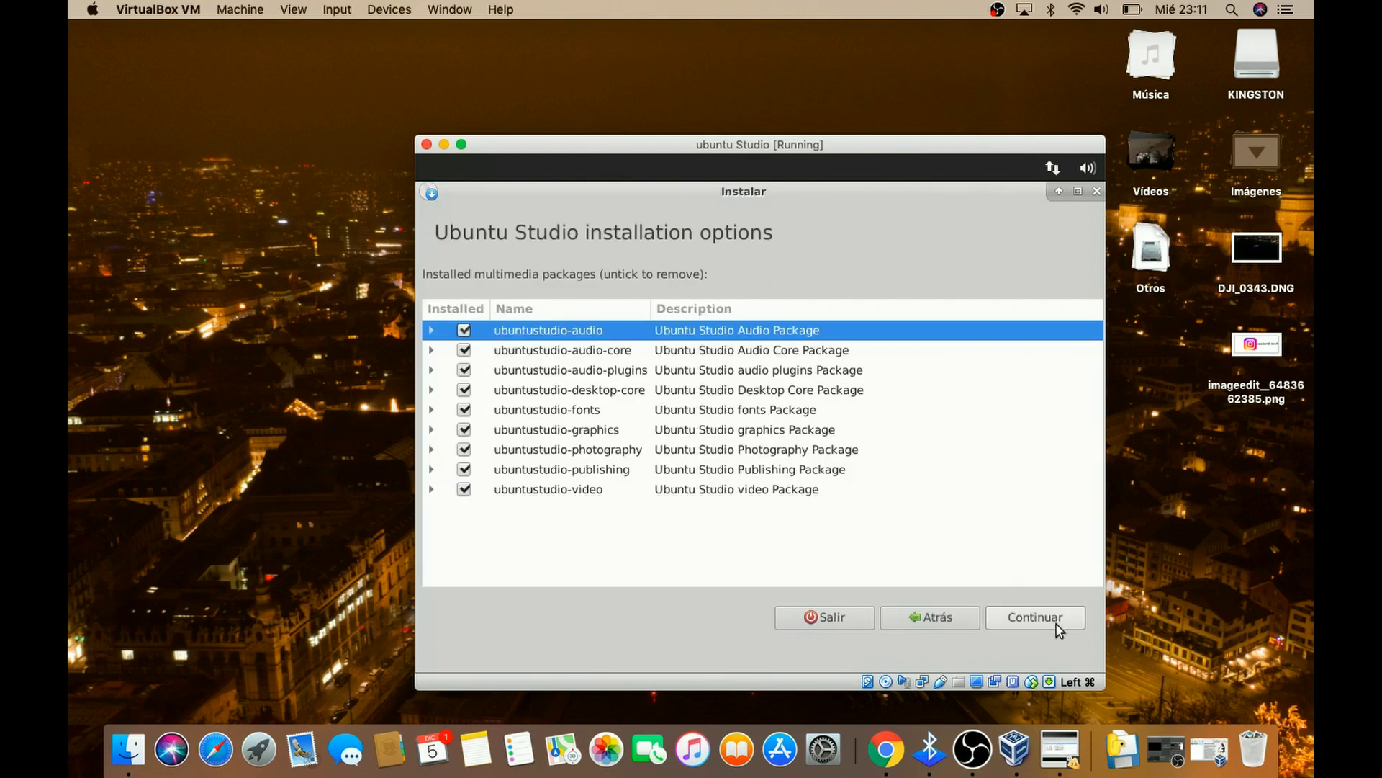
Step: Keep all multimedia packages and start the installation, accepting the disk changes
{"action": "left_click", "coordinate": [1038, 618]}
{"action": "left_click", "coordinate": [1039, 618]}
{"action": "left_click", "coordinate": [1073, 563]}
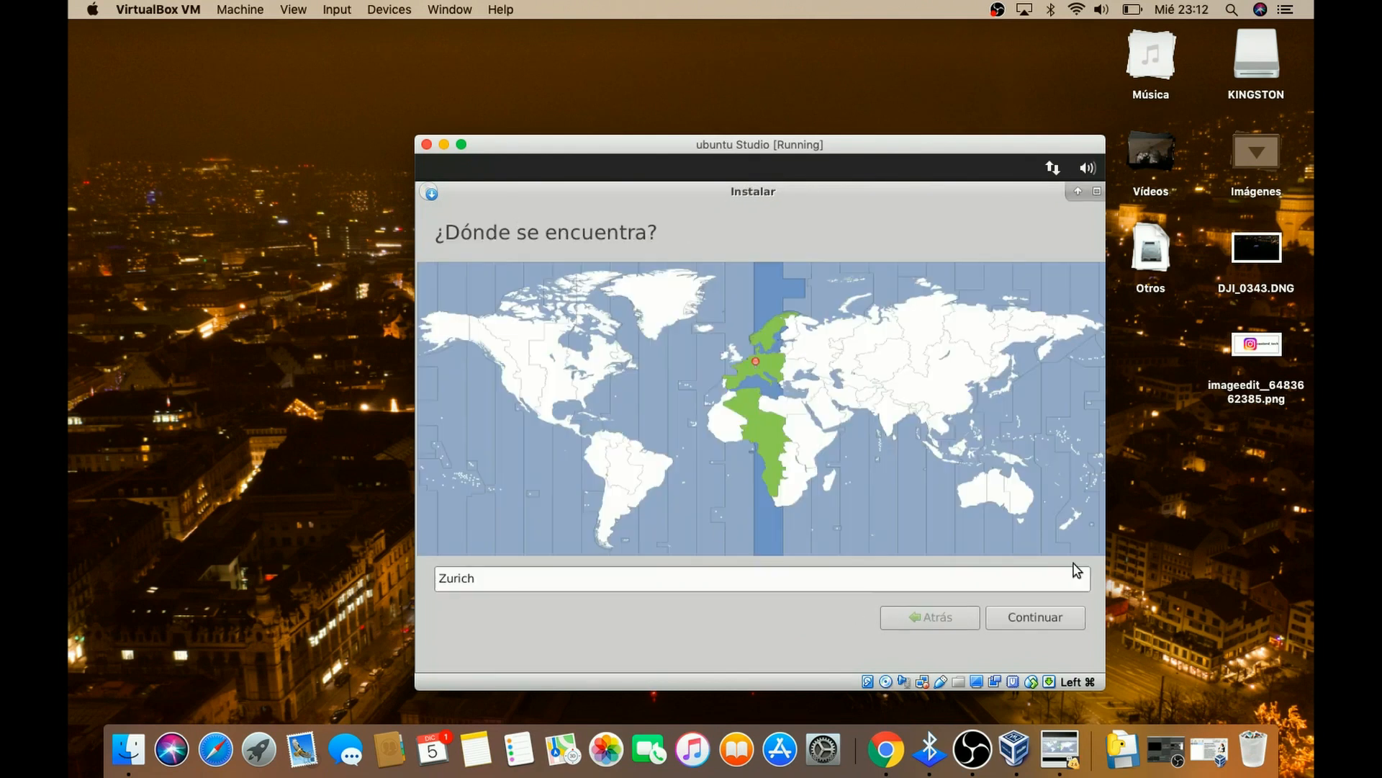
Step: Pick Zurich as the location on the installer's world map and continue to the account details
{"action": "left_click", "coordinate": [754, 376]}
{"action": "left_click", "coordinate": [753, 371]}
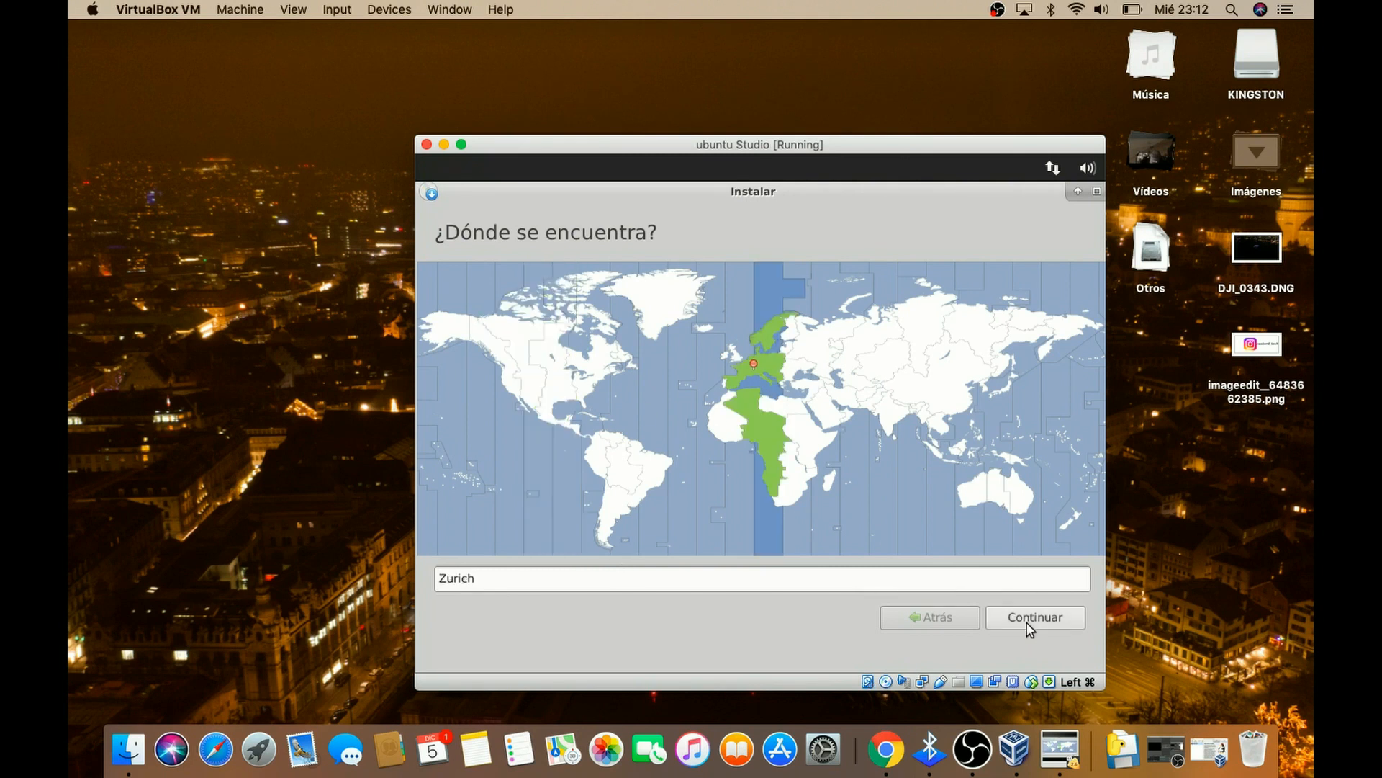
{"action": "left_click", "coordinate": [1026, 621]}
Step: Fill in the account's name, enter and confirm its password, and enable Iniciar sesión automáticamente
{"action": "type", "text": "castordtech"}
{"action": "left_click", "coordinate": [764, 409]}
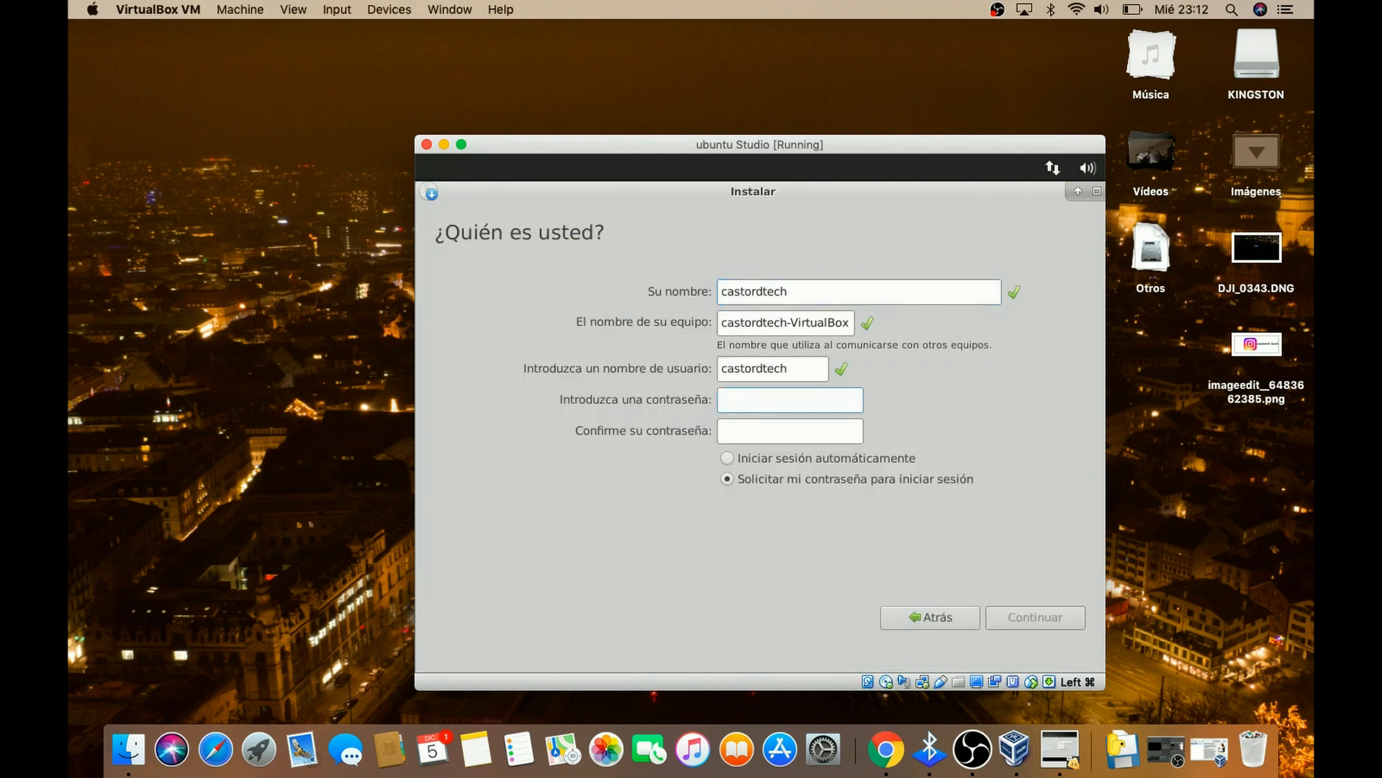
{"action": "type", "text": "*********"}
{"action": "key", "text": "Tab"}
{"action": "type", "text": "*********"}
{"action": "left_click", "coordinate": [727, 458]}
{"action": "left_click", "coordinate": [1039, 617]}
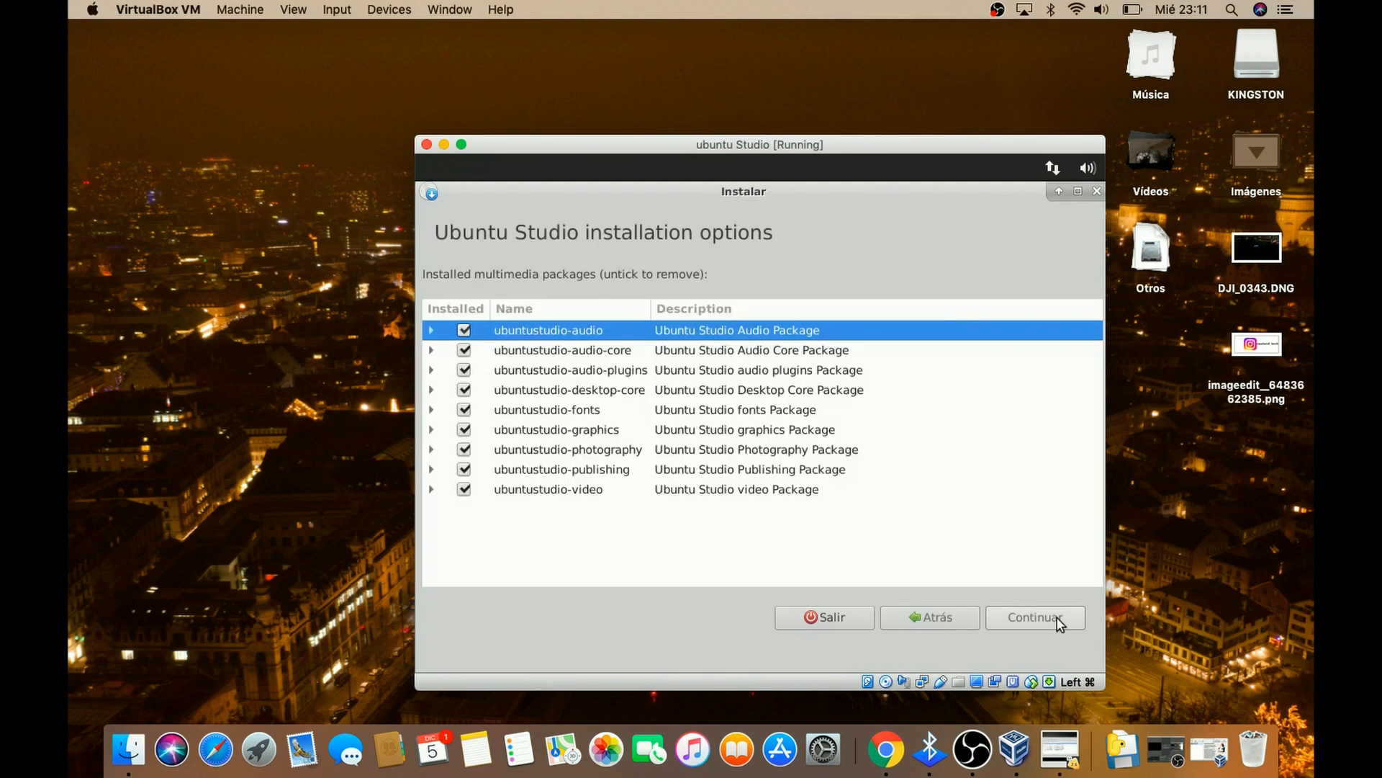
Step: Keep every multimedia package ticked and install with Borrar disco e instalar Ubuntu Studio, confirming the disk changes
{"action": "left_click", "coordinate": [1061, 624]}
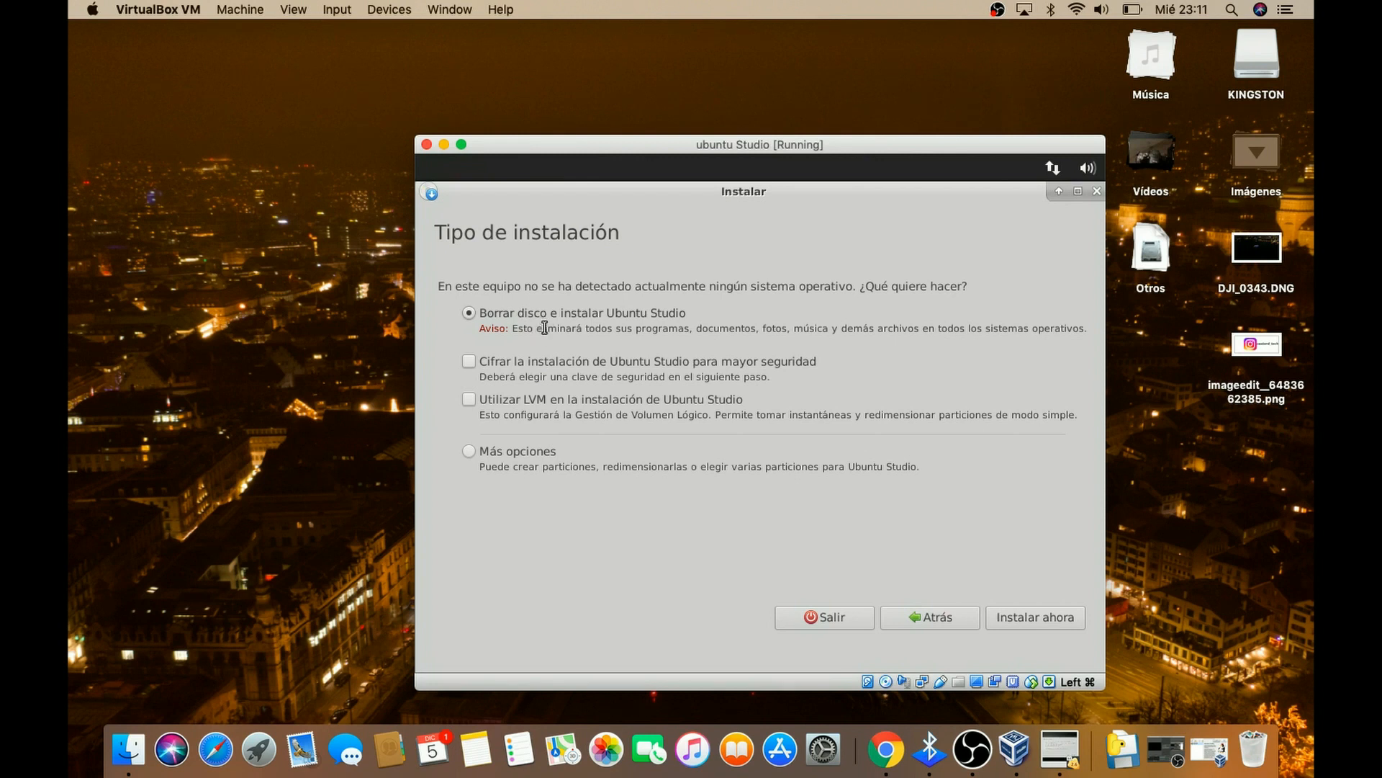
{"action": "left_click", "coordinate": [1031, 621]}
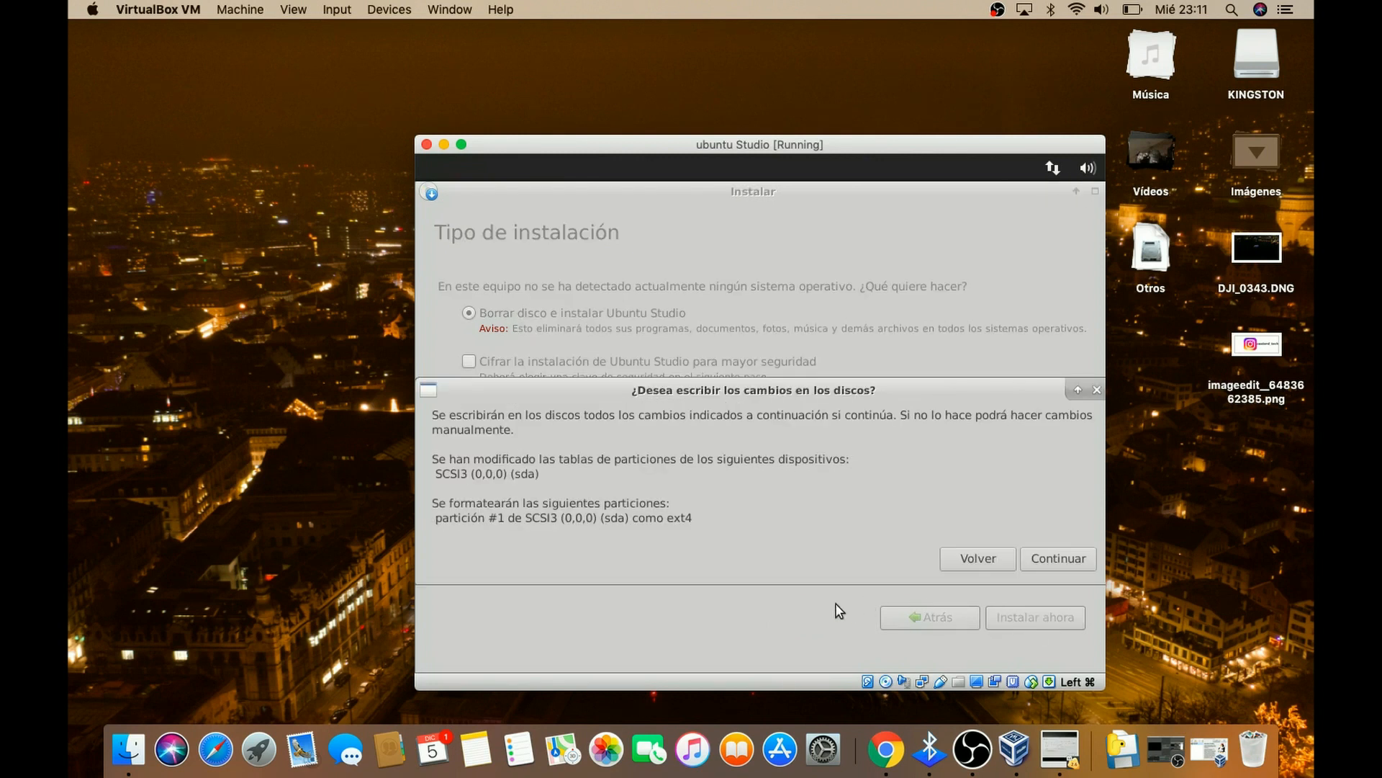
{"action": "left_click", "coordinate": [1073, 562]}
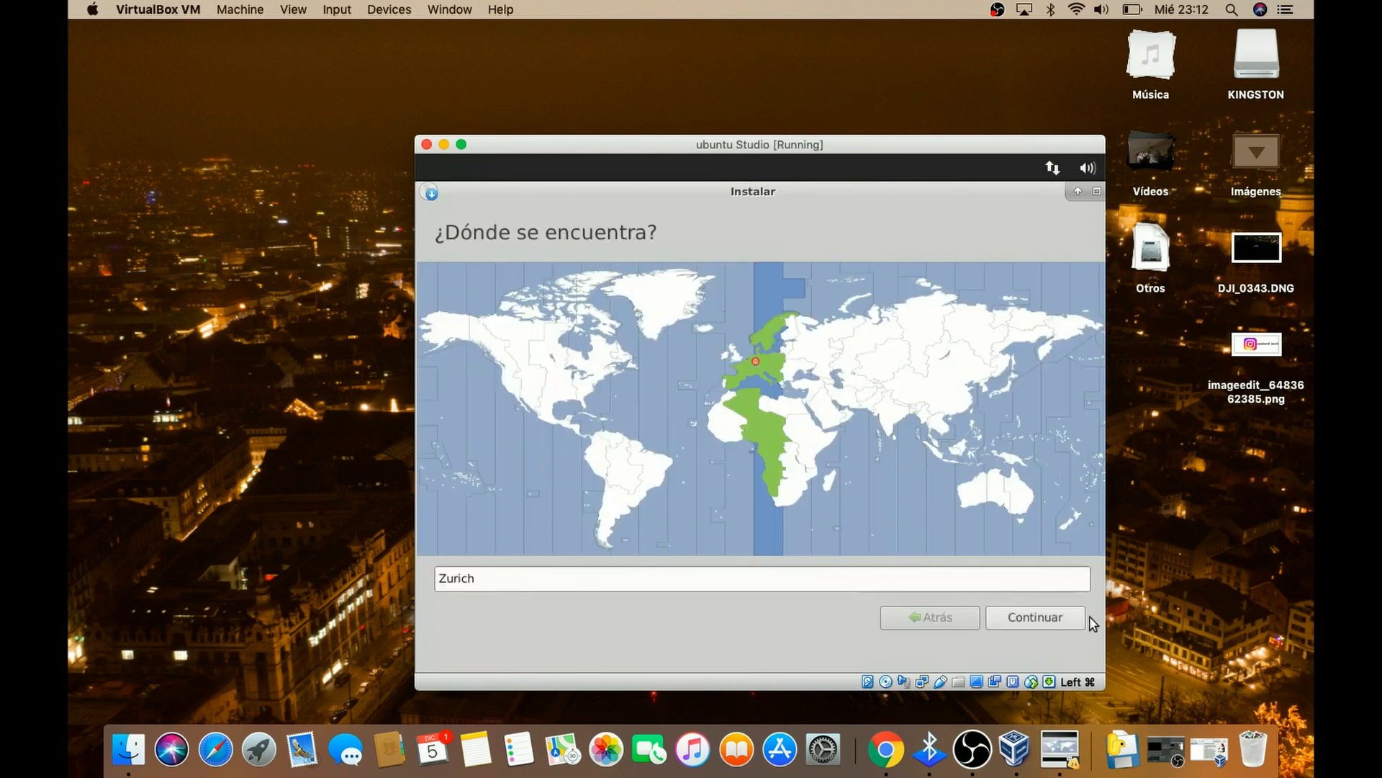
Step: Set the installer's location to Zurich on the time-zone map and accept it
{"action": "left_click", "coordinate": [541, 375]}
{"action": "left_click", "coordinate": [575, 382]}
{"action": "left_click", "coordinate": [774, 372]}
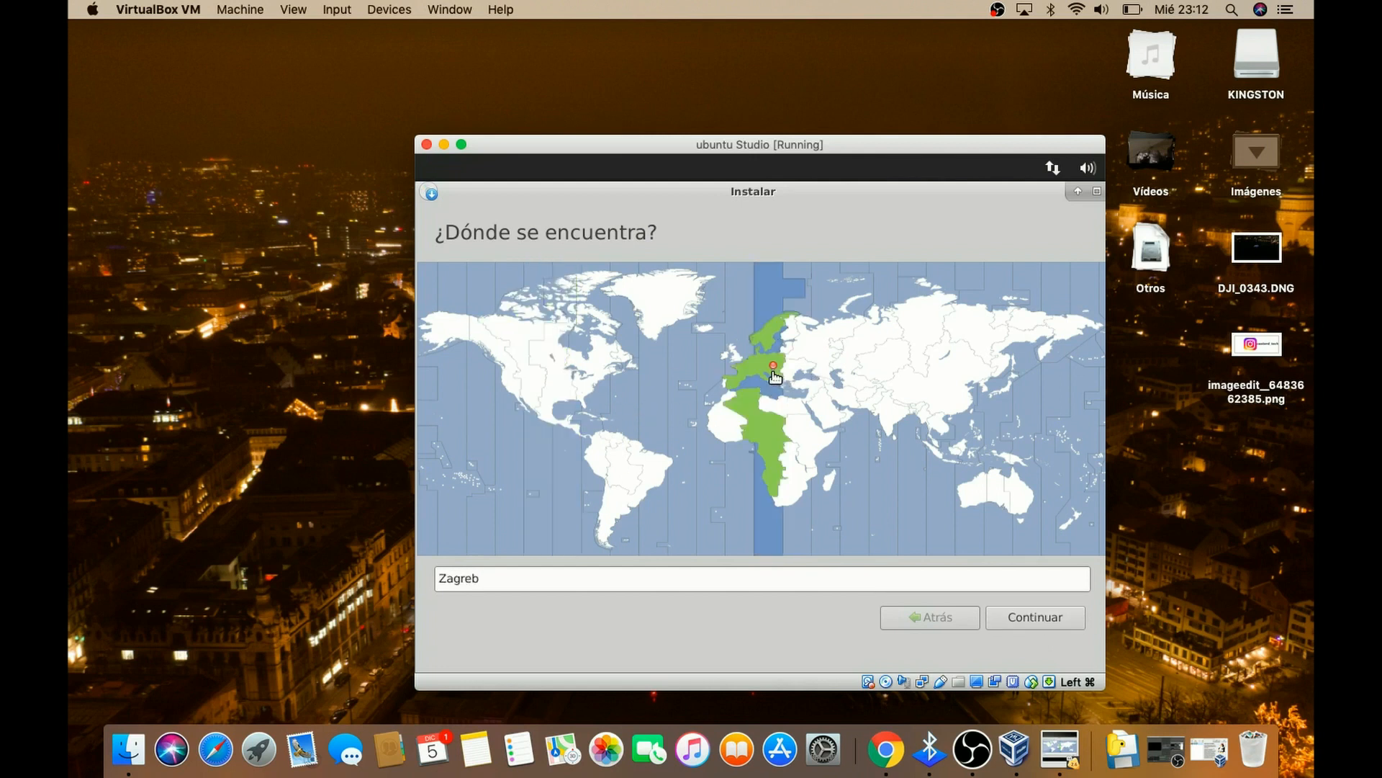
{"action": "left_click", "coordinate": [760, 367]}
{"action": "left_click", "coordinate": [755, 379]}
{"action": "left_click", "coordinate": [752, 369]}
{"action": "left_click", "coordinate": [754, 373]}
{"action": "left_click", "coordinate": [1027, 620]}
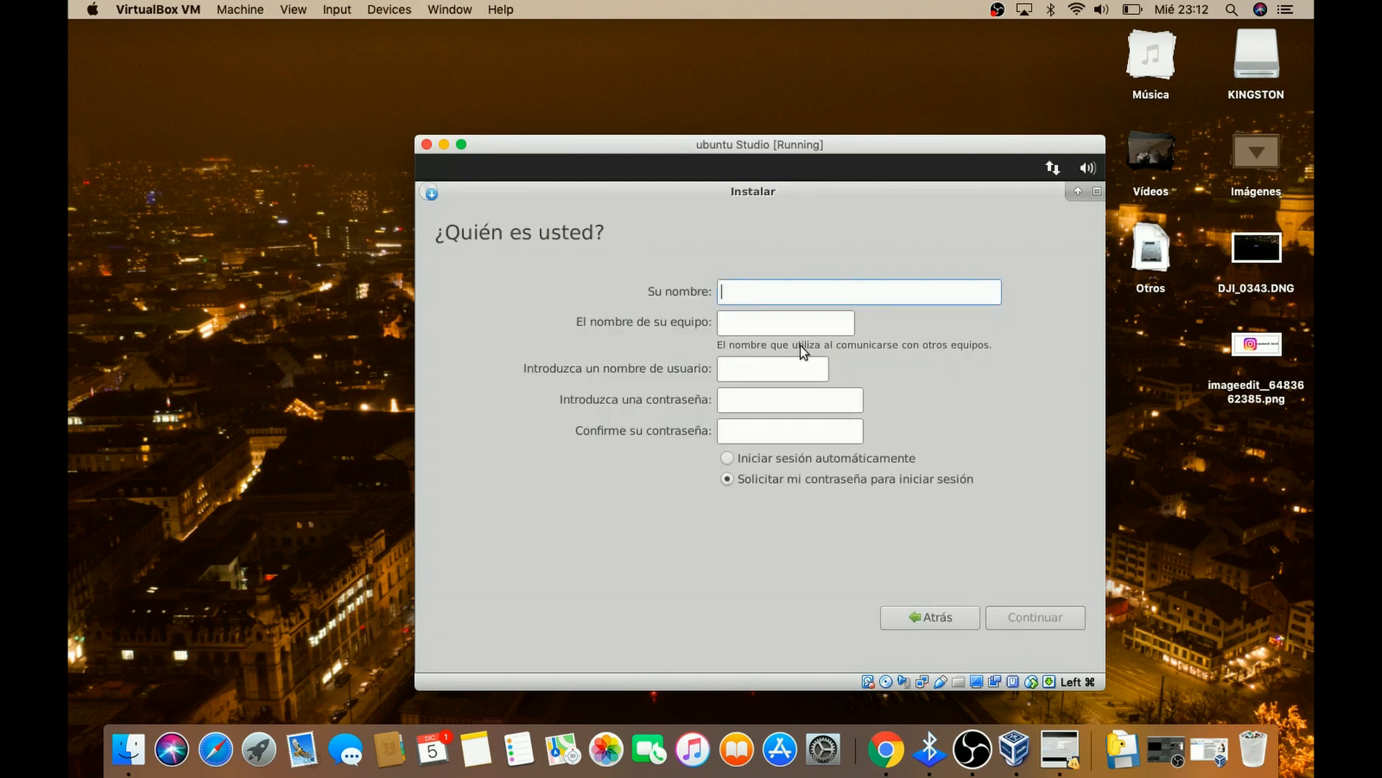
Step: Fill in the account's name on the ¿Quién es usted? page, inserting its missing letter d
{"action": "type", "text": "castor"}
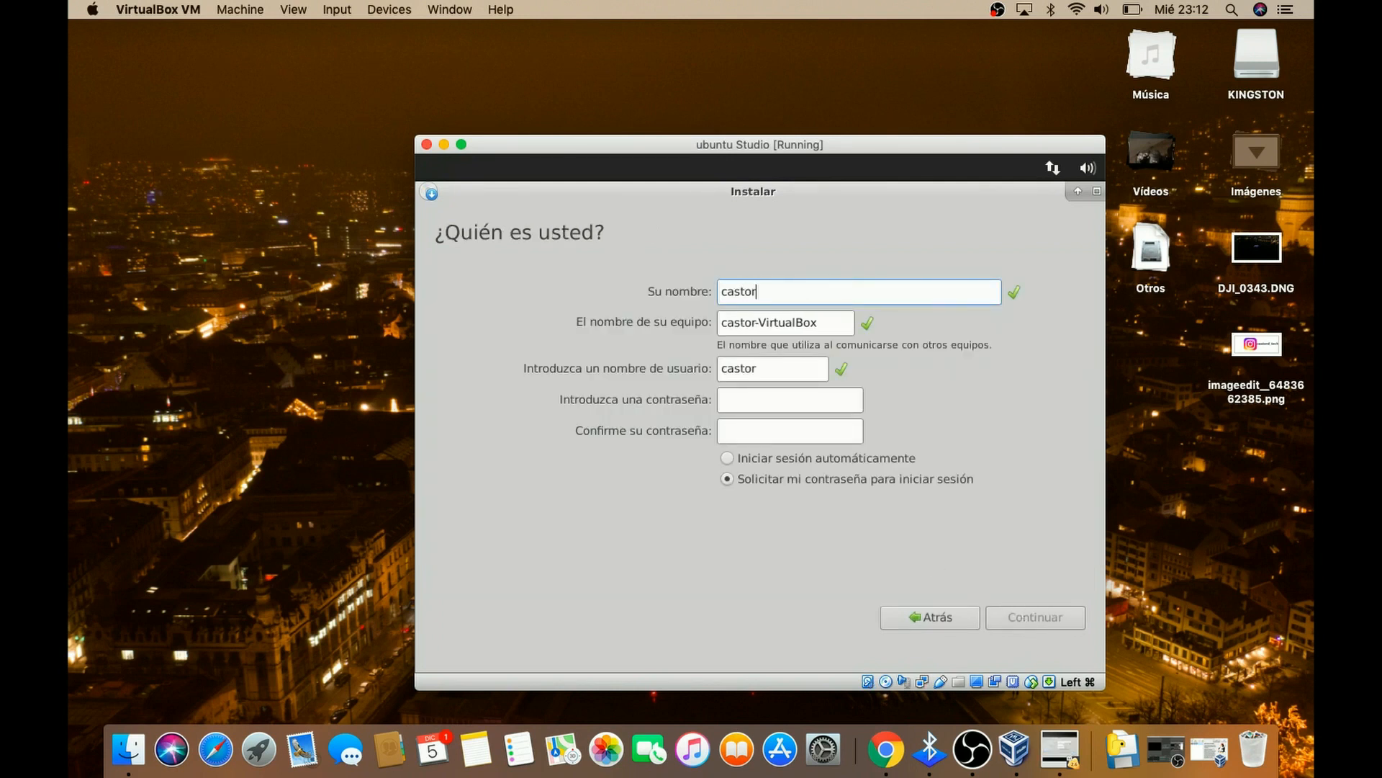
{"action": "type", "text": "tech"}
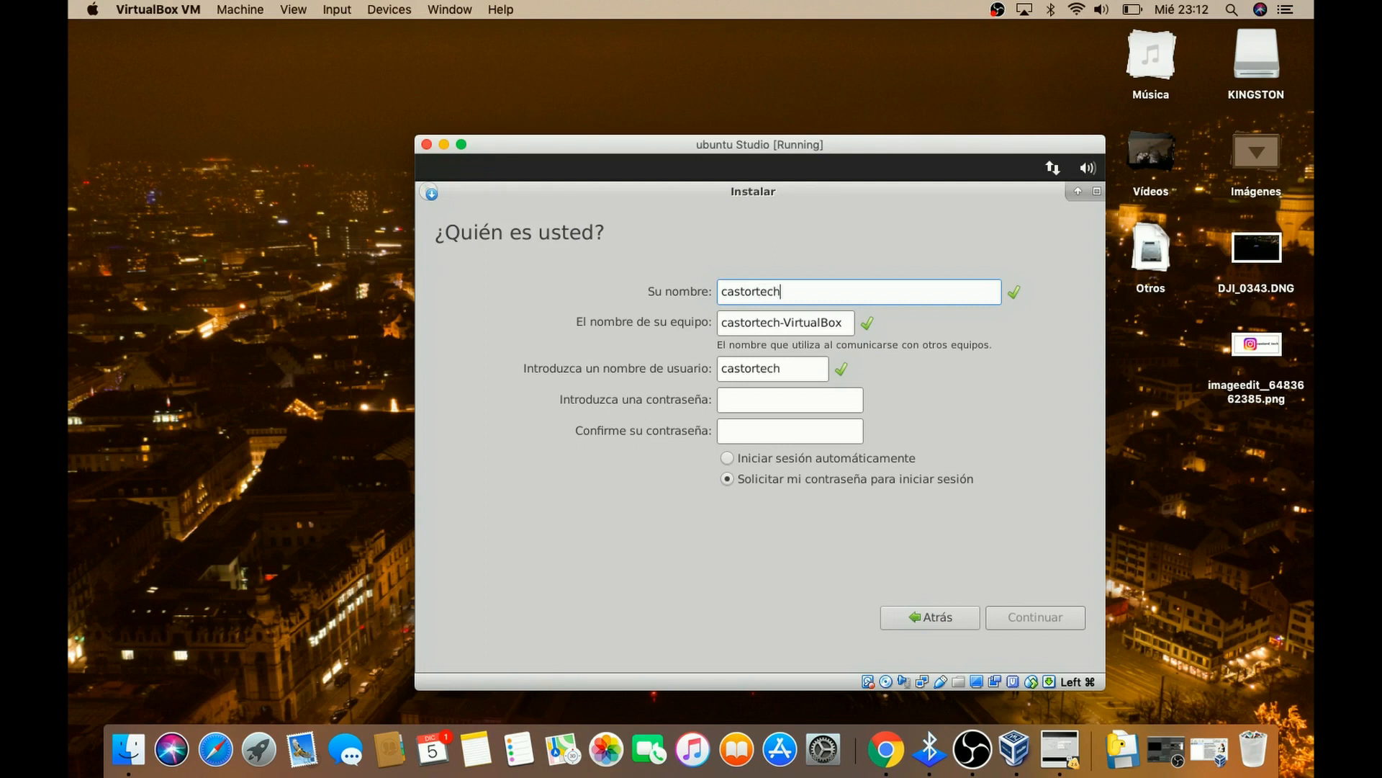
{"action": "left_click", "coordinate": [756, 293]}
{"action": "type", "text": "d"}
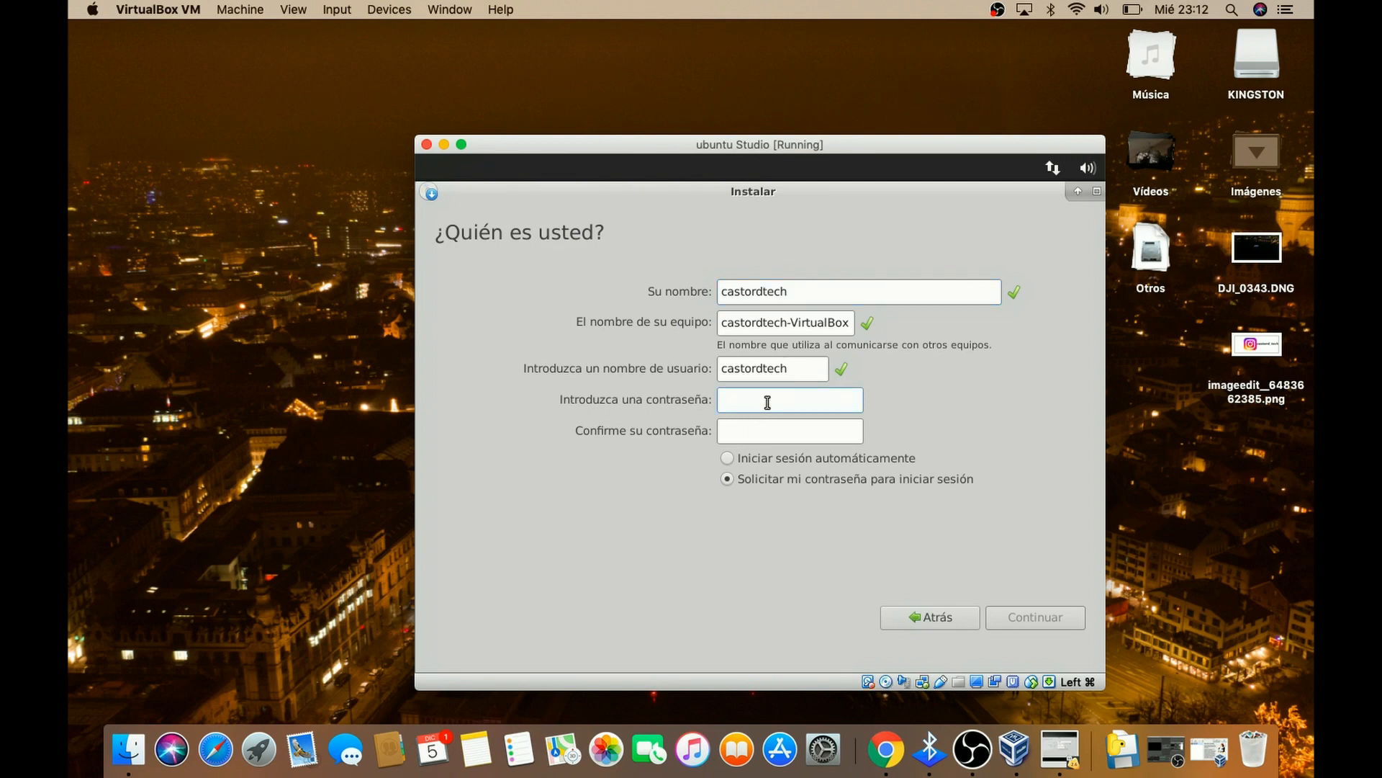
Step: Enter and confirm the account password, enable Iniciar sesión automáticamente and continue the installation
{"action": "type", "text": "****"}
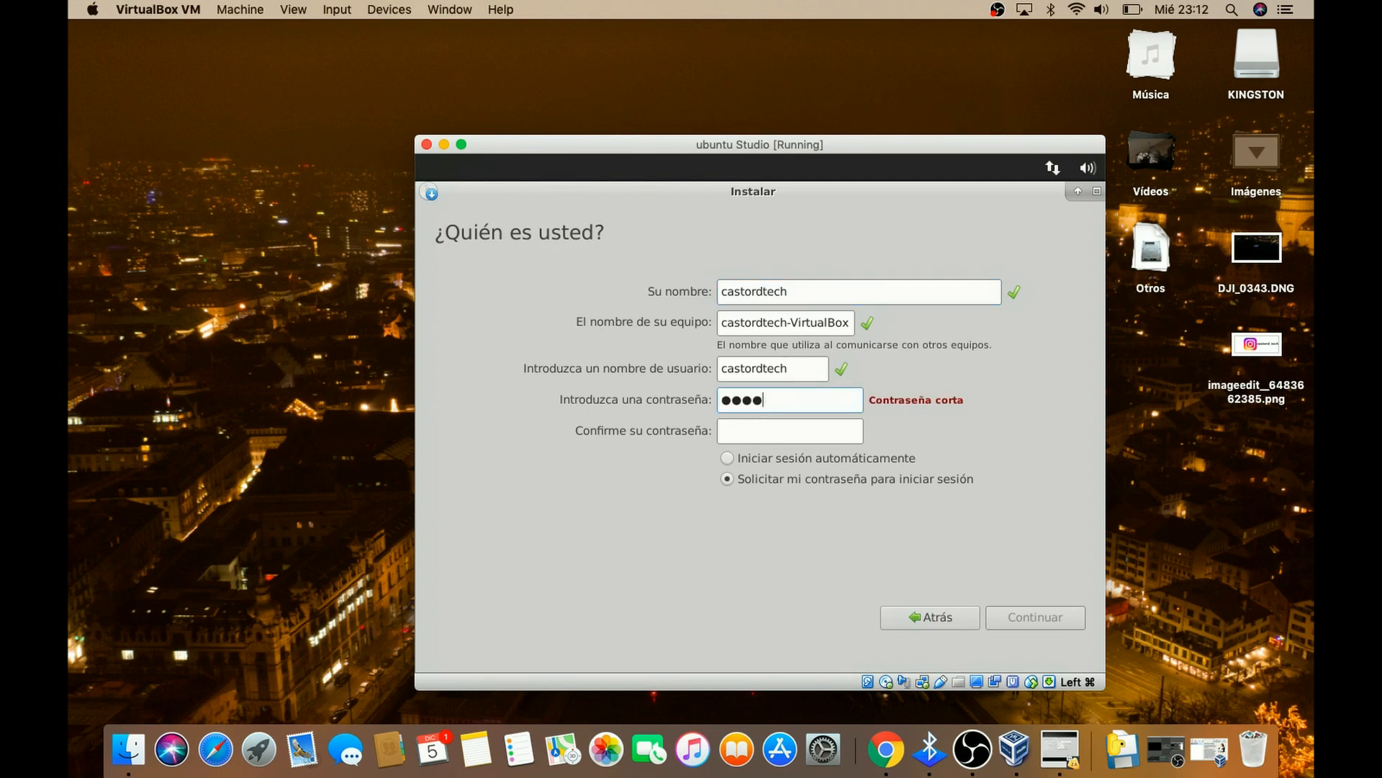
{"action": "type", "text": "**********"}
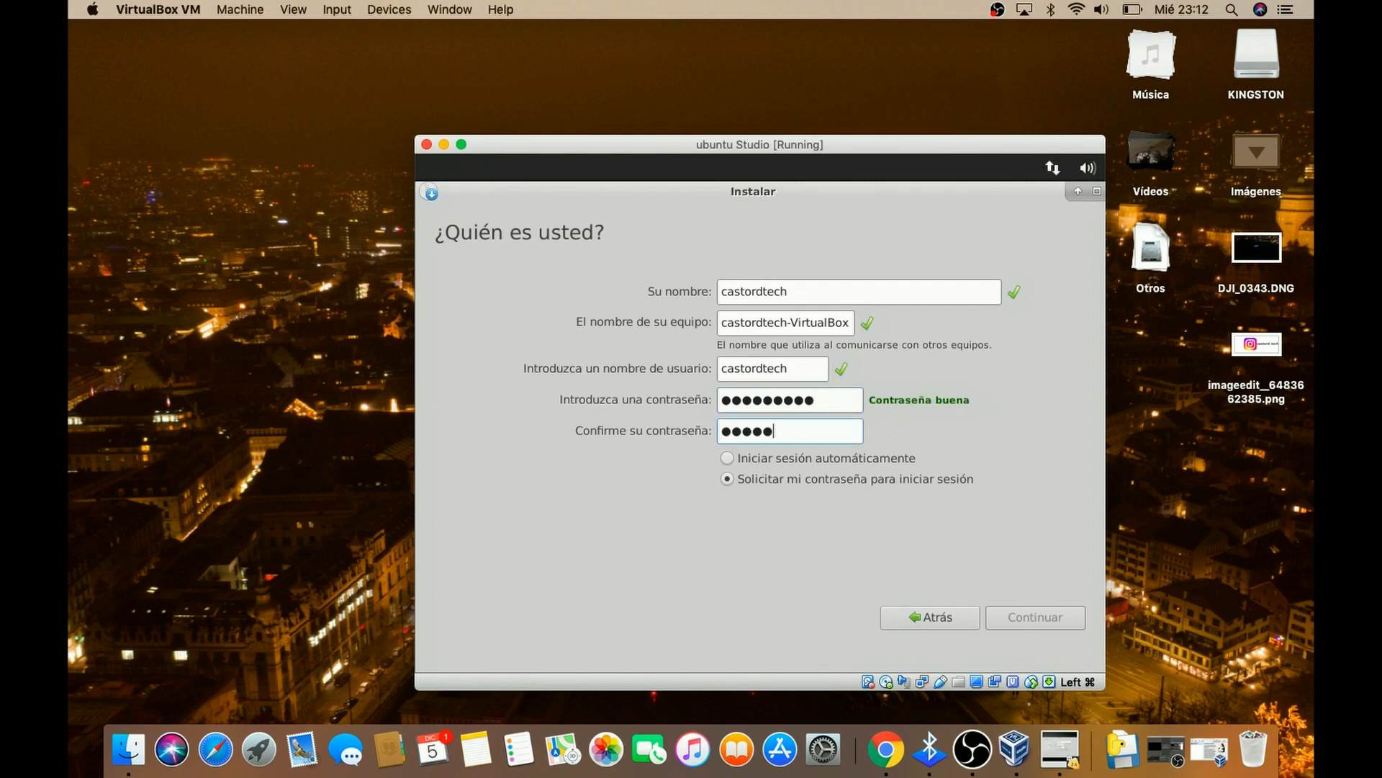
{"action": "type", "text": "****"}
{"action": "left_click", "coordinate": [830, 463]}
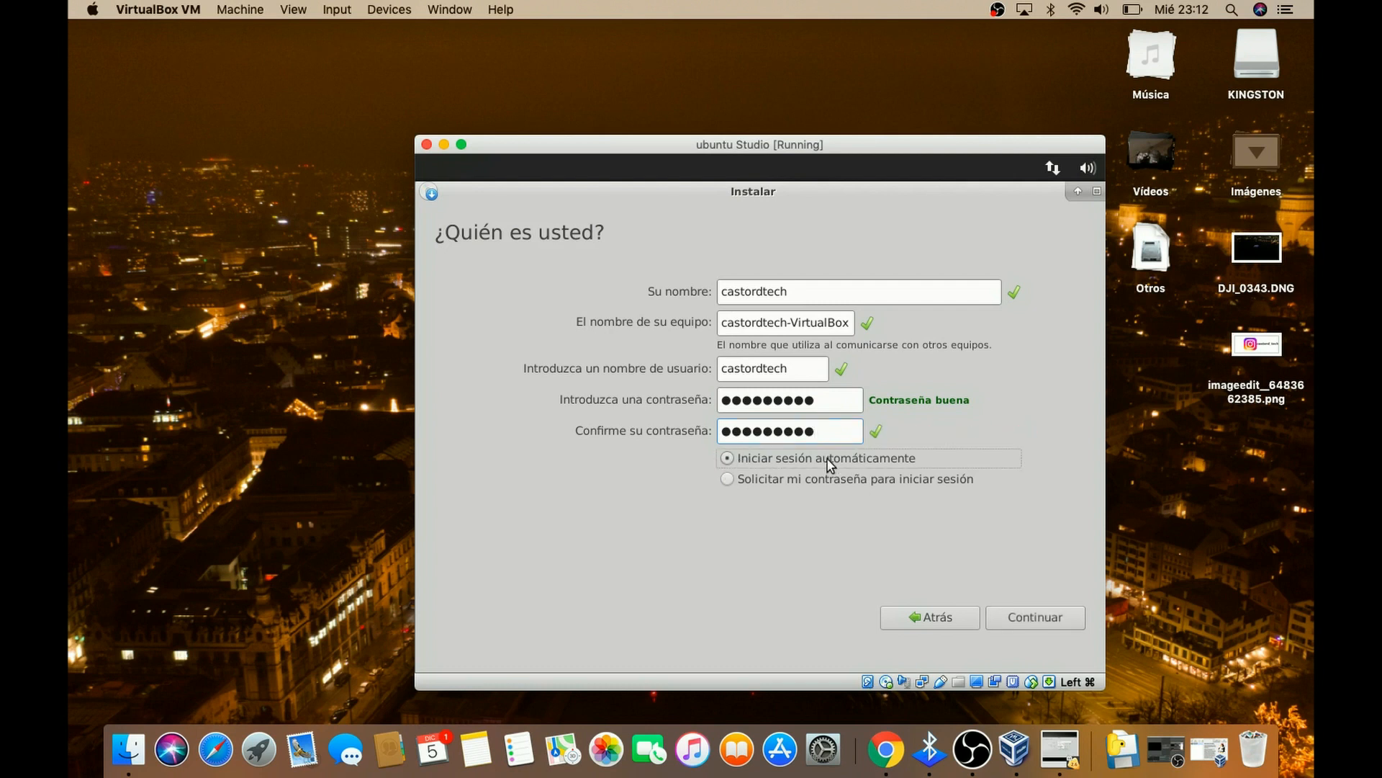
{"action": "left_click", "coordinate": [1037, 619]}
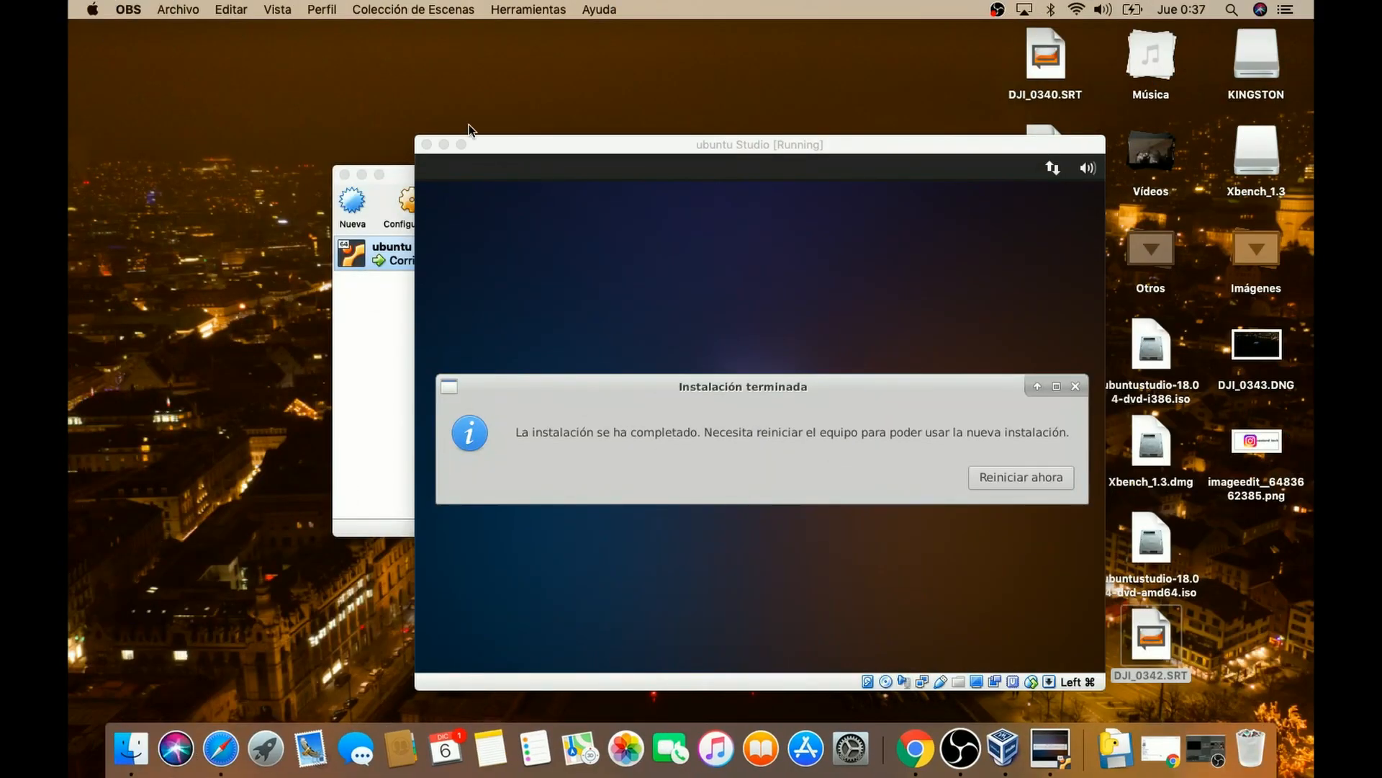
Step: Restart into the new installation, moving ubuntustudio-18.04-dvd-i386.iso to the trash before acknowledging the removal of the installation medium
{"action": "left_click_drag", "start_coordinate": [710, 154], "coordinate": [539, 137]}
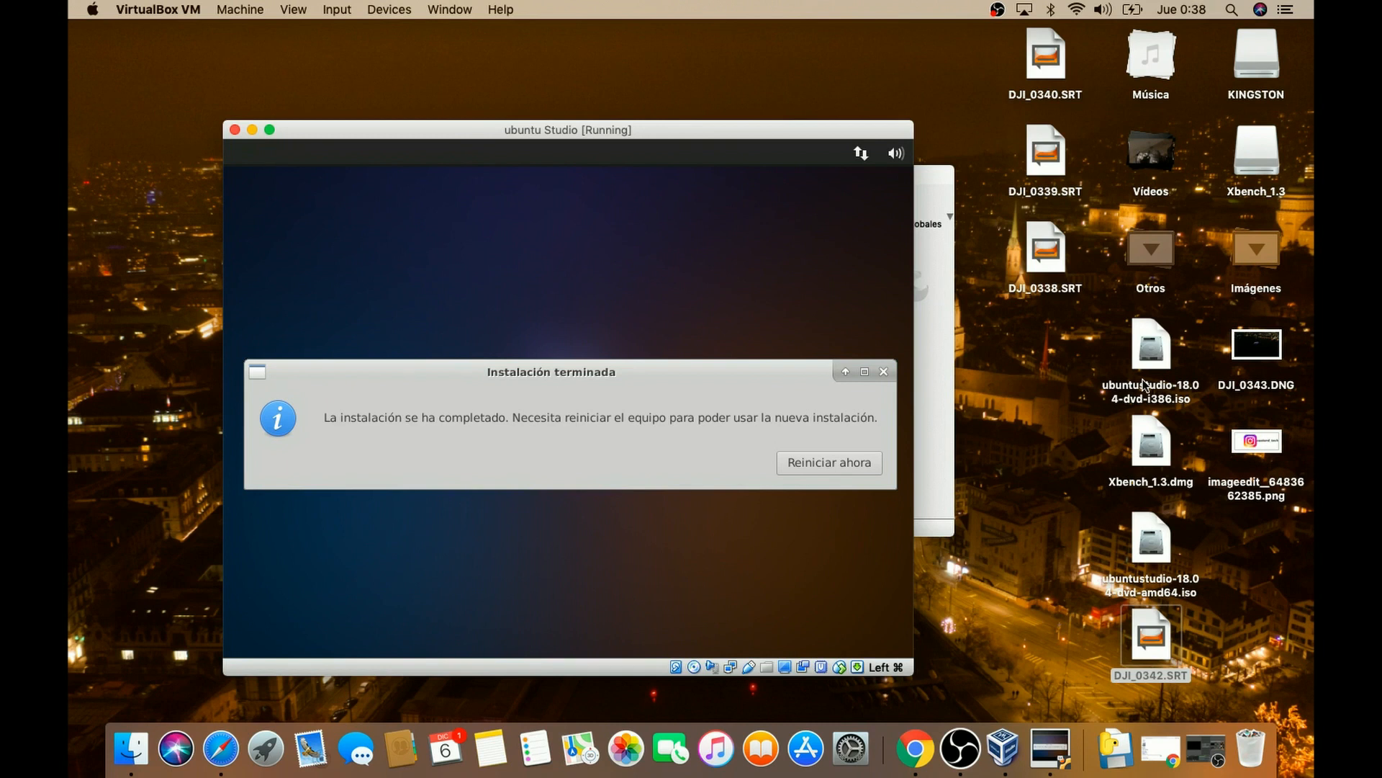
{"action": "left_click", "coordinate": [844, 468]}
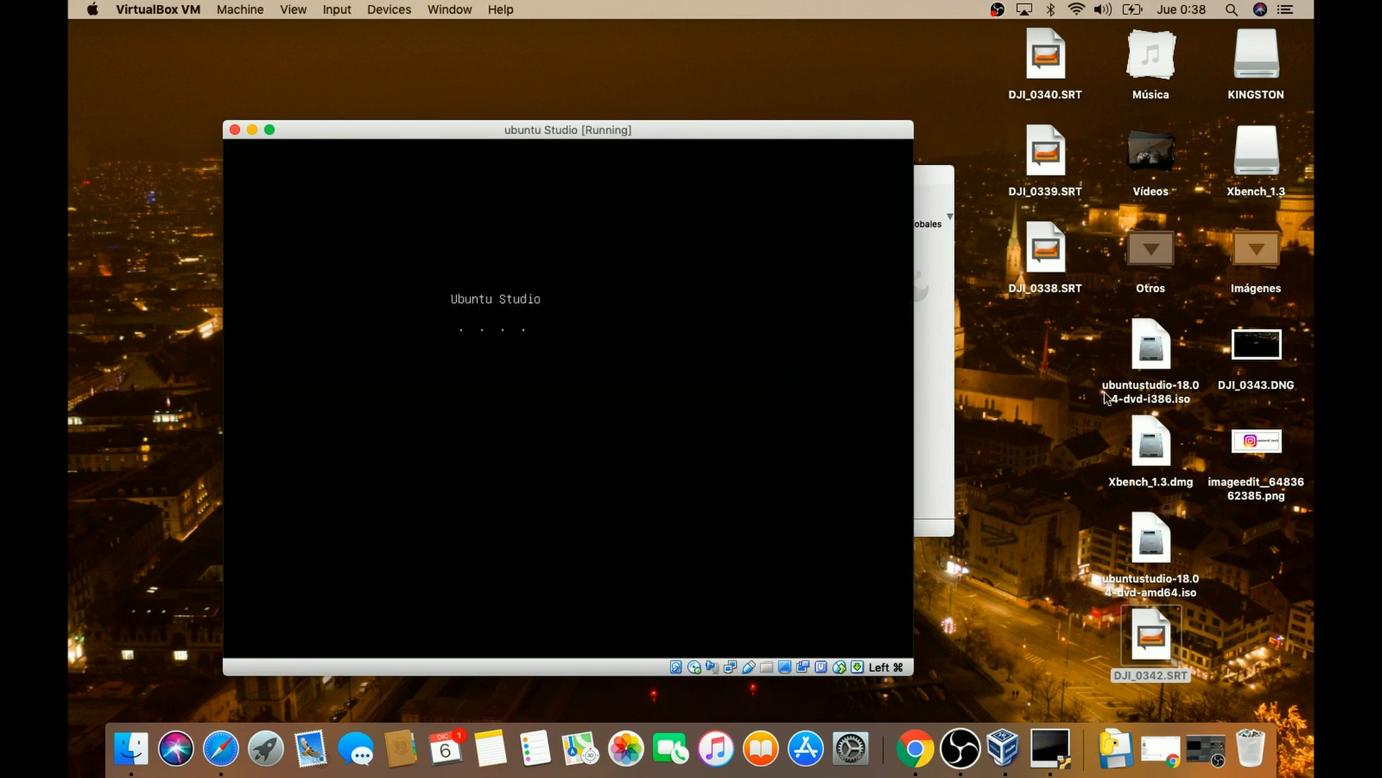
{"action": "right_click", "coordinate": [1149, 376]}
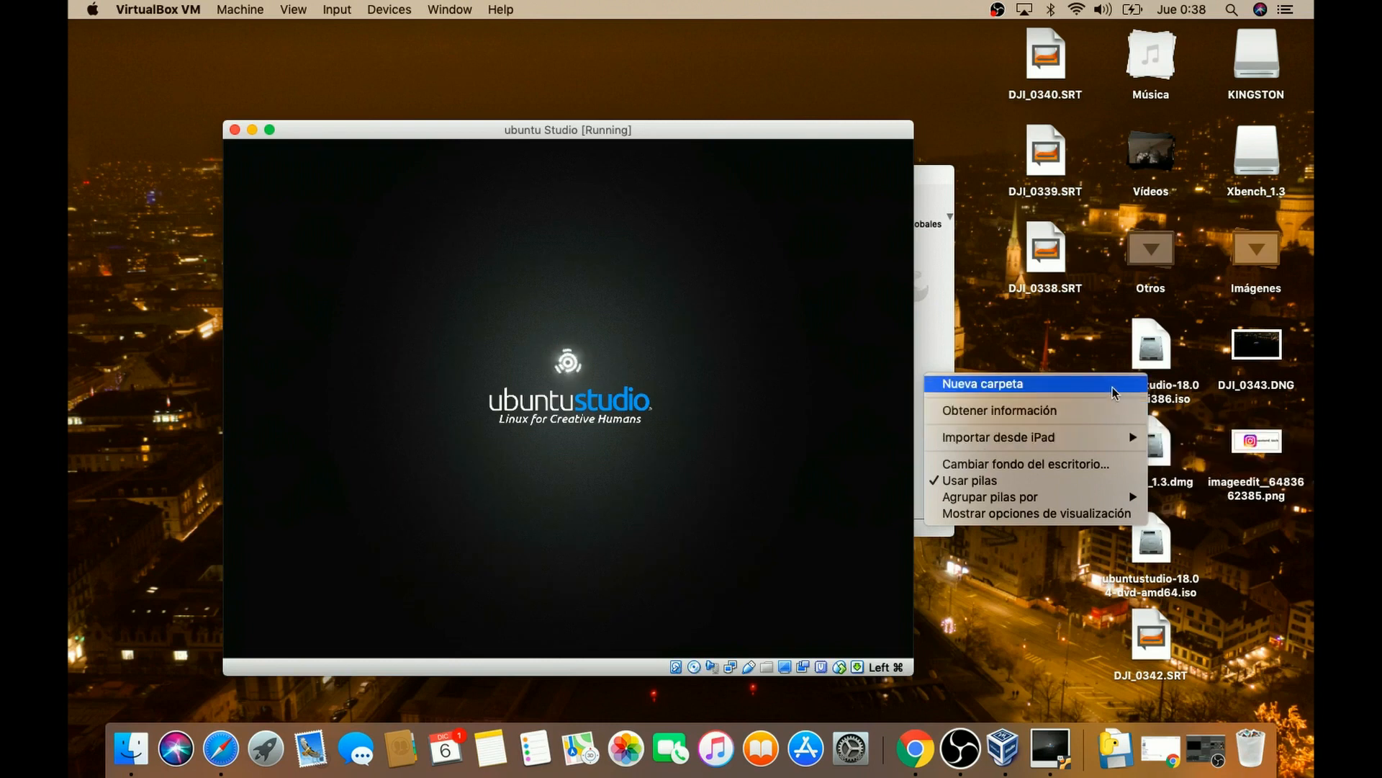
{"action": "right_click", "coordinate": [1159, 347]}
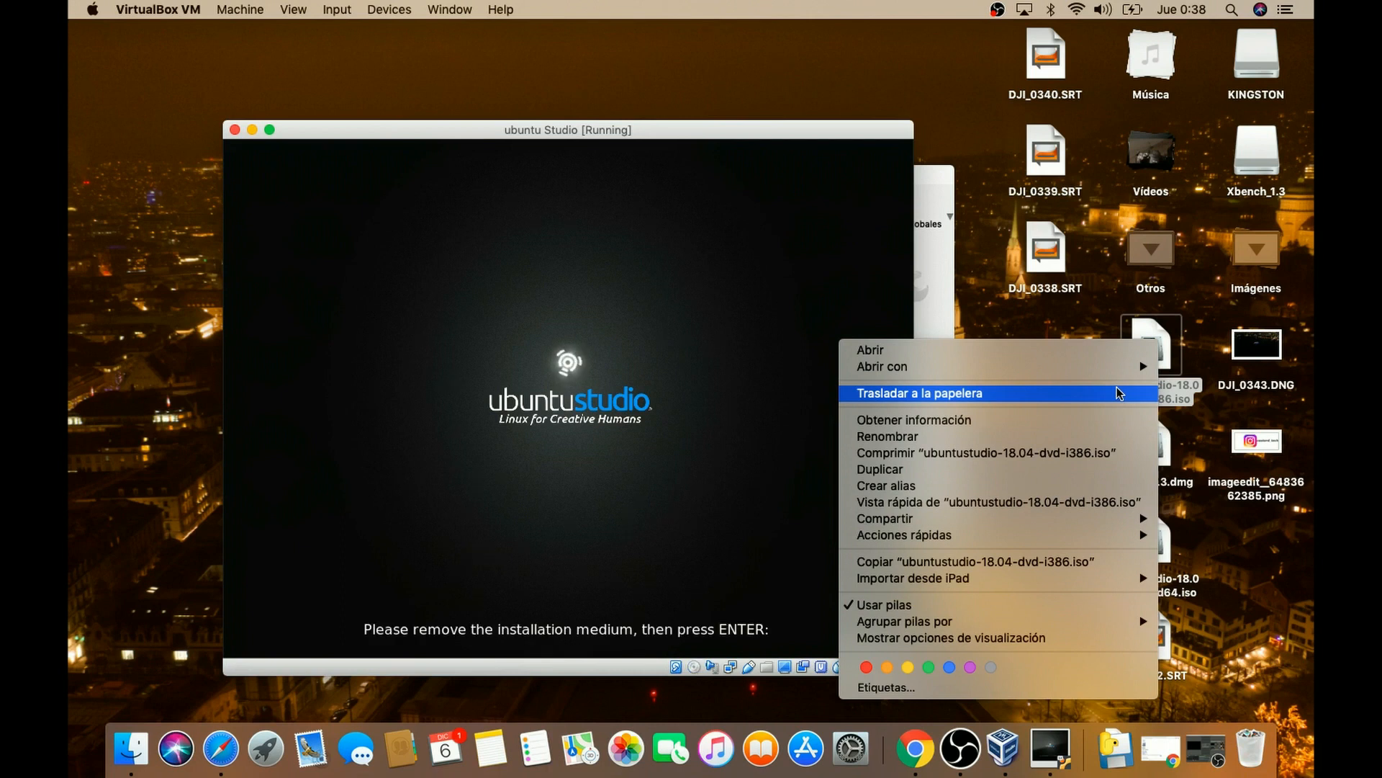
{"action": "left_click", "coordinate": [1117, 391]}
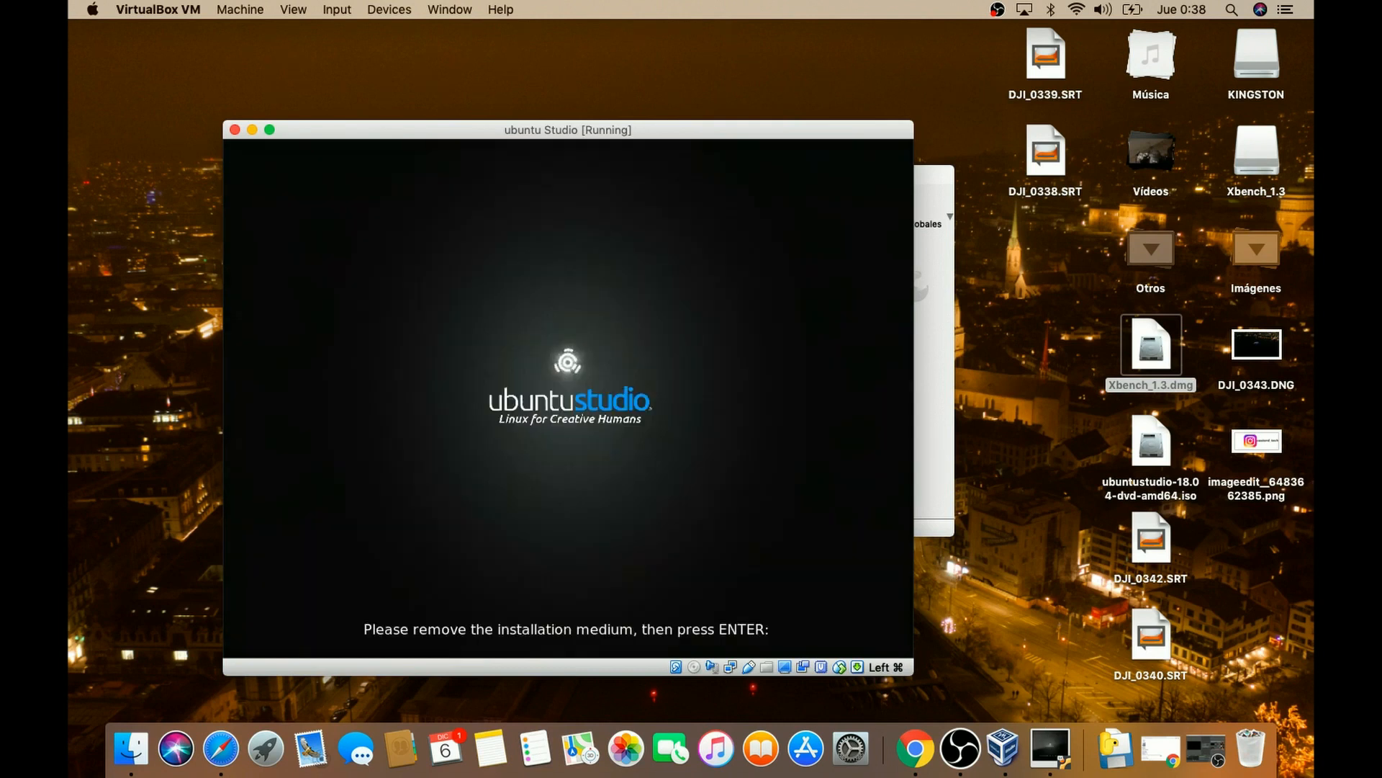
{"action": "key", "text": "Return"}
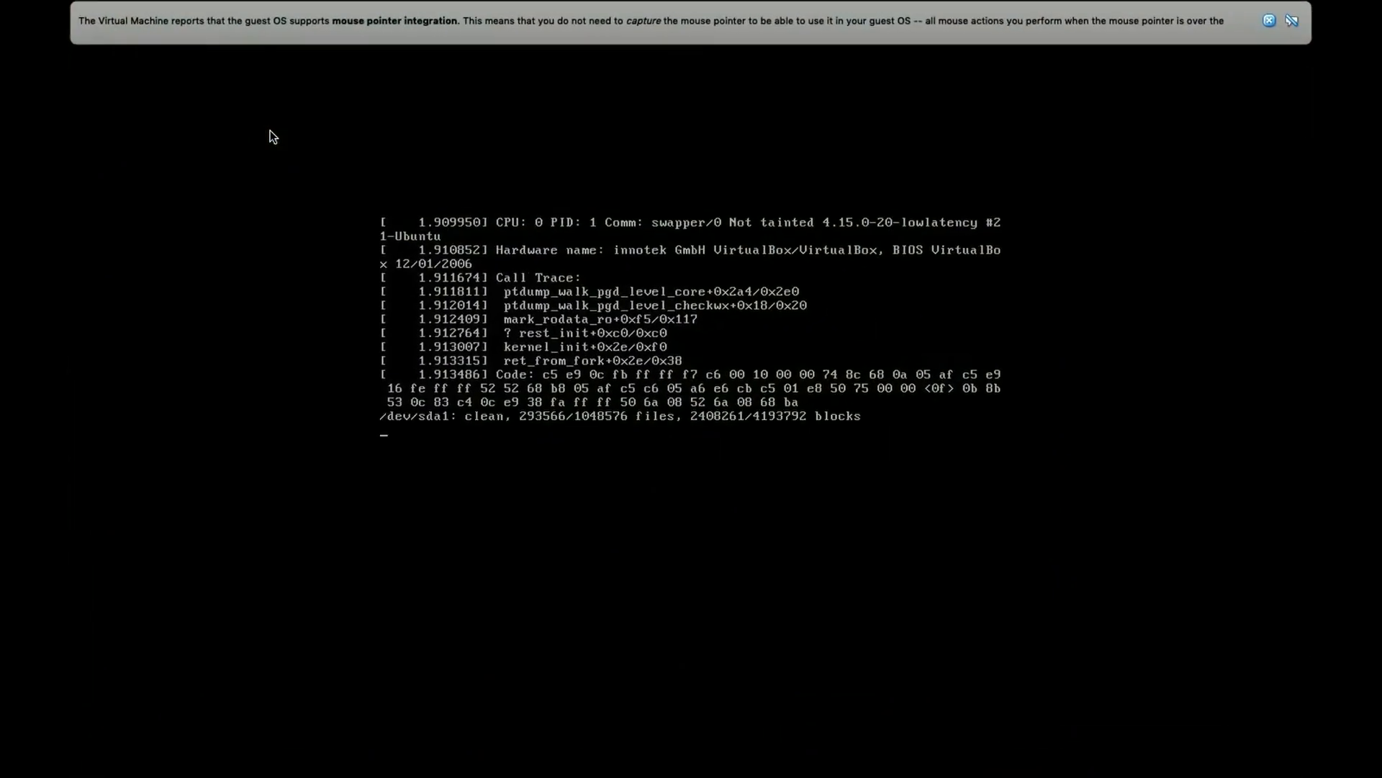
Step: Switch the machine's display to Scaled Mode, return its window to full screen and dismiss the mouse pointer integration notice
{"action": "mouse_move", "coordinate": [252, 3]}
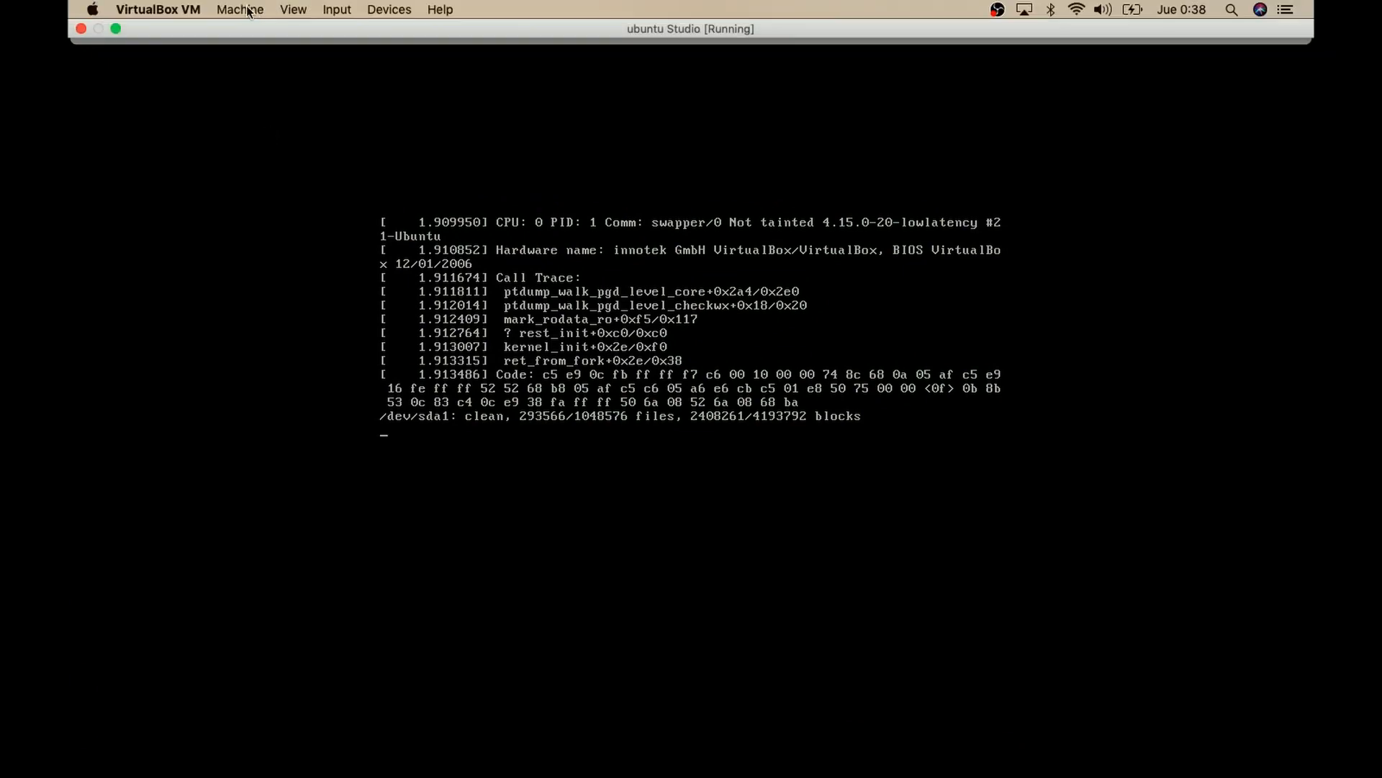
{"action": "left_click", "coordinate": [293, 10]}
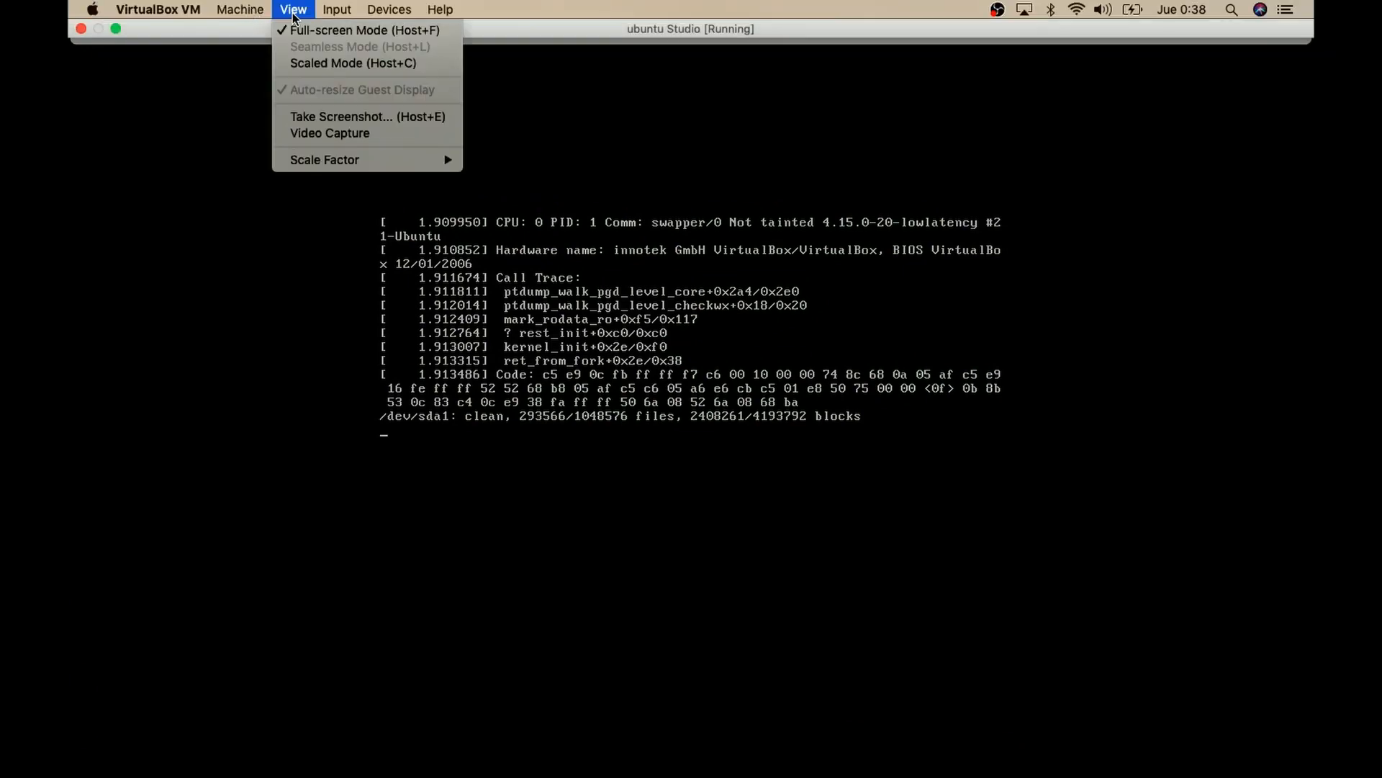
{"action": "left_click", "coordinate": [305, 66]}
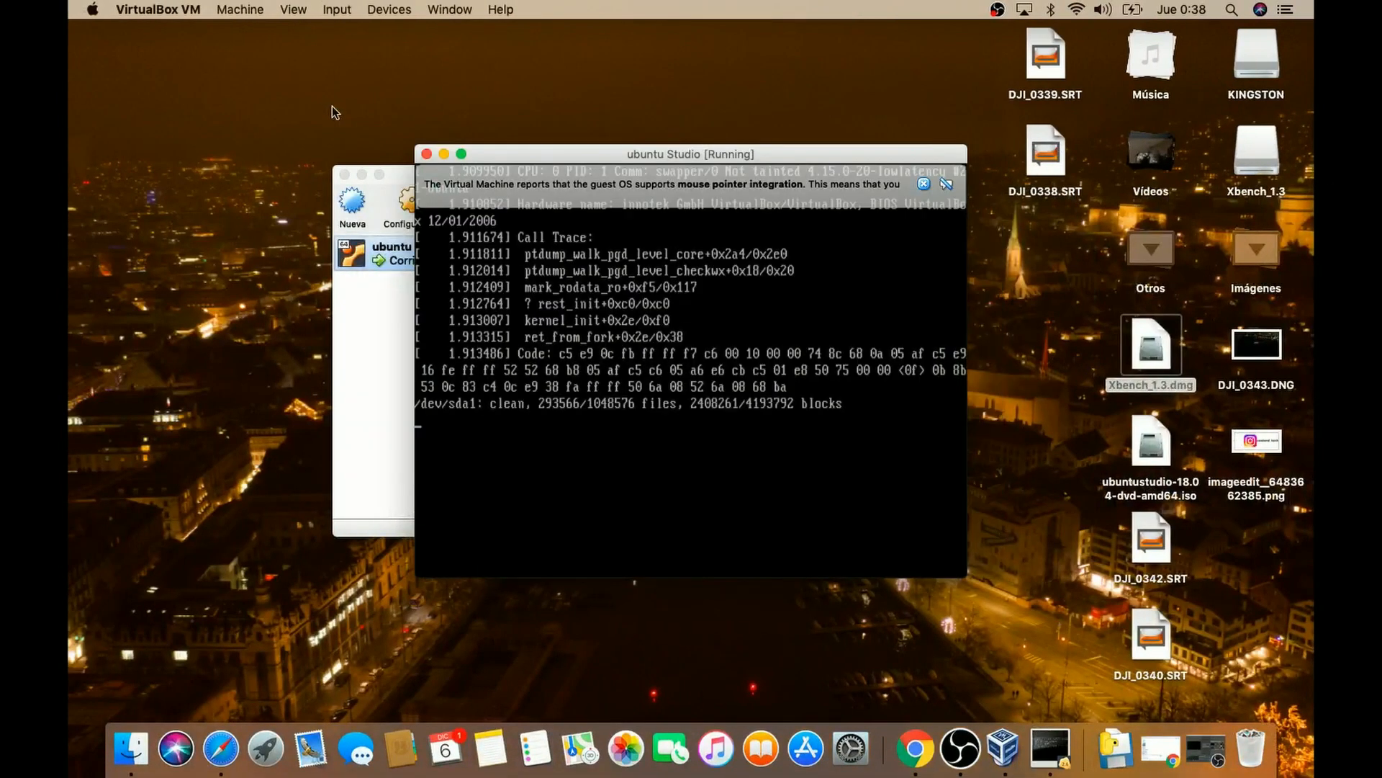
{"action": "left_click", "coordinate": [462, 155]}
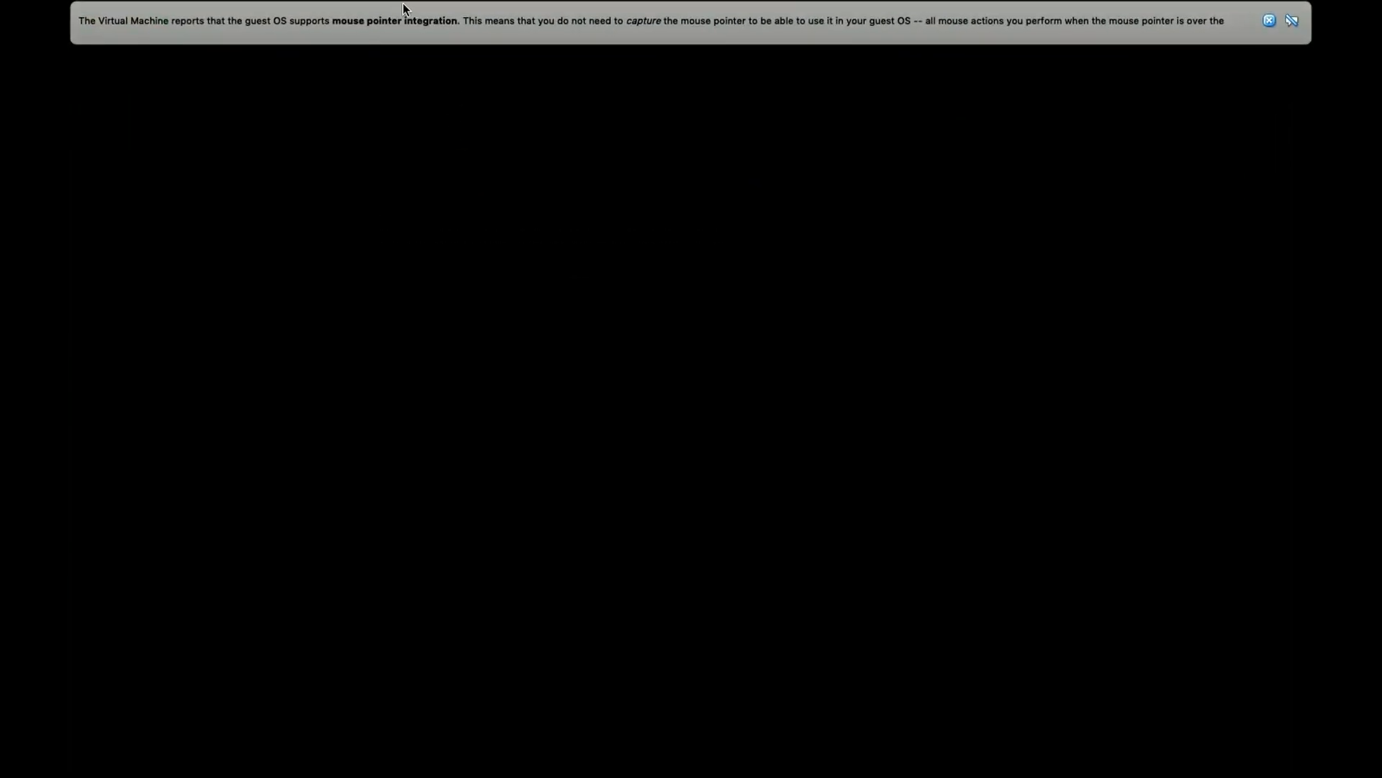
{"action": "left_click", "coordinate": [1269, 22]}
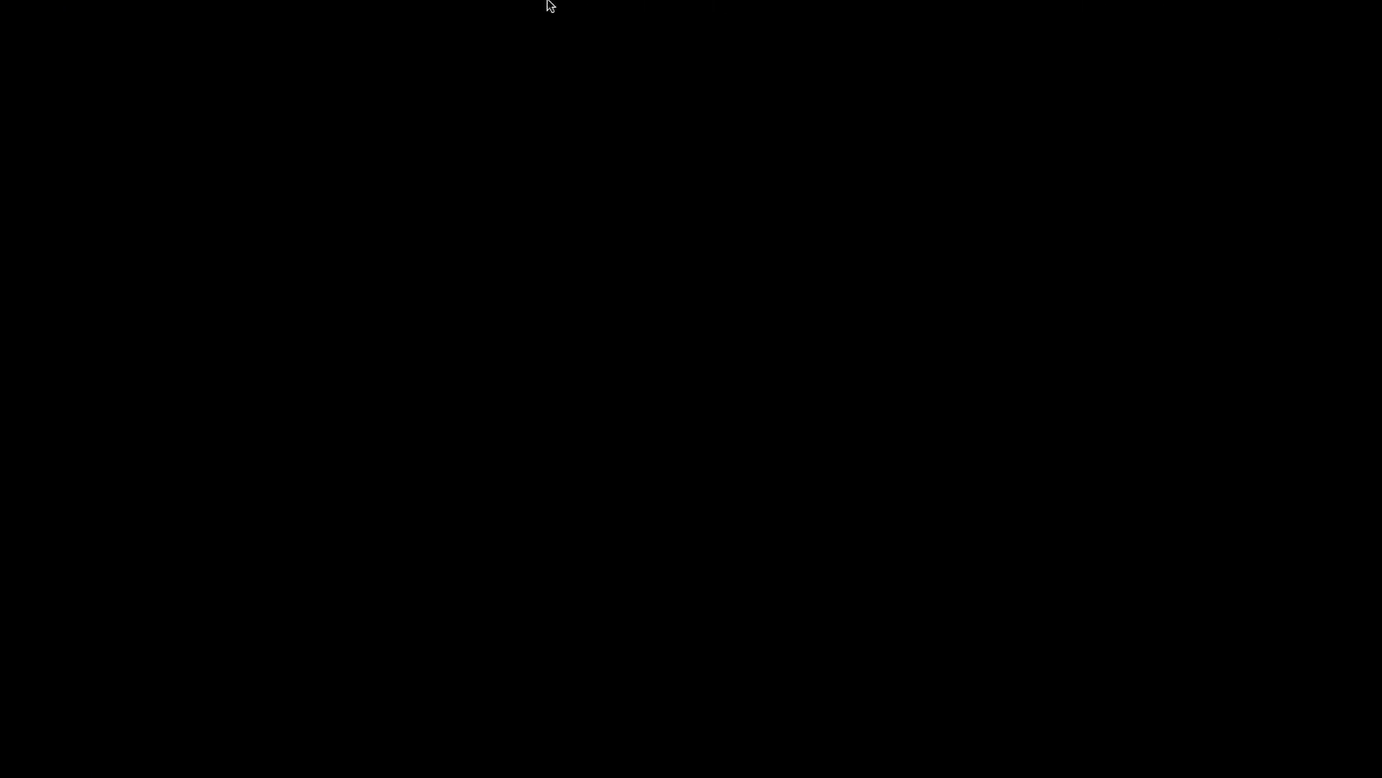
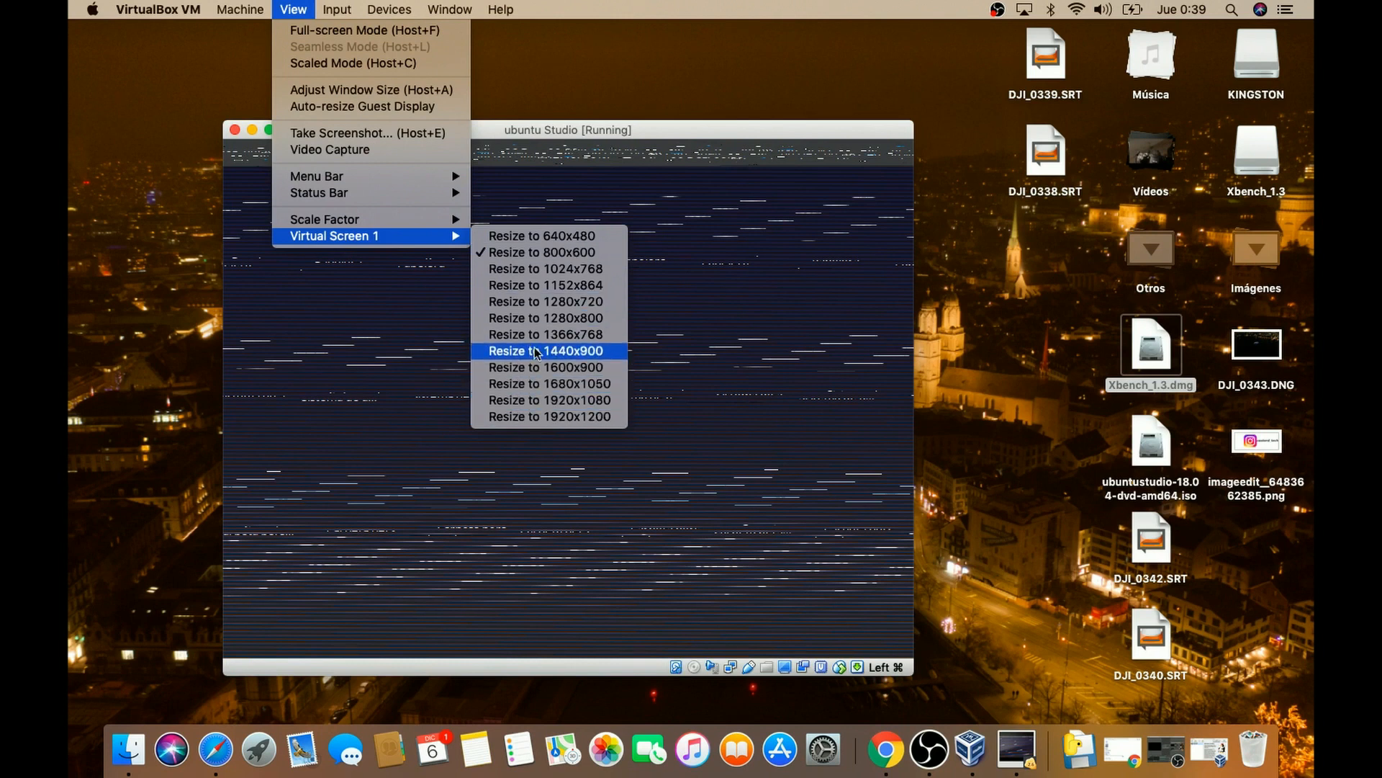
Step: Try to resize the machine's virtual screen to 1440x900 and put its window in full screen
{"action": "left_click", "coordinate": [537, 350]}
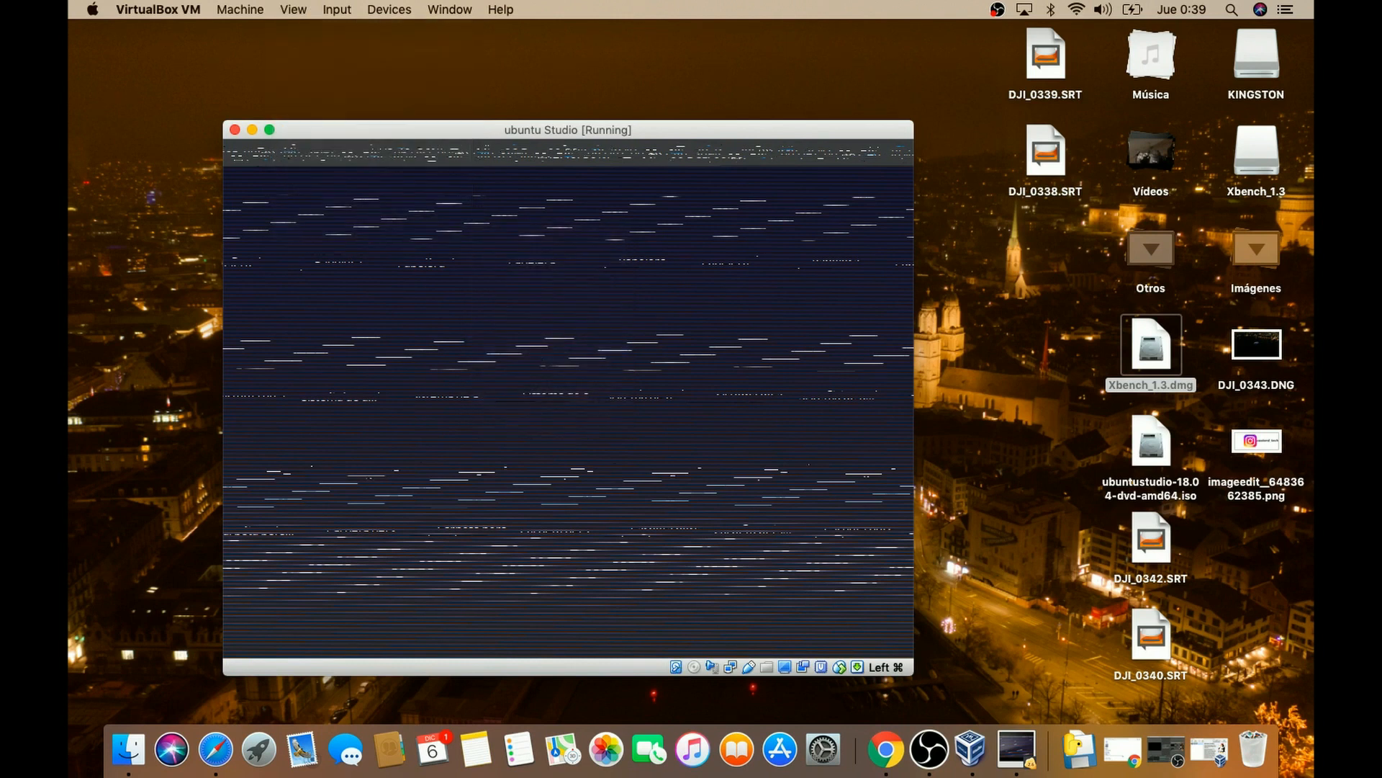
{"action": "left_click", "coordinate": [271, 130]}
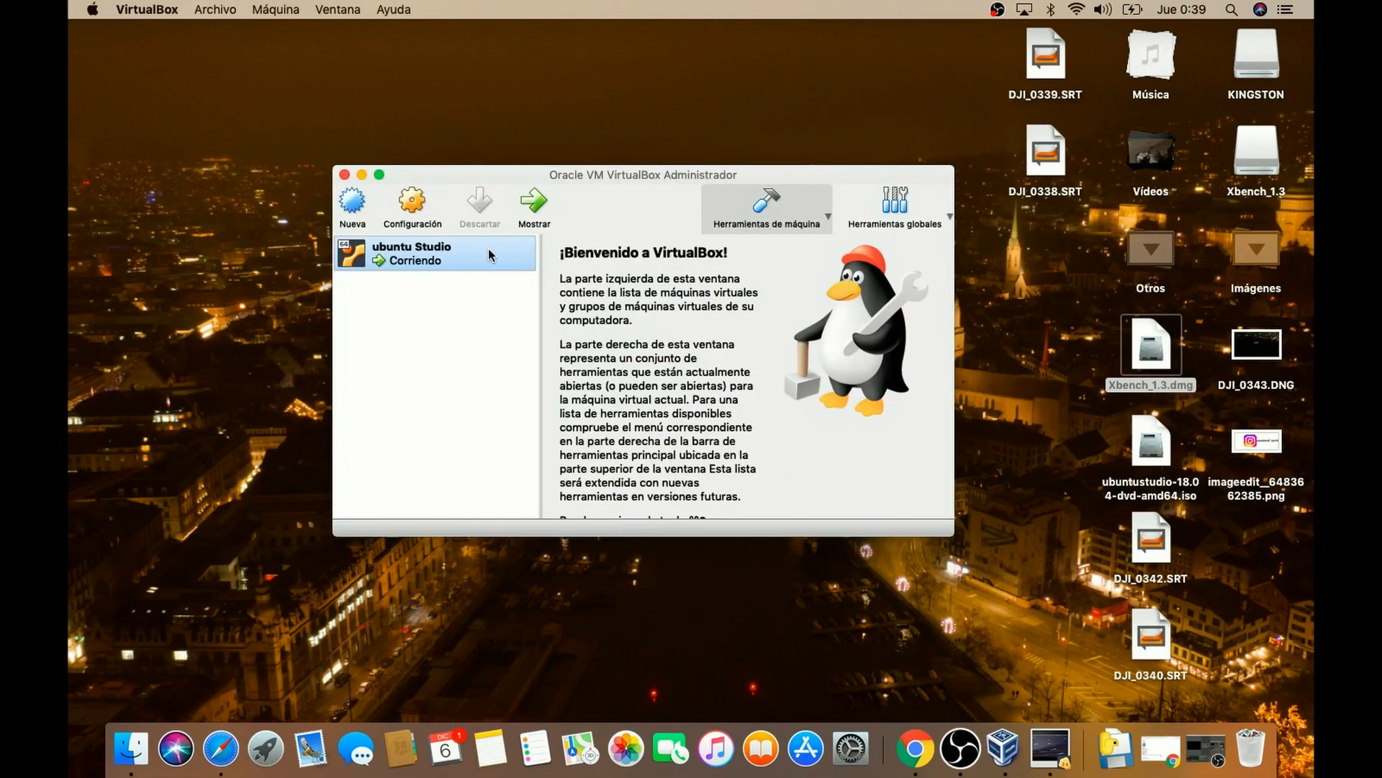
Step: Set the ubuntu Studio machine's video memory to 12 MB in its display settings and accept
{"action": "right_click", "coordinate": [436, 257]}
{"action": "mouse_move", "coordinate": [648, 390]}
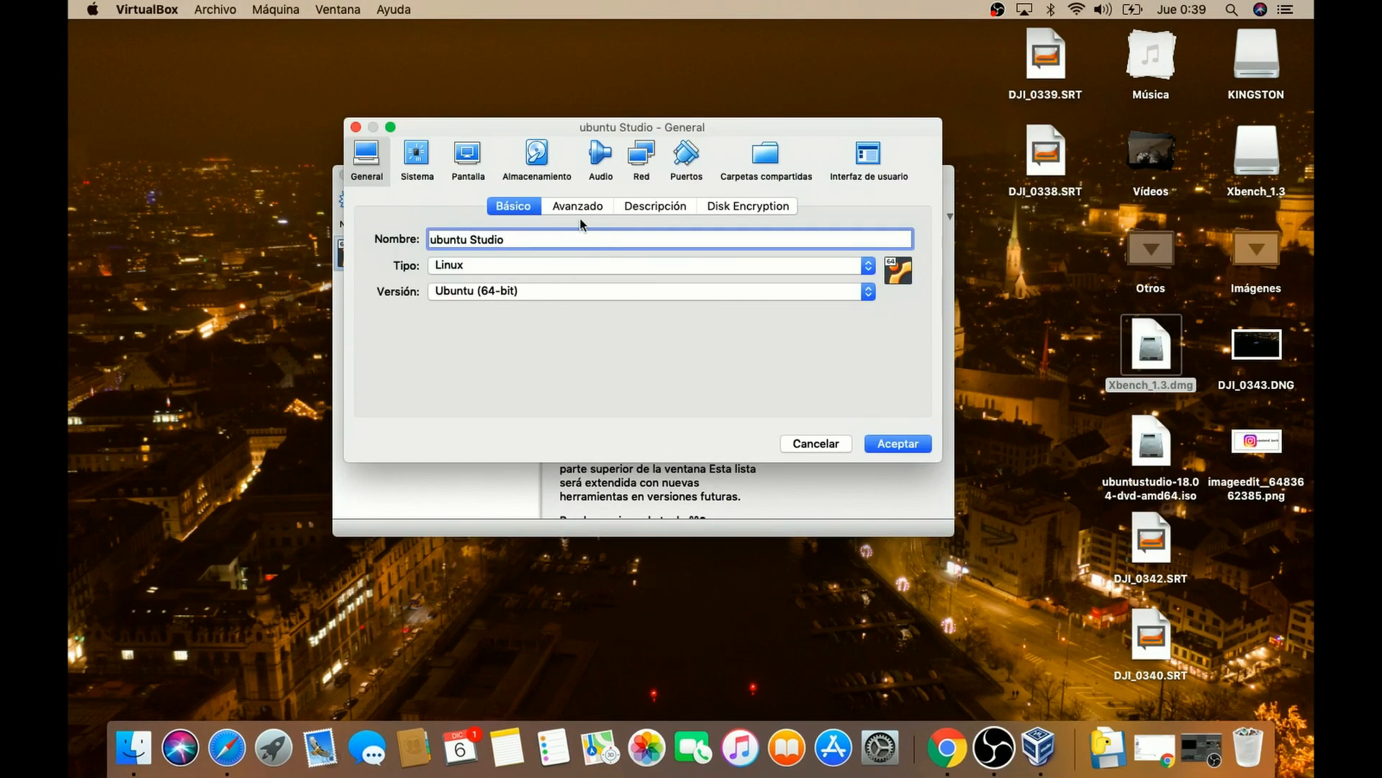
{"action": "left_click", "coordinate": [468, 160]}
{"action": "left_click", "coordinate": [905, 244]}
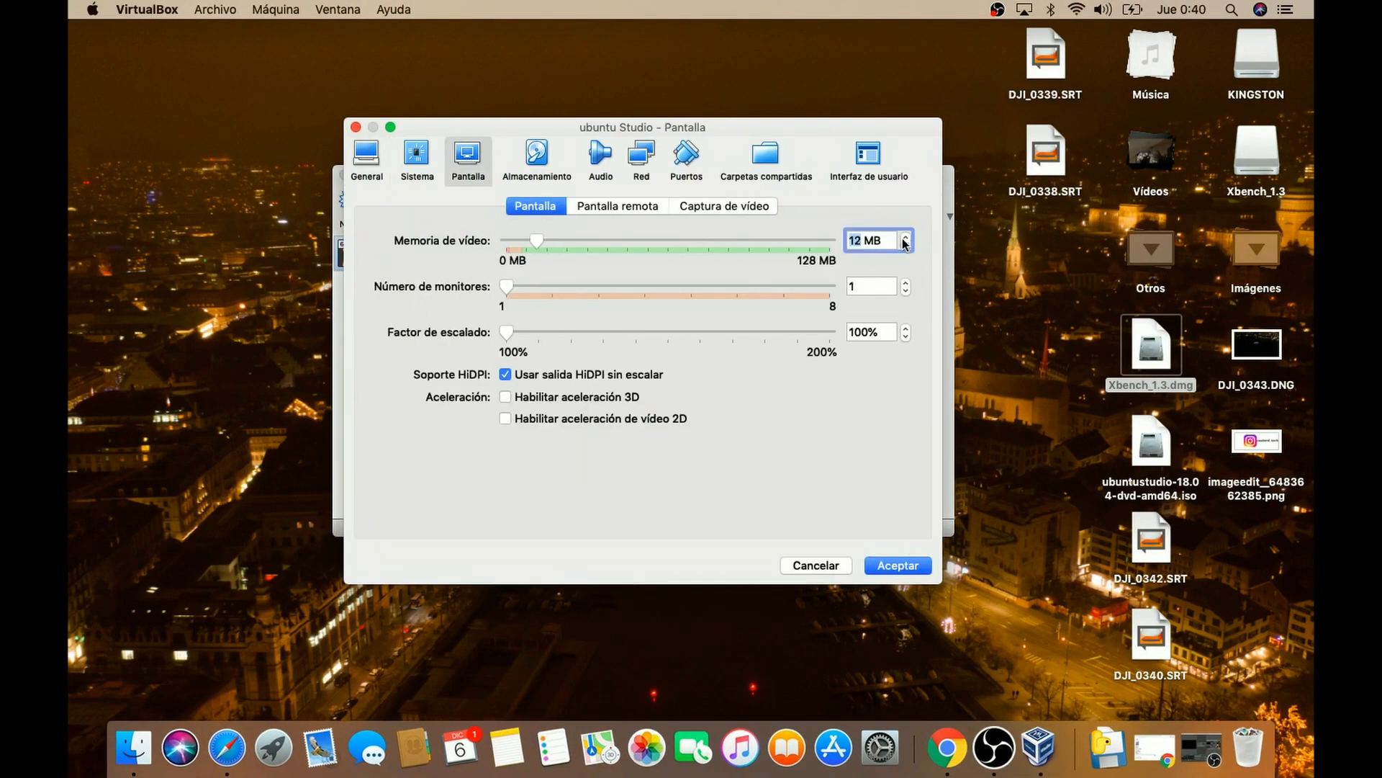
{"action": "left_click", "coordinate": [898, 565]}
Step: Start the ubuntu Studio machine and dismiss the keyboard capture and mouse pointer integration notices
{"action": "left_click", "coordinate": [547, 205]}
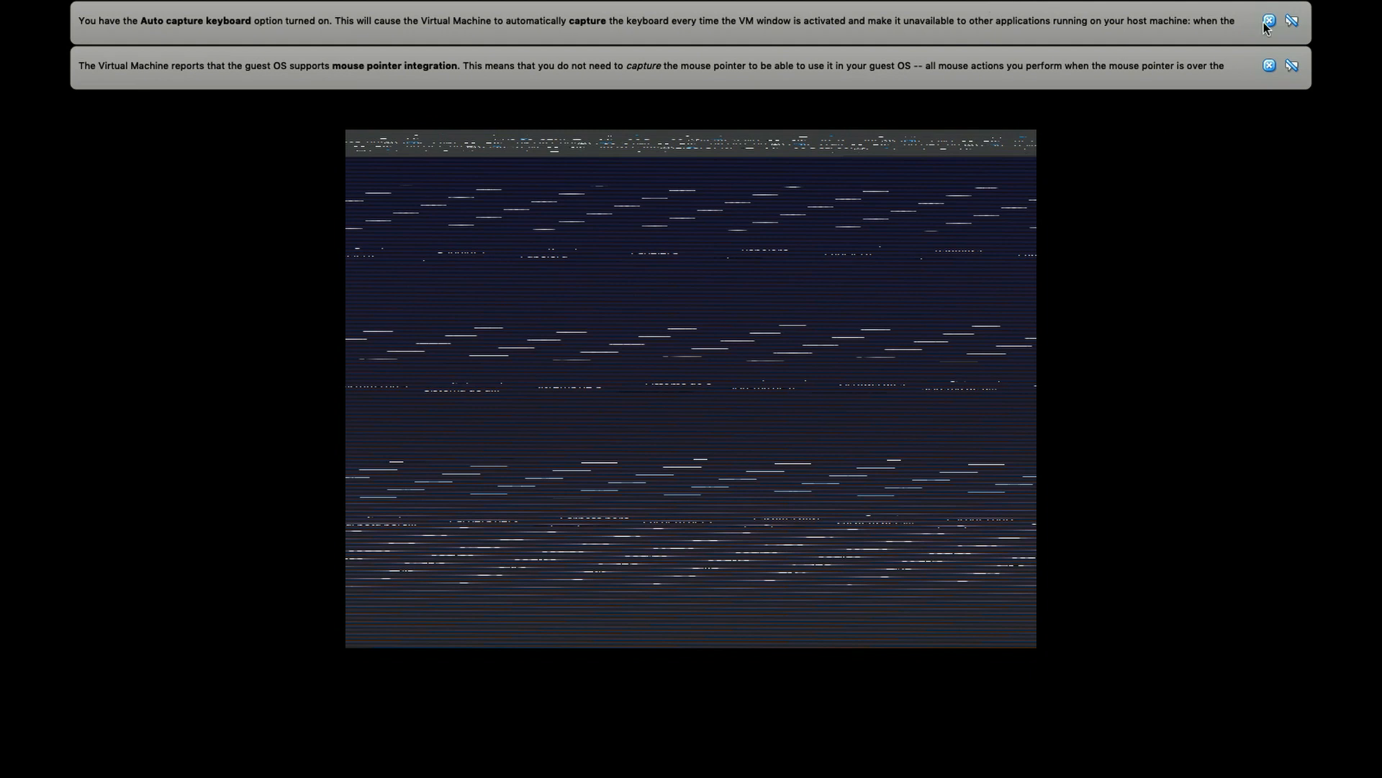
{"action": "left_click", "coordinate": [1268, 22]}
{"action": "left_click", "coordinate": [1268, 22]}
Step: Enable video capture in the running machine's display settings with a 1440 x 900 (16:10) frame size and accept
{"action": "left_click", "coordinate": [238, 10]}
{"action": "left_click", "coordinate": [252, 26]}
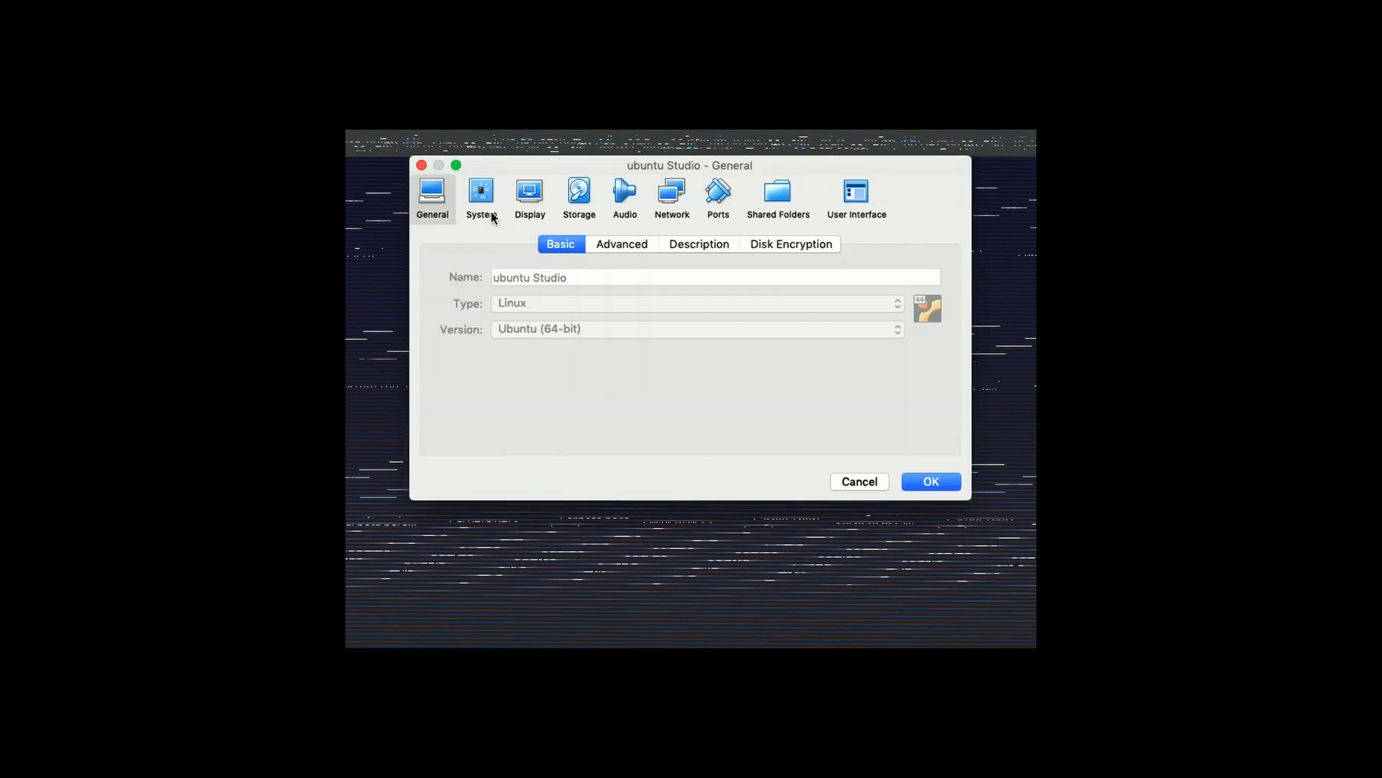
{"action": "left_click", "coordinate": [530, 198]}
{"action": "left_click", "coordinate": [673, 243]}
{"action": "left_click", "coordinate": [753, 244]}
{"action": "left_click", "coordinate": [447, 277]}
{"action": "left_click", "coordinate": [661, 331]}
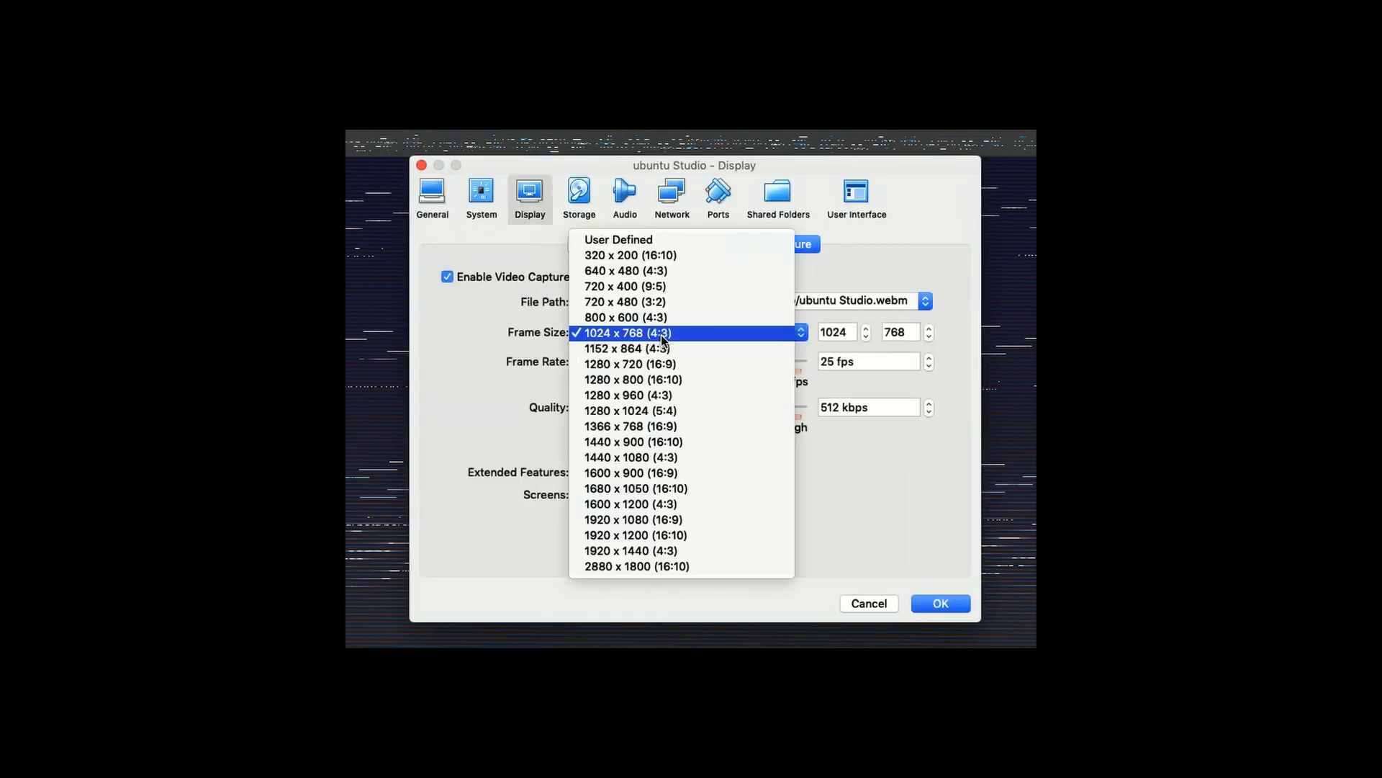
{"action": "left_click", "coordinate": [617, 442]}
{"action": "left_click", "coordinate": [941, 603]}
Step: Toggle Auto-resize Guest Display for the machine and leave full-screen mode
{"action": "left_click", "coordinate": [389, 9]}
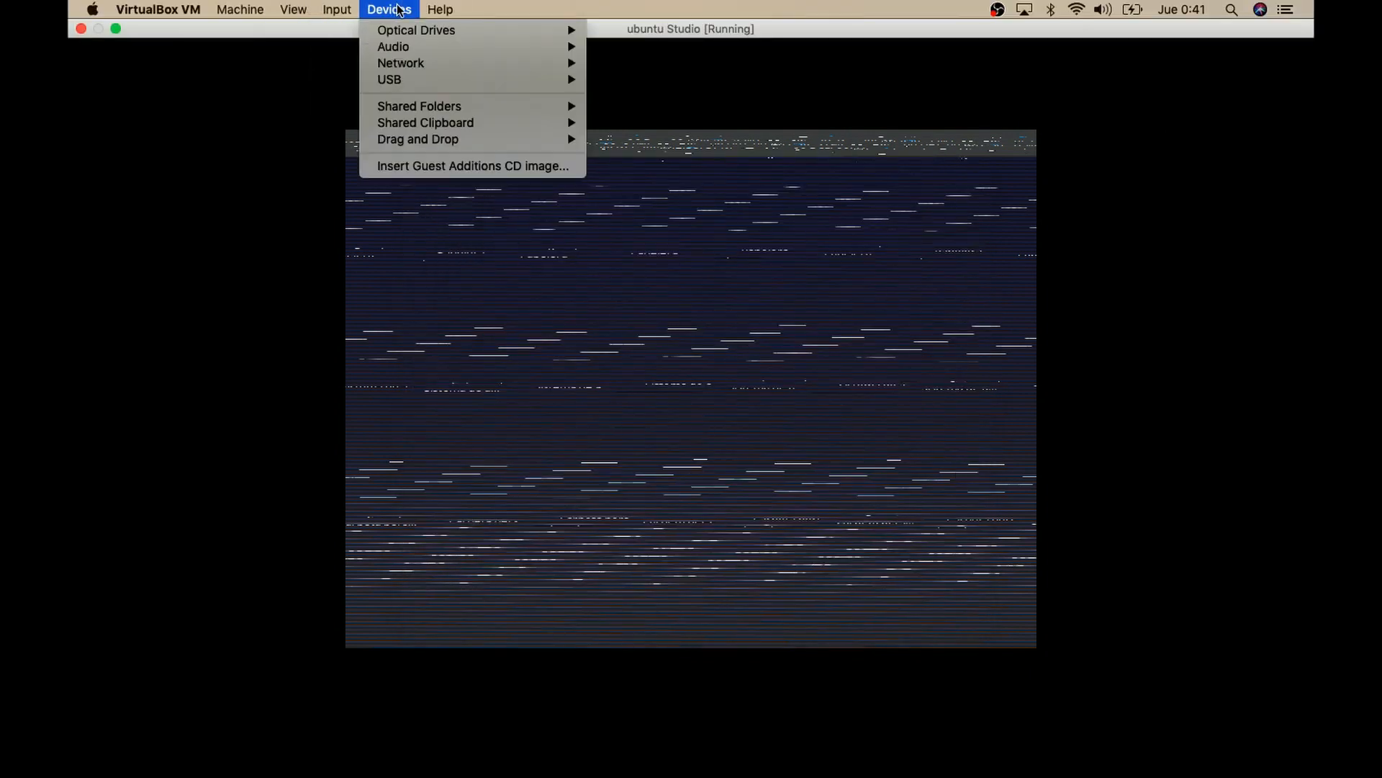
{"action": "mouse_move", "coordinate": [322, 11]}
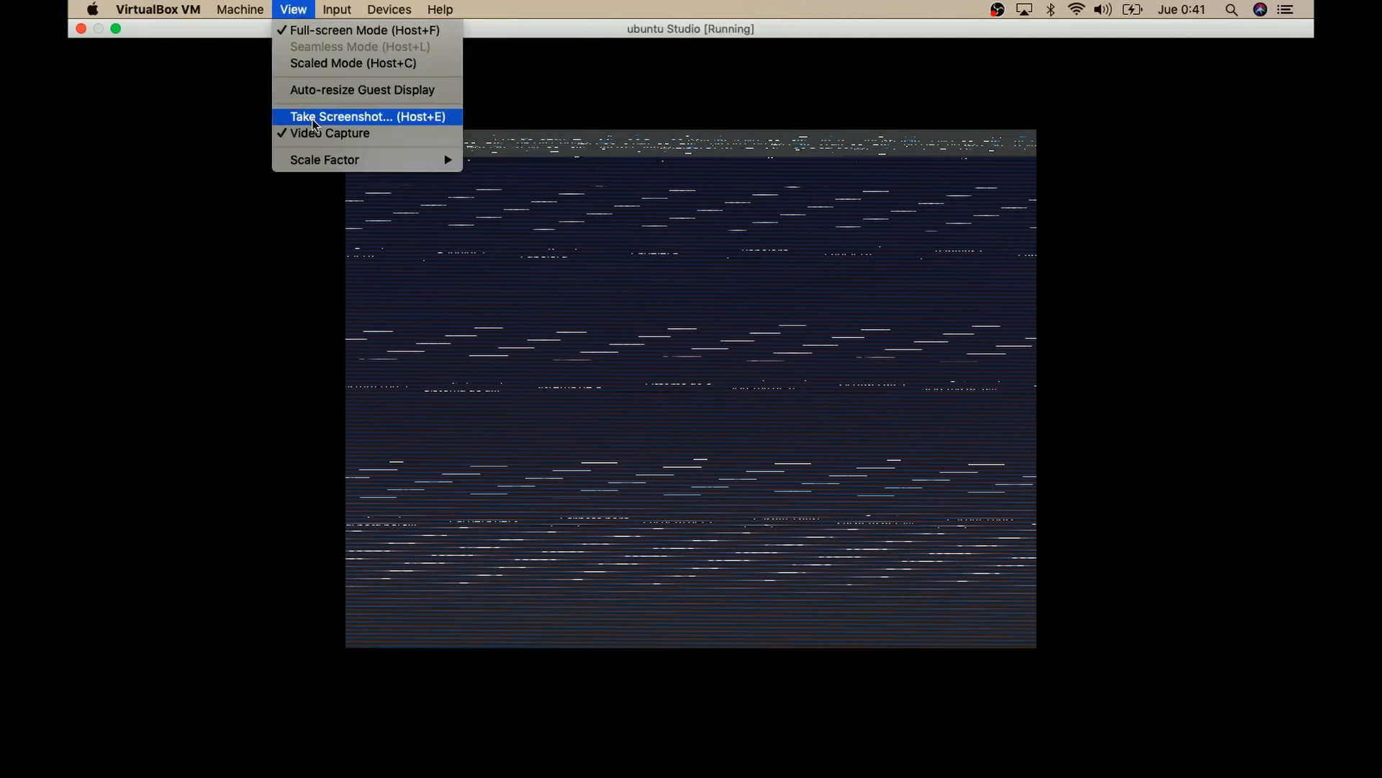
{"action": "left_click", "coordinate": [310, 90]}
{"action": "left_click", "coordinate": [294, 10]}
{"action": "left_click", "coordinate": [299, 31]}
Step: Reset the ubuntu Studio machine from the VirtualBox manager, confirm the reset and return to its window
{"action": "left_click", "coordinate": [374, 254]}
{"action": "right_click", "coordinate": [374, 254]}
{"action": "left_click", "coordinate": [409, 373]}
{"action": "left_click", "coordinate": [686, 401]}
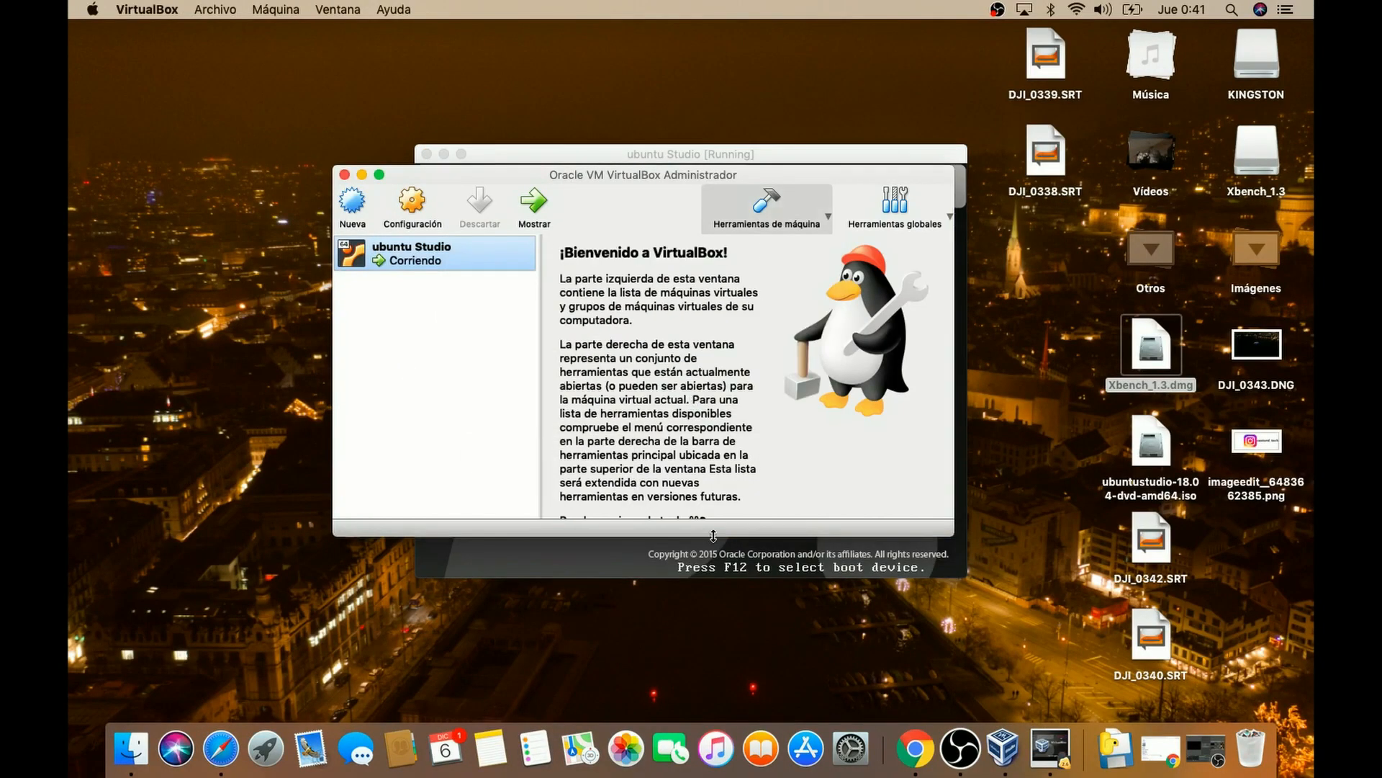
{"action": "left_click", "coordinate": [607, 562]}
{"action": "left_click", "coordinate": [647, 401]}
{"action": "left_click", "coordinate": [727, 429]}
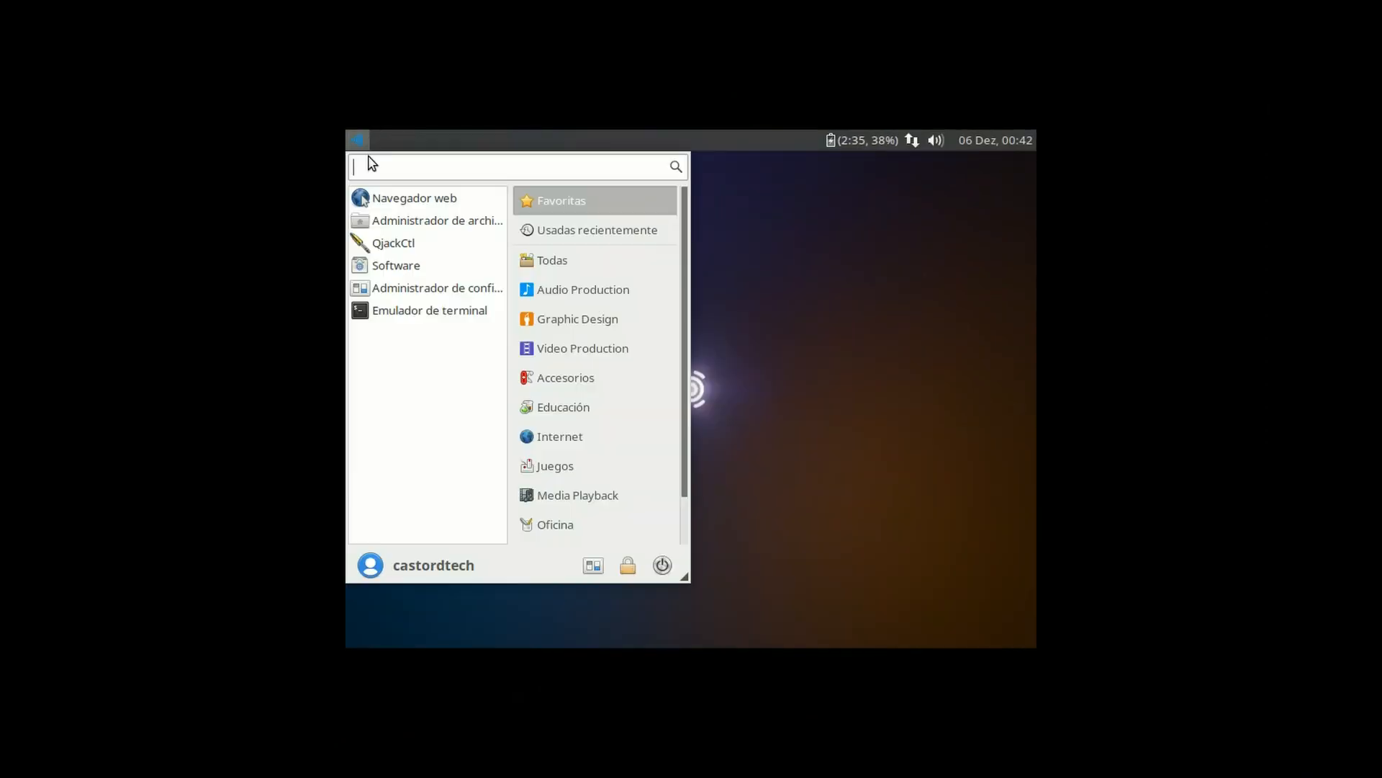
Step: Look through the Sistema category of the Ubuntu Studio applications menu, then return to the desktop
{"action": "scroll", "coordinate": [583, 491], "scroll_direction": "down", "scroll_amount": 2}
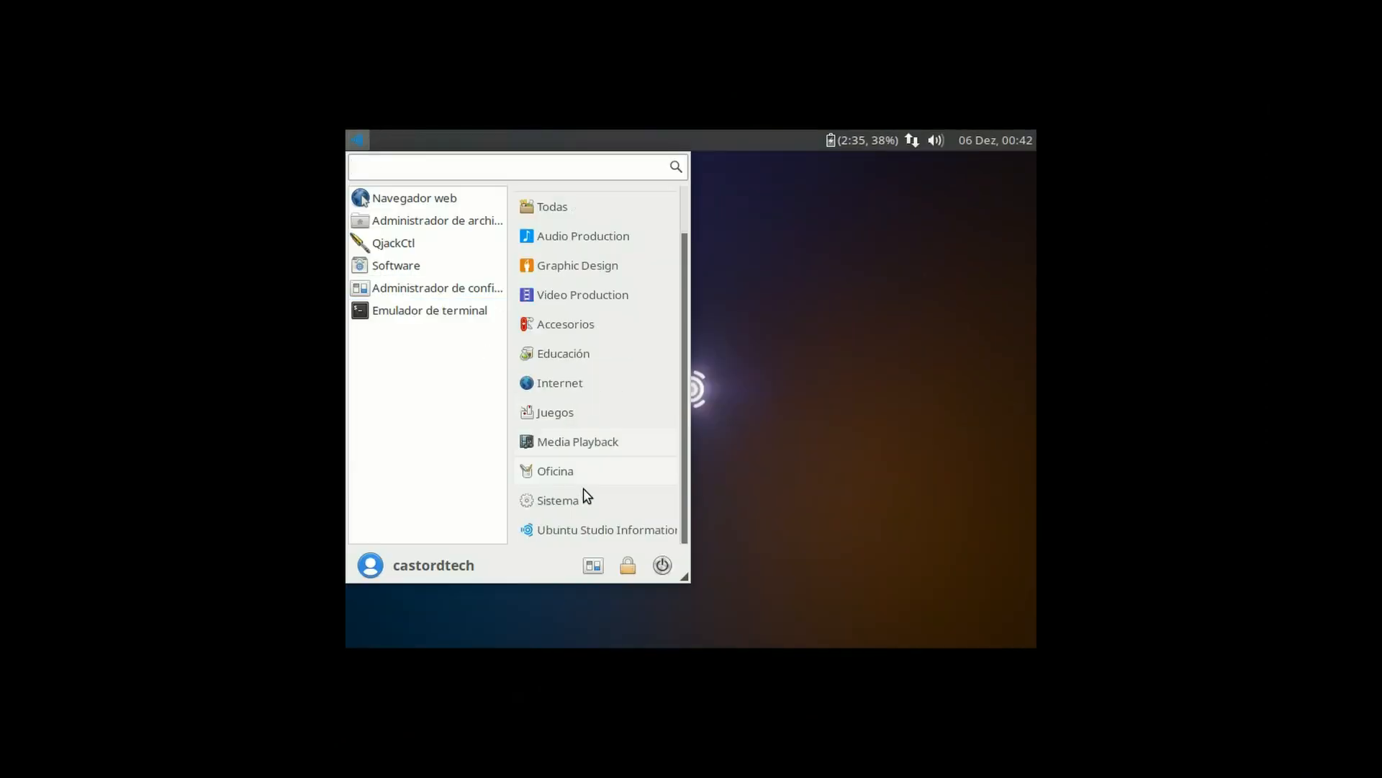
{"action": "left_click", "coordinate": [580, 504]}
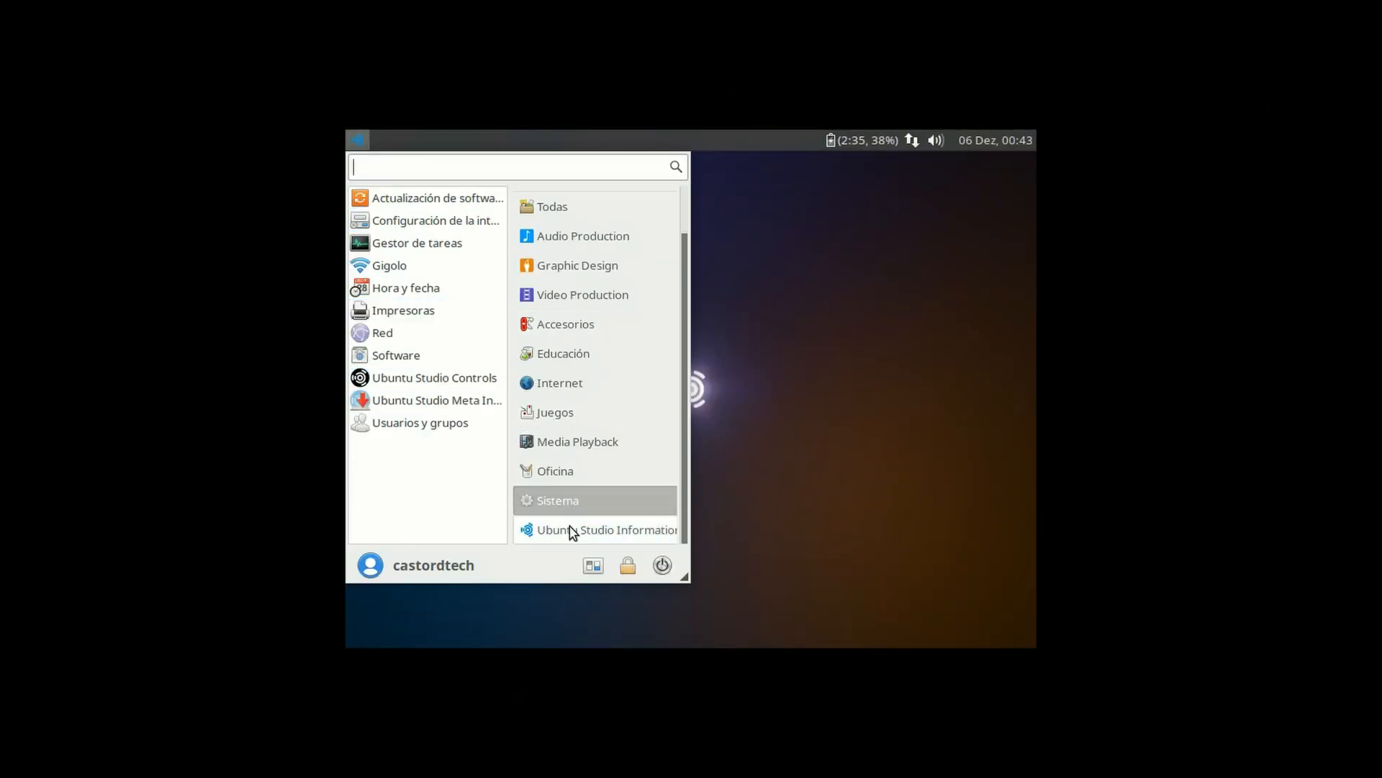
{"action": "left_click", "coordinate": [593, 566]}
{"action": "left_click", "coordinate": [765, 332]}
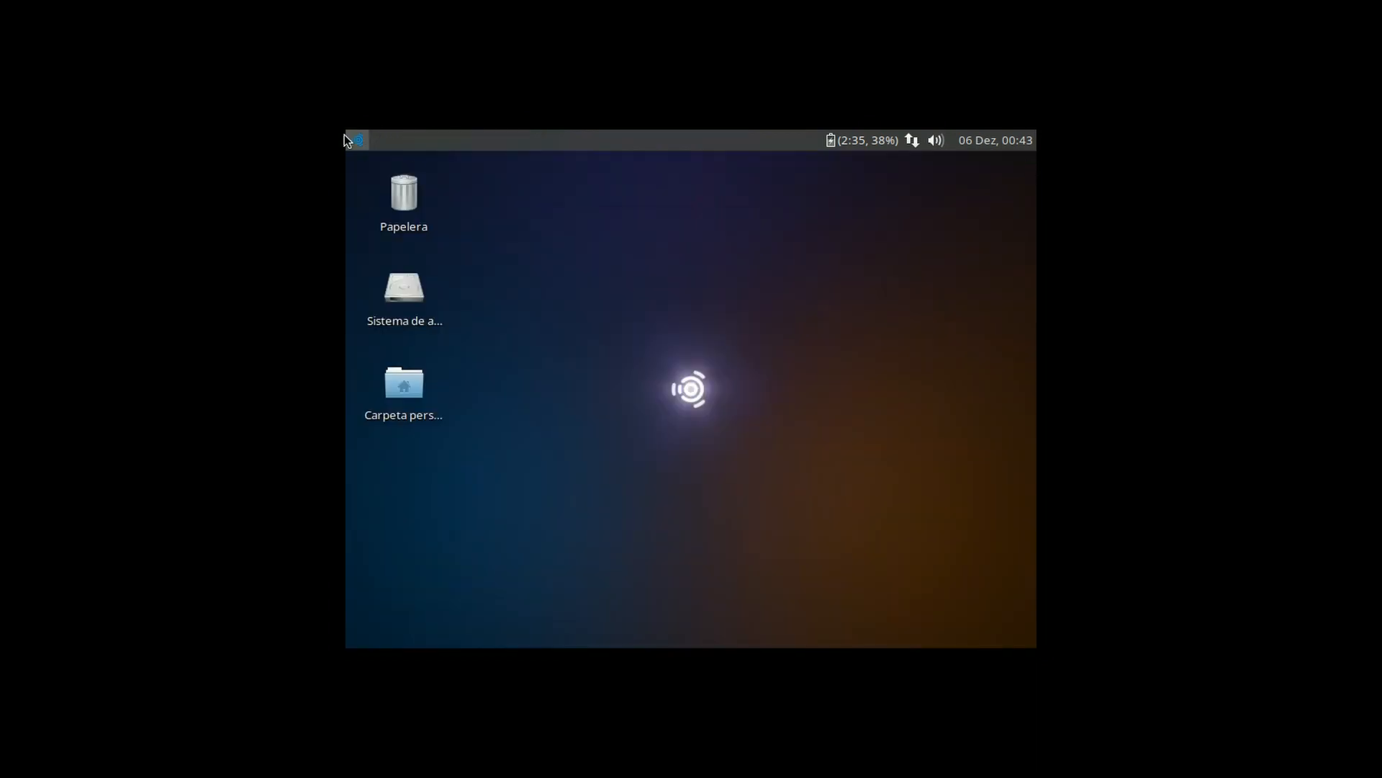
Step: Open the guest's settings manager and launch Controladores adicionales from its Hardware section
{"action": "left_click", "coordinate": [346, 138]}
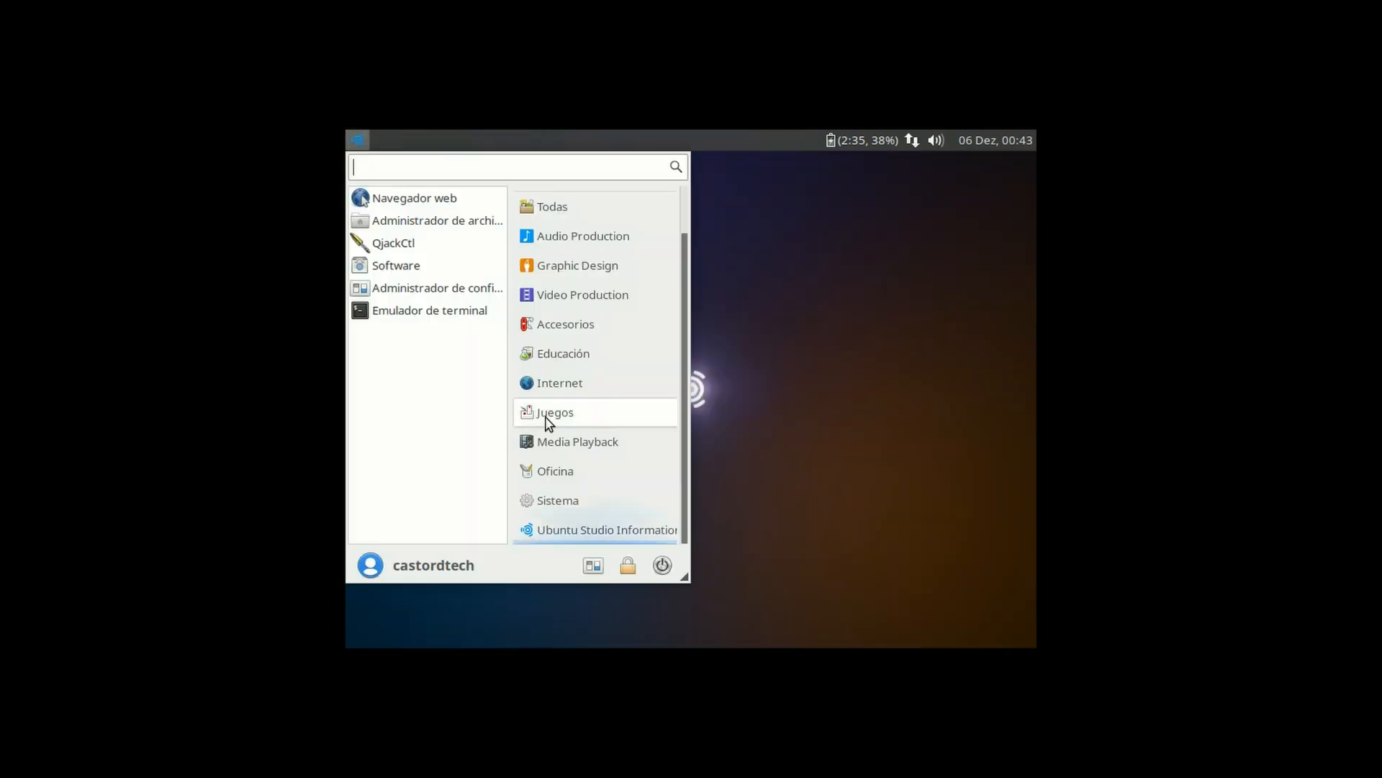
{"action": "left_click", "coordinate": [430, 295]}
{"action": "scroll", "coordinate": [429, 295], "scroll_direction": "down", "scroll_amount": 5}
{"action": "left_click", "coordinate": [472, 327]}
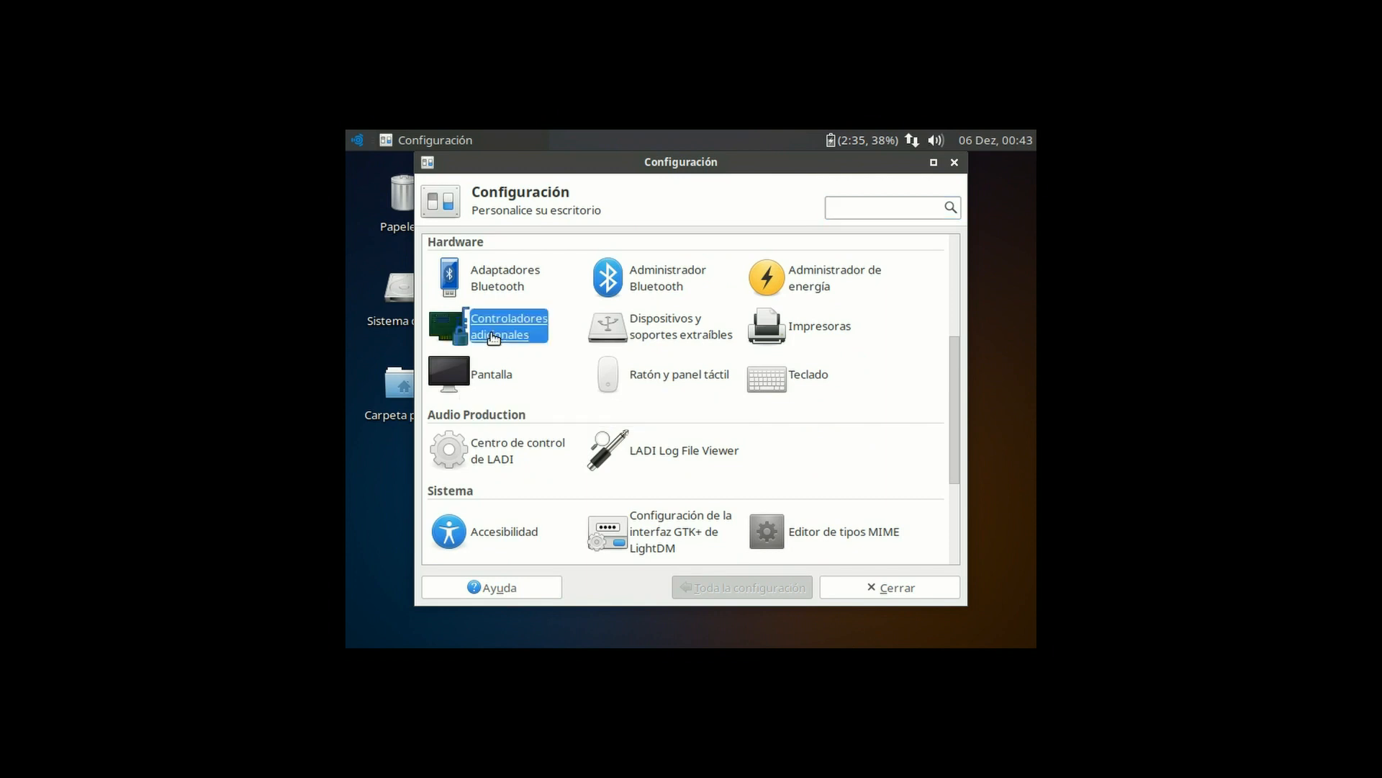
Step: Try the Pantalla settings and launch Controladores adicionales again from the settings manager's Hardware section
{"action": "left_click", "coordinate": [419, 223]}
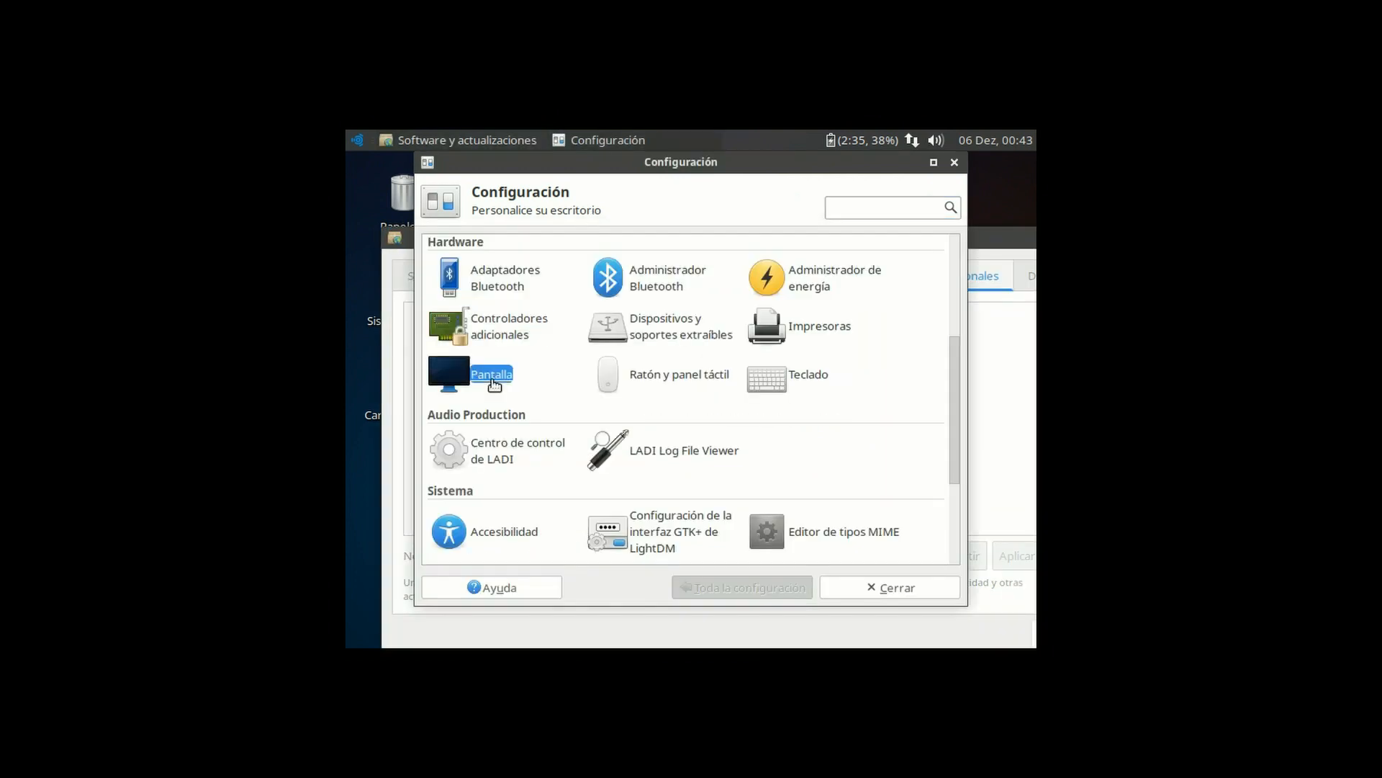
{"action": "left_click", "coordinate": [471, 373]}
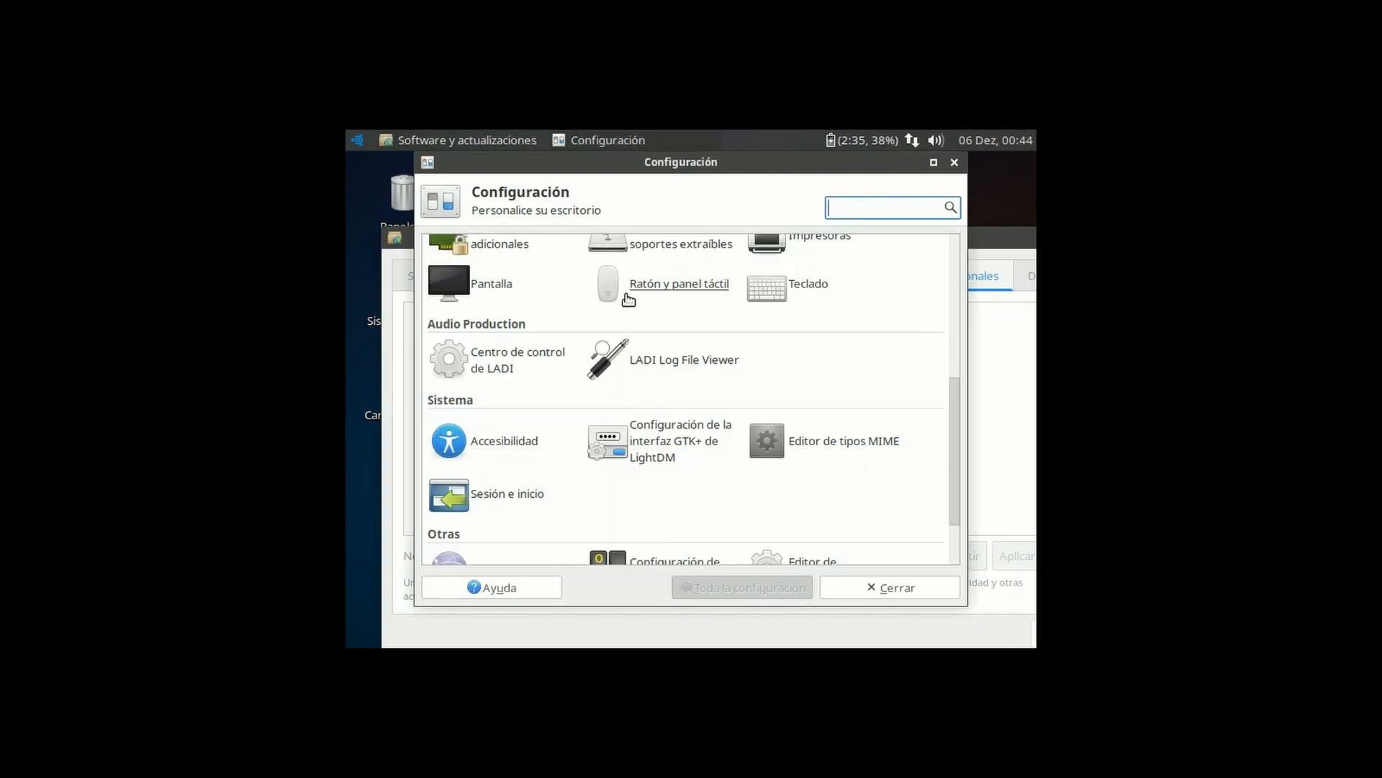
{"action": "left_click", "coordinate": [495, 248]}
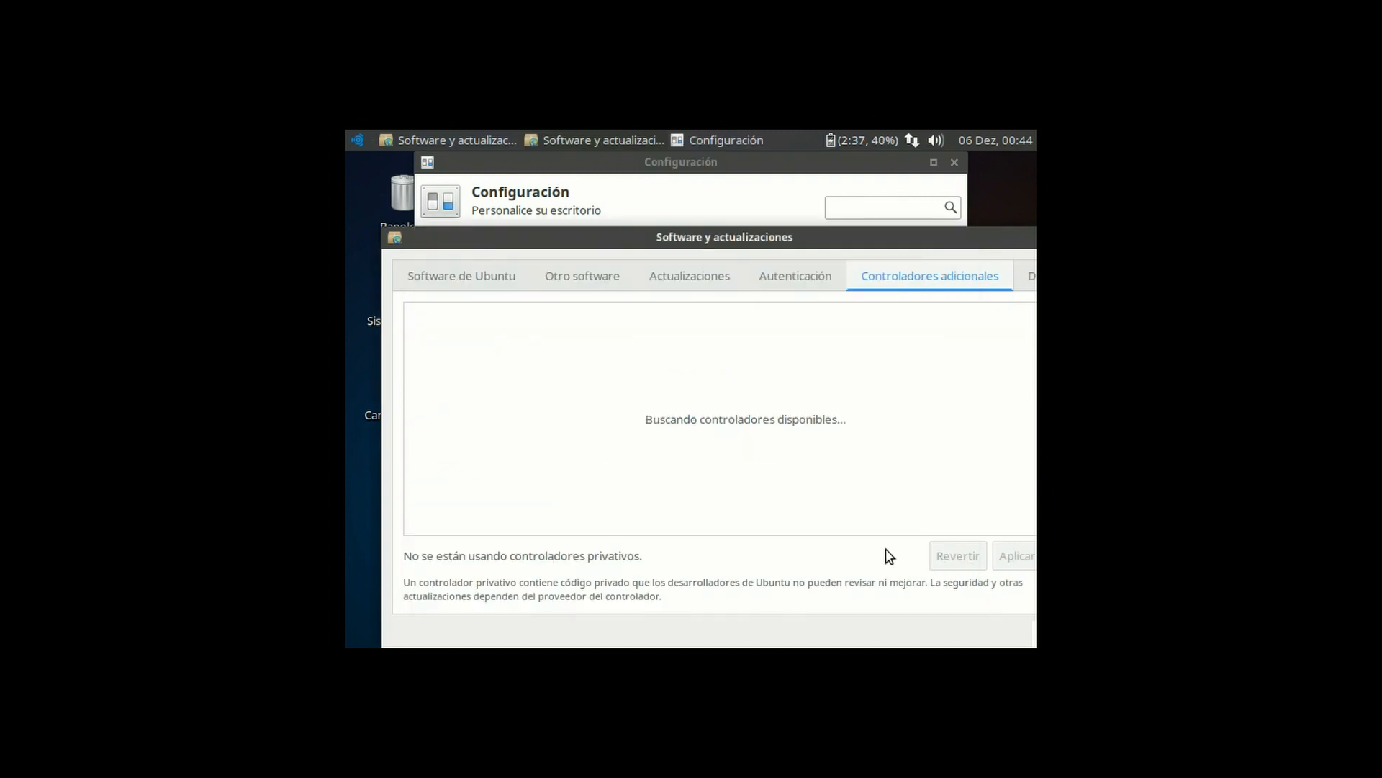
Step: Raise the virtual machine's display scale factor to 150%
{"action": "mouse_move", "coordinate": [404, 3]}
{"action": "left_click", "coordinate": [293, 6]}
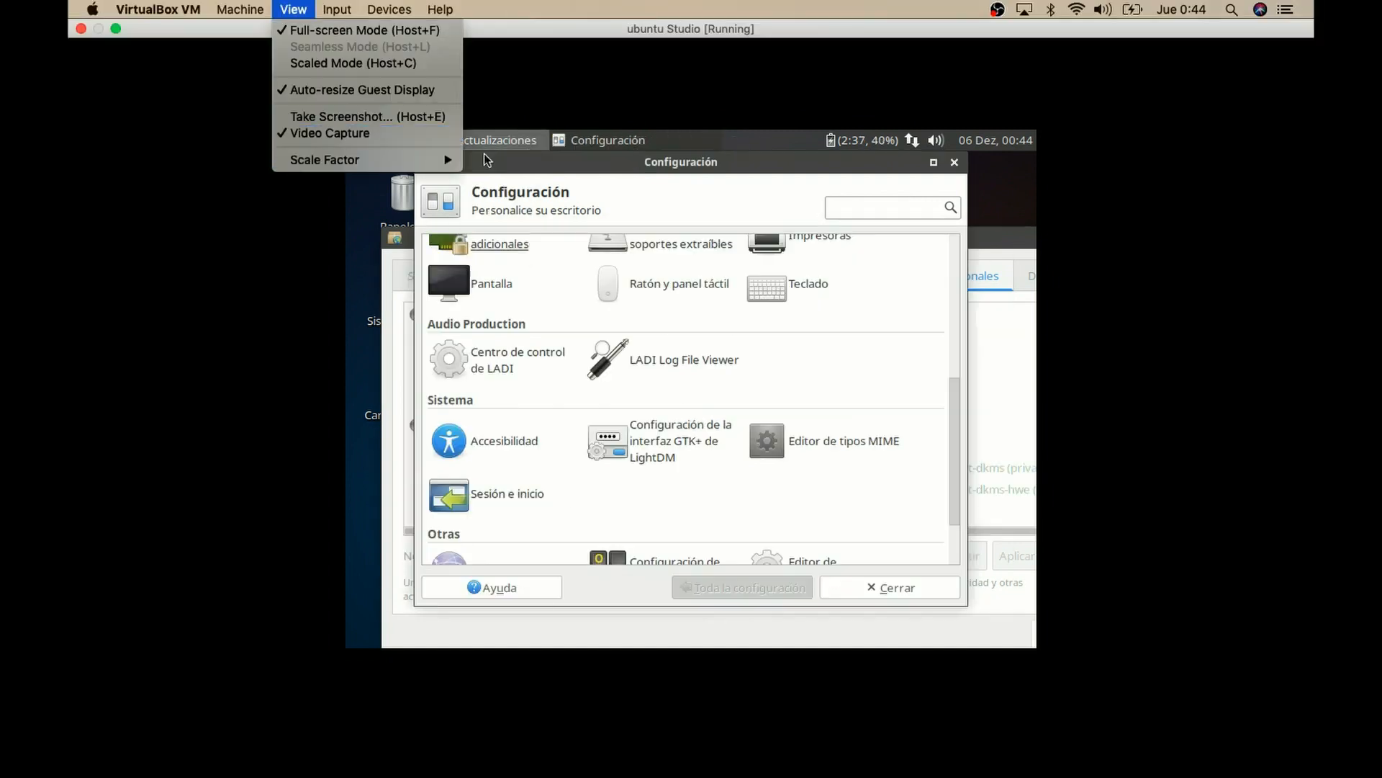
{"action": "mouse_move", "coordinate": [324, 160]}
{"action": "left_click", "coordinate": [494, 181]}
{"action": "left_click", "coordinate": [274, 78]}
{"action": "left_click", "coordinate": [235, 7]}
{"action": "mouse_move", "coordinate": [293, 7]}
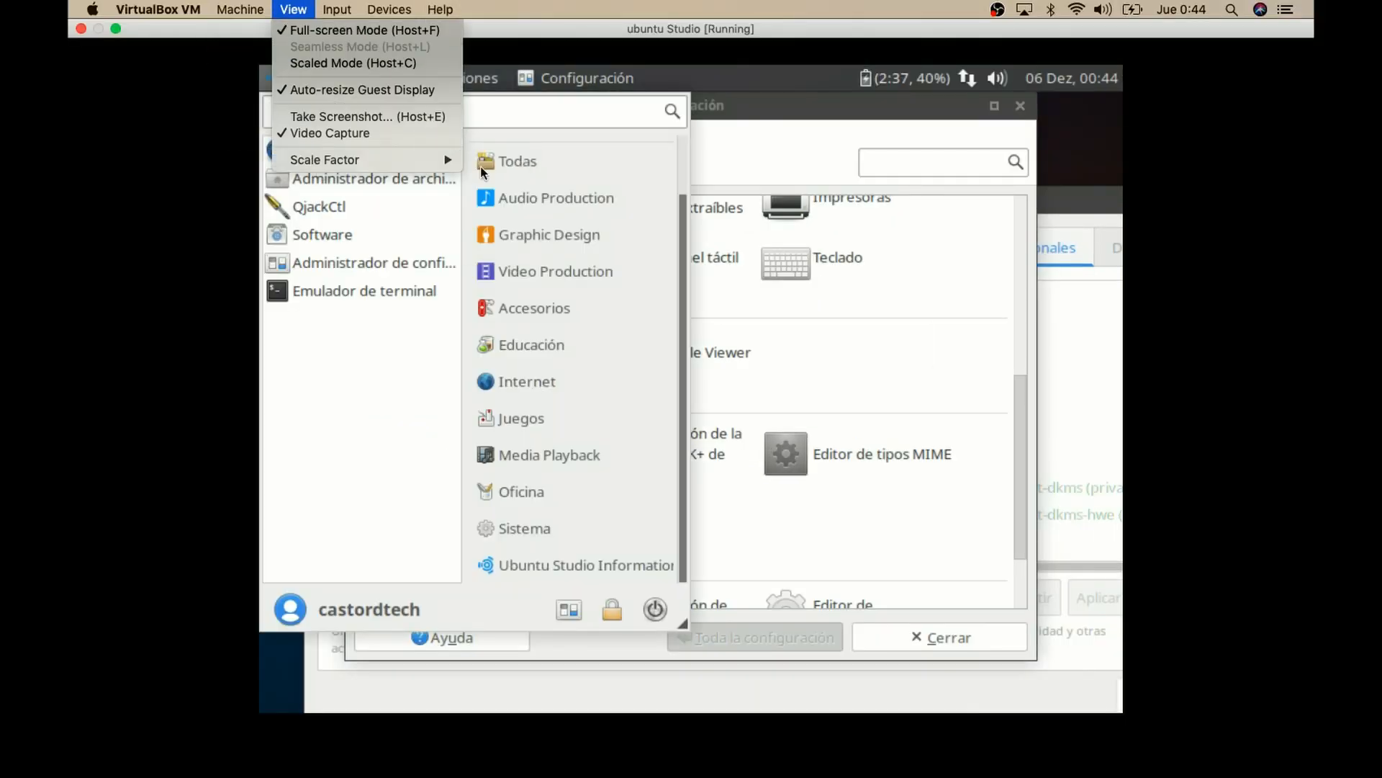
{"action": "mouse_move", "coordinate": [339, 158]}
{"action": "left_click", "coordinate": [494, 207]}
Step: Open the guest's settings manager again and launch Controladores adicionales and Pantalla from its Hardware section
{"action": "left_click", "coordinate": [321, 244]}
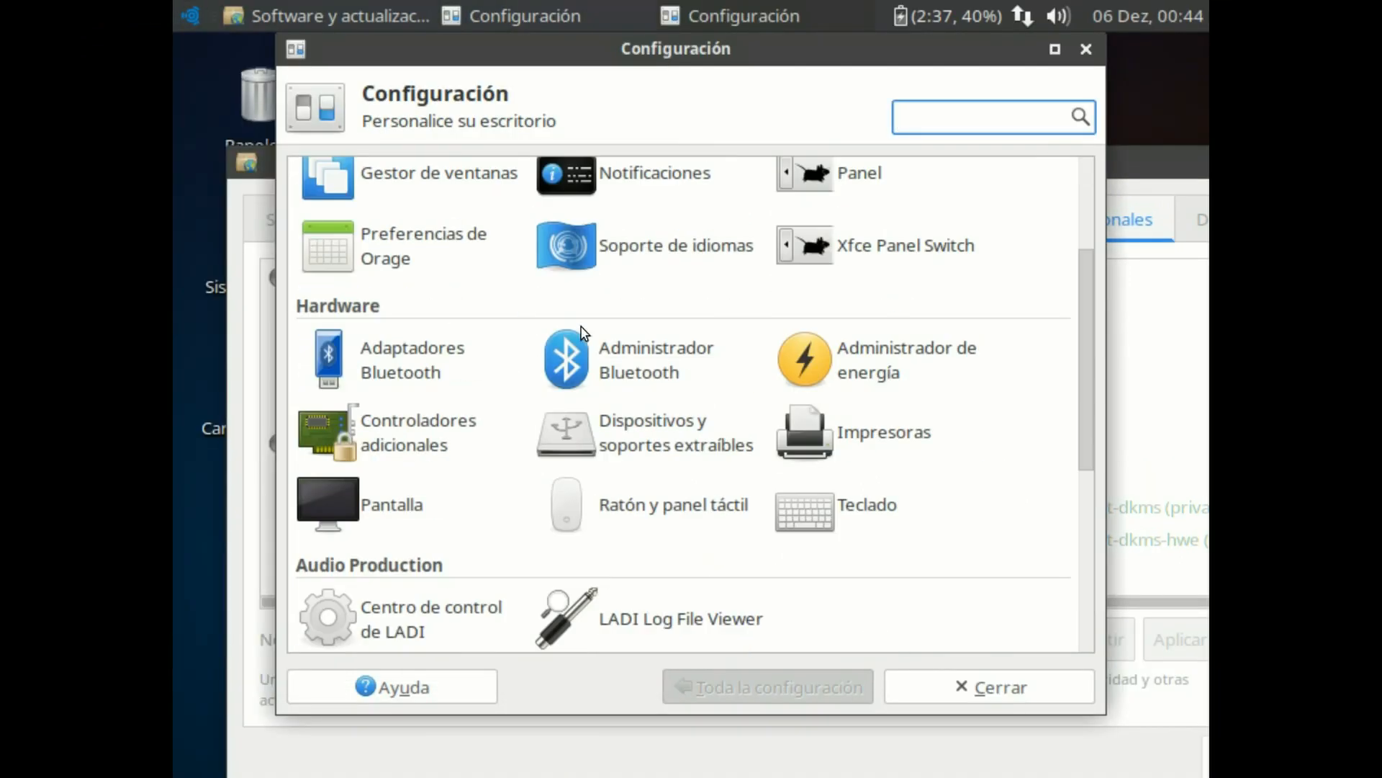
{"action": "left_click", "coordinate": [438, 432]}
{"action": "left_click", "coordinate": [683, 113]}
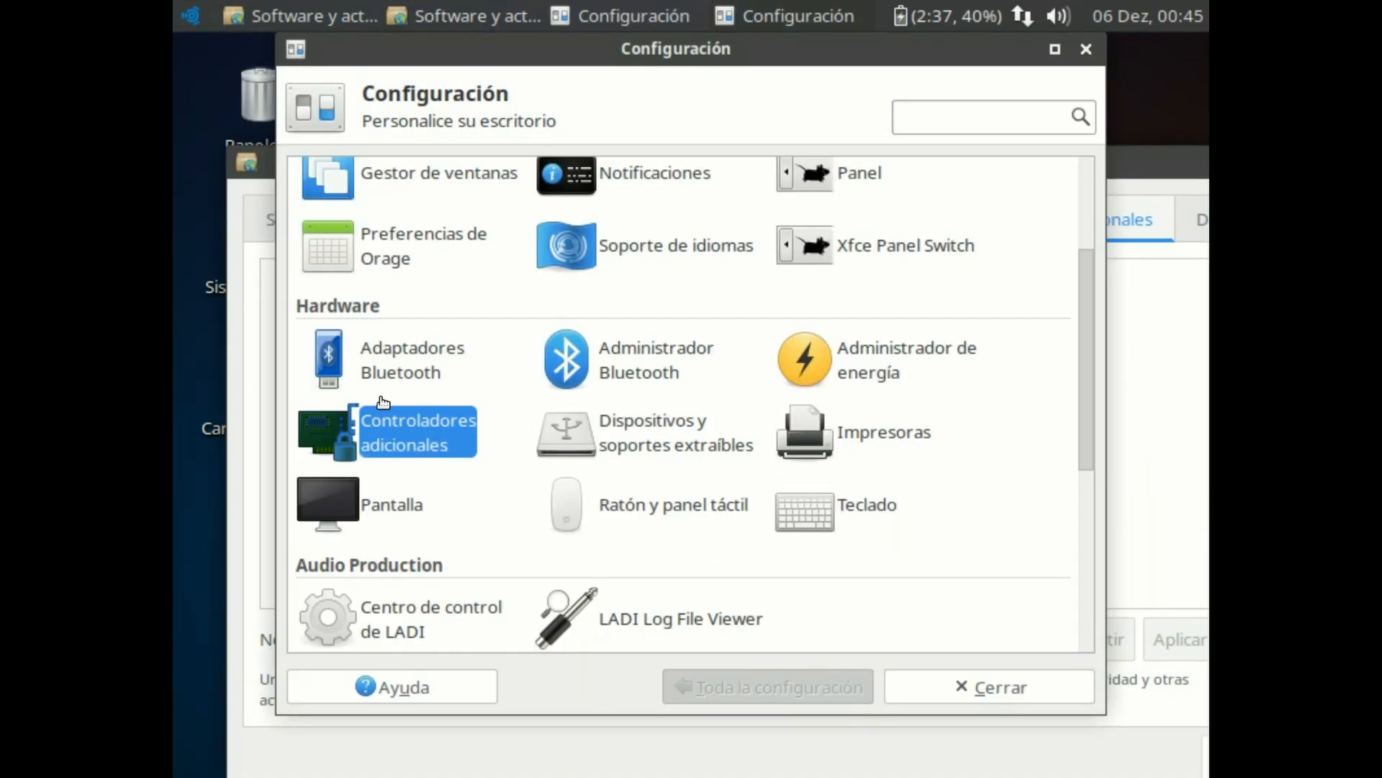
{"action": "left_click", "coordinate": [396, 511]}
{"action": "scroll", "coordinate": [472, 454], "scroll_direction": "down", "scroll_amount": 10}
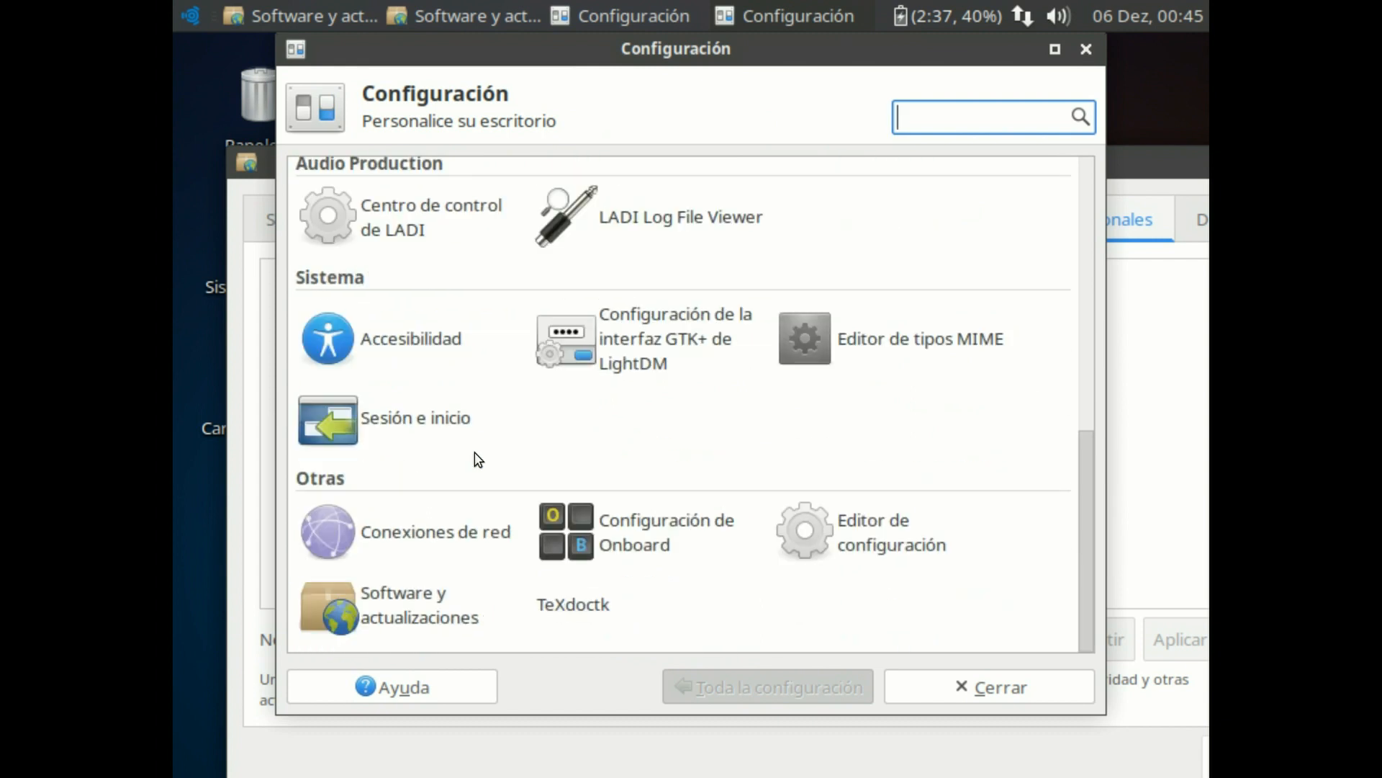
Step: Inspect the displays channel in Editor de configuración, continue past the Ubuntu error report and close the editor
{"action": "left_click", "coordinate": [806, 522]}
{"action": "left_click", "coordinate": [355, 213]}
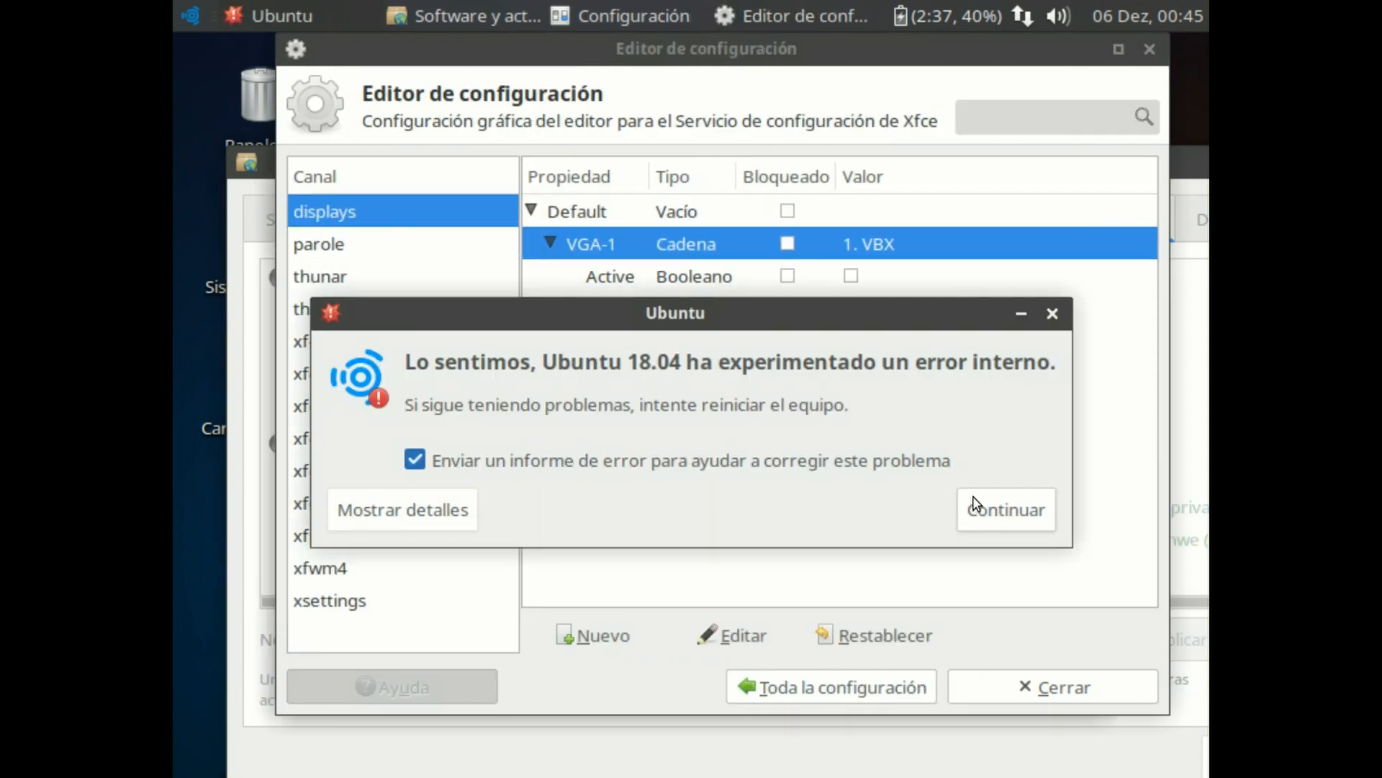
{"action": "left_click", "coordinate": [976, 504]}
{"action": "left_click", "coordinate": [1149, 49]}
Step: Open Software y actualizaciones from the settings manager's Otras section and return to the Hardware section
{"action": "scroll", "coordinate": [414, 546], "scroll_direction": "down", "scroll_amount": 3}
{"action": "left_click", "coordinate": [381, 631]}
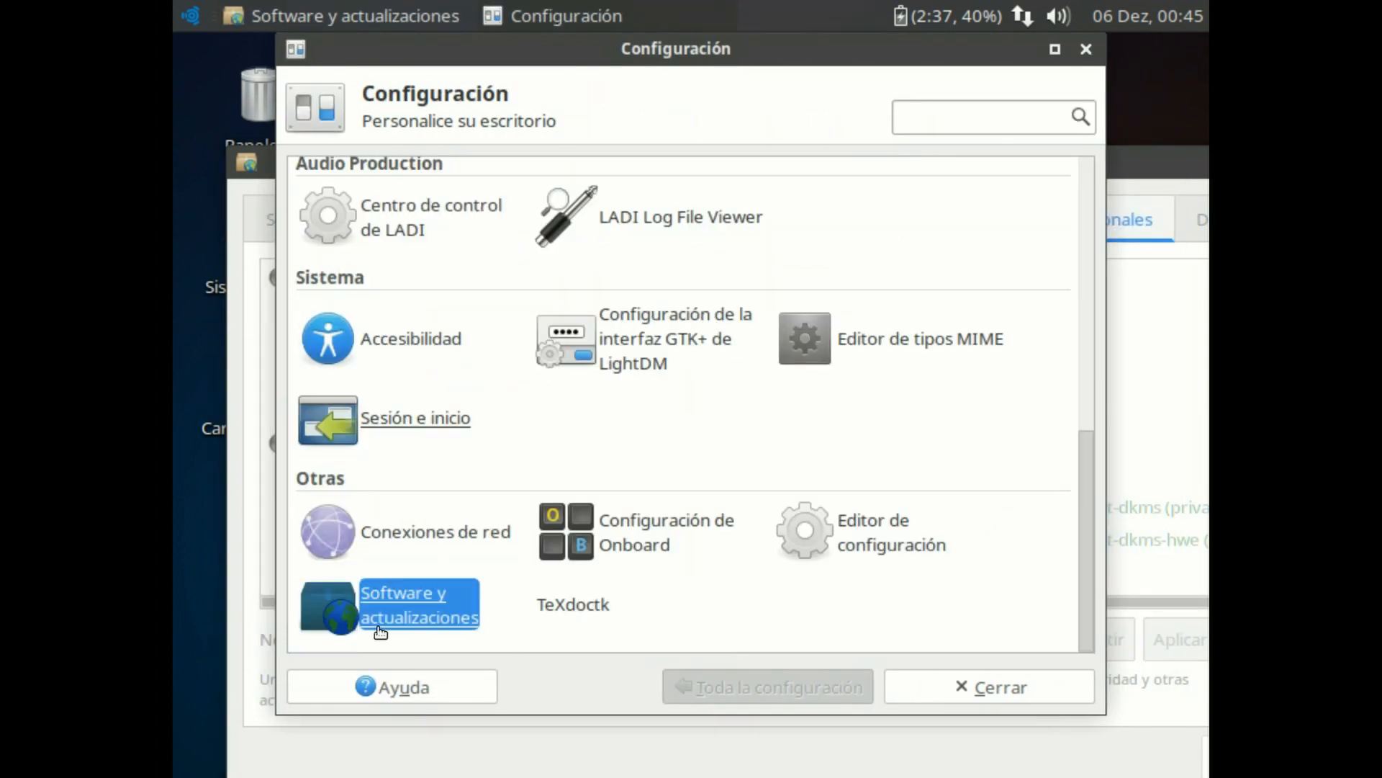
{"action": "scroll", "coordinate": [392, 469], "scroll_direction": "up", "scroll_amount": 10}
{"action": "scroll", "coordinate": [391, 469], "scroll_direction": "down", "scroll_amount": 3}
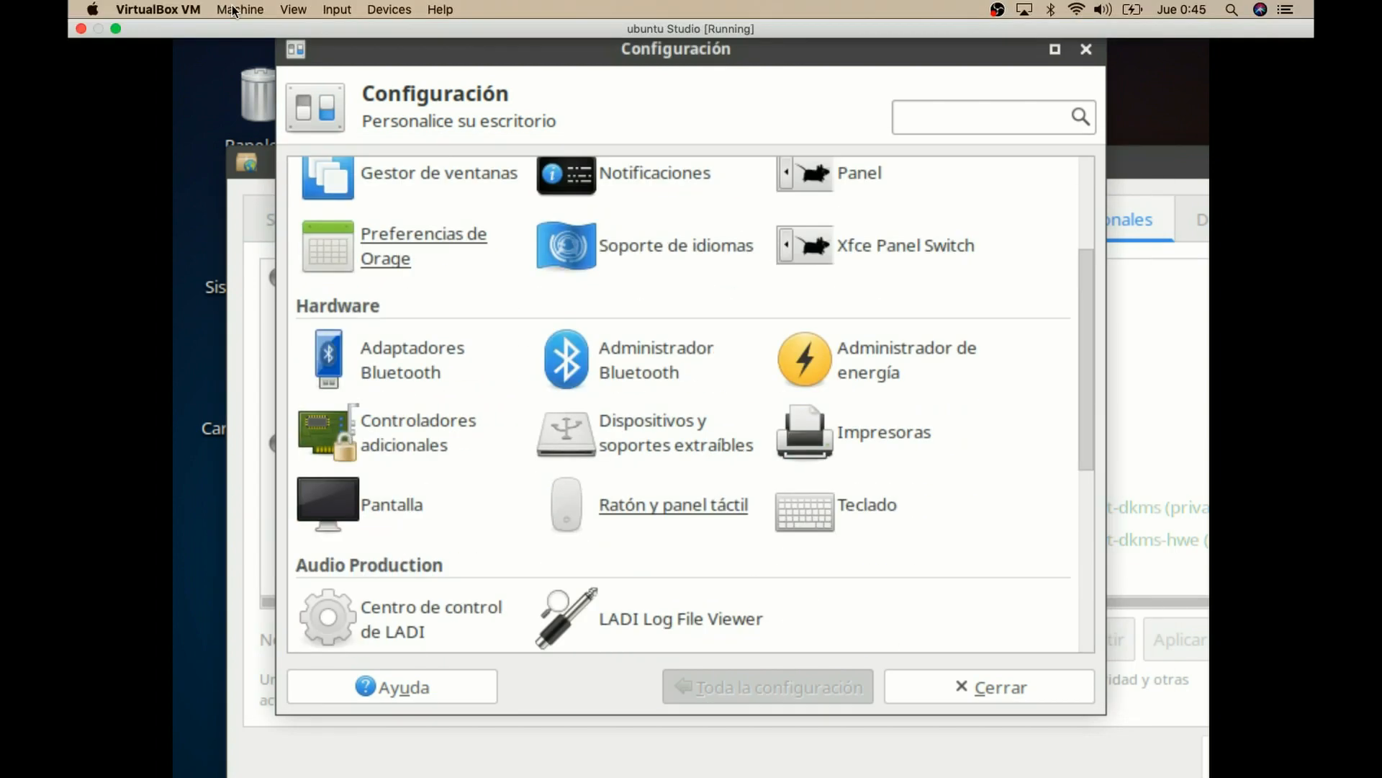
Step: Turn off Auto-resize Guest Display and Video Capture for the machine
{"action": "left_click", "coordinate": [293, 9]}
{"action": "left_click", "coordinate": [313, 91]}
{"action": "left_click", "coordinate": [294, 10]}
{"action": "left_click", "coordinate": [311, 134]}
Step: Open the running machine's settings and review the General, System and Display pages
{"action": "left_click", "coordinate": [295, 10]}
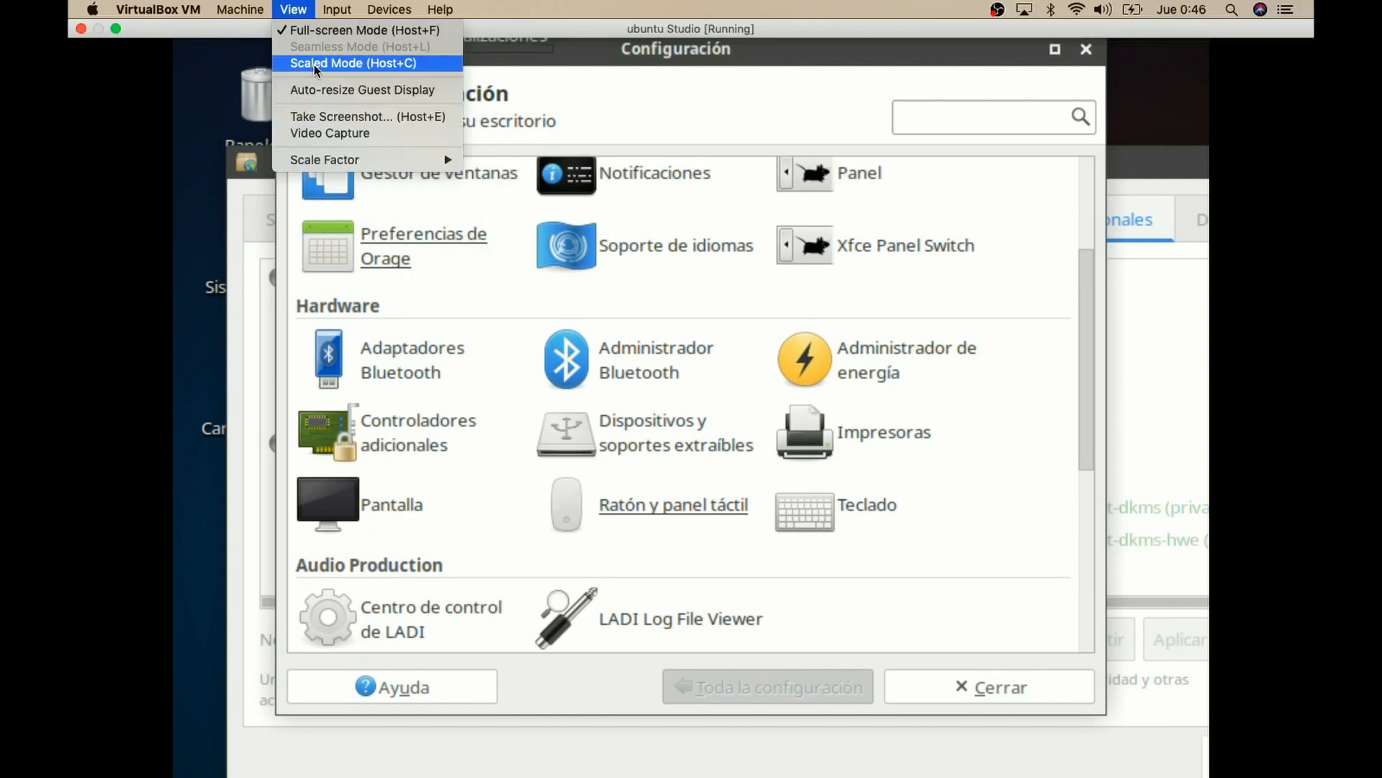
{"action": "mouse_move", "coordinate": [245, 10]}
{"action": "left_click", "coordinate": [255, 33]}
{"action": "left_click", "coordinate": [481, 193]}
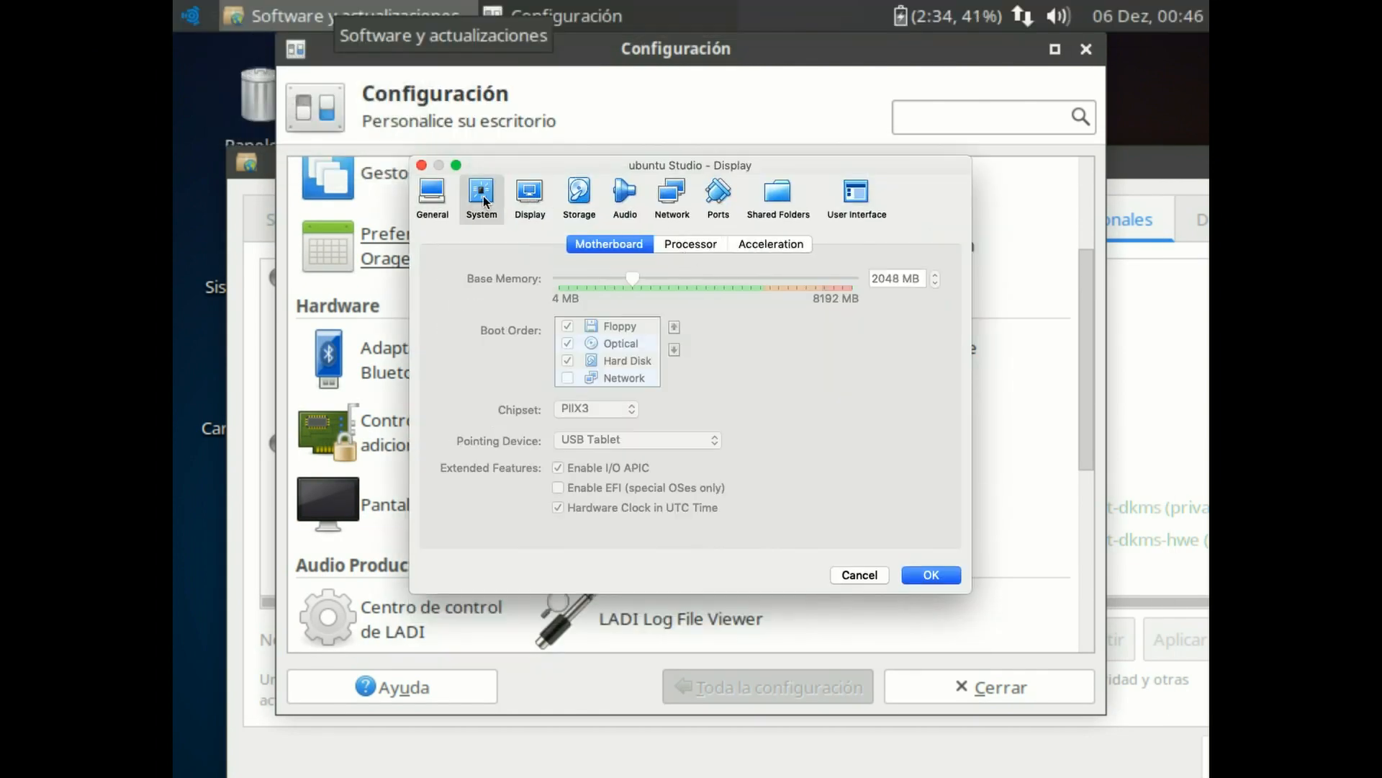
{"action": "left_click", "coordinate": [432, 192]}
{"action": "left_click", "coordinate": [481, 193]}
{"action": "left_click", "coordinate": [530, 193]}
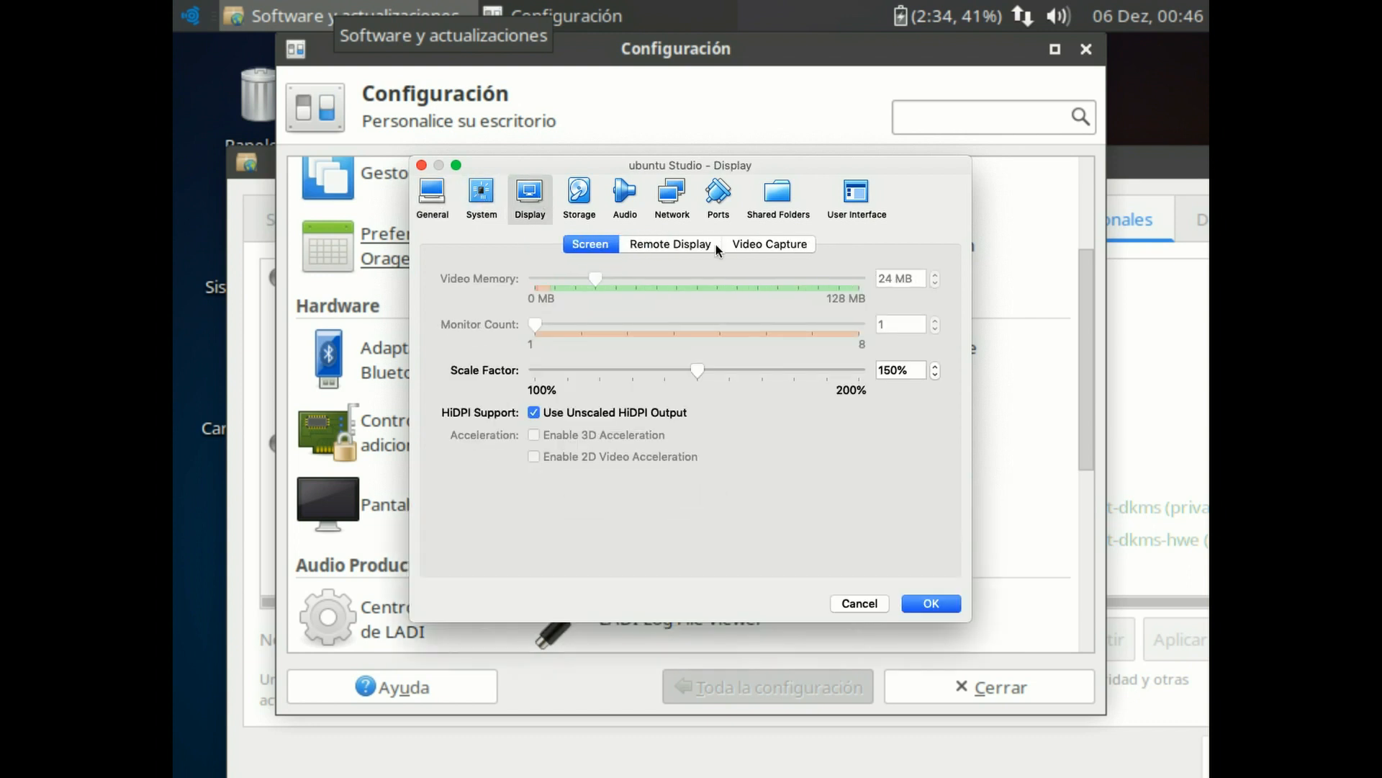
Step: Review the Machine and View menu entries on the User Interface settings page, and cancel the machine settings
{"action": "left_click", "coordinate": [857, 193]}
{"action": "left_click", "coordinate": [538, 249]}
{"action": "left_click", "coordinate": [602, 249]}
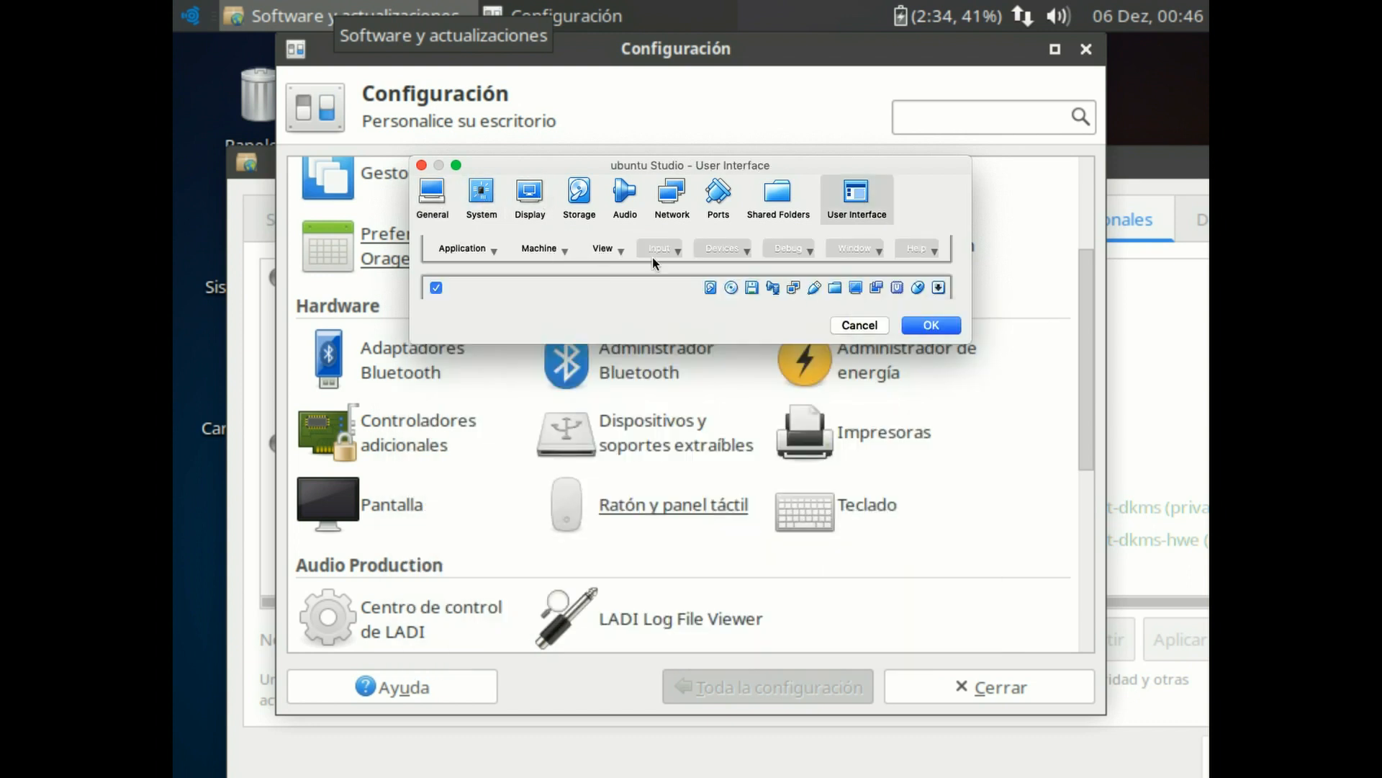
{"action": "left_click", "coordinate": [658, 249]}
{"action": "left_click", "coordinate": [621, 251]}
{"action": "left_click", "coordinate": [620, 507]}
{"action": "left_click", "coordinate": [620, 251]}
{"action": "left_click", "coordinate": [612, 491]}
{"action": "left_click", "coordinate": [859, 326]}
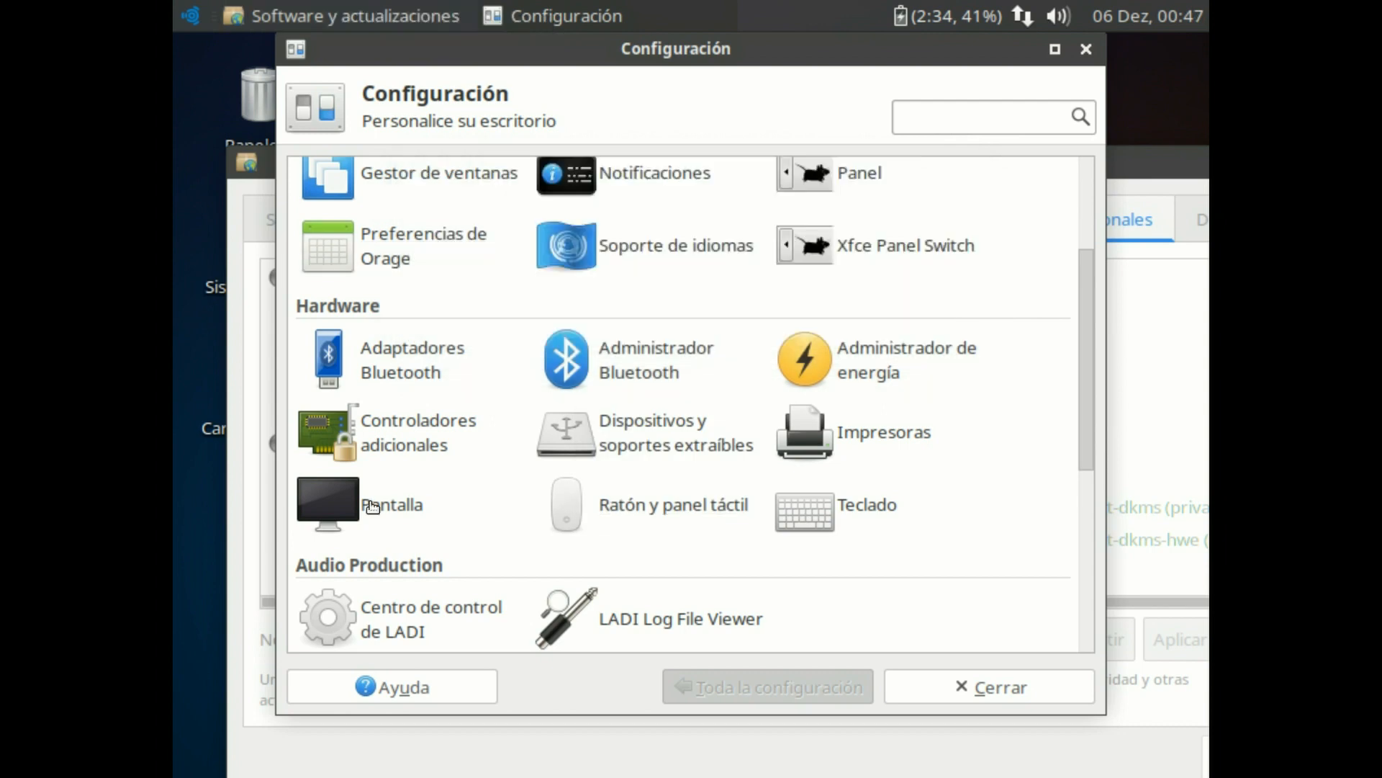
Step: Browse the guest's settings manager and open Pantalla from its Hardware section
{"action": "scroll", "coordinate": [375, 497], "scroll_direction": "up", "scroll_amount": 5}
{"action": "left_click", "coordinate": [257, 11]}
{"action": "mouse_move", "coordinate": [293, 9]}
{"action": "left_click", "coordinate": [324, 29]}
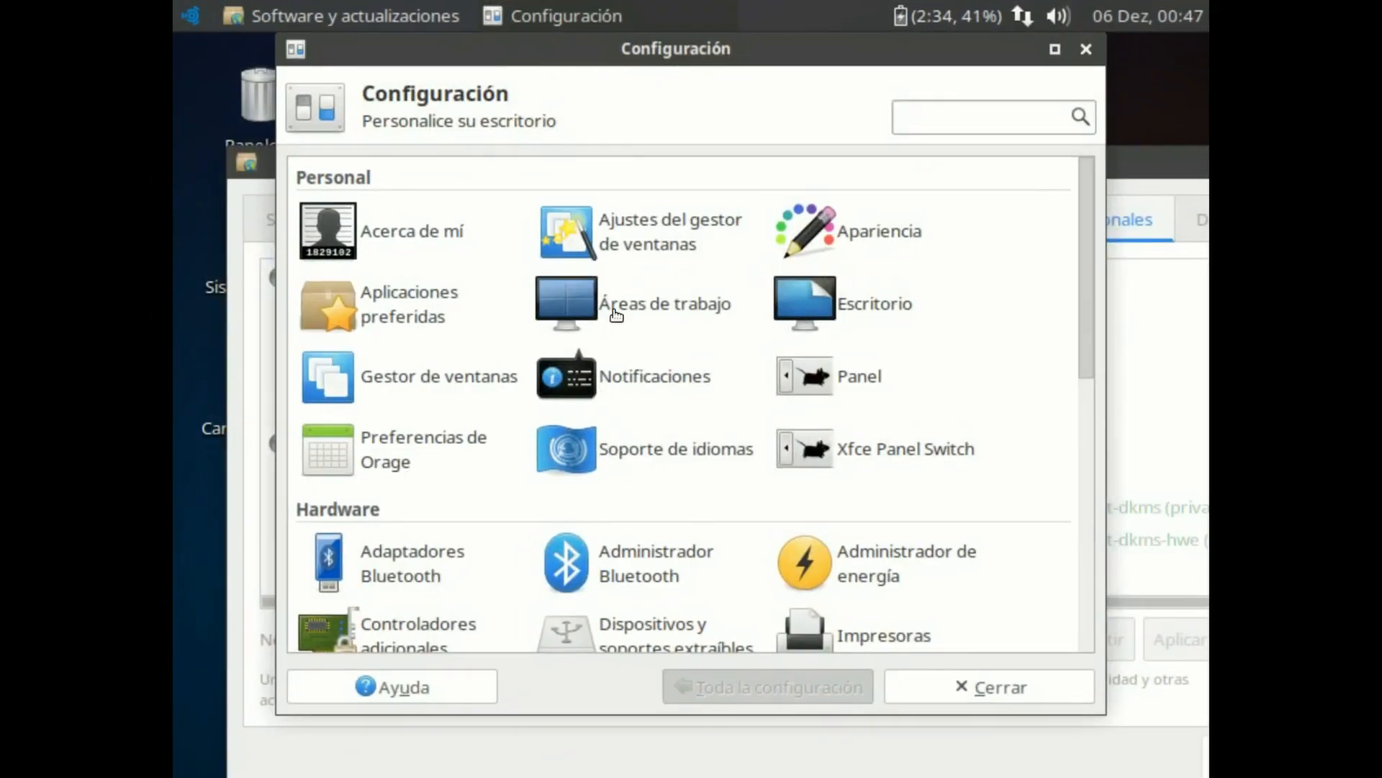
{"action": "scroll", "coordinate": [616, 314], "scroll_direction": "down", "scroll_amount": 2}
{"action": "left_click", "coordinate": [392, 510]}
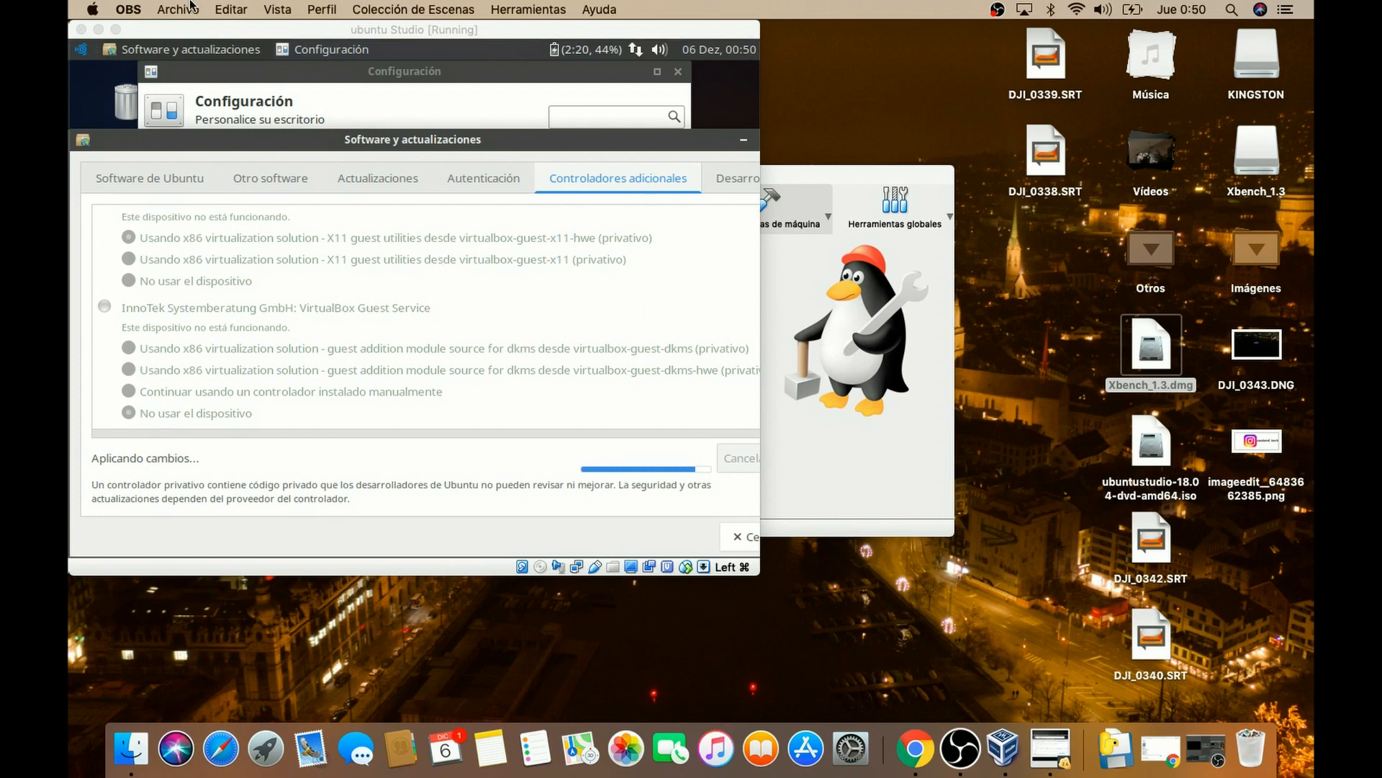
Step: With the machine back in full screen, close Software y actualizaciones and open the Pantalla settings
{"action": "left_click", "coordinate": [116, 28]}
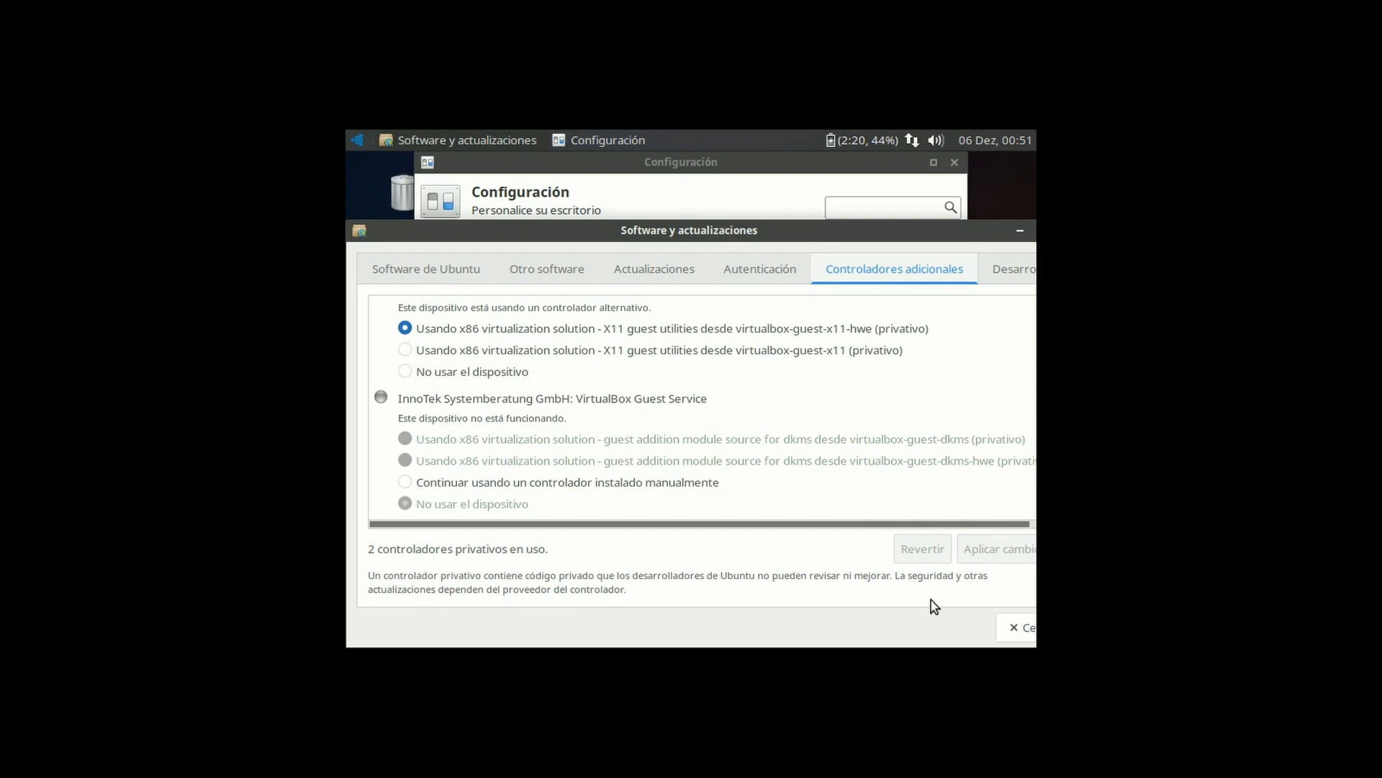
{"action": "left_click", "coordinate": [1015, 631]}
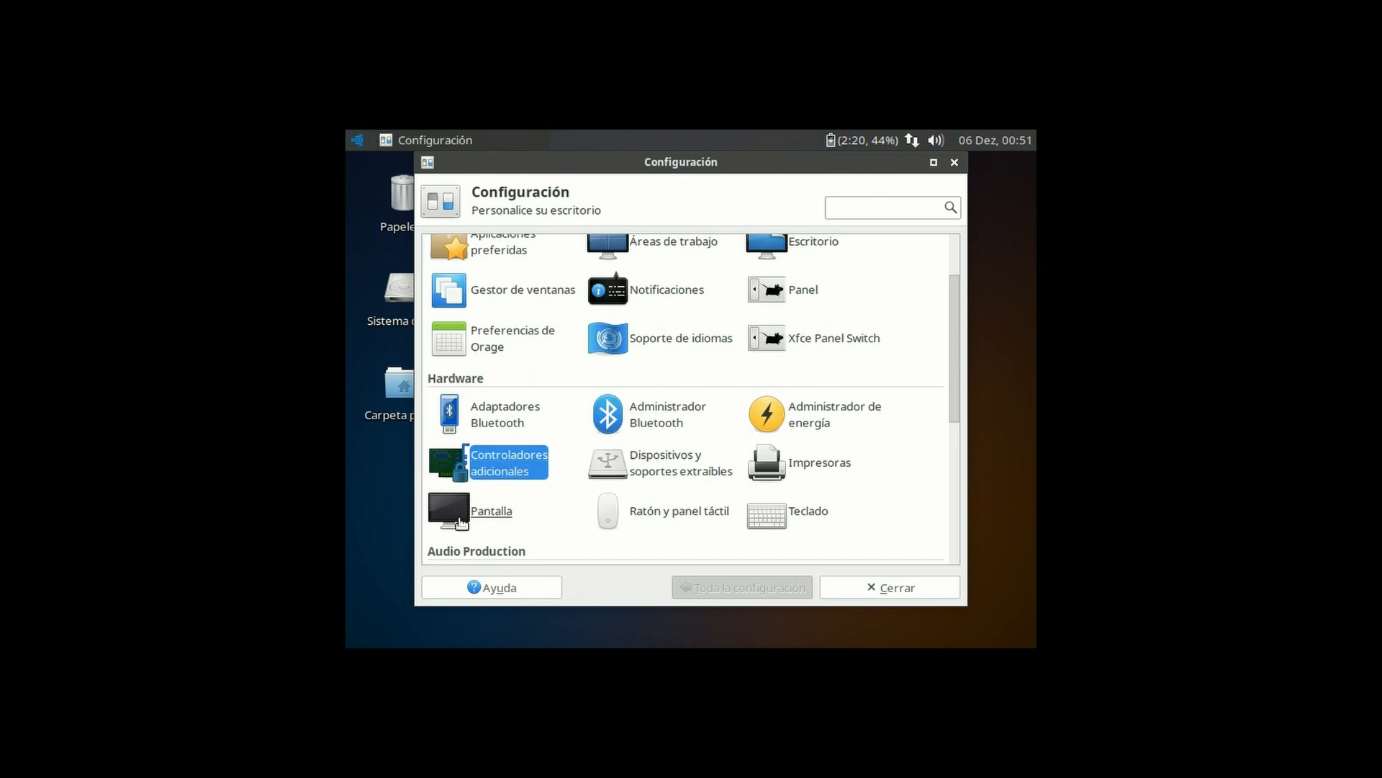
{"action": "left_click", "coordinate": [483, 521]}
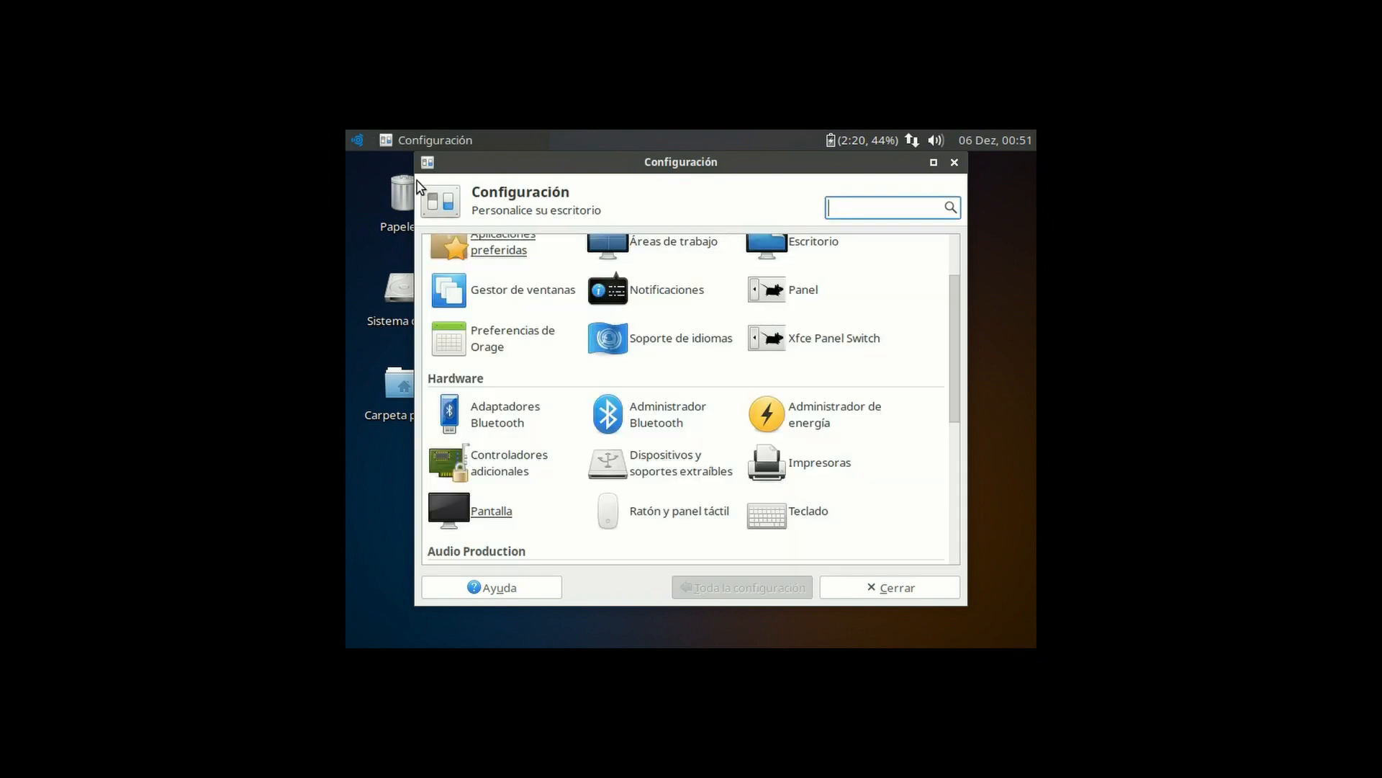
Step: Restart the Ubuntu Studio guest from its applications menu
{"action": "left_click", "coordinate": [359, 140]}
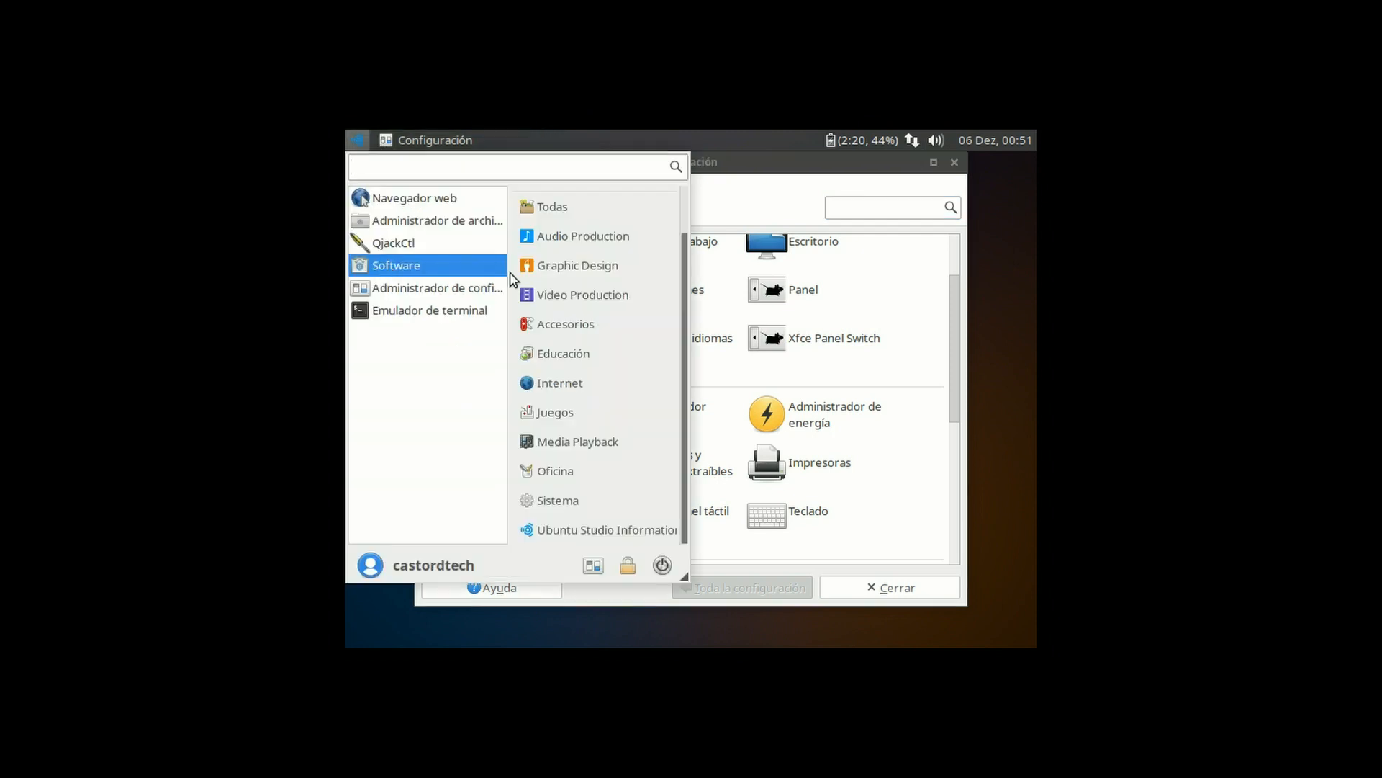
{"action": "left_click", "coordinate": [662, 565]}
{"action": "left_click", "coordinate": [700, 334]}
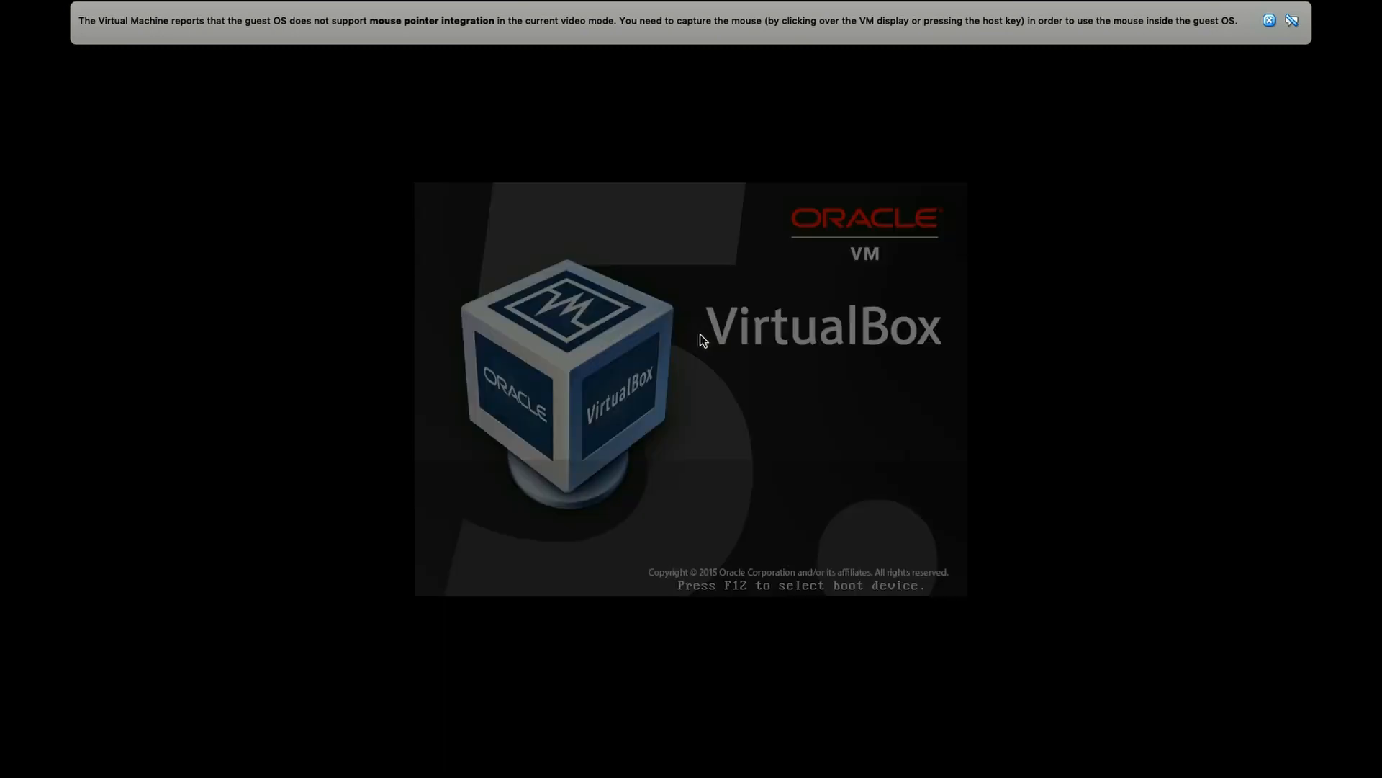
Step: Take the restarting machine out of full-screen mode
{"action": "mouse_move", "coordinate": [345, 2]}
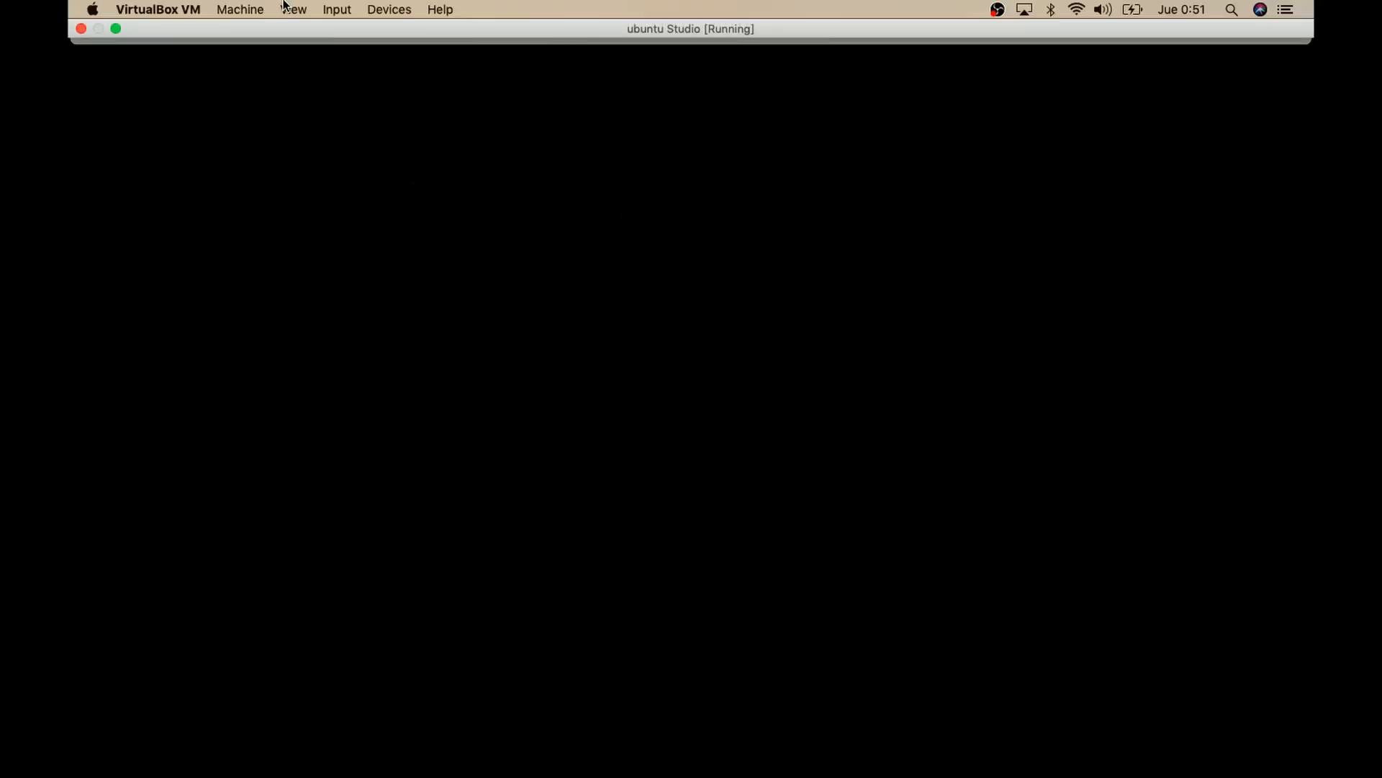
{"action": "left_click", "coordinate": [290, 9]}
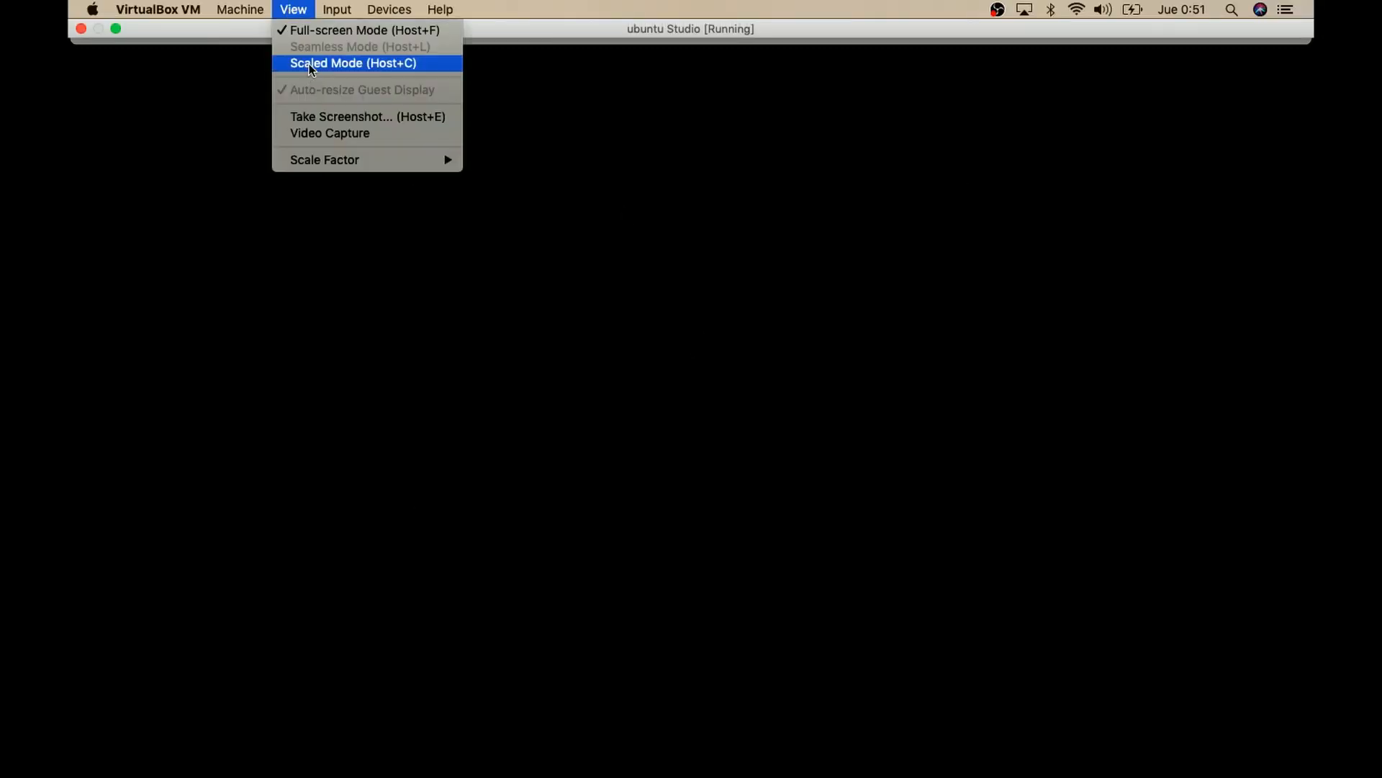
{"action": "left_click", "coordinate": [311, 32]}
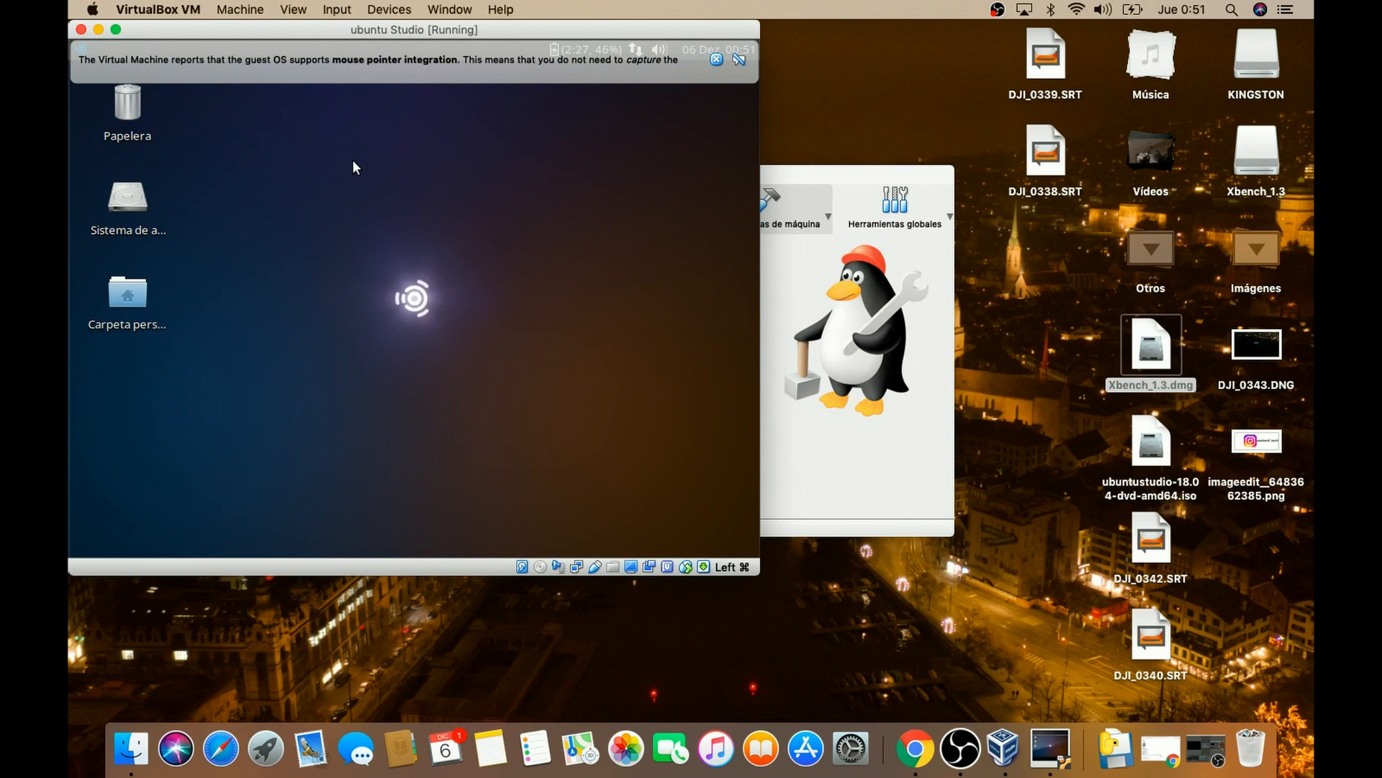
Step: Switch the machine to full-screen mode with confirmation, visit the host desktop and return to the machine
{"action": "left_click", "coordinate": [292, 9]}
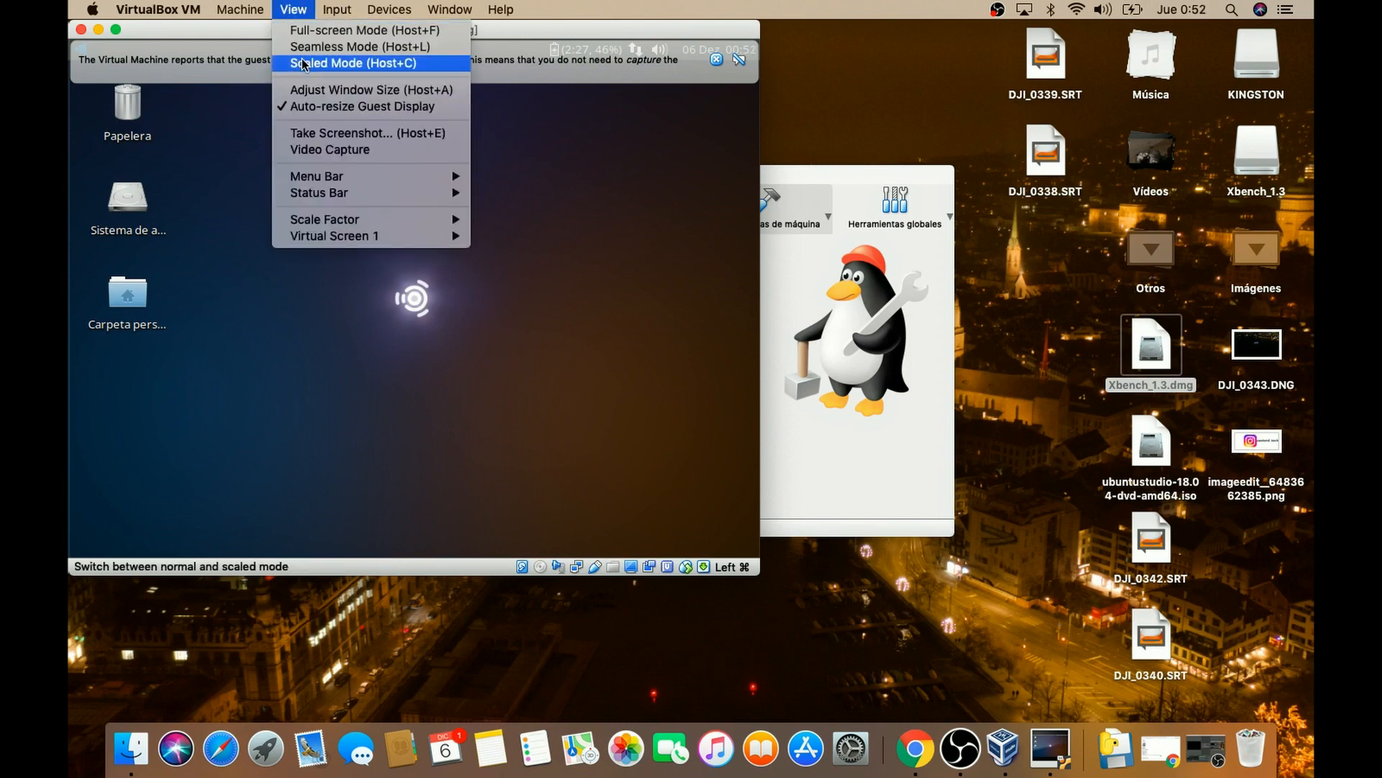
{"action": "left_click", "coordinate": [299, 63]}
{"action": "left_click", "coordinate": [461, 154]}
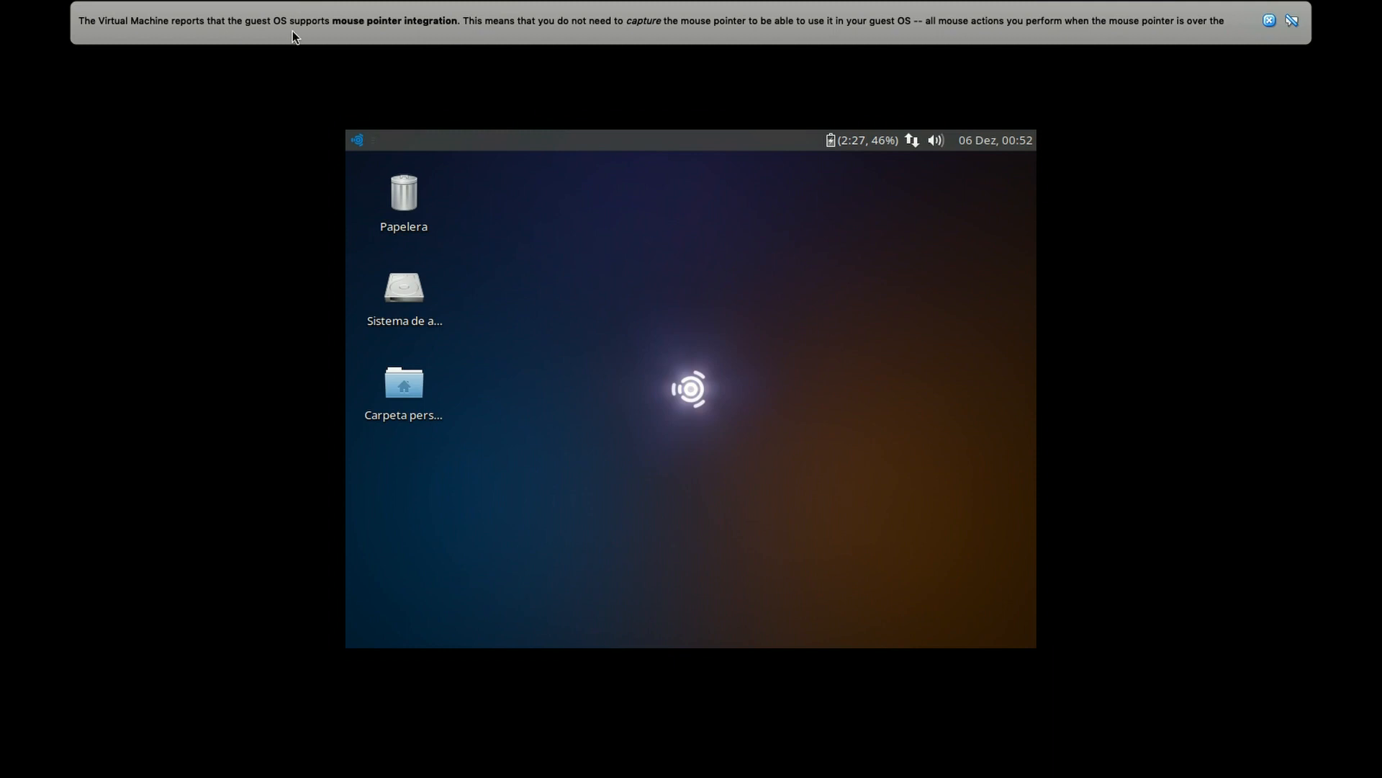
{"action": "key", "text": "ctrl+Left"}
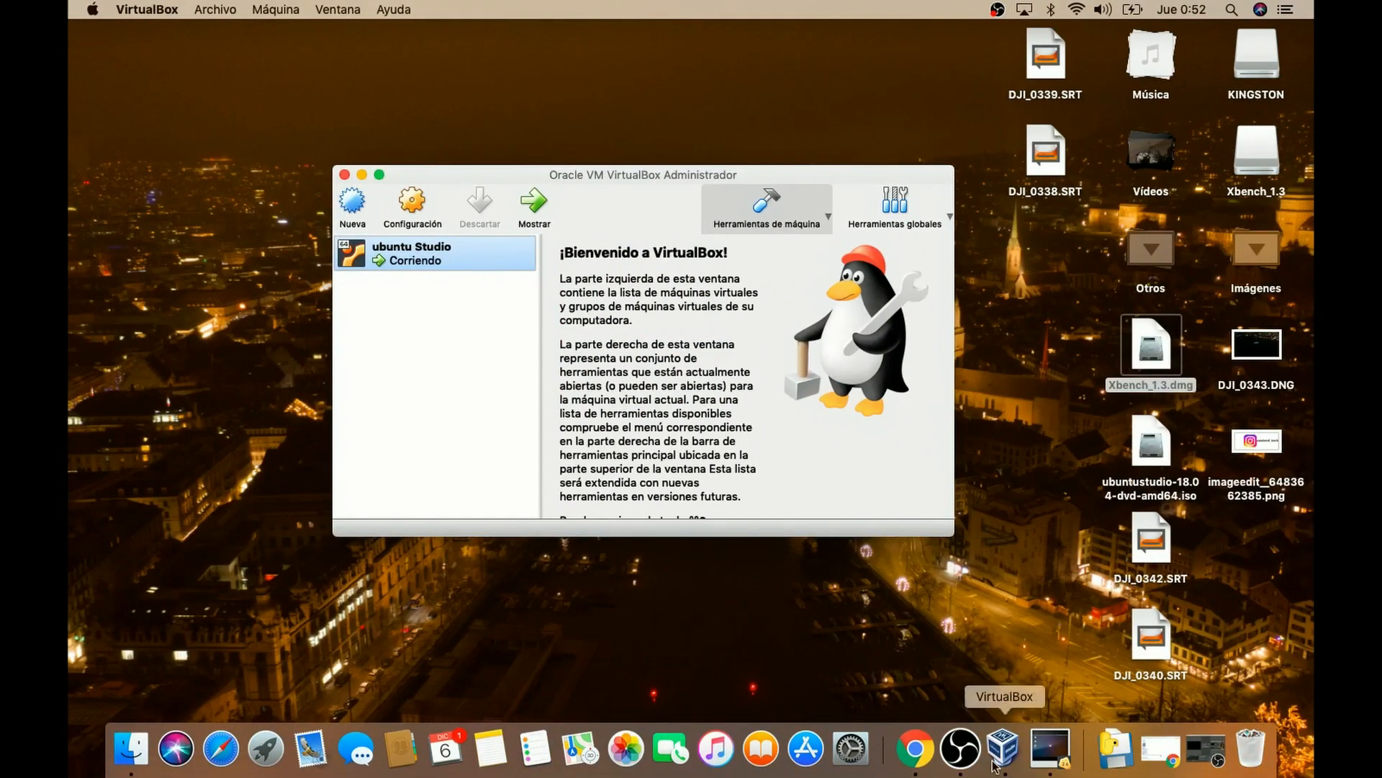
{"action": "left_click", "coordinate": [1047, 749]}
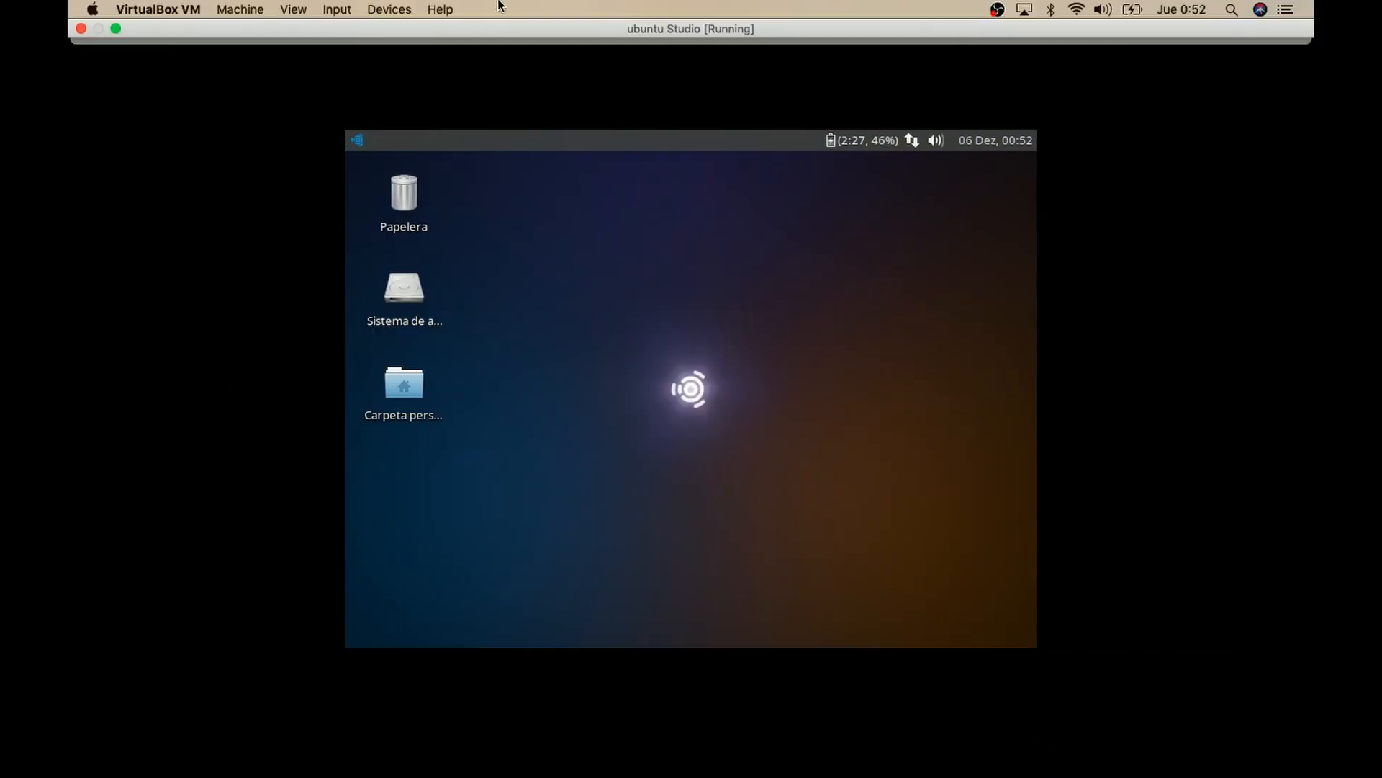
Step: Switch the machine out of full-screen mode and back into it, and dismiss the mouse pointer integration message
{"action": "left_click", "coordinate": [299, 10]}
{"action": "left_click", "coordinate": [310, 61]}
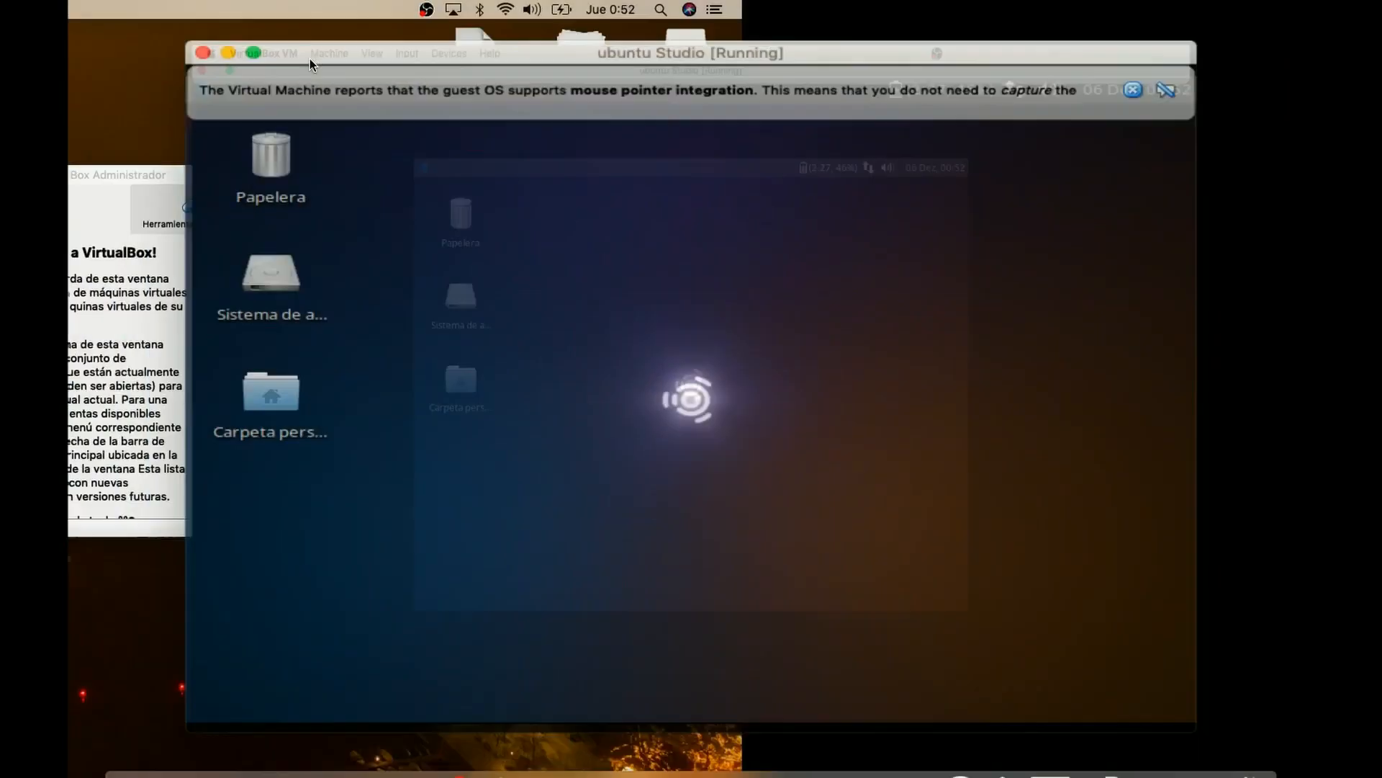
{"action": "left_click", "coordinate": [460, 155]}
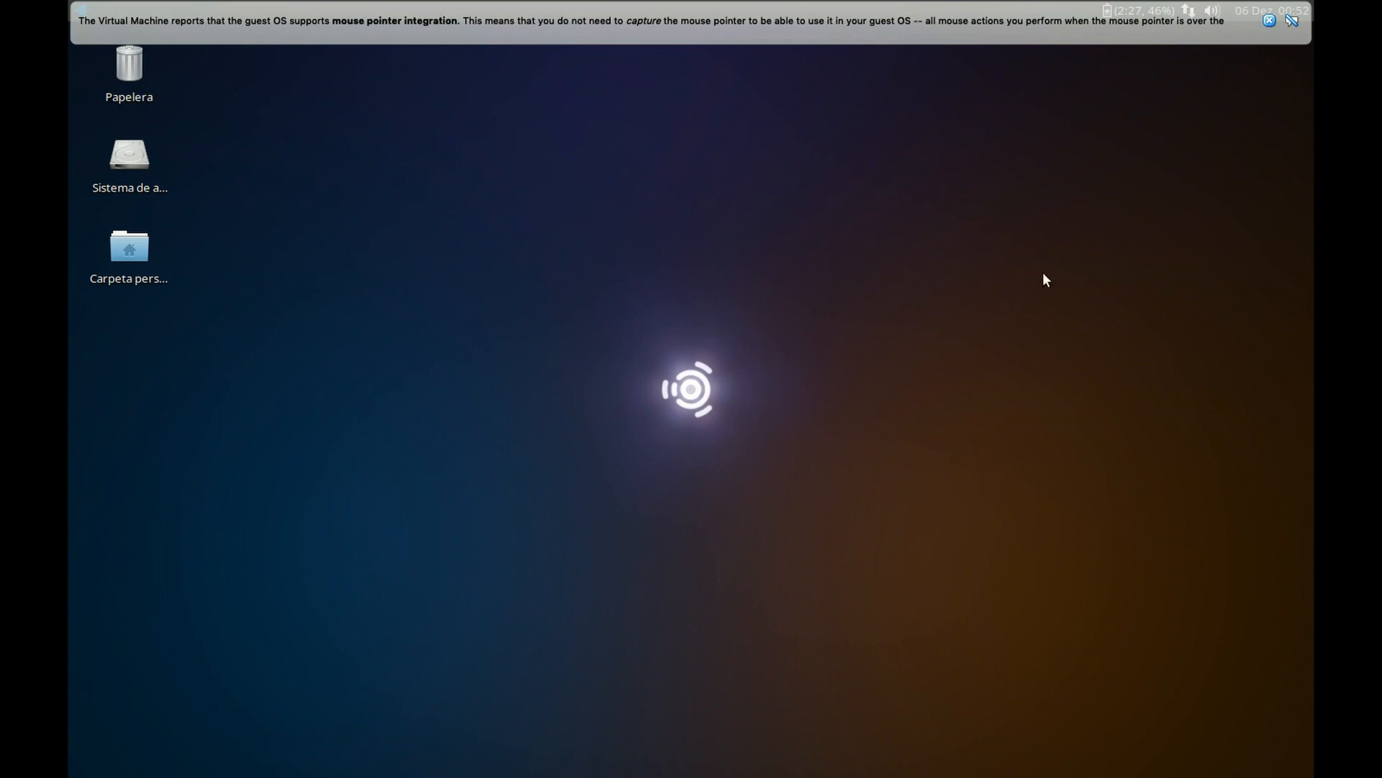
{"action": "left_click", "coordinate": [1268, 17]}
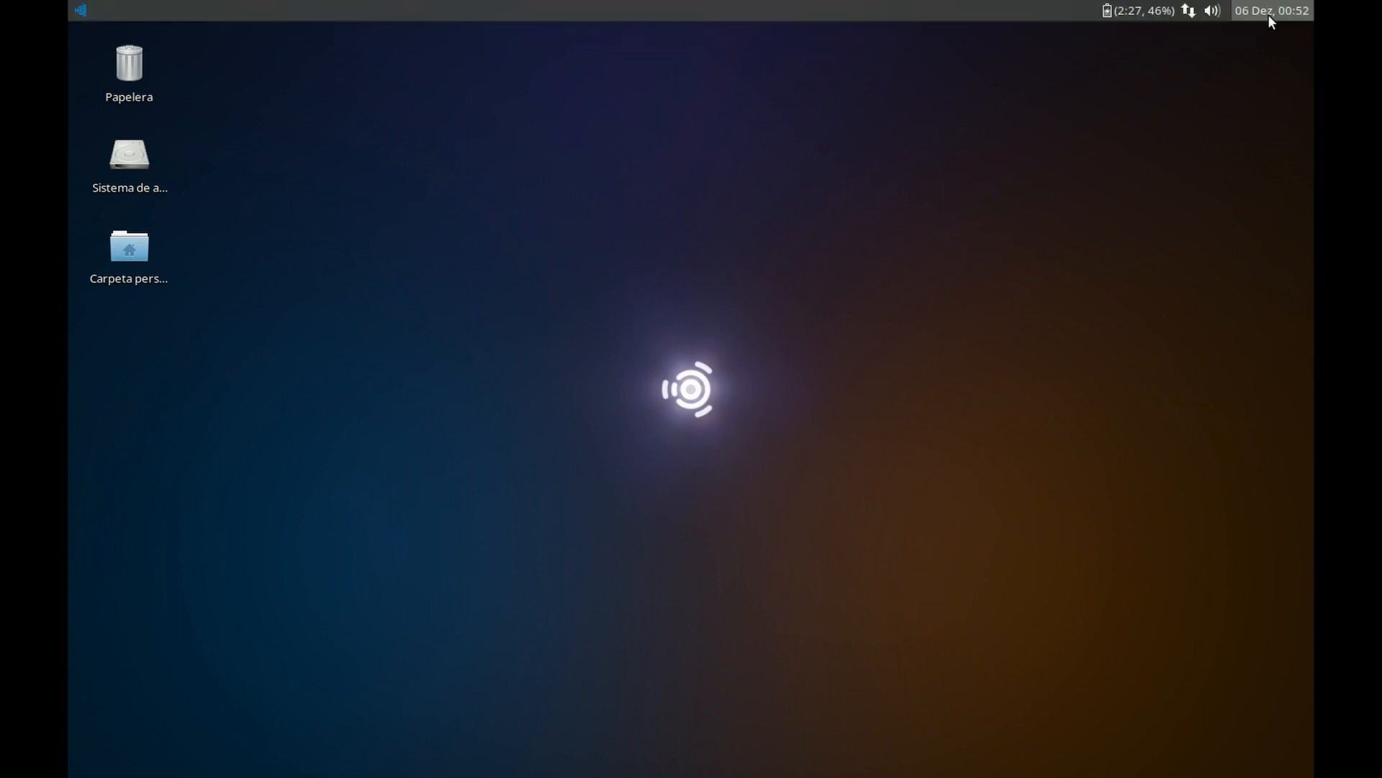
Step: Open the Software application from the Ubuntu Studio applications menu
{"action": "left_click", "coordinate": [75, 15]}
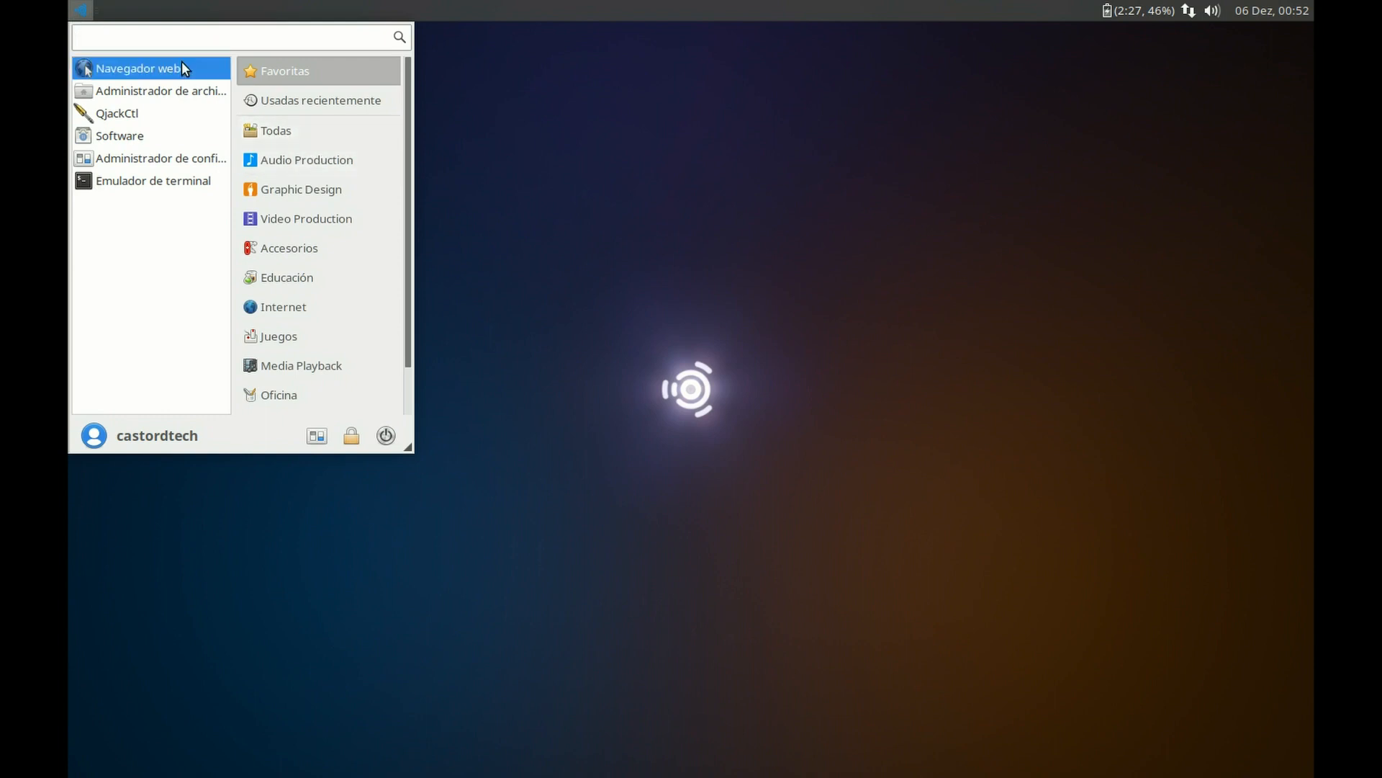
{"action": "left_click", "coordinate": [154, 141]}
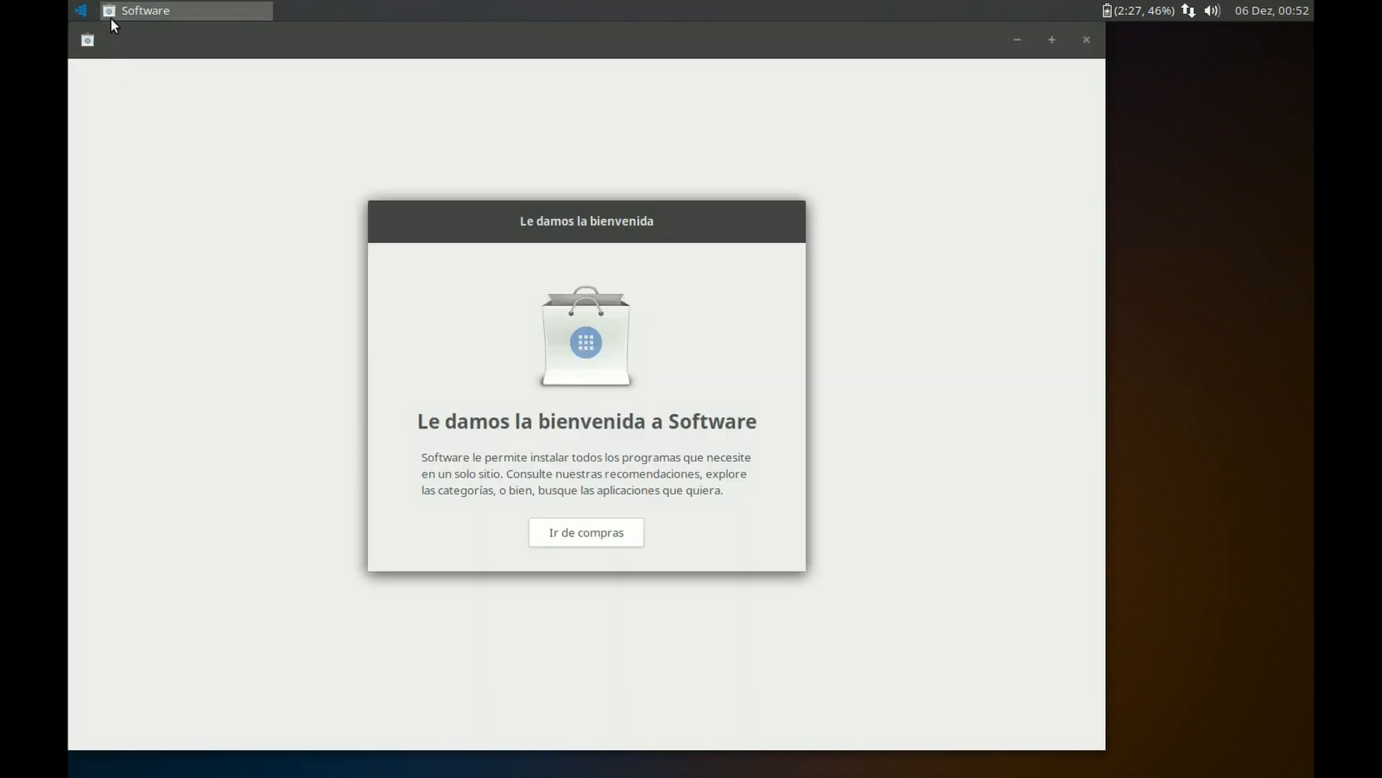
Step: Dismiss the Software welcome message and search the catalogue for "wine"
{"action": "left_click", "coordinate": [589, 532]}
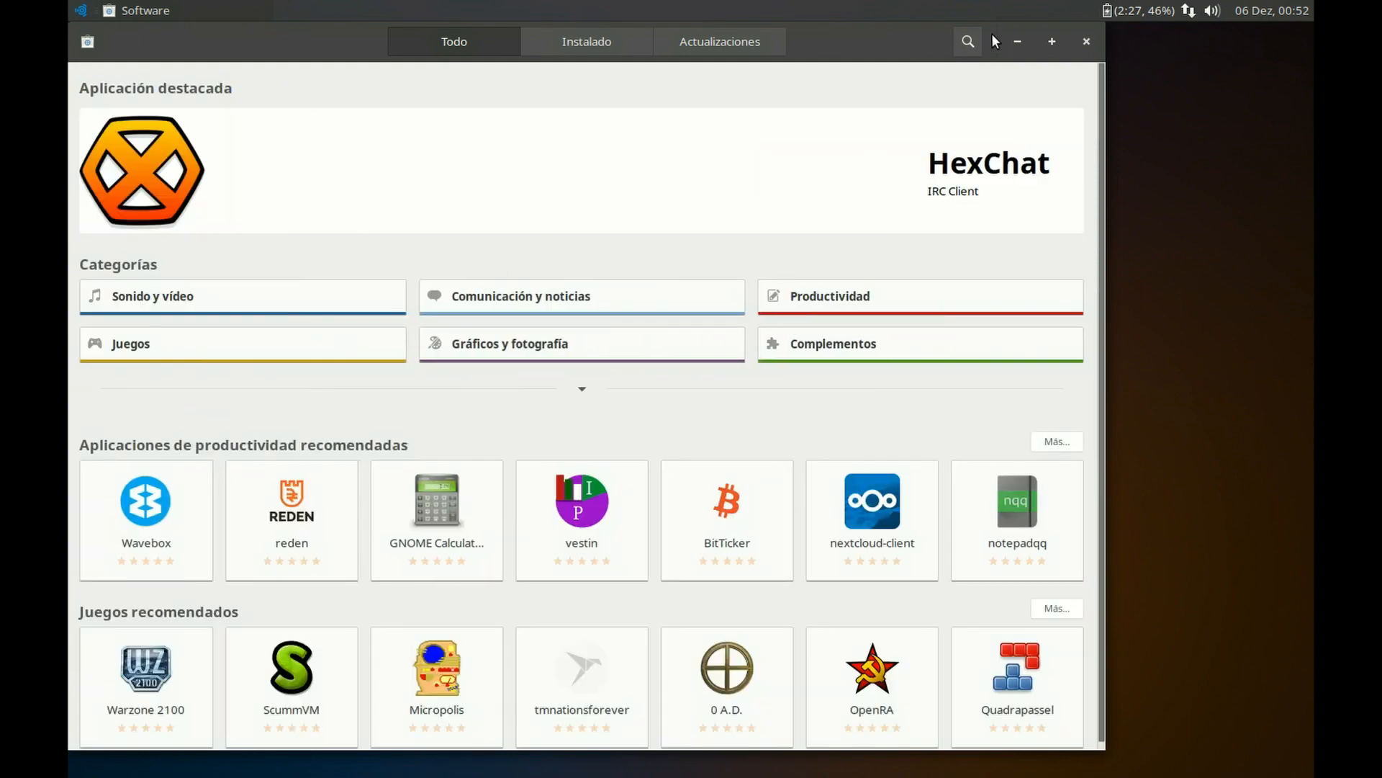
{"action": "left_click", "coordinate": [962, 48]}
{"action": "type", "text": "w"}
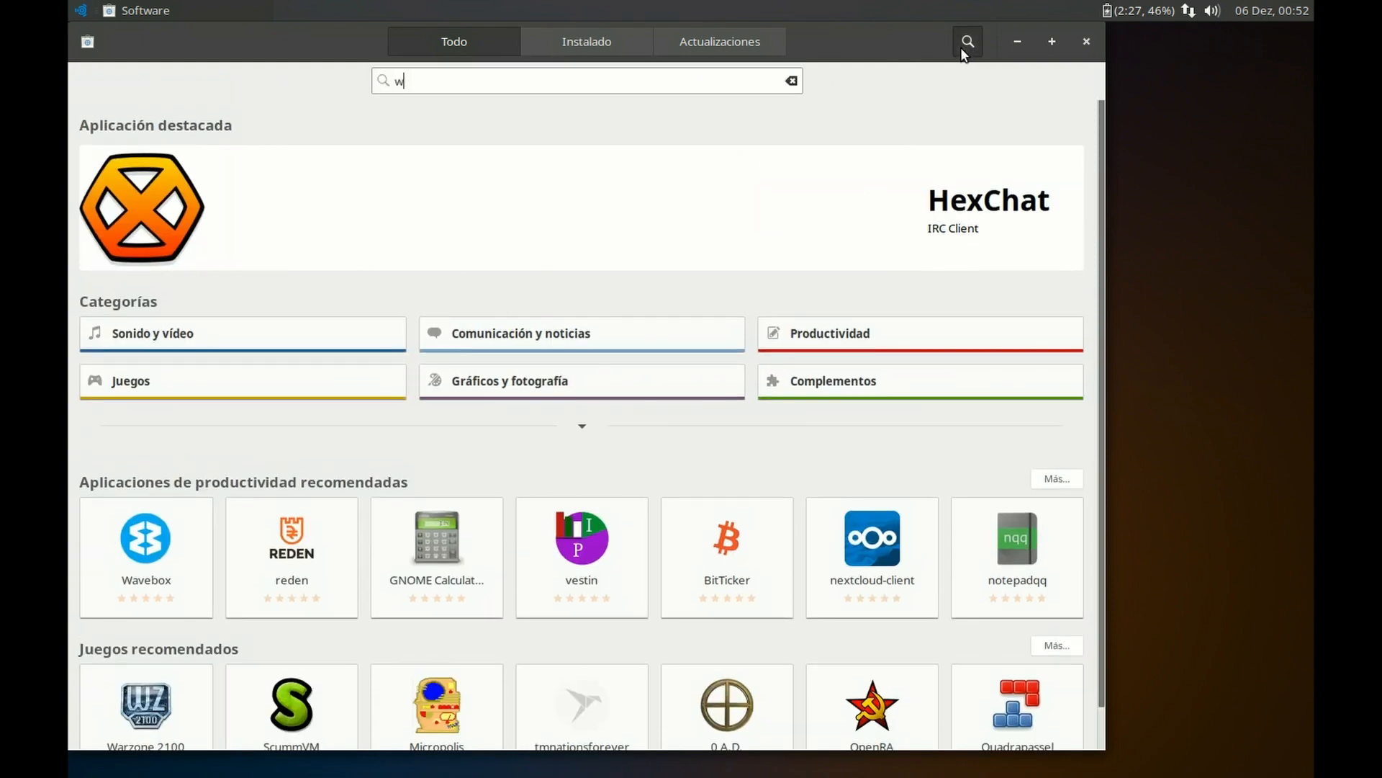
{"action": "type", "text": "ine"}
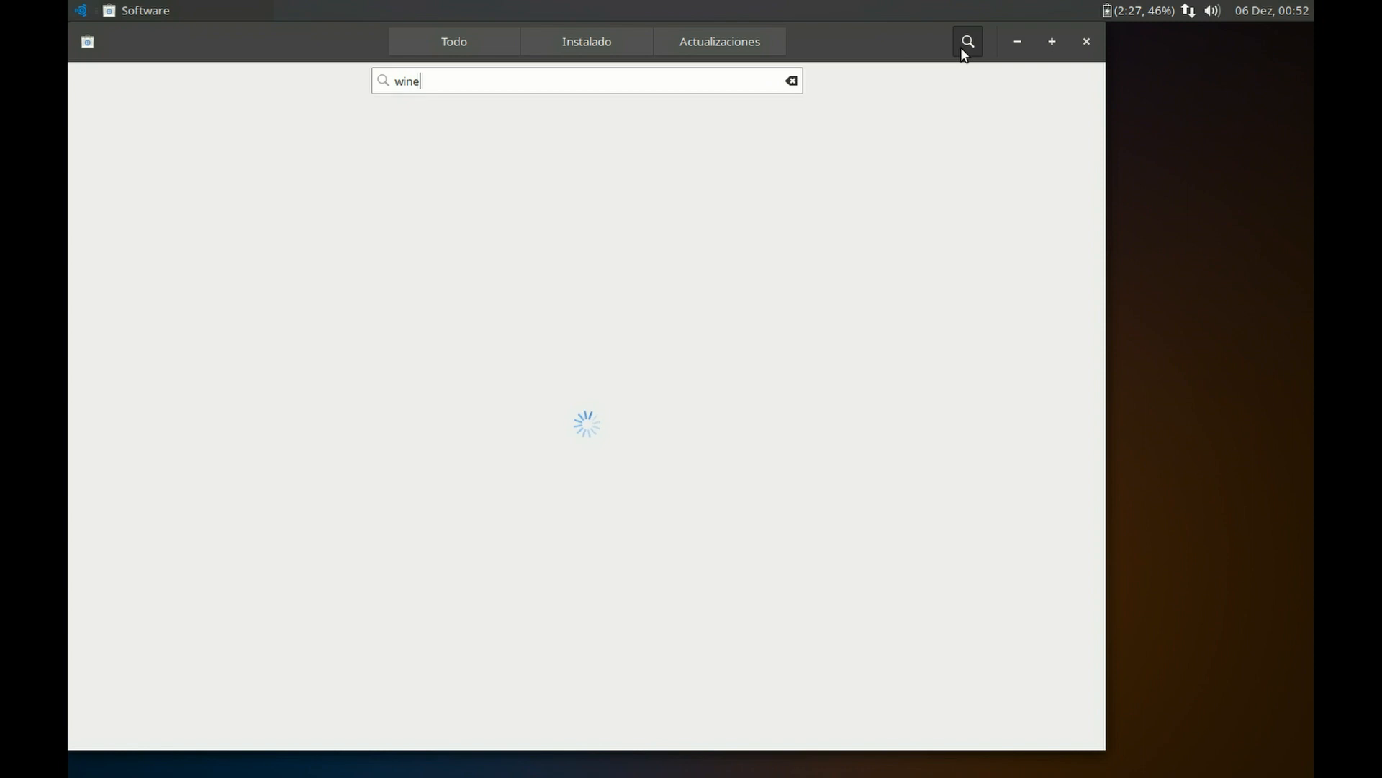
Step: Leave the search, check the installed applications and available updates sections, and return to the full catalogue
{"action": "left_click", "coordinate": [456, 55]}
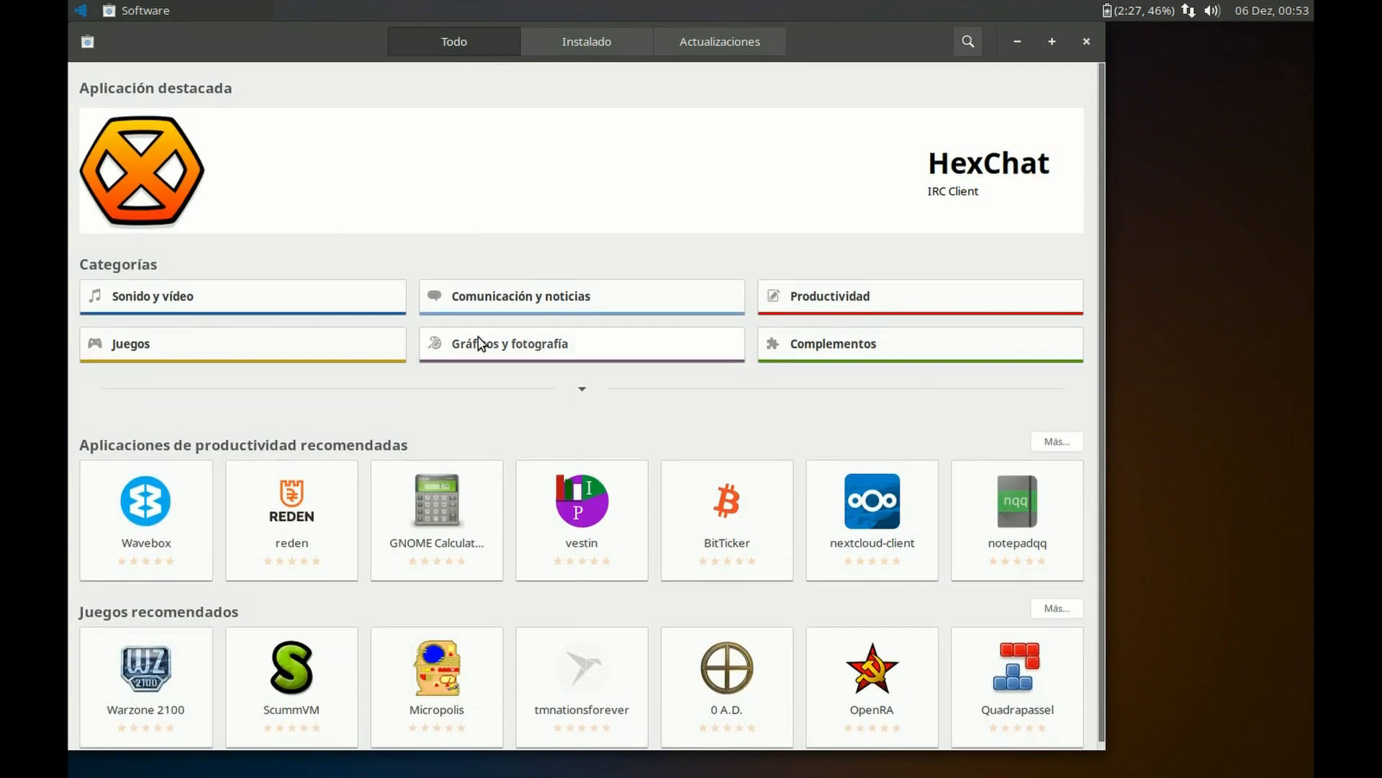
{"action": "scroll", "coordinate": [480, 343], "scroll_direction": "down", "scroll_amount": 1}
{"action": "scroll", "coordinate": [512, 192], "scroll_direction": "up", "scroll_amount": 1}
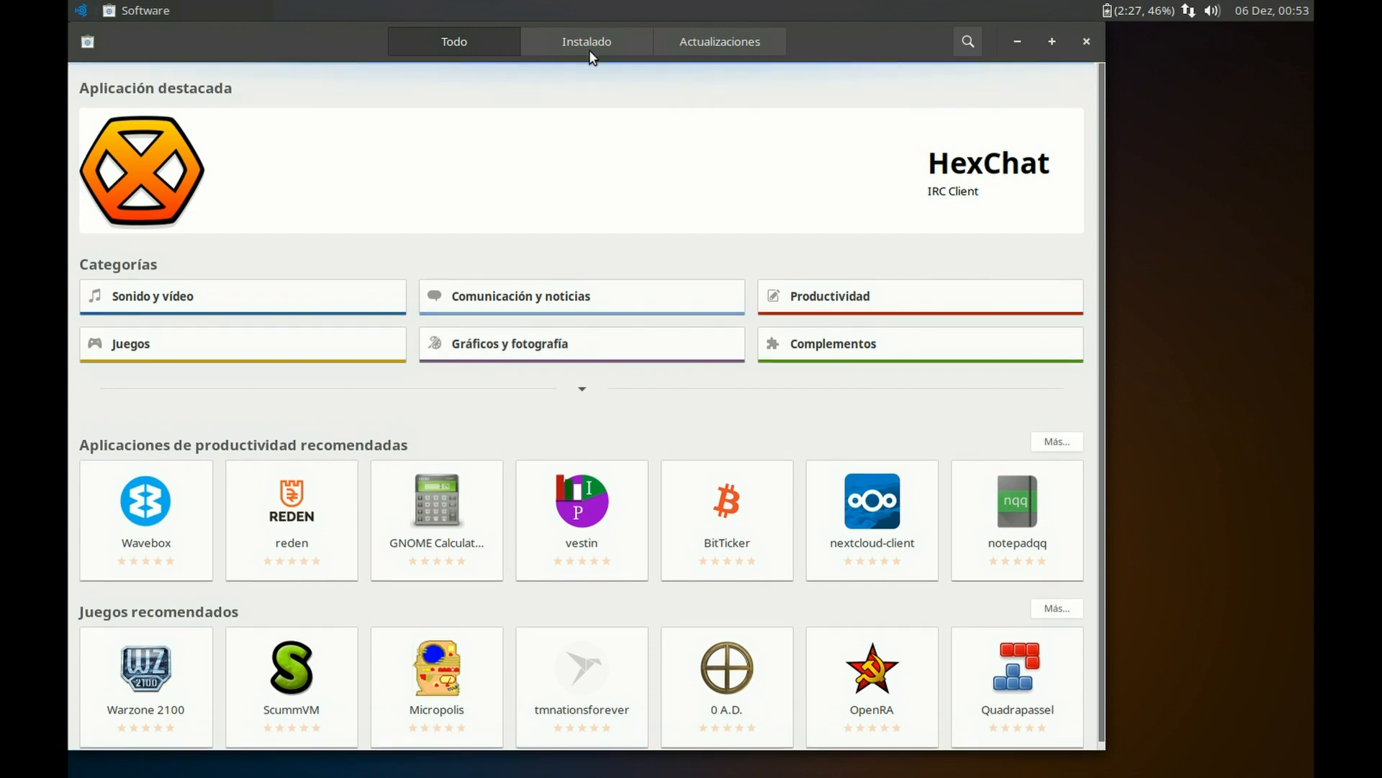
{"action": "left_click", "coordinate": [610, 45]}
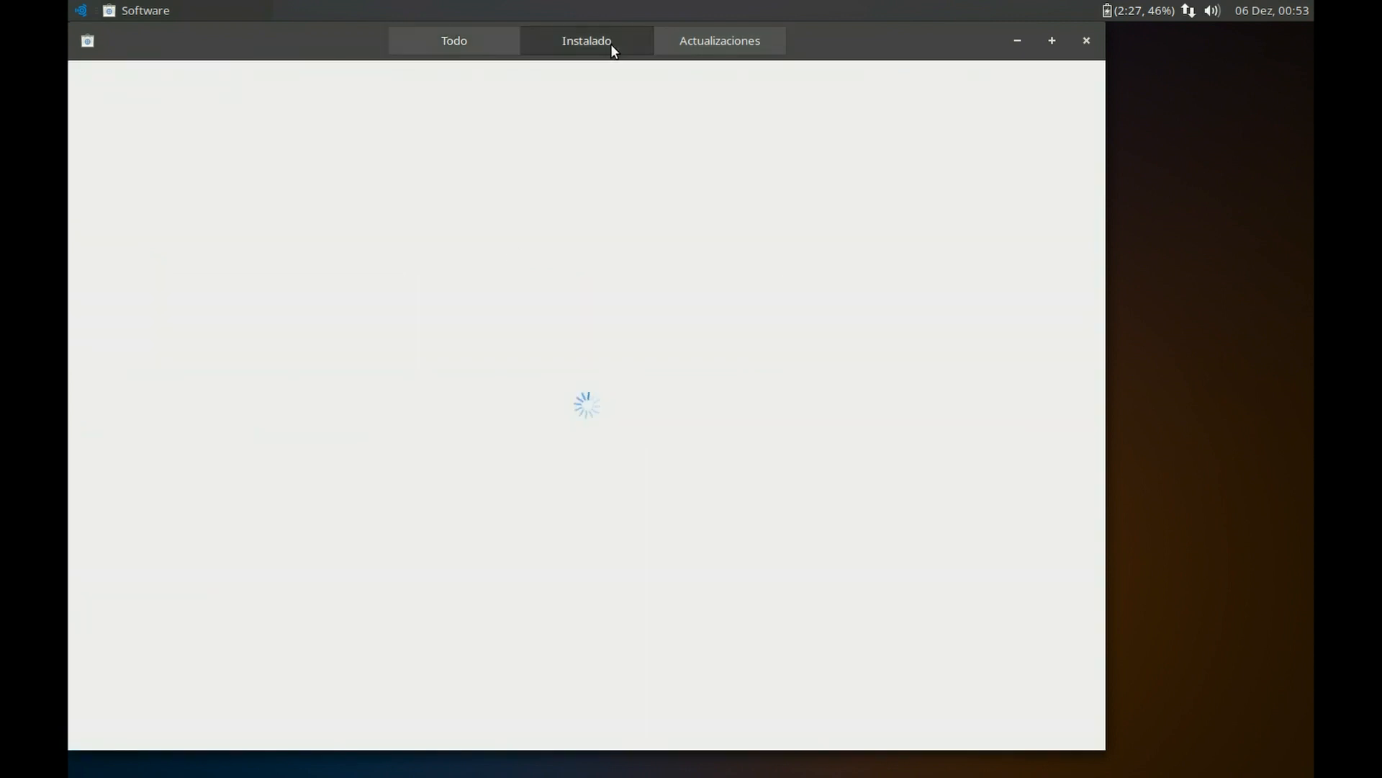
{"action": "left_click", "coordinate": [695, 51]}
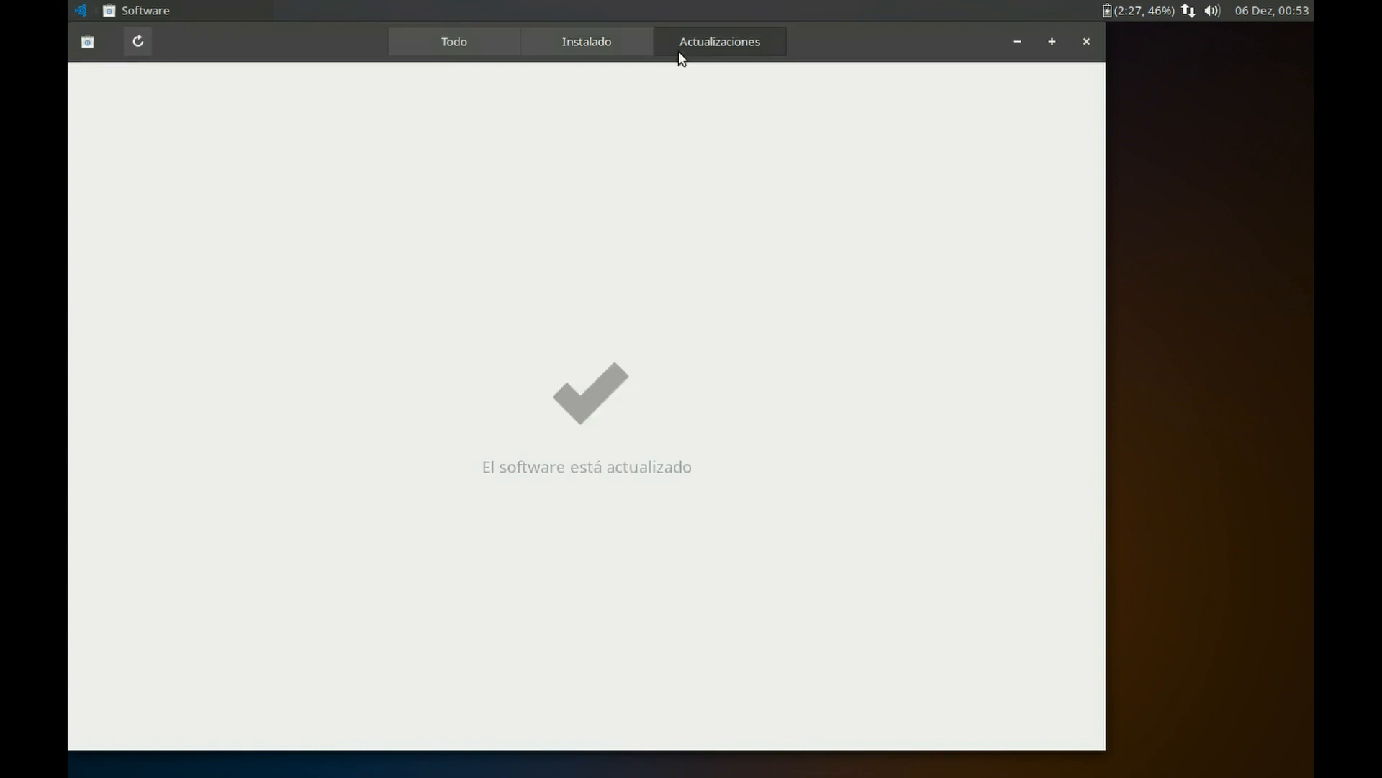
{"action": "left_click", "coordinate": [593, 49]}
{"action": "left_click", "coordinate": [490, 34]}
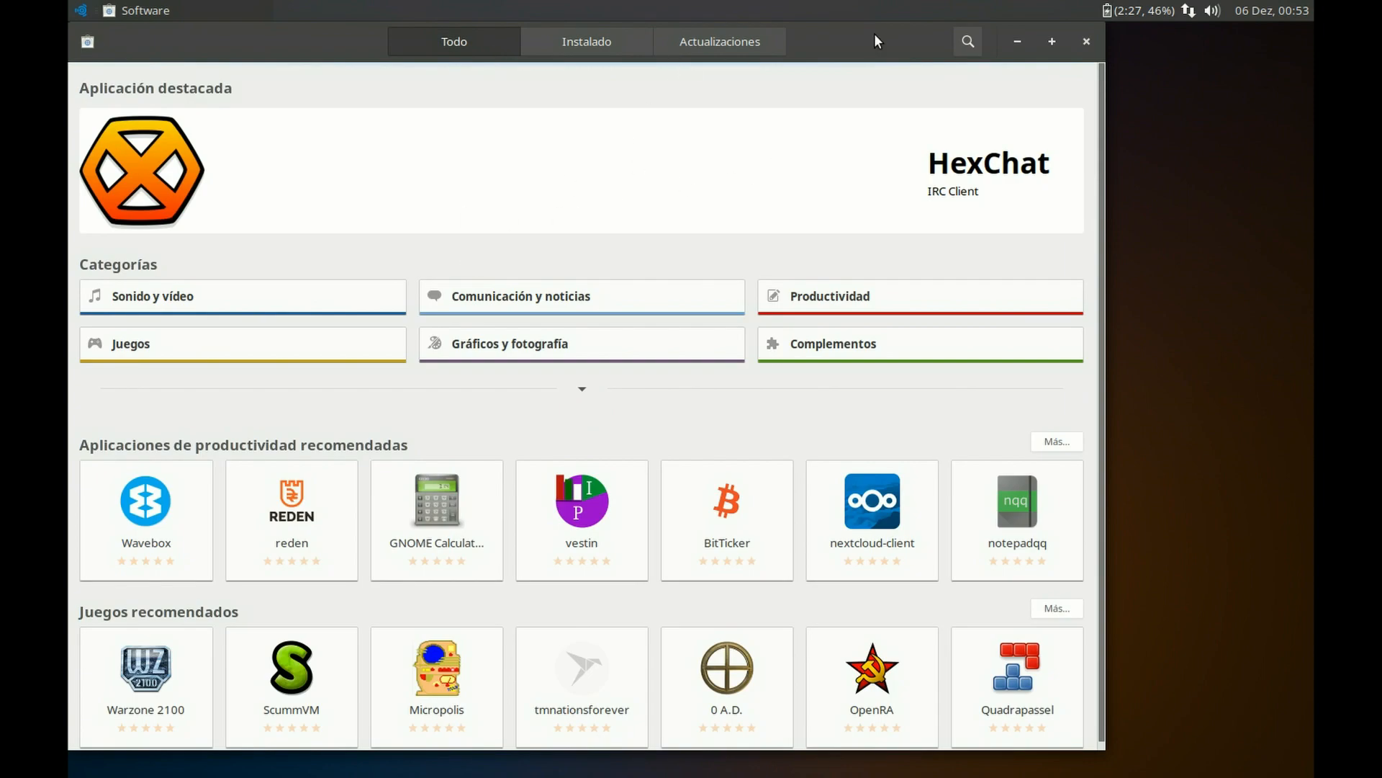
{"action": "left_click", "coordinate": [967, 50]}
{"action": "type", "text": "w"}
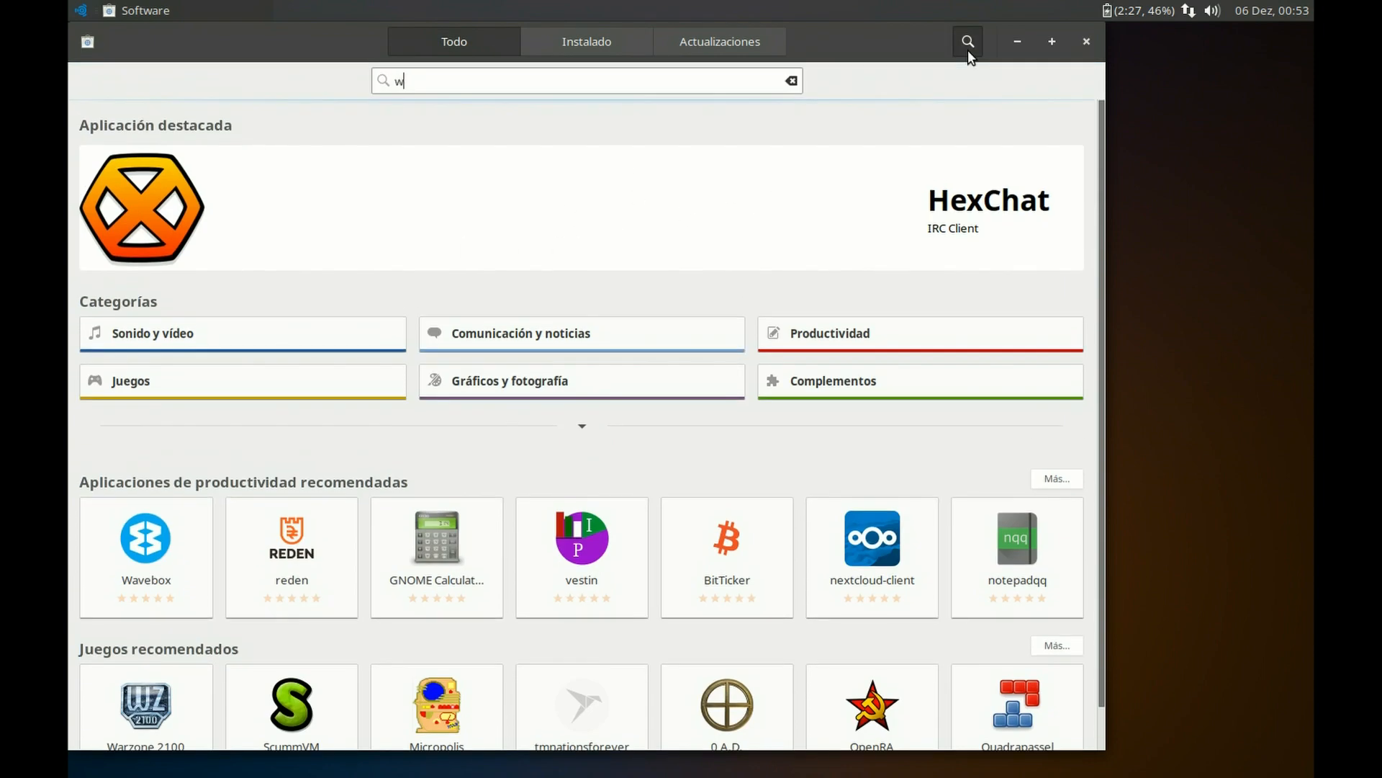
{"action": "type", "text": "in"}
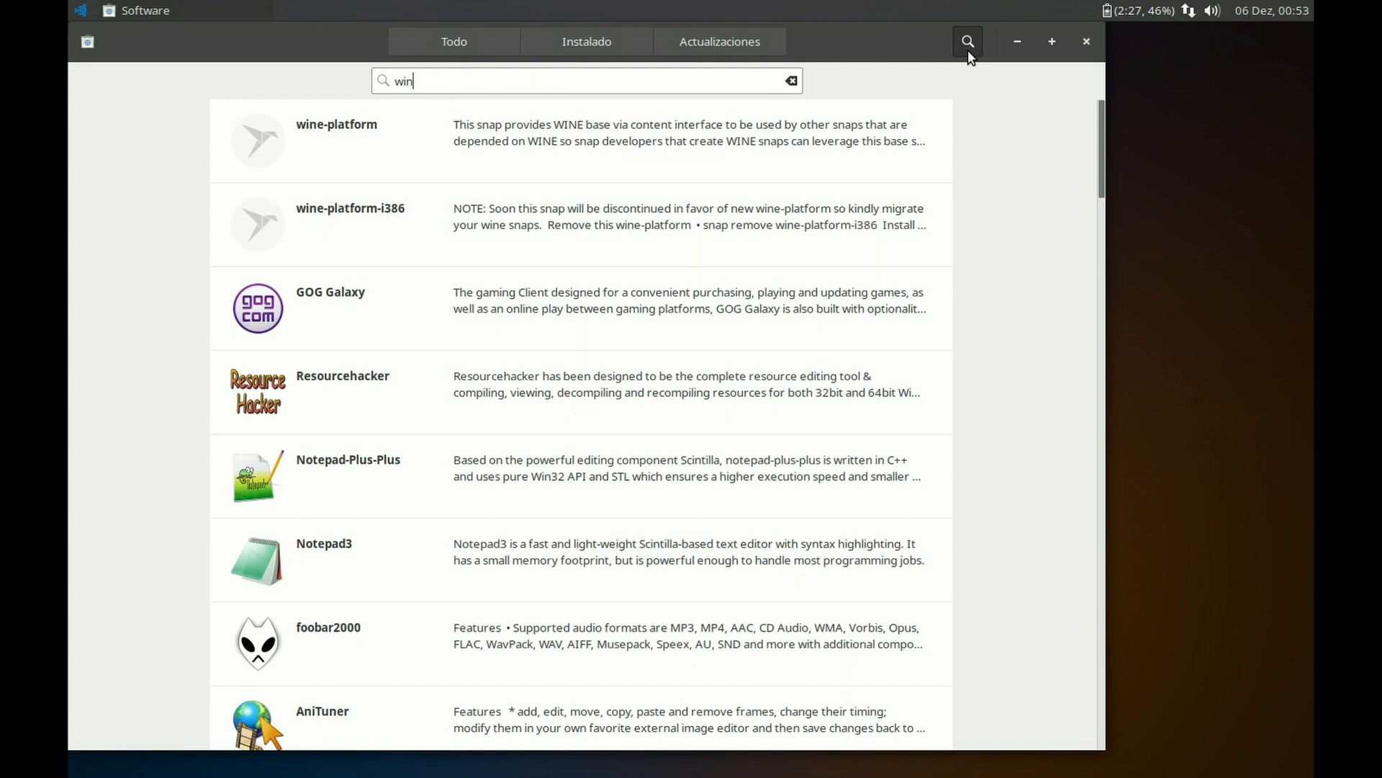
{"action": "left_click", "coordinate": [968, 50]}
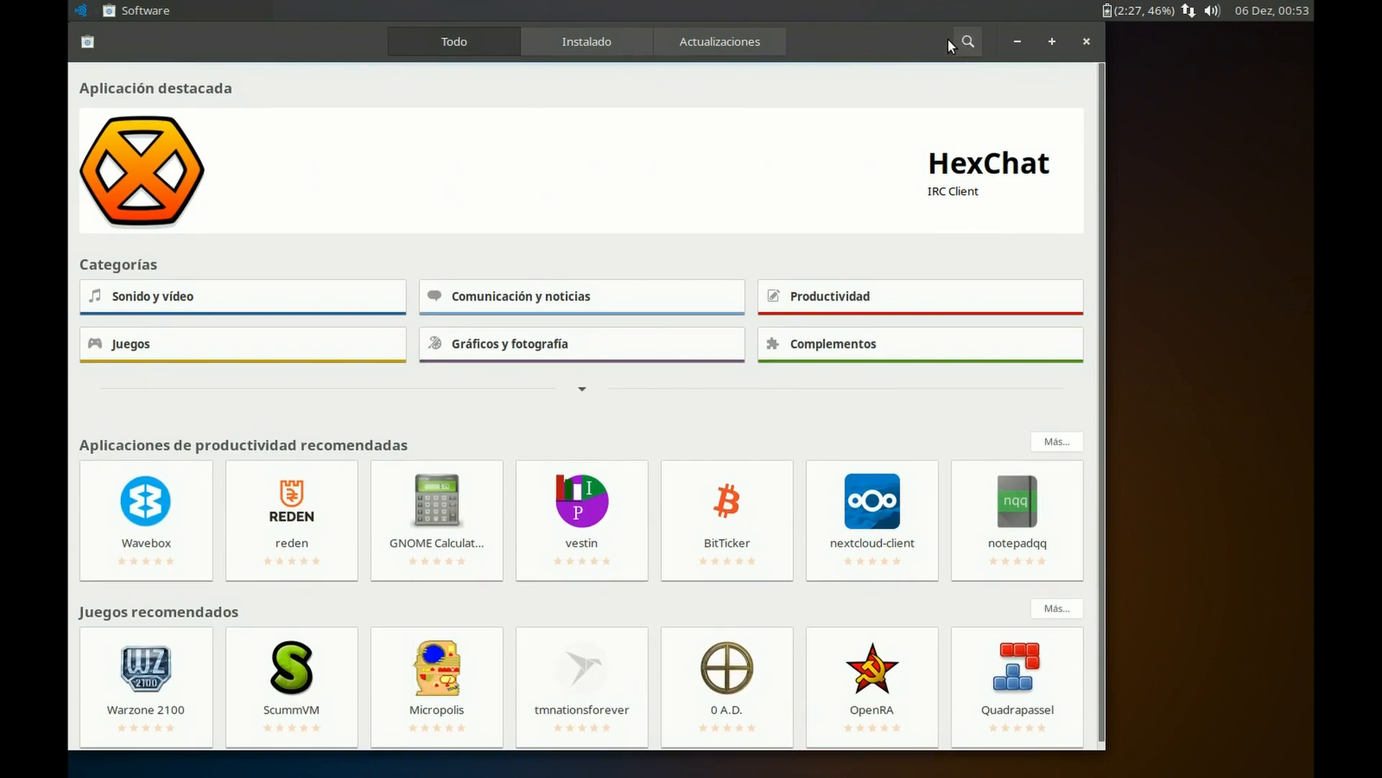
Step: Search the catalogue for "wine", view the wine-platform details page and return to the results
{"action": "left_click", "coordinate": [969, 44]}
{"action": "type", "text": "wine"}
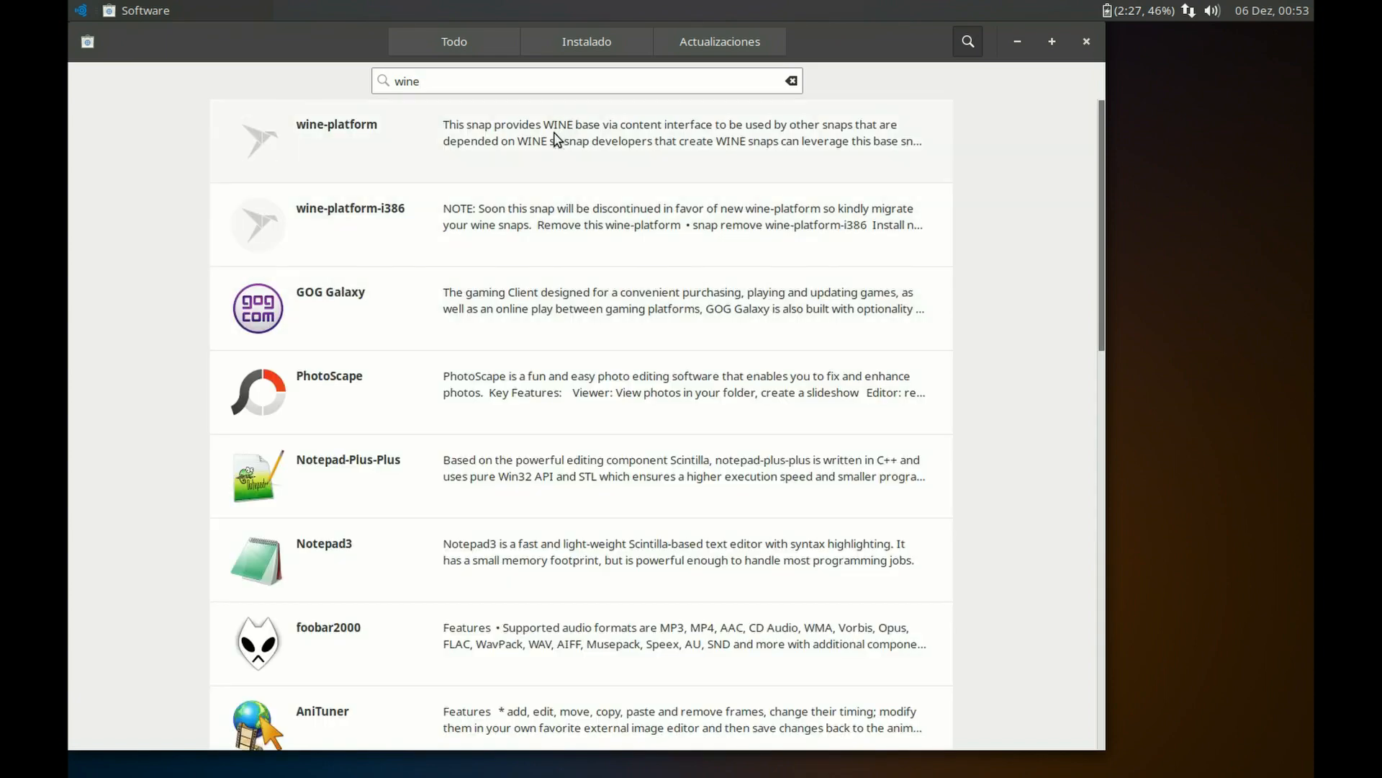
{"action": "left_click", "coordinate": [668, 140]}
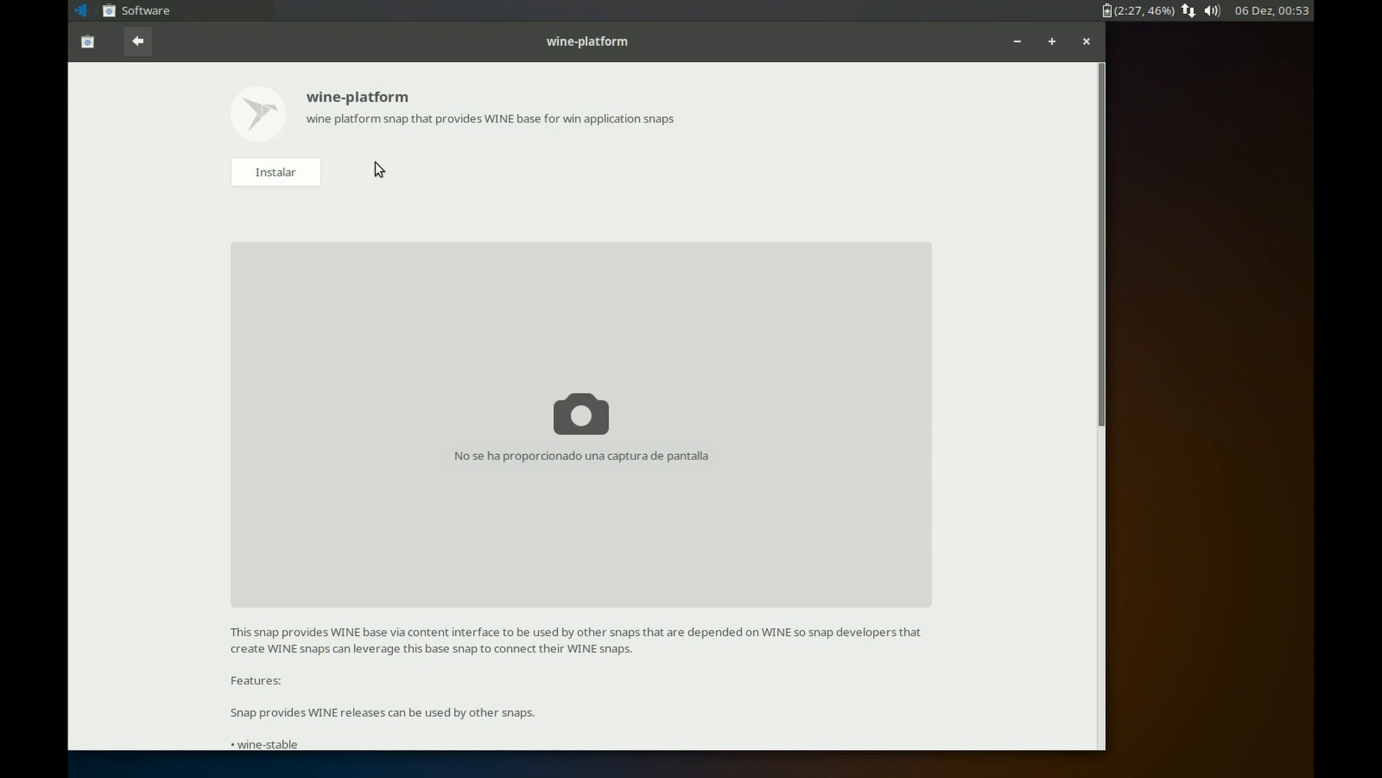
{"action": "left_click", "coordinate": [137, 43]}
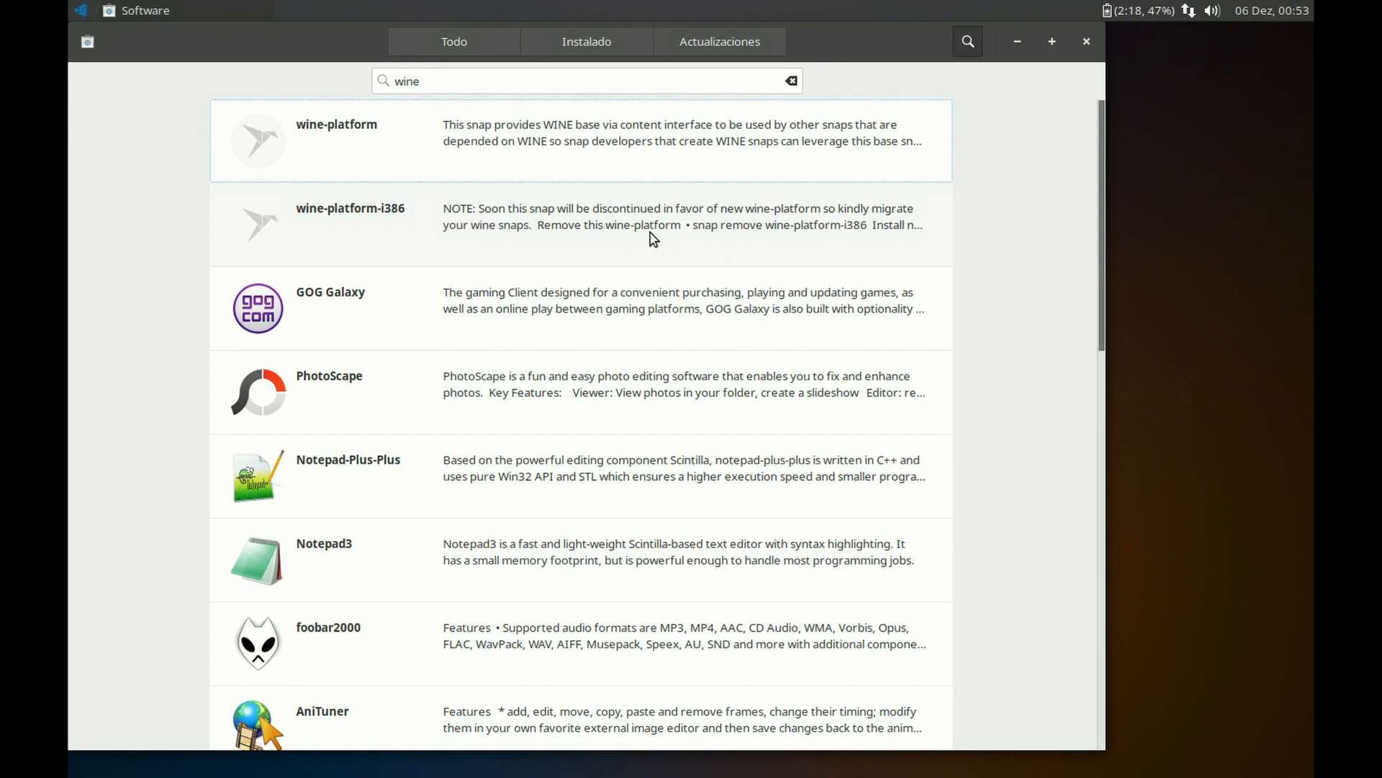
Step: Find Q4Wine further down the wine search results and open its details page
{"action": "scroll", "coordinate": [756, 220], "scroll_direction": "down", "scroll_amount": 4}
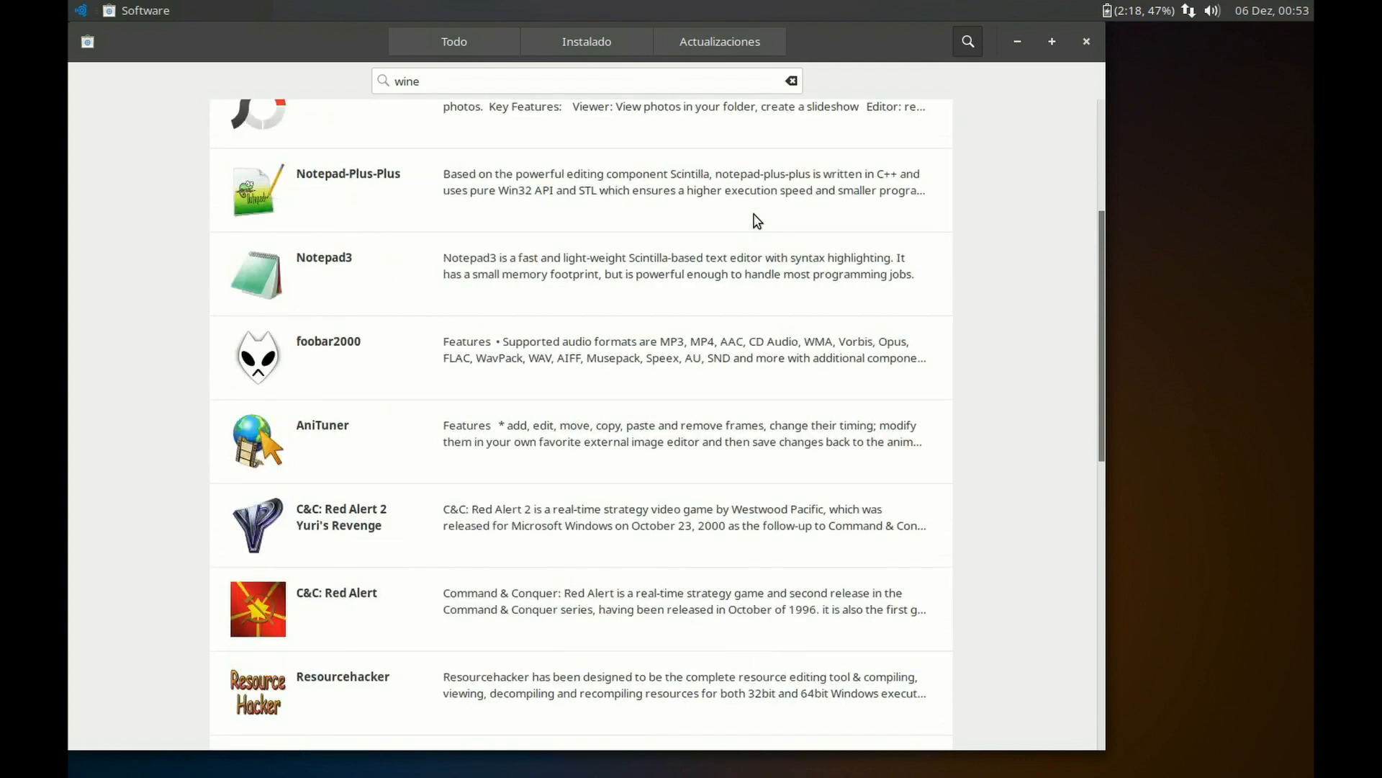
{"action": "scroll", "coordinate": [756, 220], "scroll_direction": "down", "scroll_amount": 3}
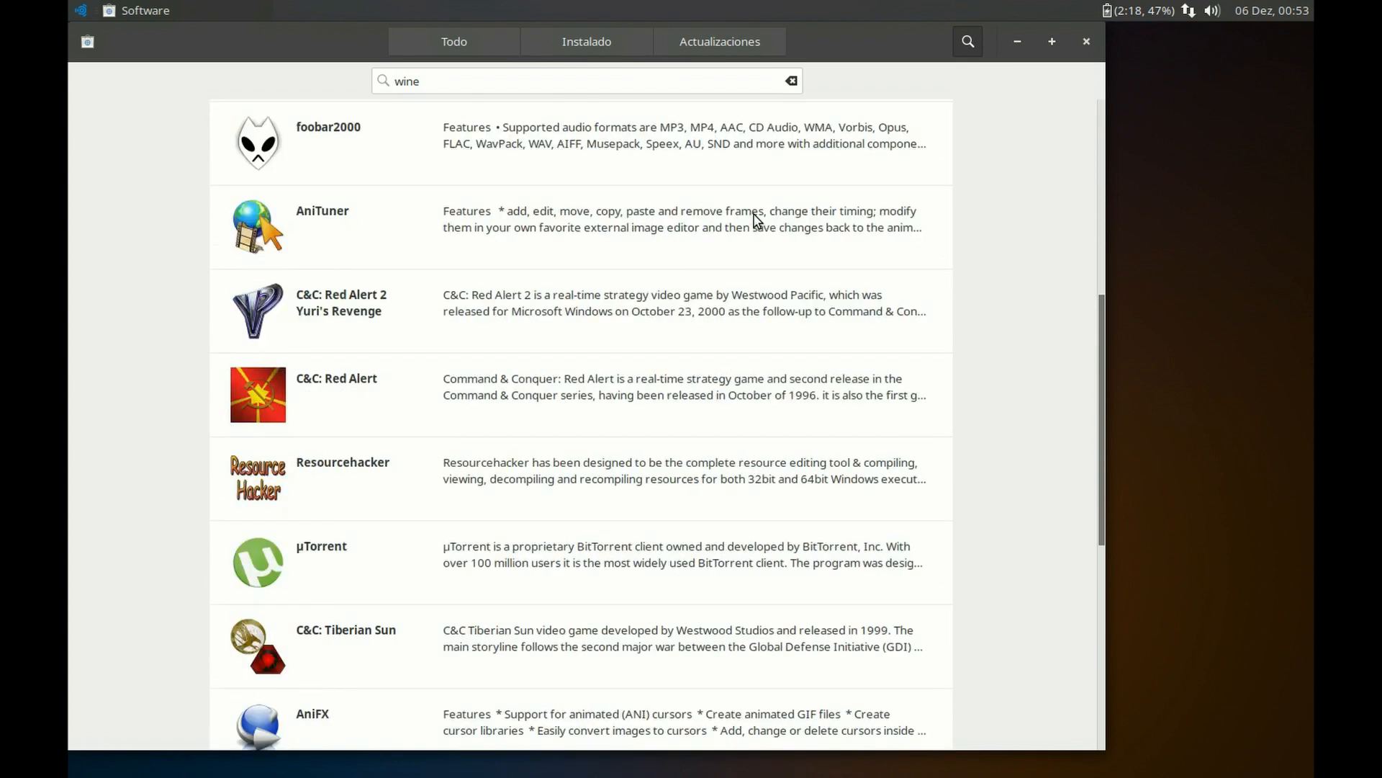
{"action": "scroll", "coordinate": [757, 221], "scroll_direction": "down", "scroll_amount": 2}
{"action": "scroll", "coordinate": [756, 219], "scroll_direction": "down", "scroll_amount": 2}
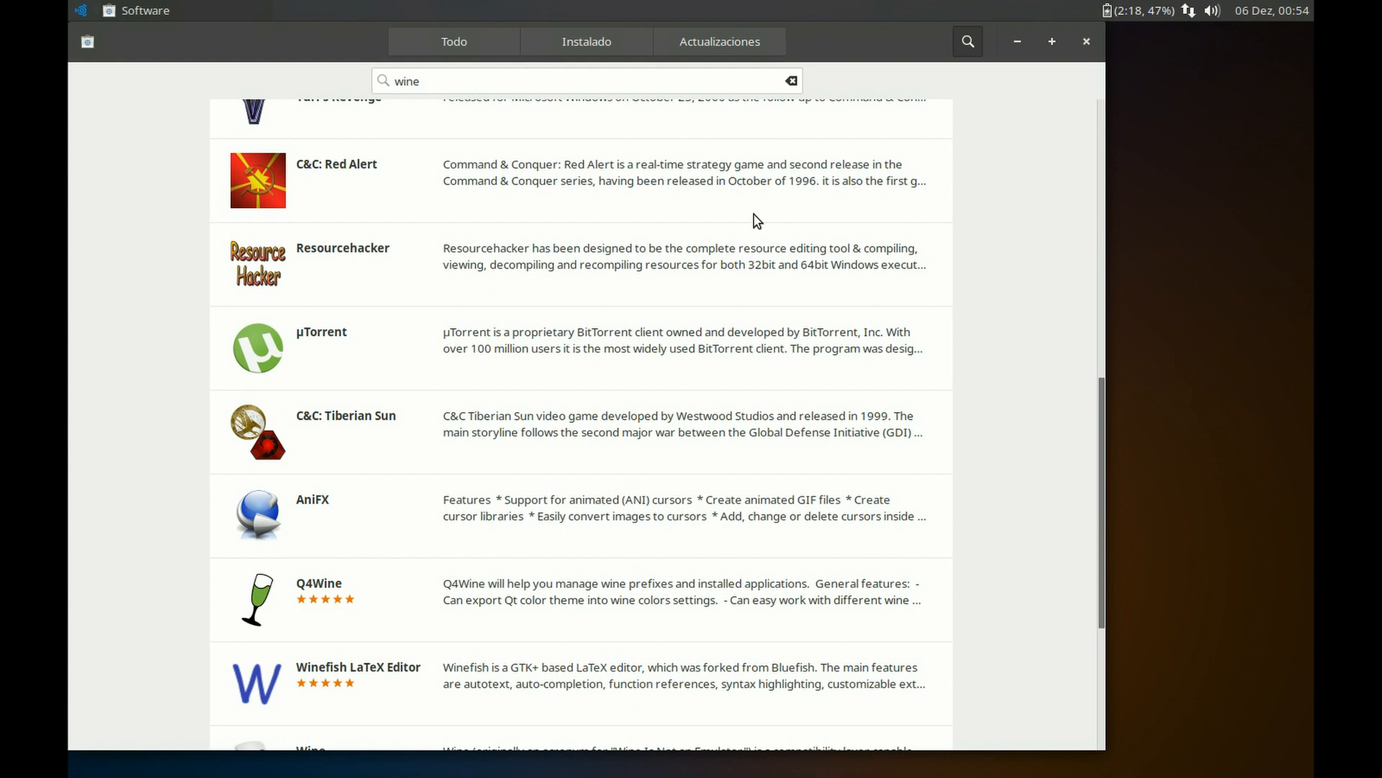
{"action": "left_click", "coordinate": [574, 596]}
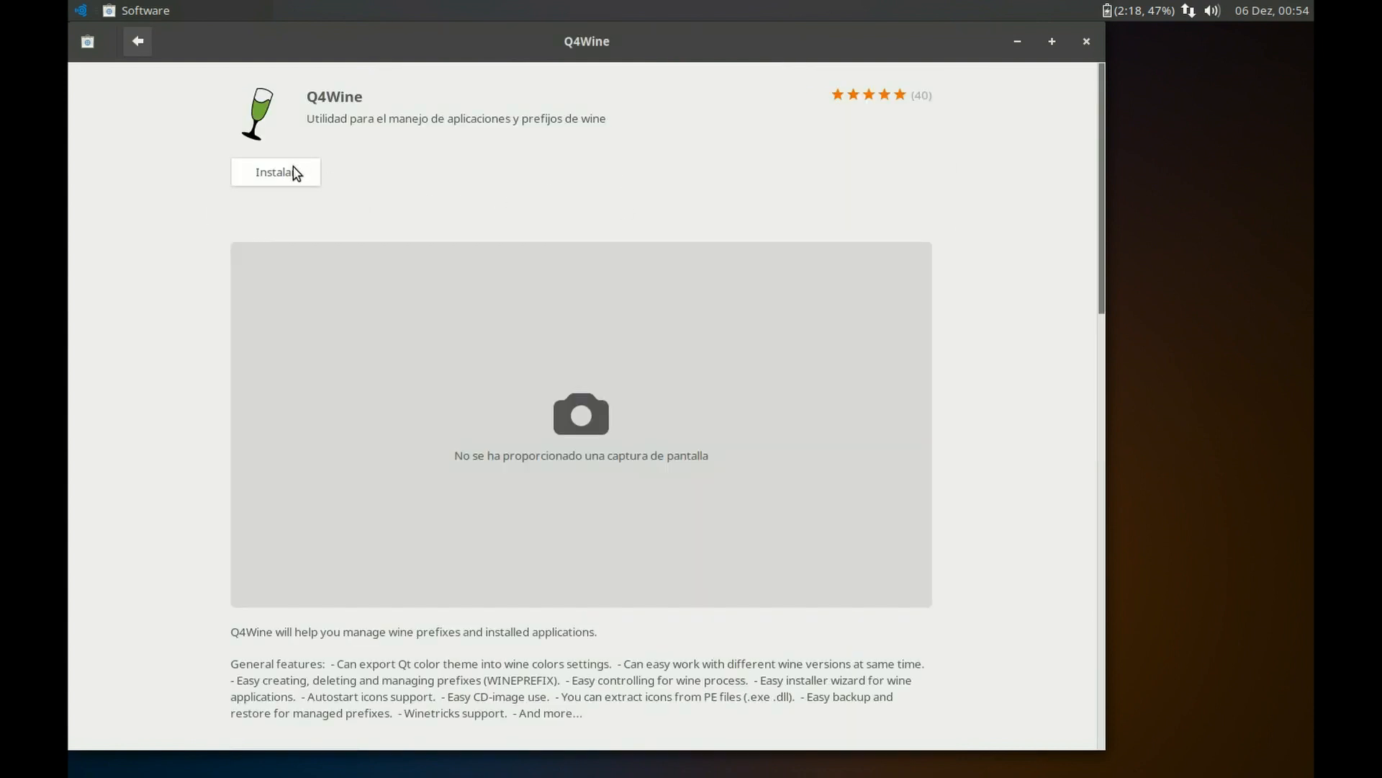
Step: Start installing Q4Wine and authenticate with the account password
{"action": "left_click", "coordinate": [295, 173]}
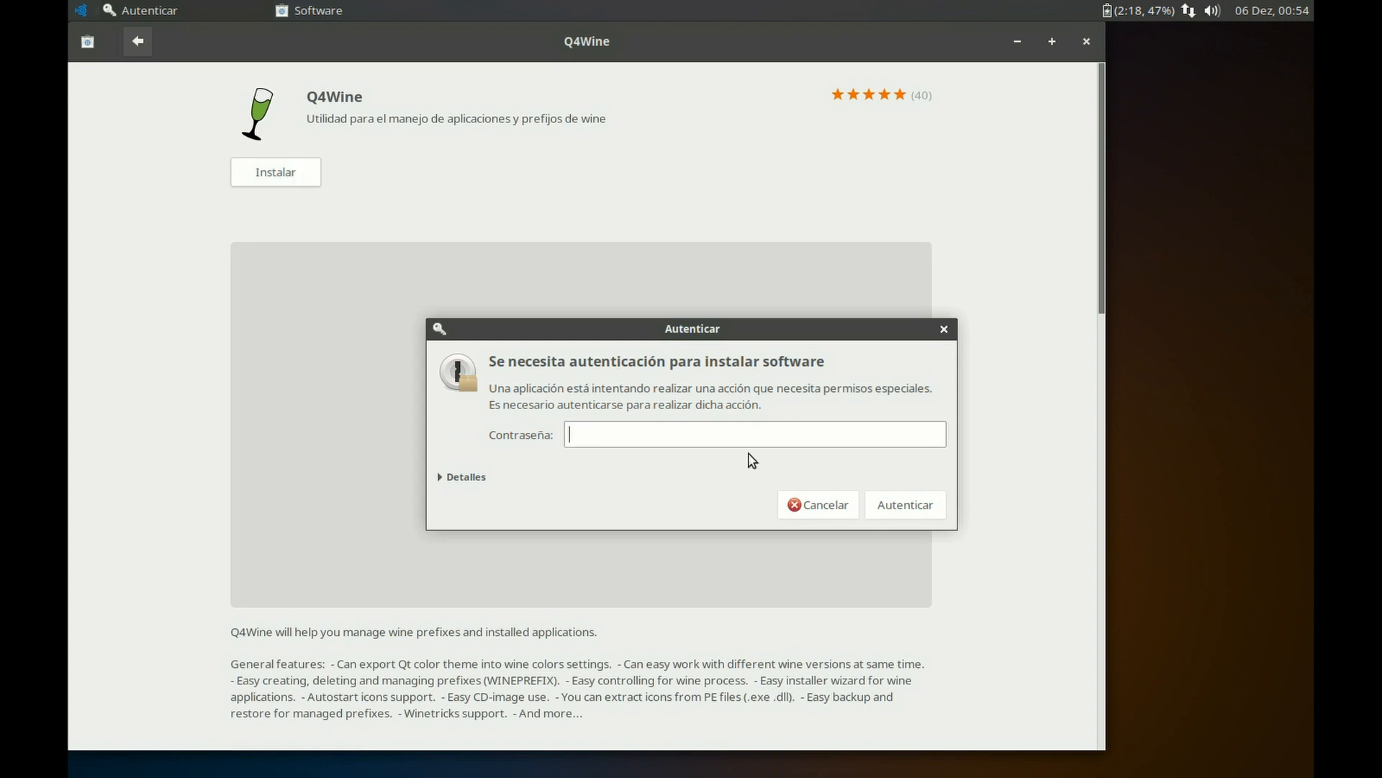
{"action": "type", "text": "•"}
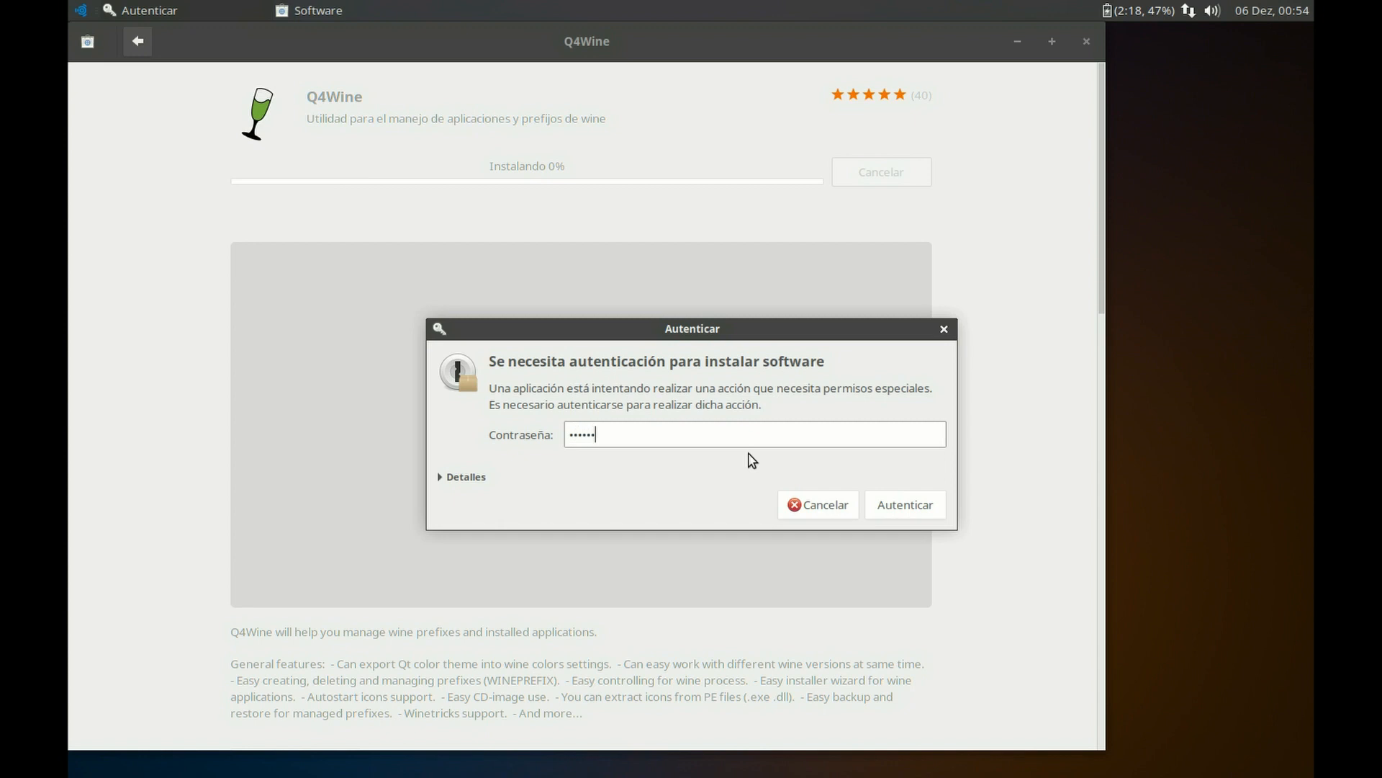
{"action": "key", "text": "Return"}
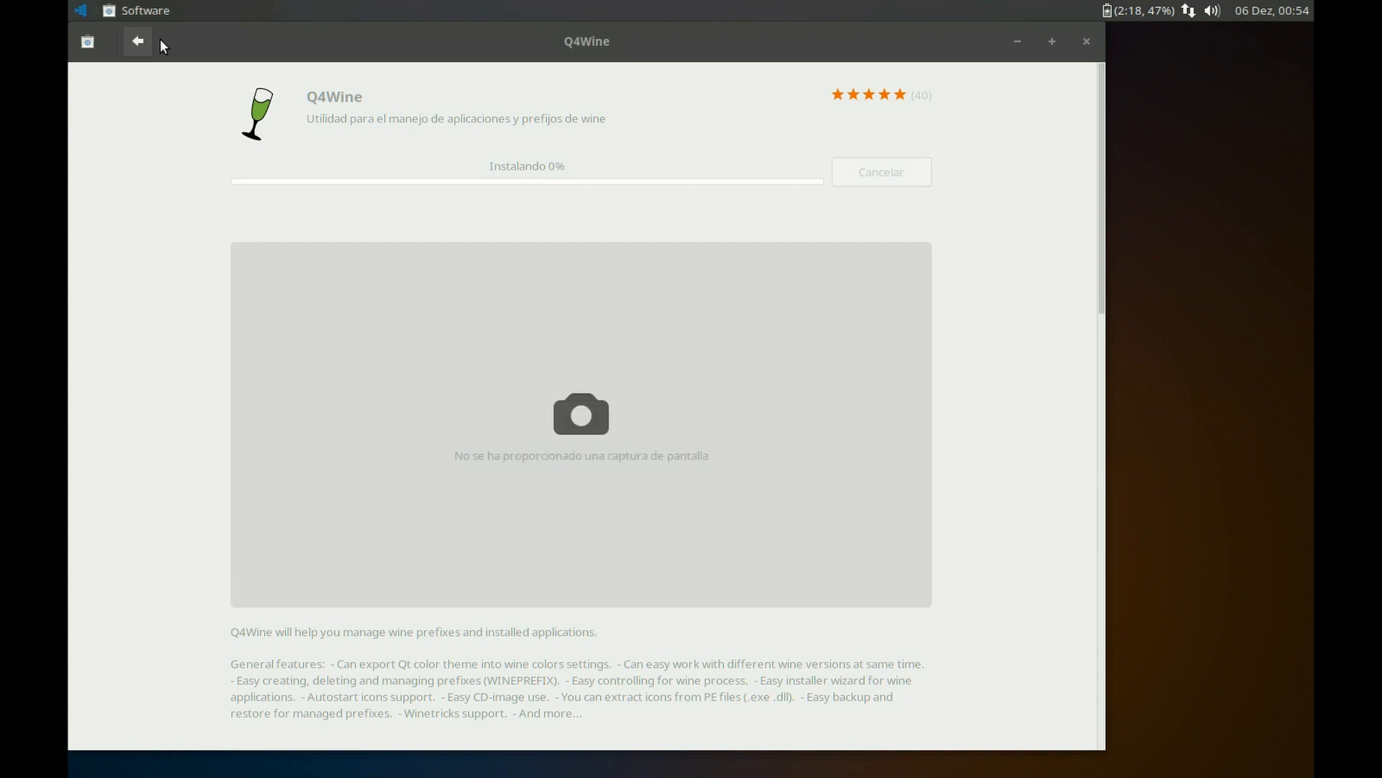
Step: Return to the wine search results, and look at the Software application's own menu before closing it
{"action": "left_click", "coordinate": [128, 40]}
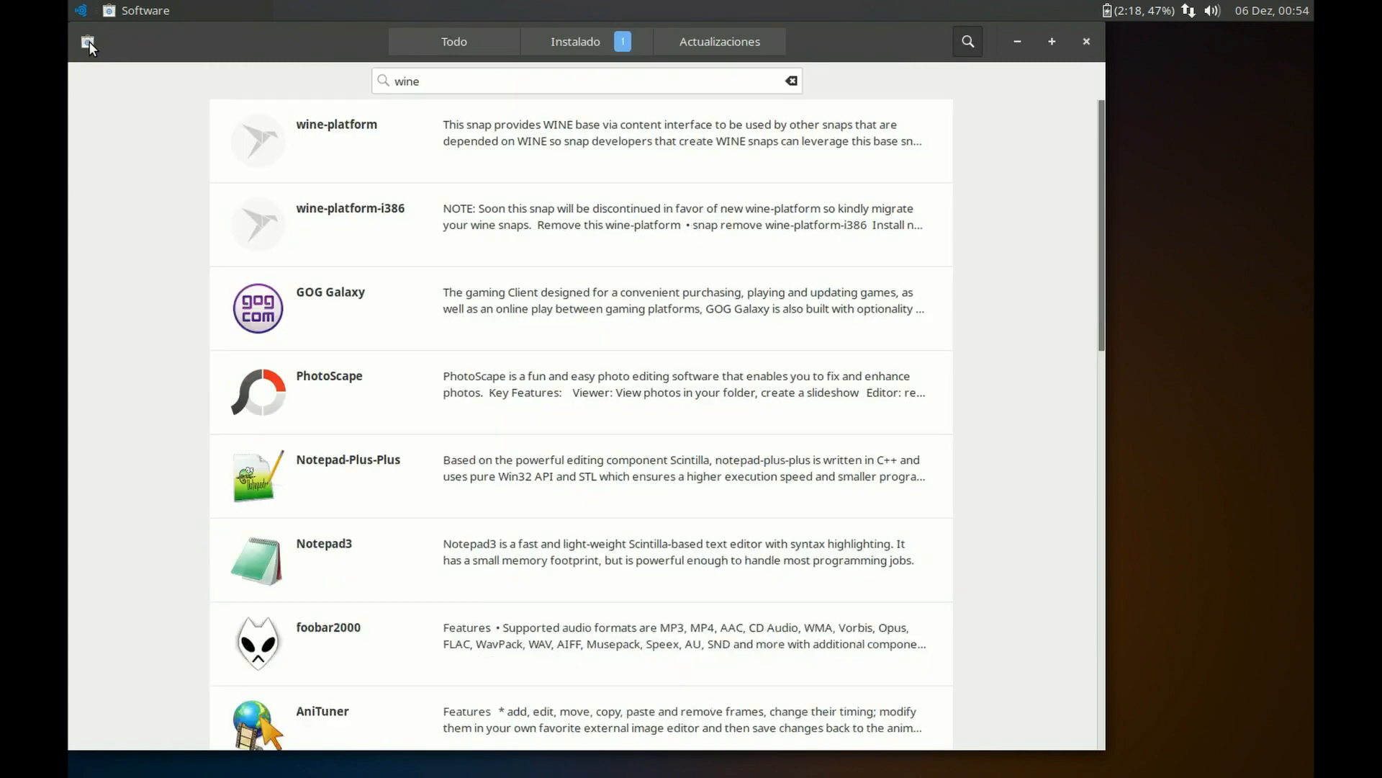
{"action": "left_click", "coordinate": [89, 42]}
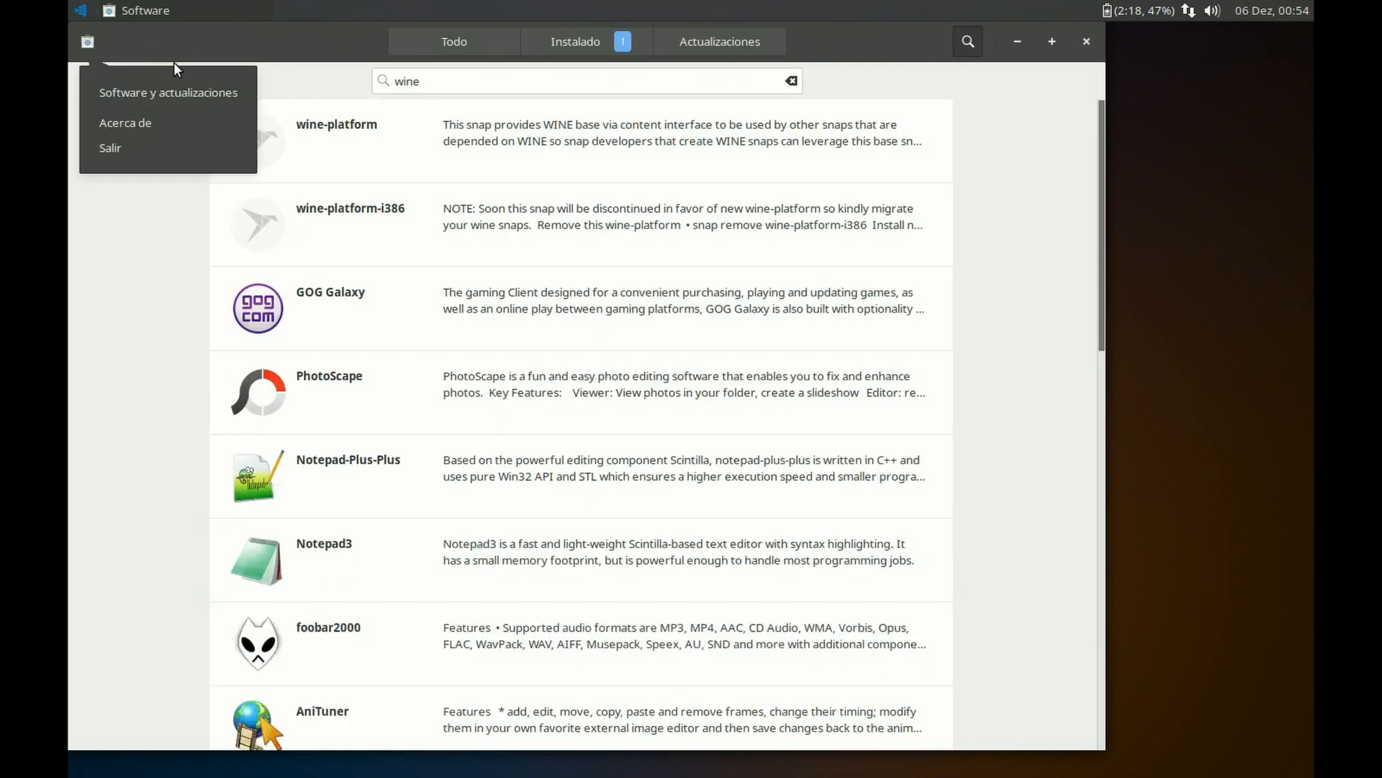
{"action": "left_click", "coordinate": [88, 45]}
Step: Browse the programs in the Audio Production category of the Ubuntu Studio applications menu
{"action": "left_click", "coordinate": [80, 8]}
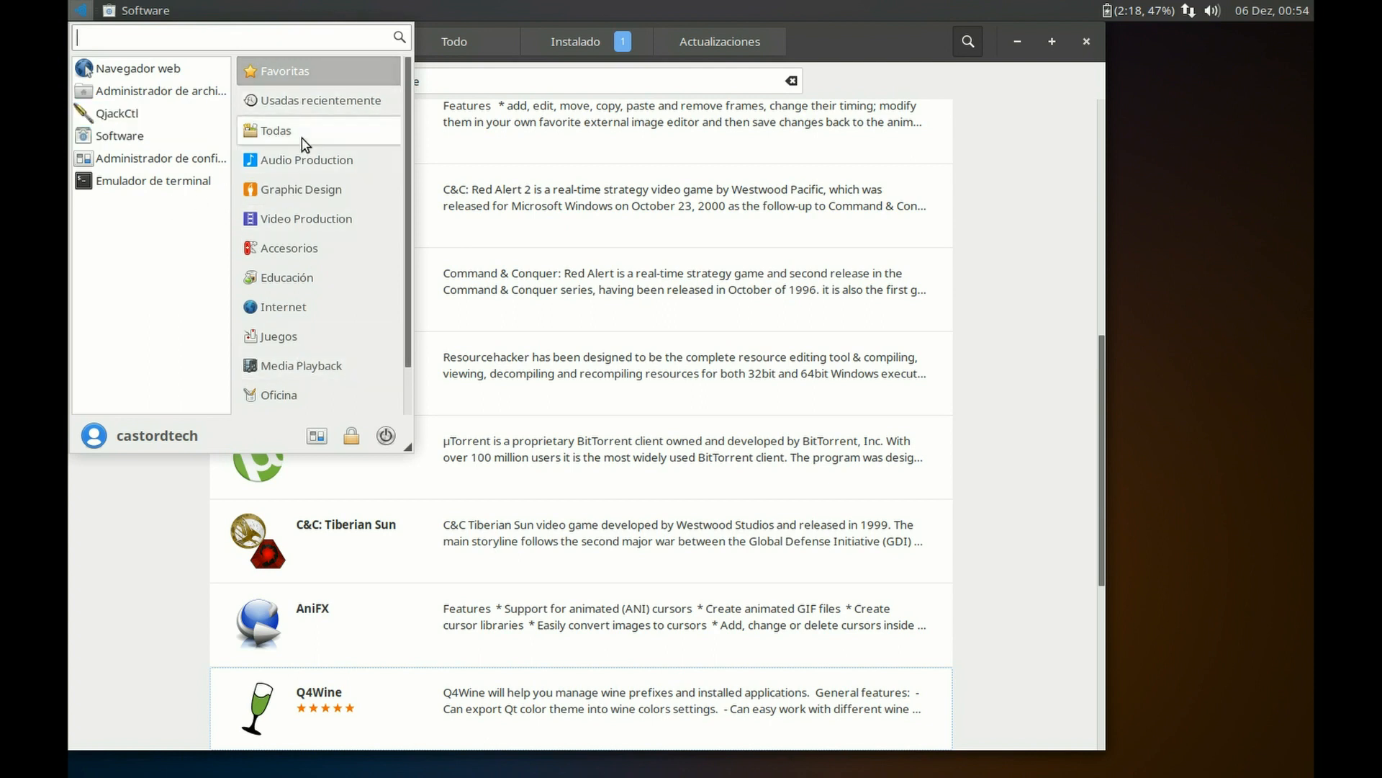
{"action": "left_click", "coordinate": [306, 160]}
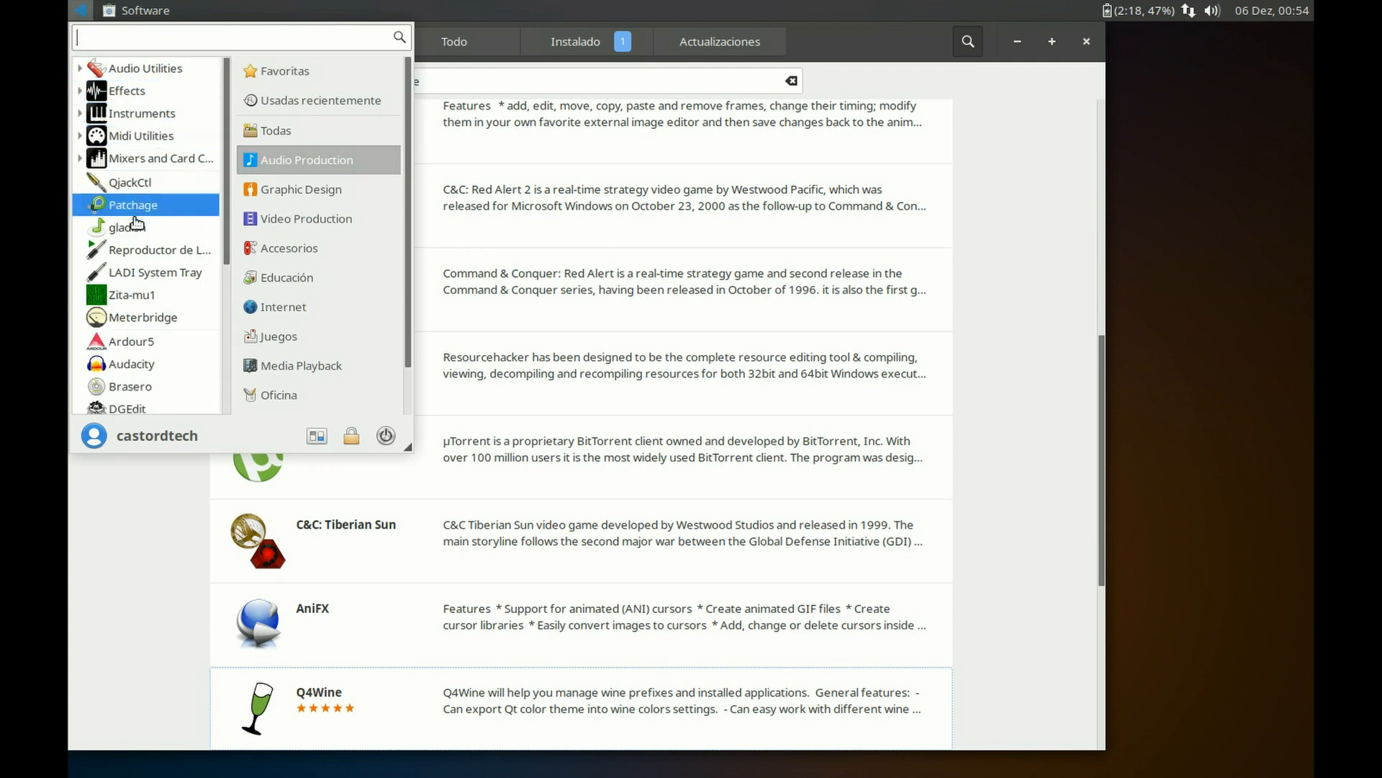
{"action": "left_click_drag", "start_coordinate": [225, 216], "coordinate": [218, 338]}
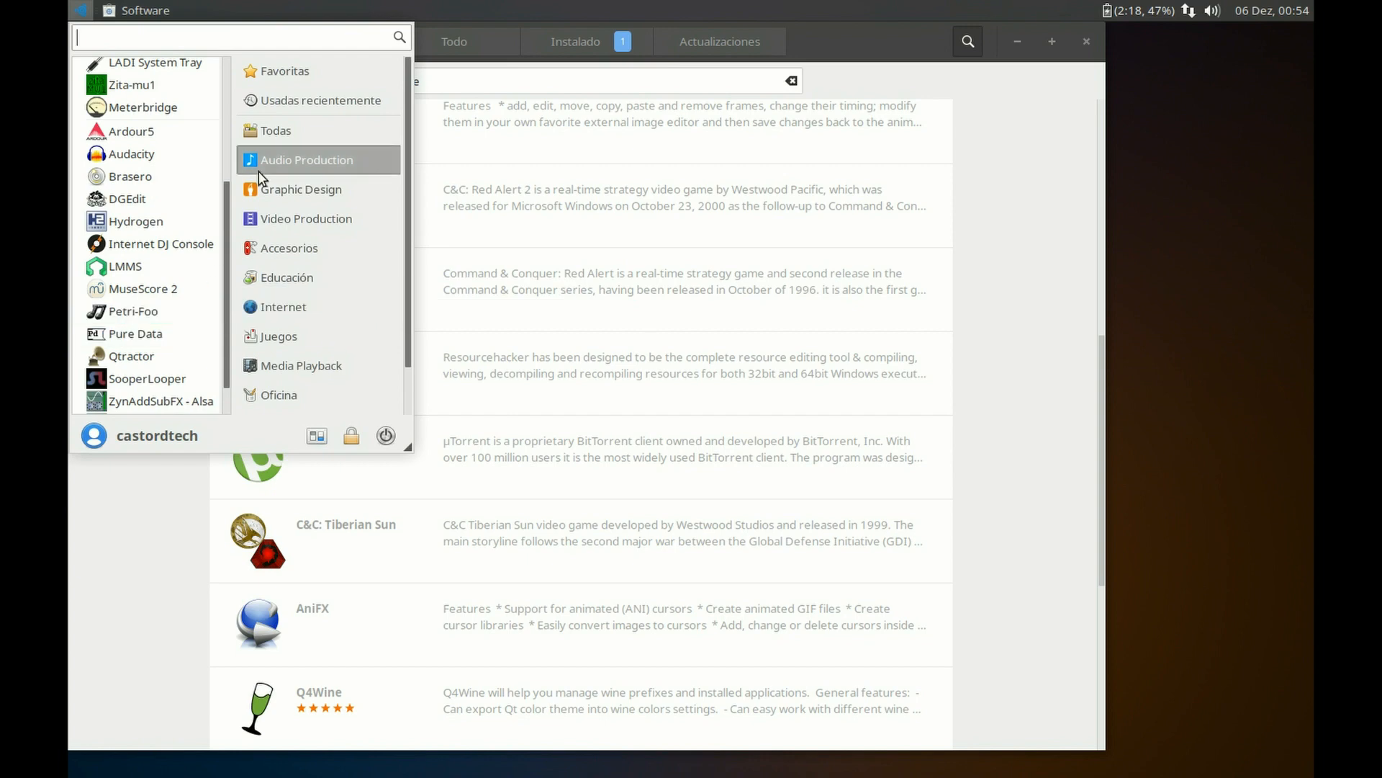